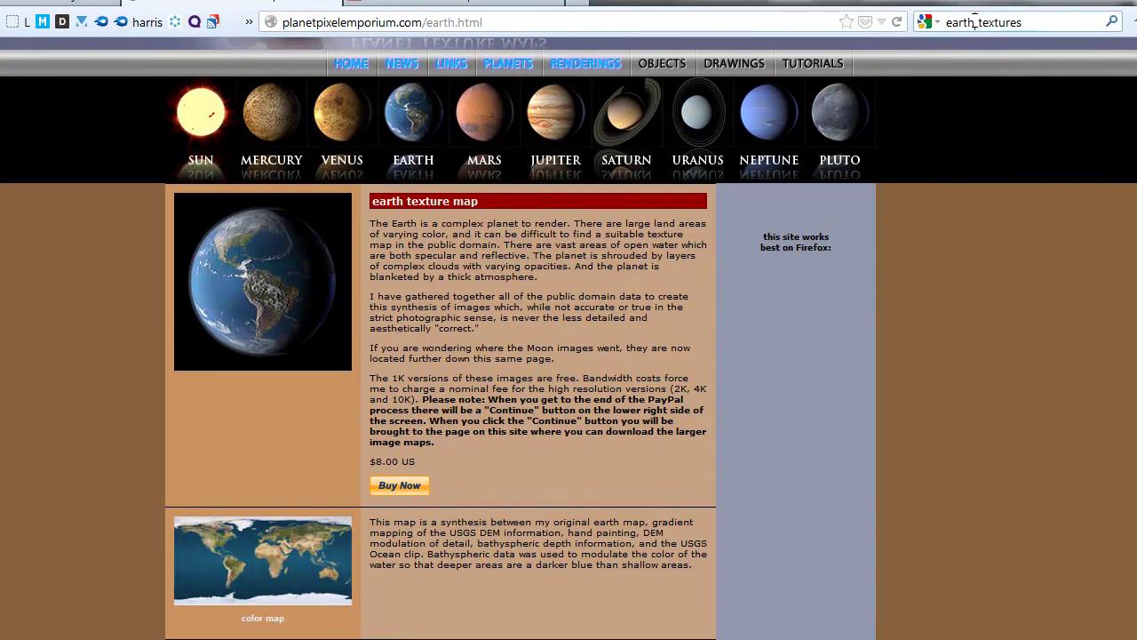
# Step: Search the web for earth textures and view the Planet Earth Texture Maps page at planetpixelemporium.com
pyautogui.click(983, 22)
pyautogui.press('Return')
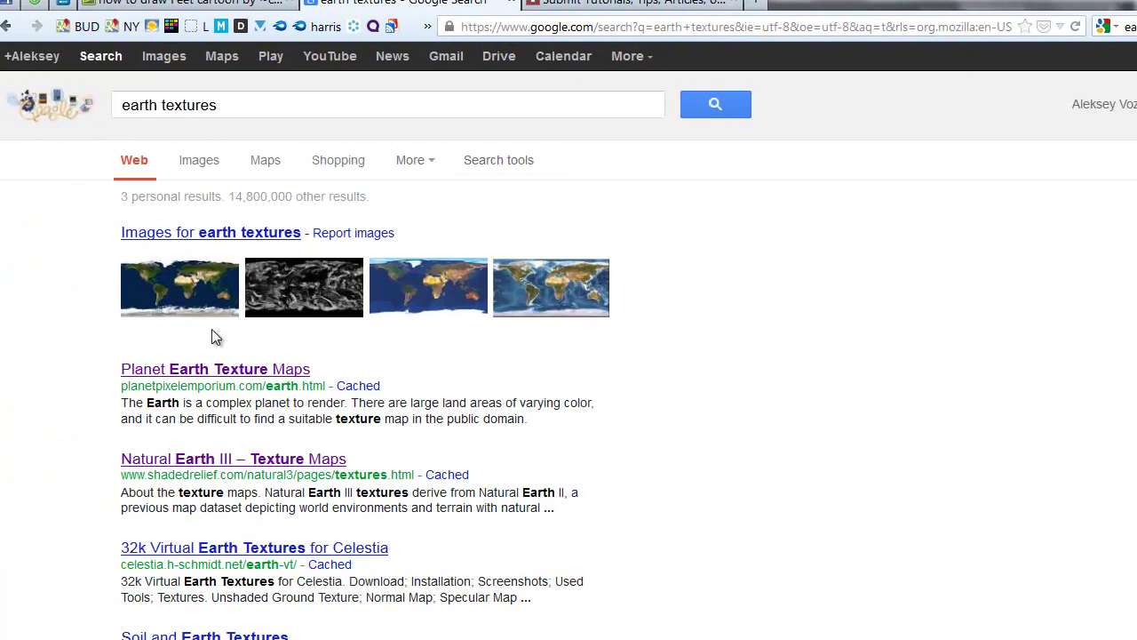
pyautogui.click(222, 369)
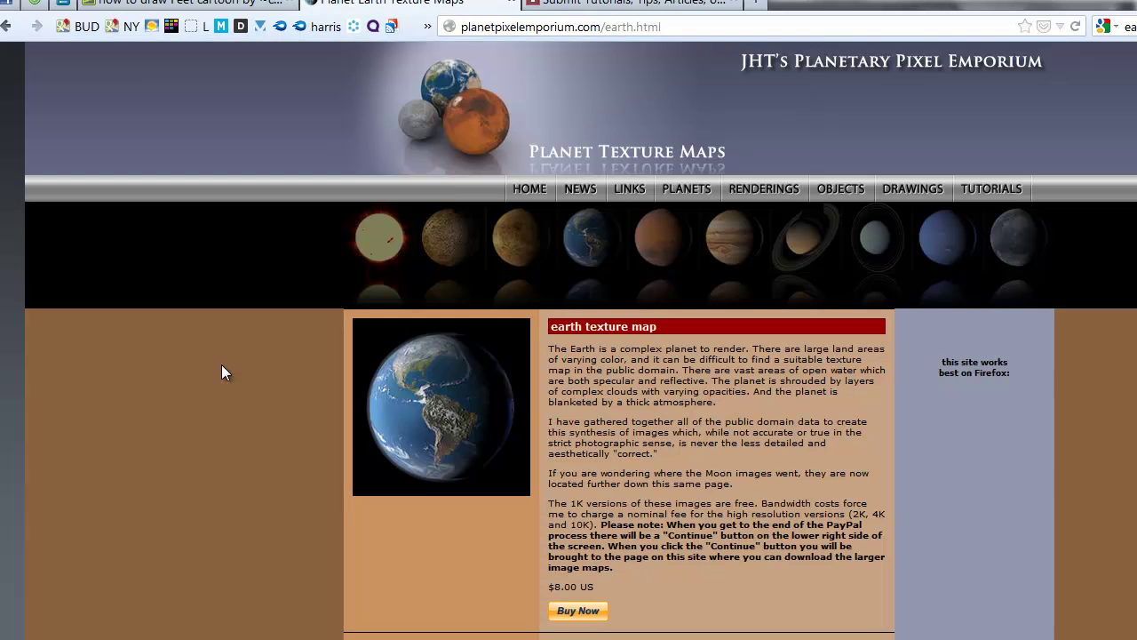
pyautogui.scroll(-3, 460, 260)
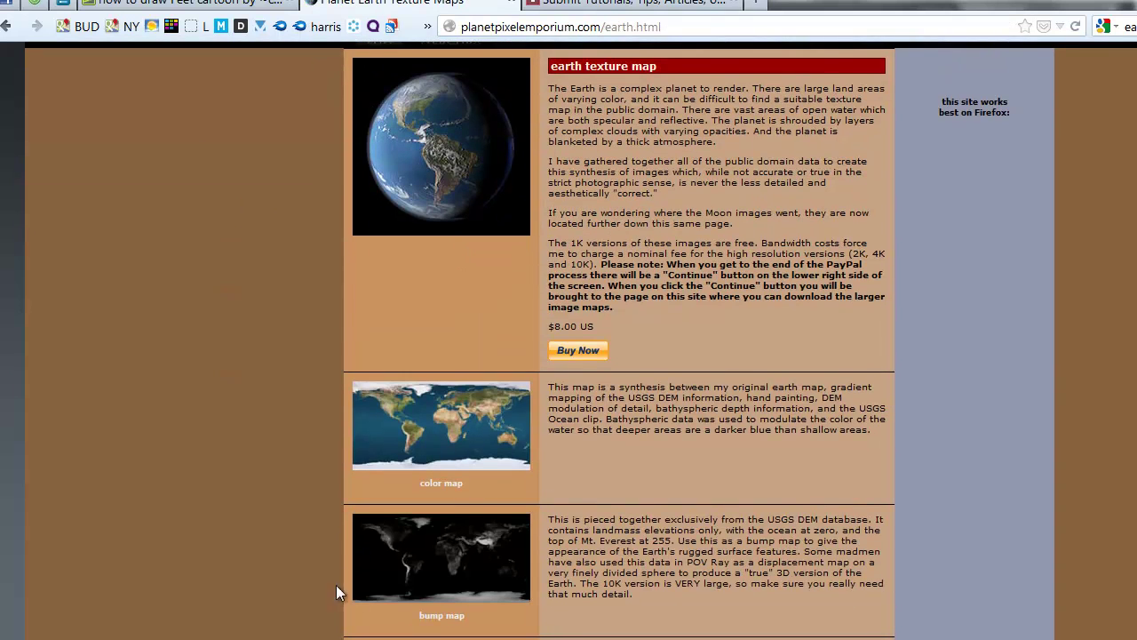
# Step: Try to download the earth color map earthmap1k.jpg from the texture page
pyautogui.click(493, 444)
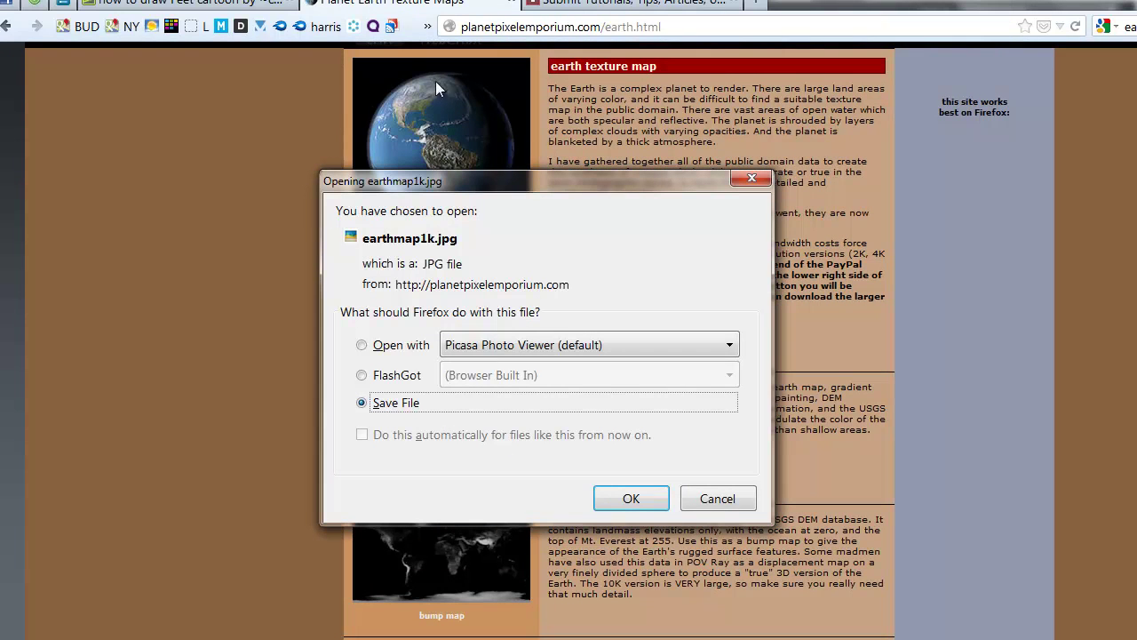
pyautogui.click(713, 498)
pyautogui.scroll(-2, 706, 497)
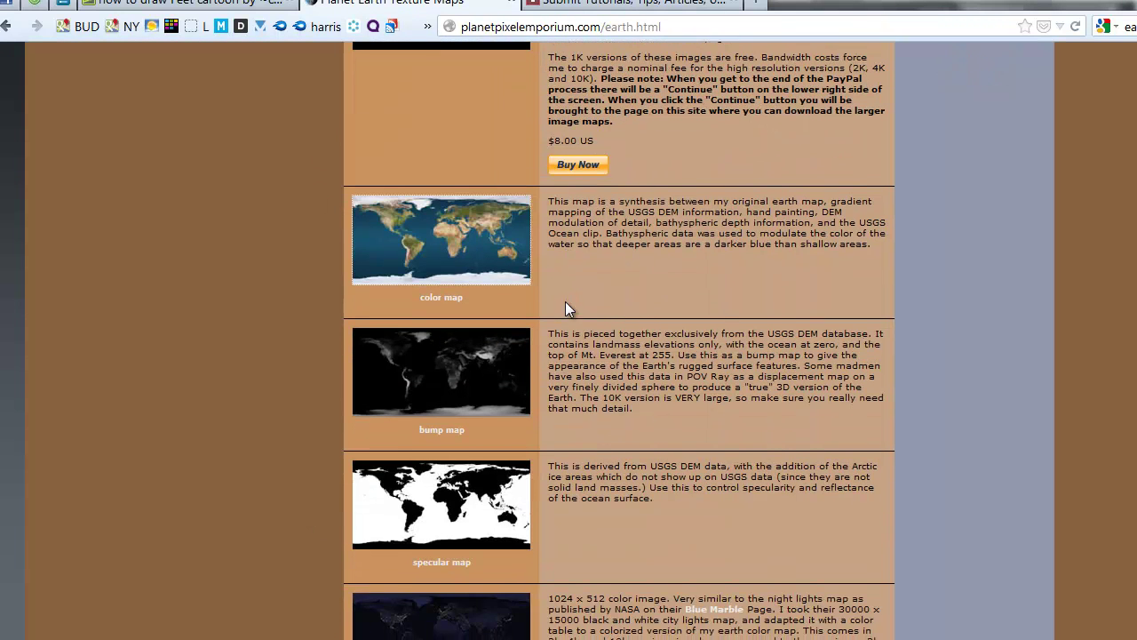
# Step: Switch to the file explorer and examine the earth texturing project folder and the texture images in its tex subfolder
pyautogui.hotkey('alt', 'Tab')
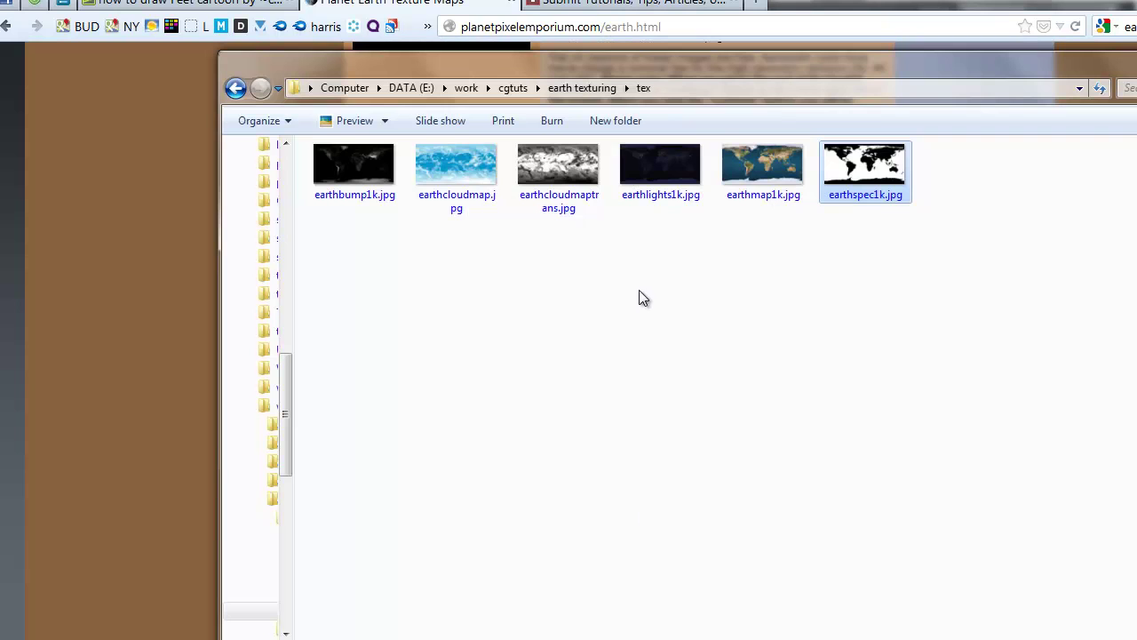
pyautogui.click(589, 90)
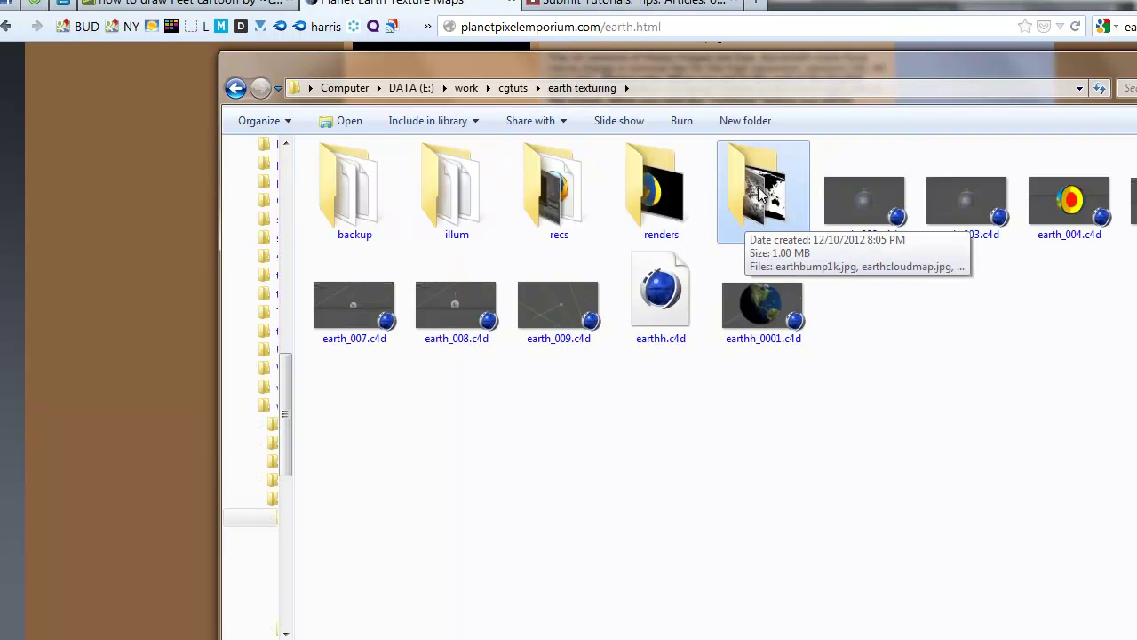
pyautogui.click(894, 196)
pyautogui.click(778, 198)
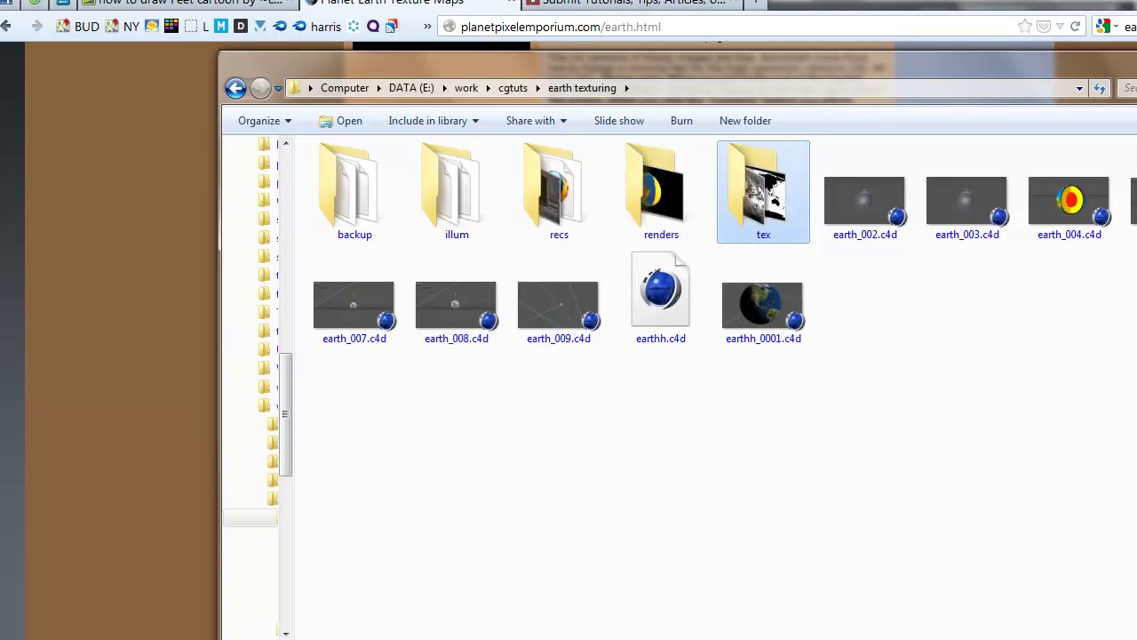
pyautogui.doubleClick(803, 187)
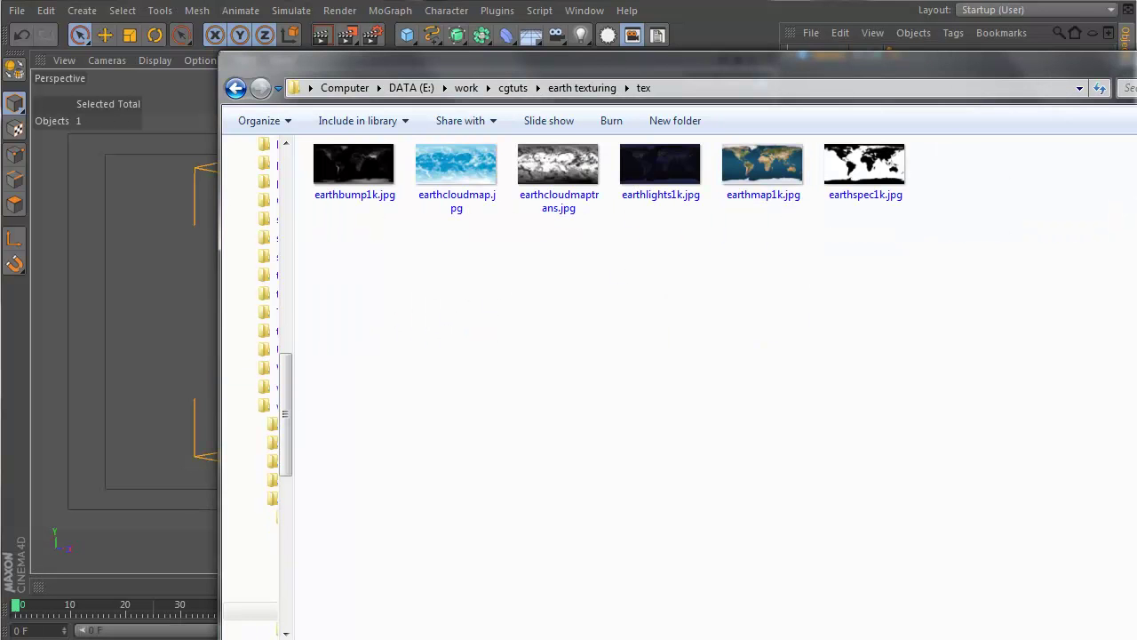
# Step: In Cinema 4D, save the sphere scene as tut_earth_001 in the E: drive folder work\cgtuts\earth texturing
pyautogui.click(16, 10)
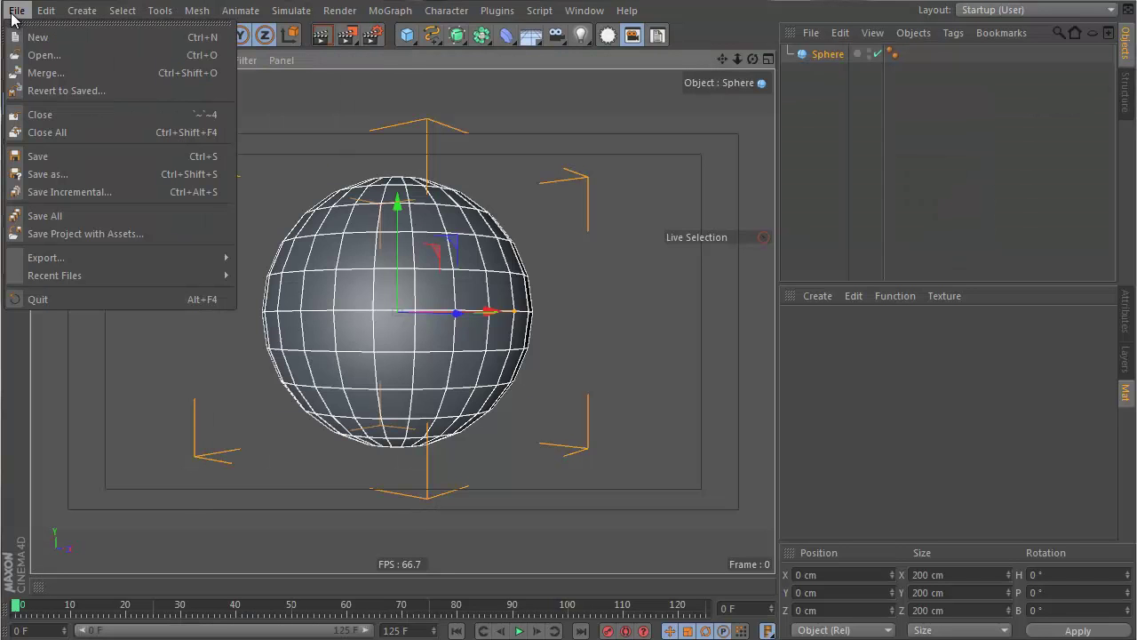
pyautogui.click(101, 161)
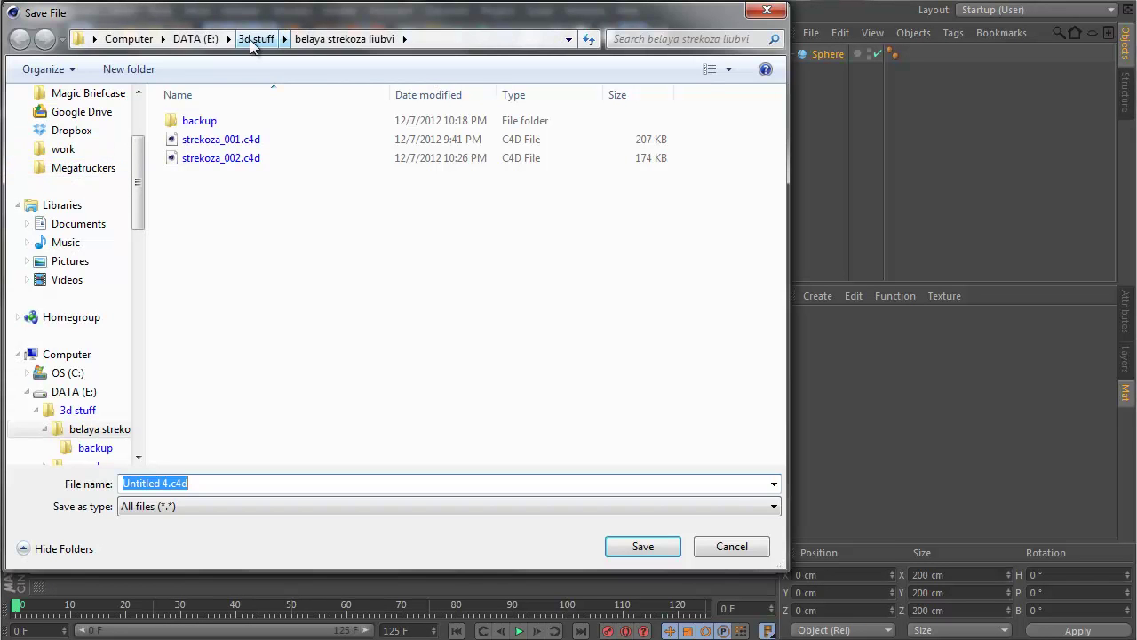
pyautogui.click(211, 39)
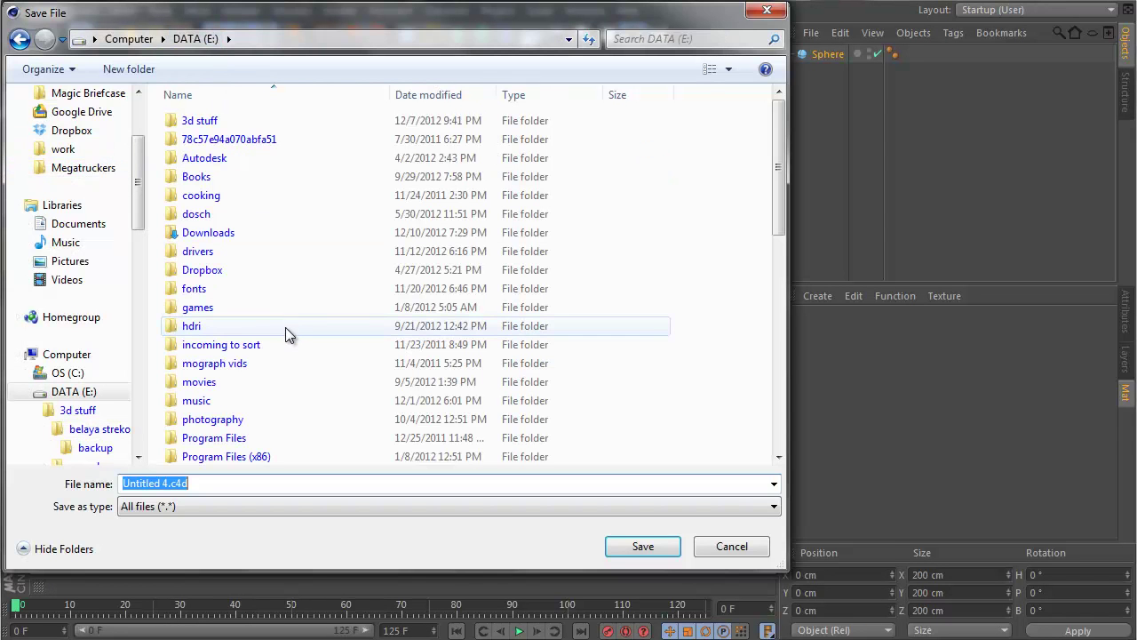
pyautogui.scroll(-10, 284, 418)
pyautogui.doubleClick(258, 172)
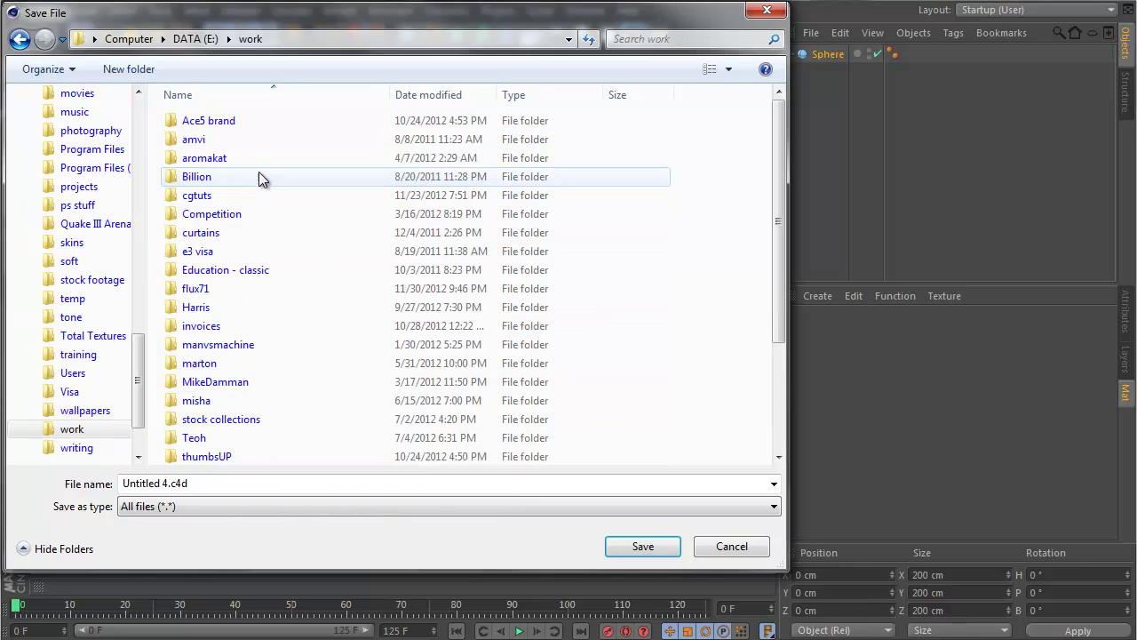
pyautogui.doubleClick(213, 197)
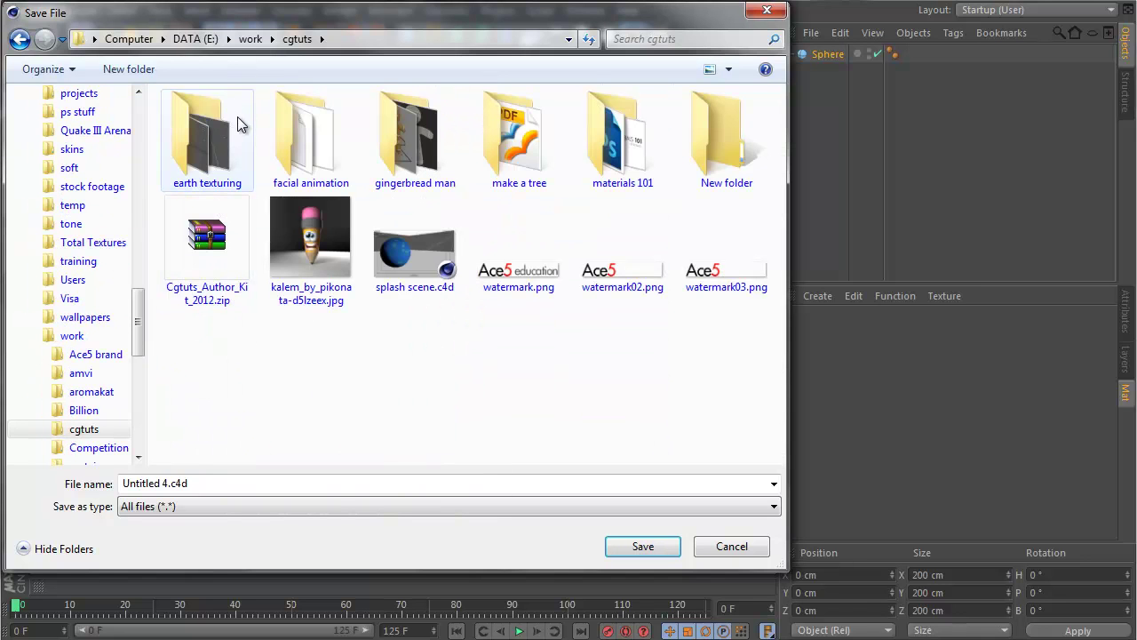
pyautogui.doubleClick(239, 124)
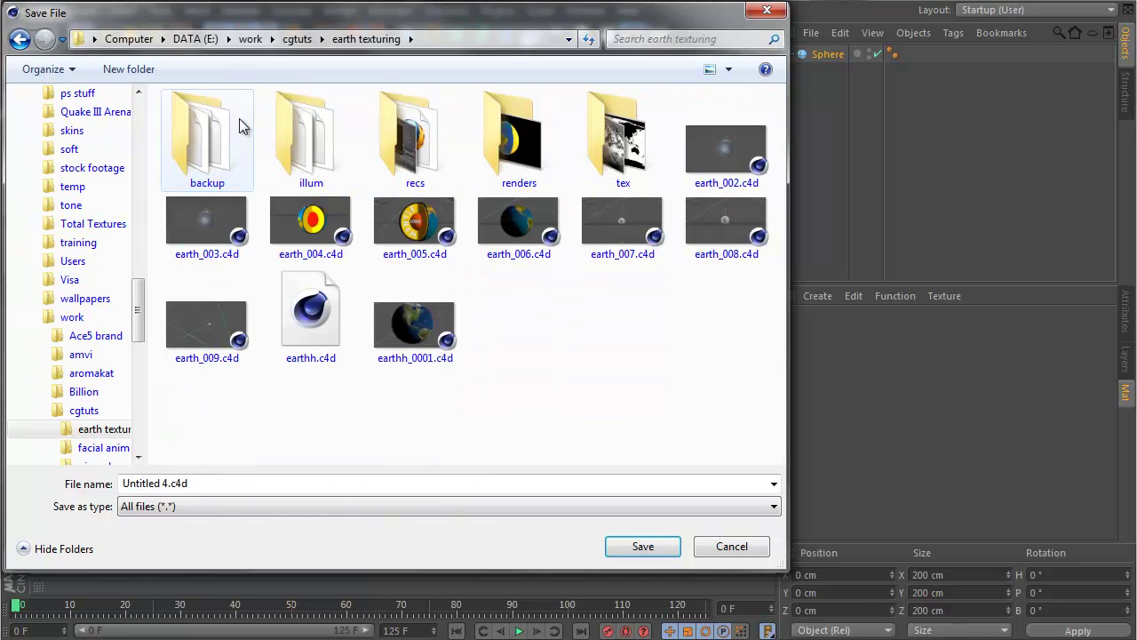
pyautogui.click(253, 482)
pyautogui.write('tut')
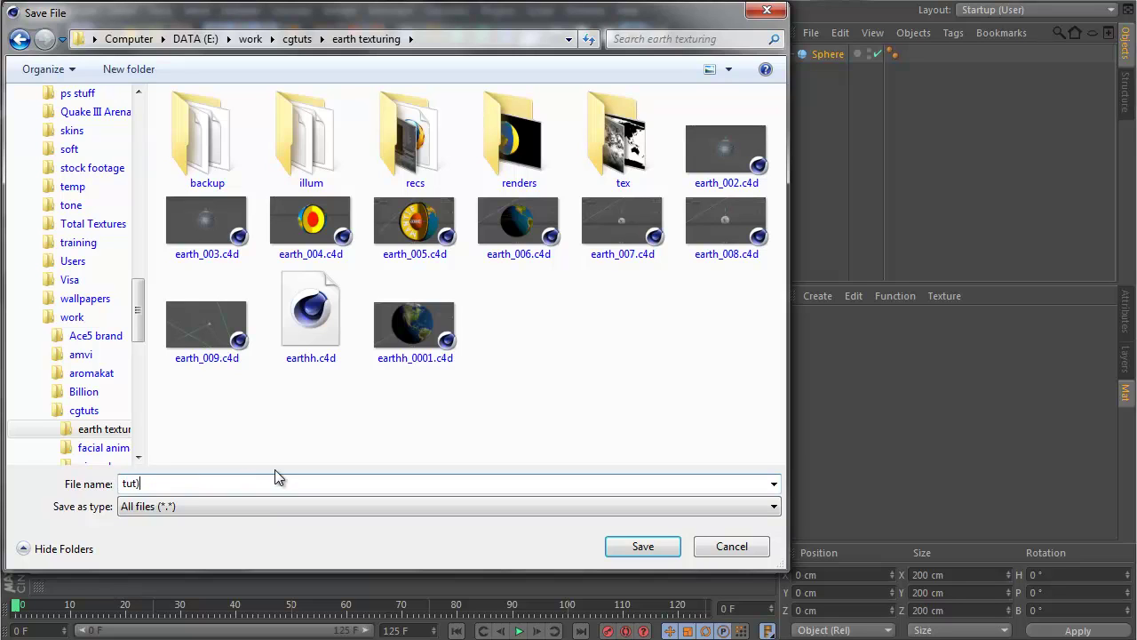
pyautogui.write('_earth_001')
pyautogui.press('Return')
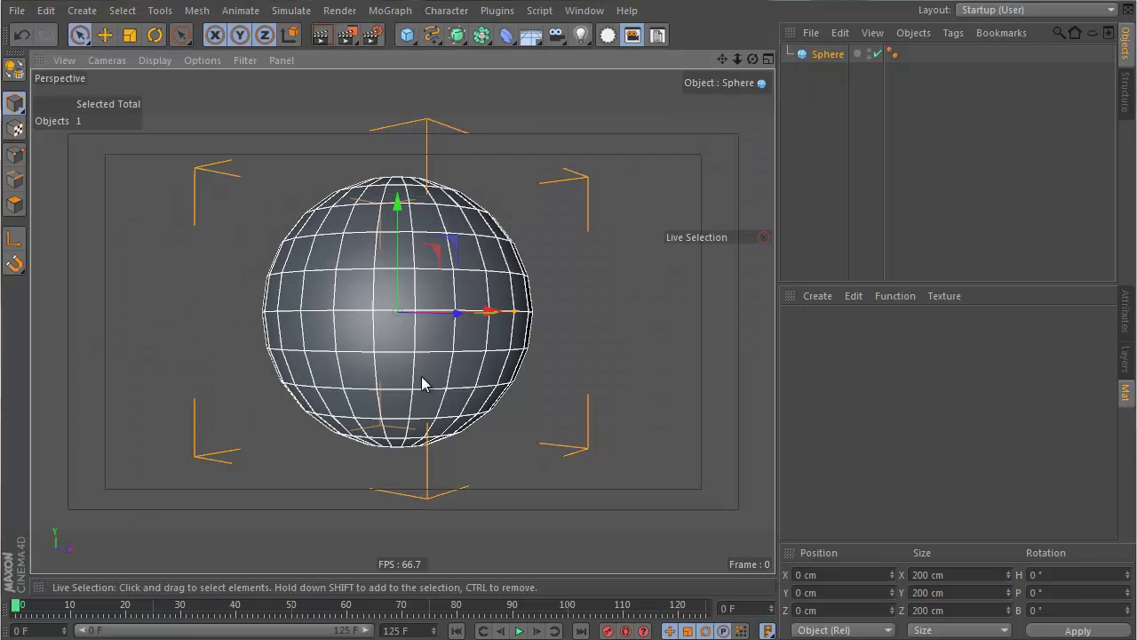
# Step: Save an incremental version of the sphere scene
pyautogui.click(21, 11)
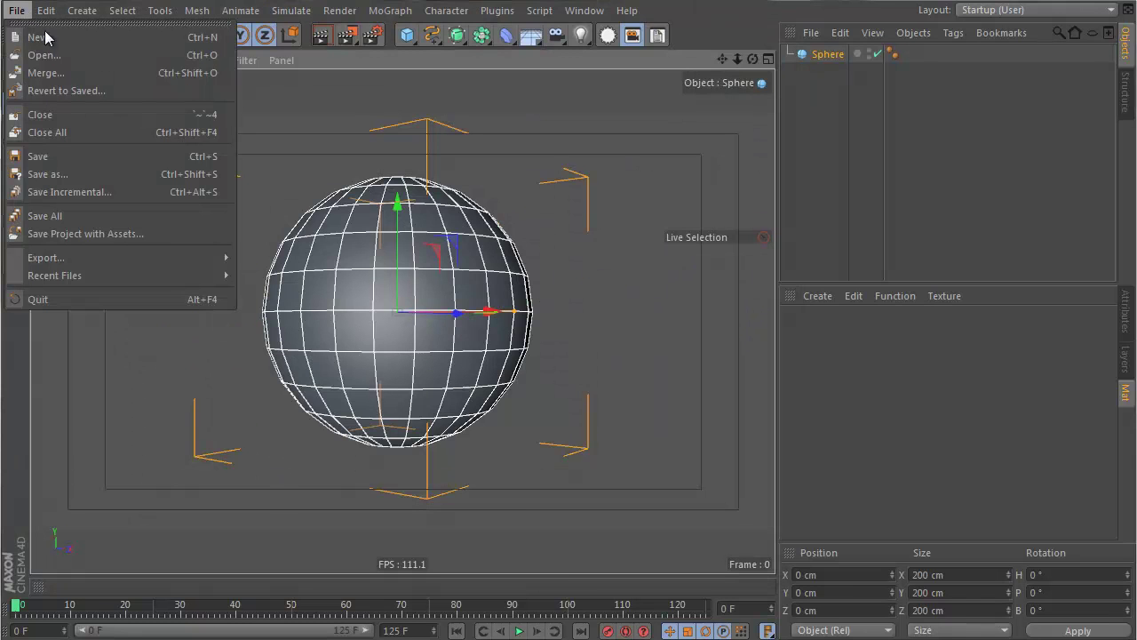
pyautogui.click(177, 189)
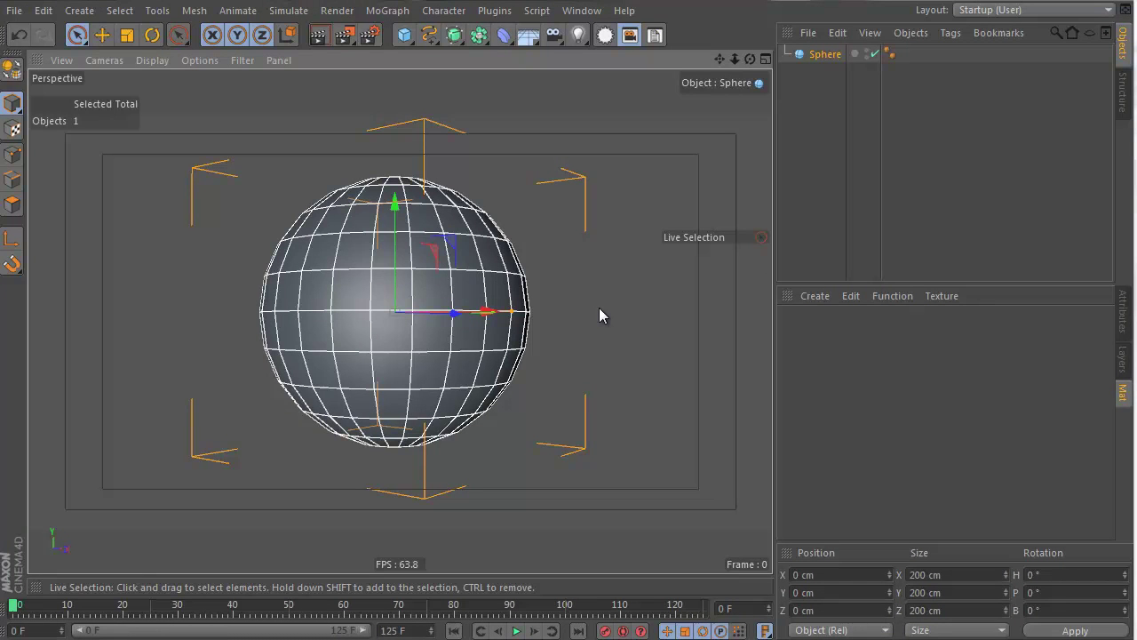
pyautogui.click(14, 10)
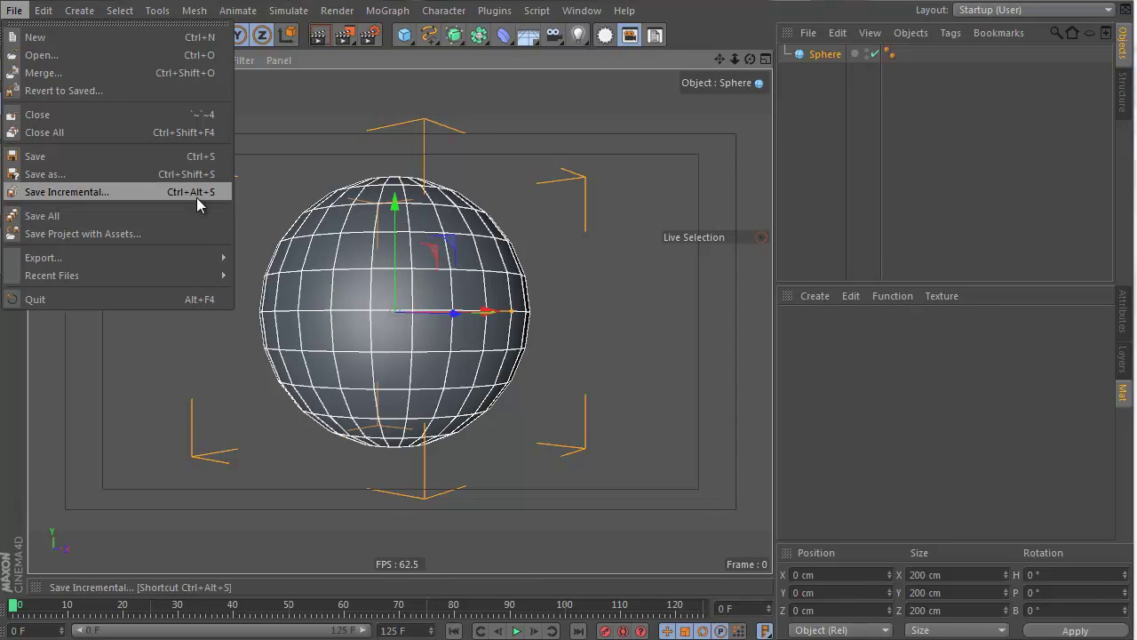
pyautogui.click(751, 29)
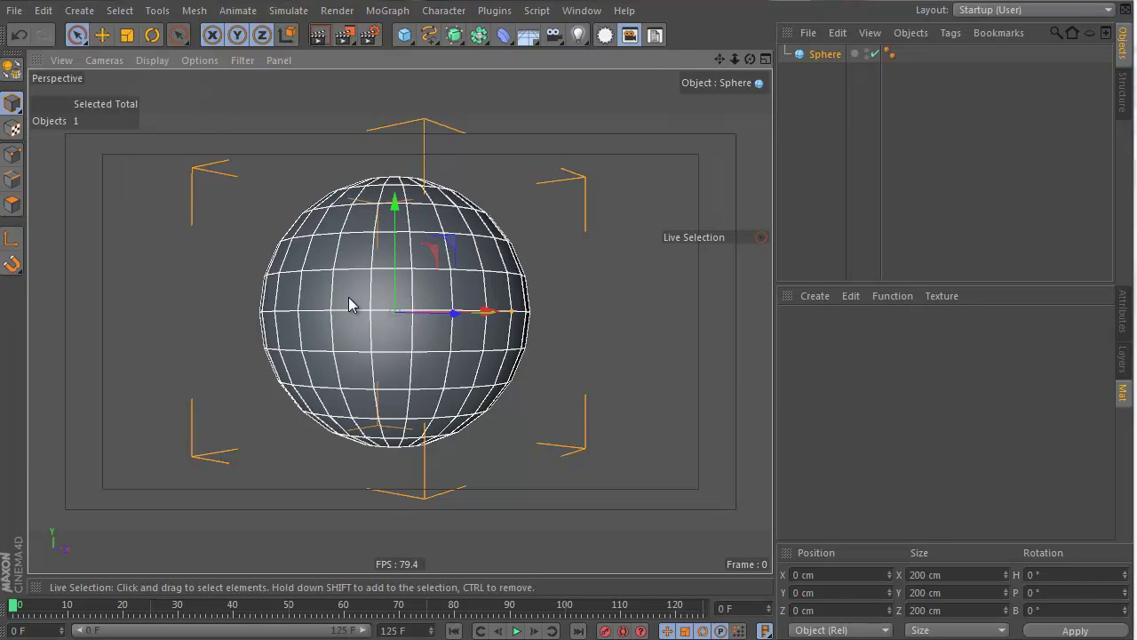
pyautogui.hotkey('shift', 'F12')
pyautogui.moveTo(1092, 145); pyautogui.dragTo(586, 148)
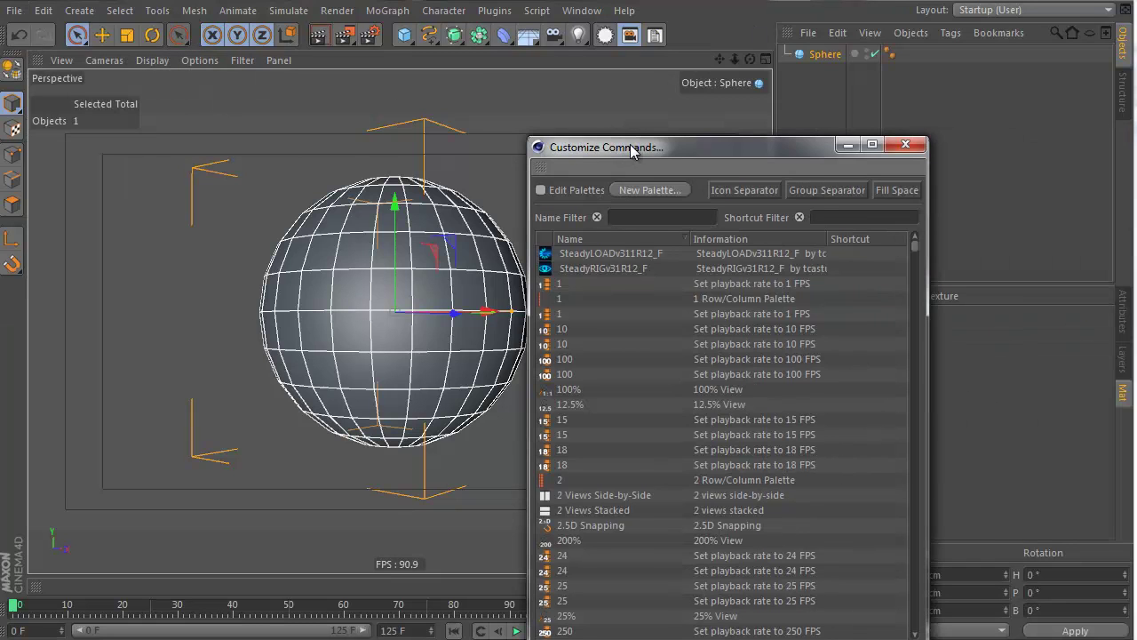
pyautogui.rightClick(613, 47)
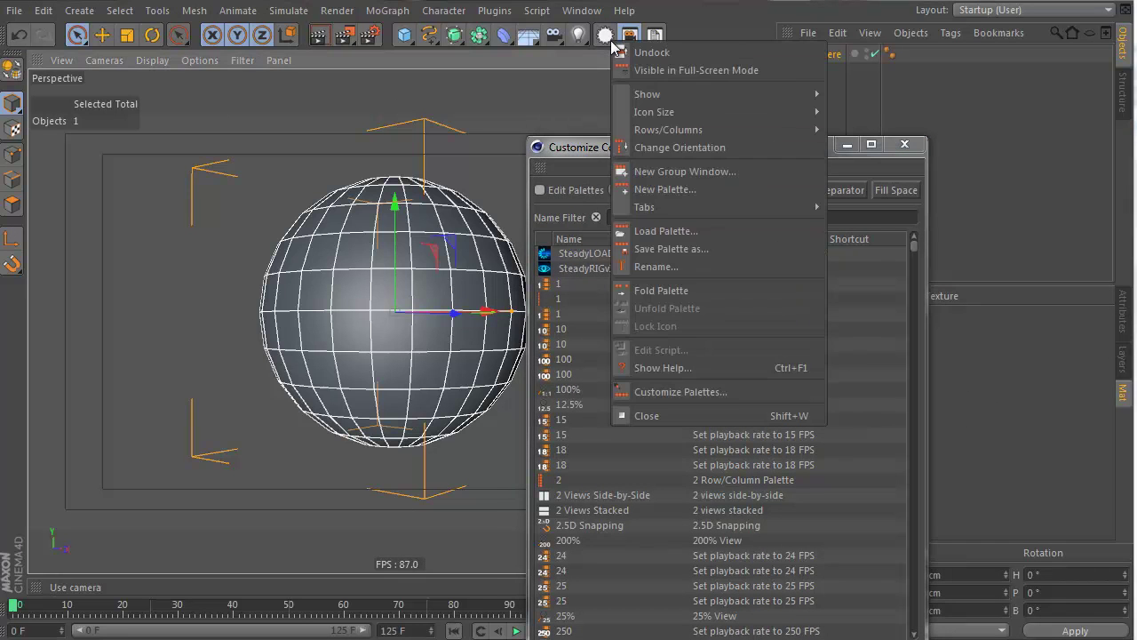
pyautogui.rightClick(452, 31)
pyautogui.click(542, 379)
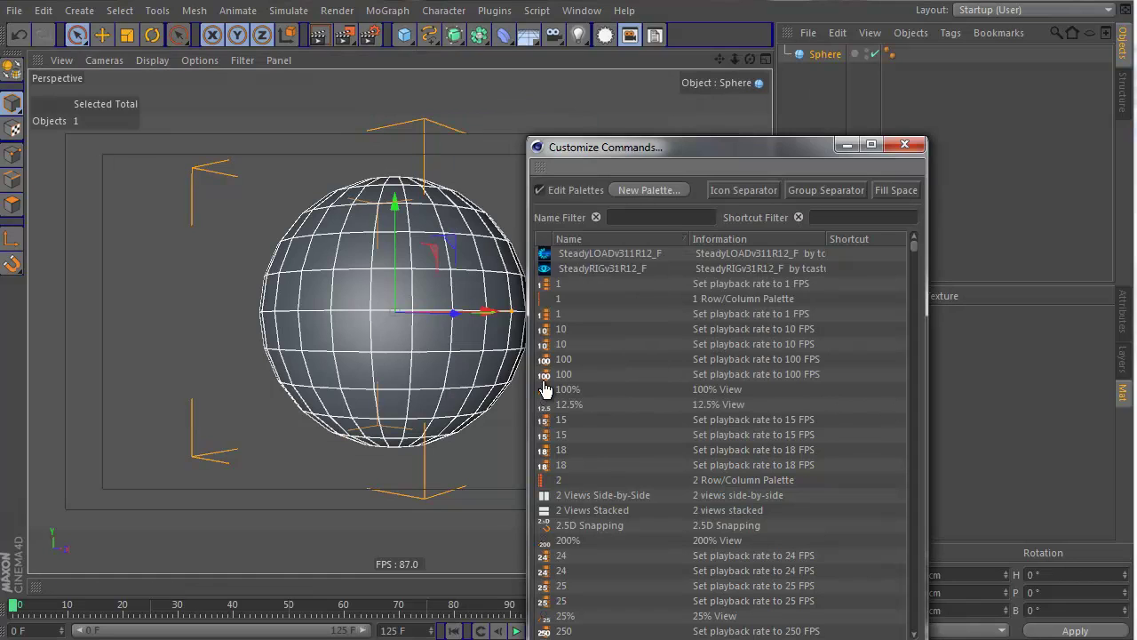
pyautogui.click(915, 146)
# Step: Filter the Customize Commands list for "increm" and check the shortcut assigned to Save Incremental
pyautogui.rightClick(585, 33)
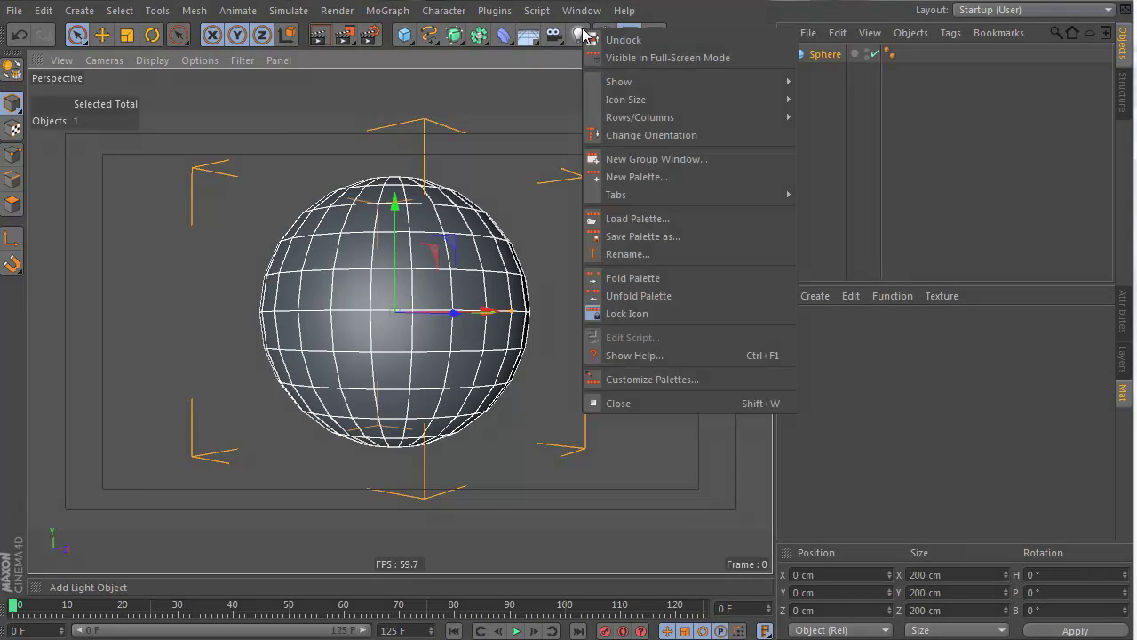
pyautogui.click(646, 379)
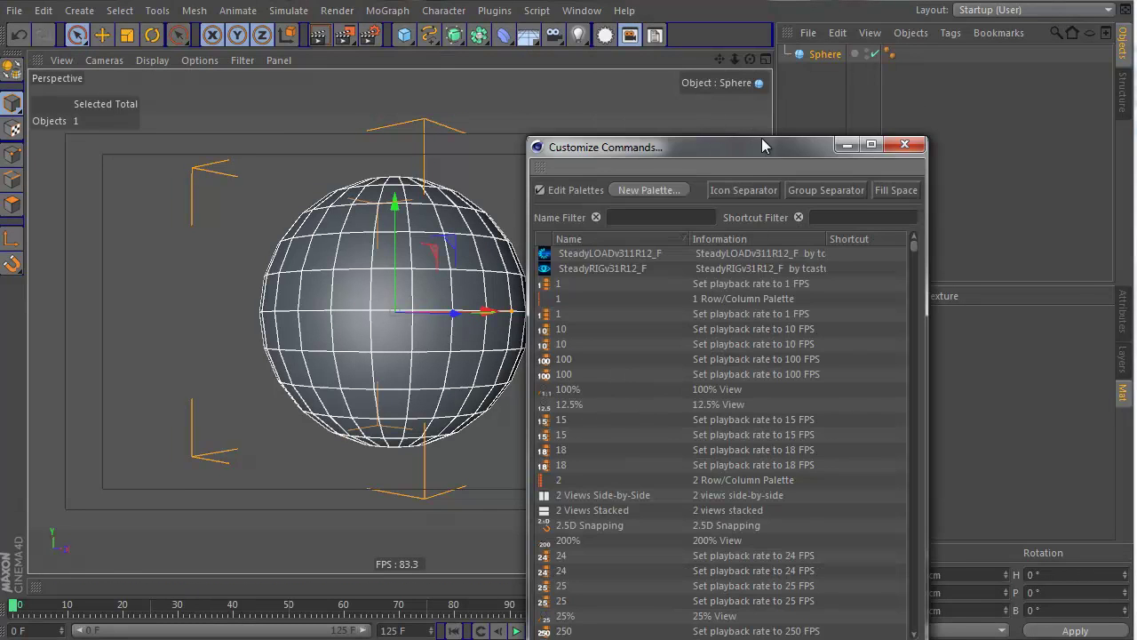
pyautogui.moveTo(762, 101); pyautogui.dragTo(670, 46)
pyautogui.click(551, 121)
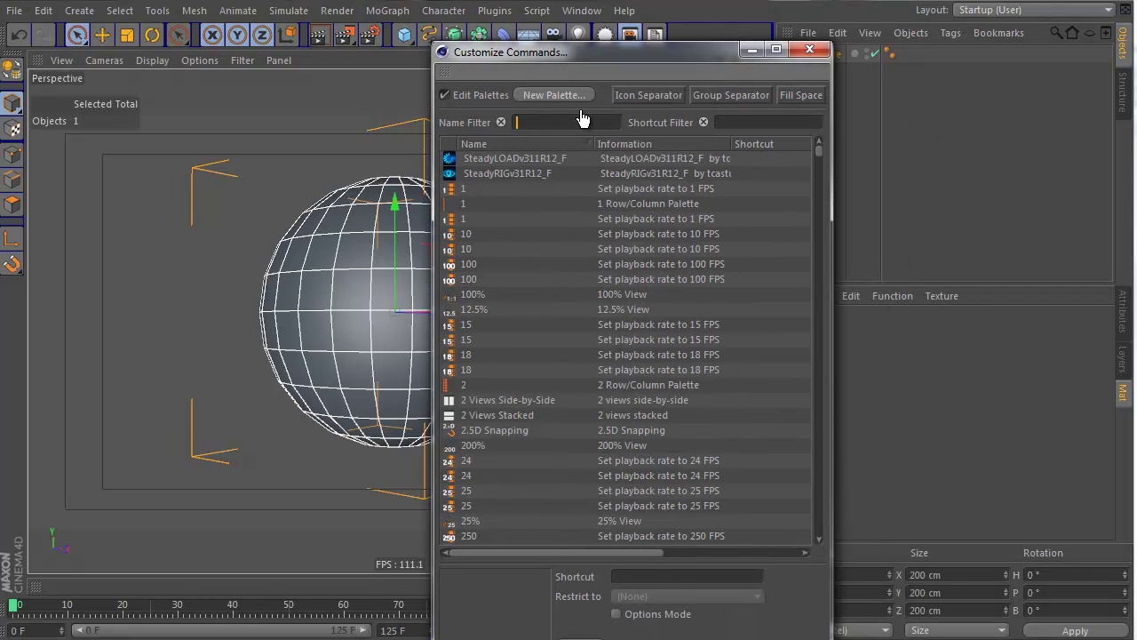
pyautogui.write('increm')
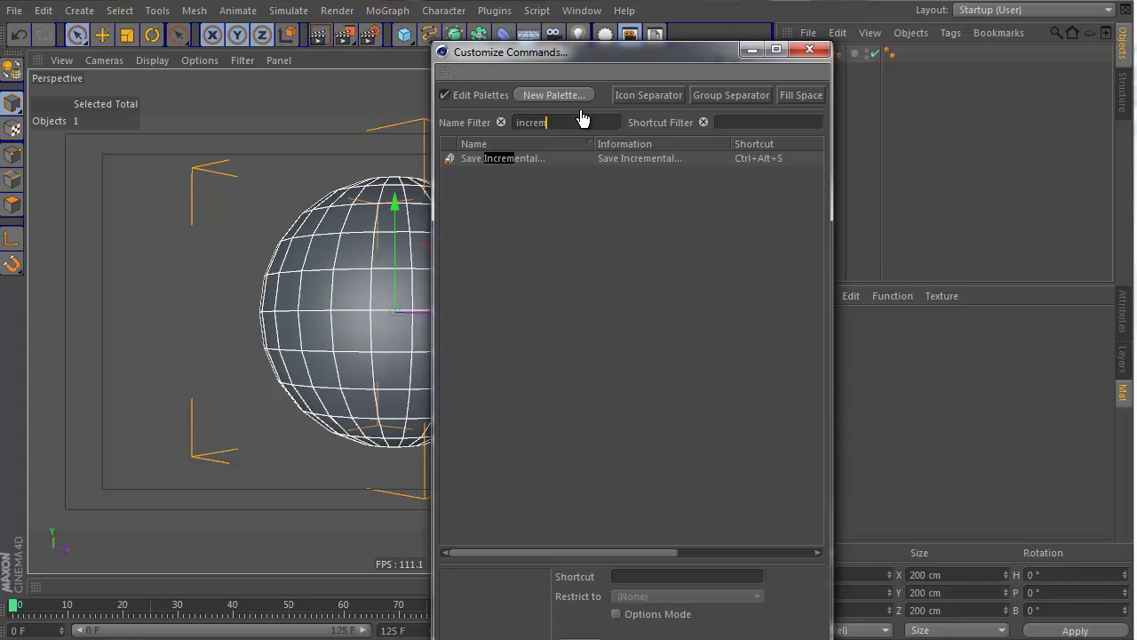
pyautogui.click(668, 162)
pyautogui.click(682, 580)
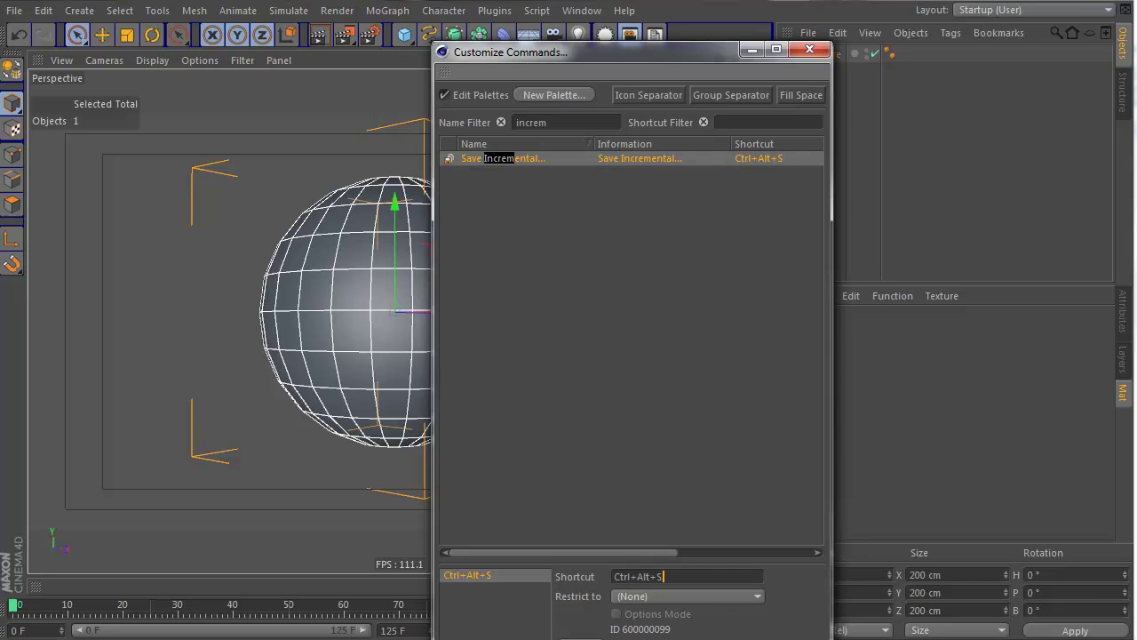
pyautogui.click(810, 49)
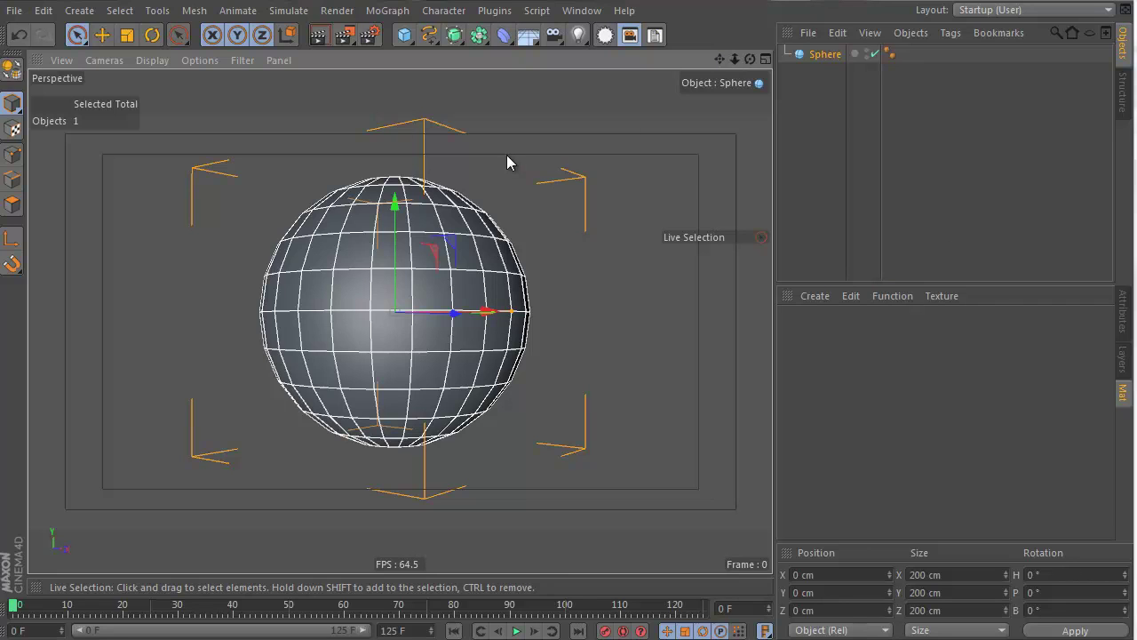
# Step: Create a new material and open it in the Material Editor, placing the editor window over the lower part of the sphere
pyautogui.doubleClick(830, 381)
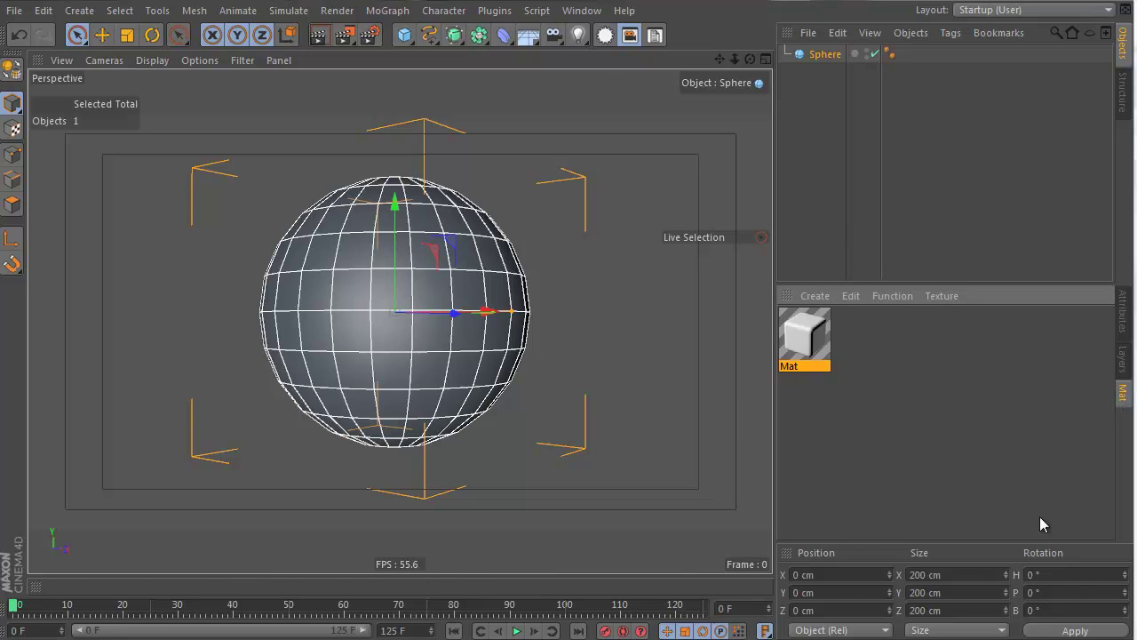
pyautogui.click(817, 296)
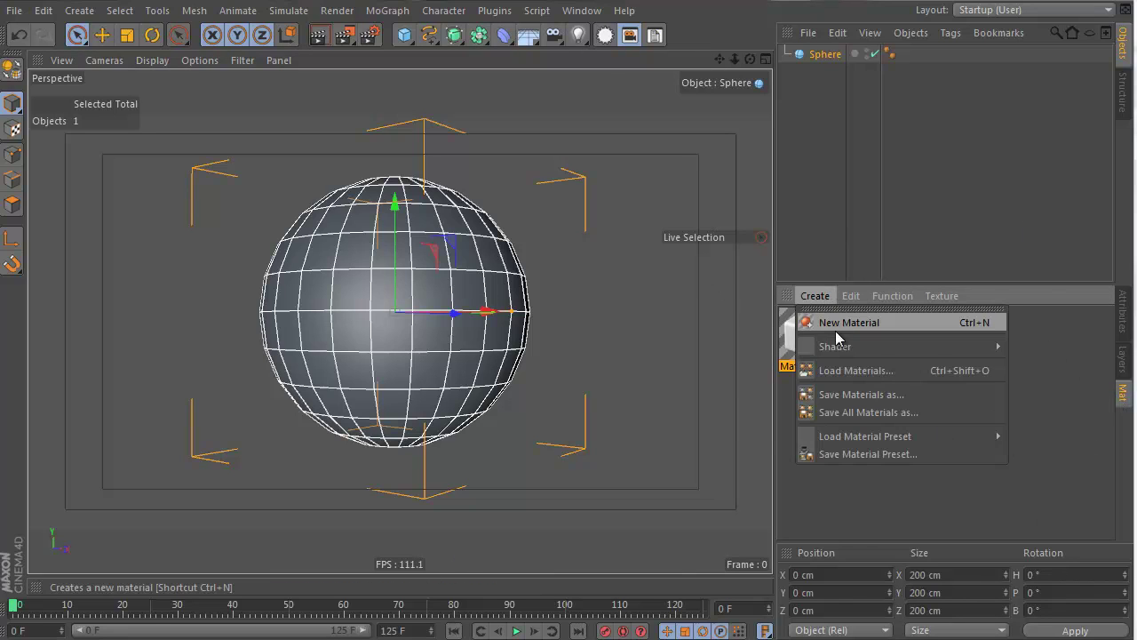
pyautogui.click(1020, 507)
pyautogui.doubleClick(804, 337)
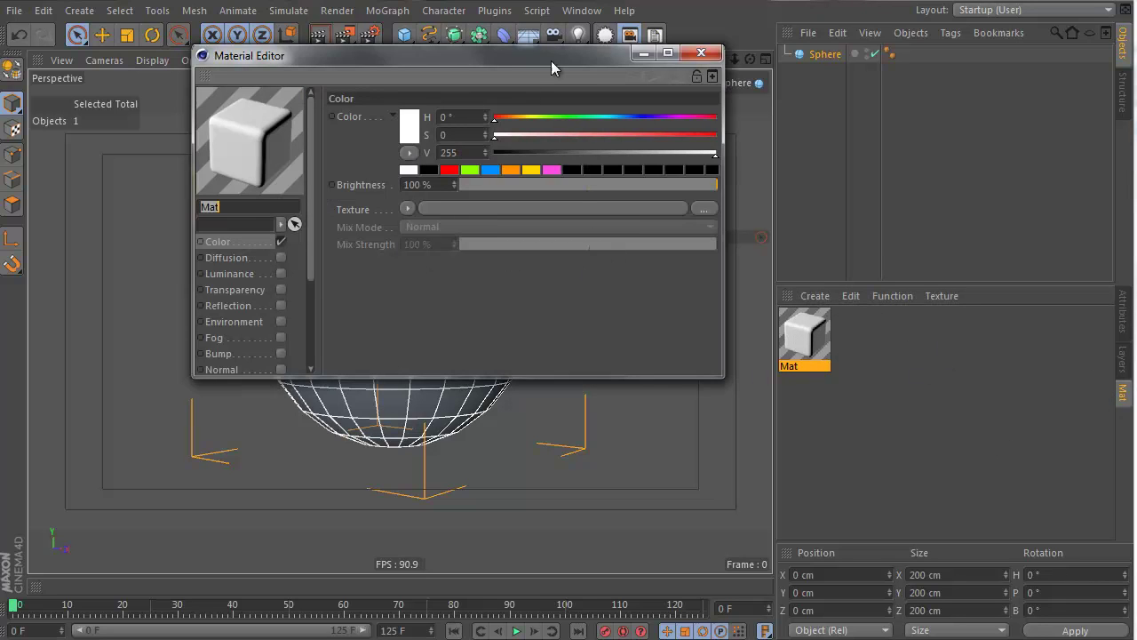
pyautogui.moveTo(550, 60); pyautogui.dragTo(631, 262)
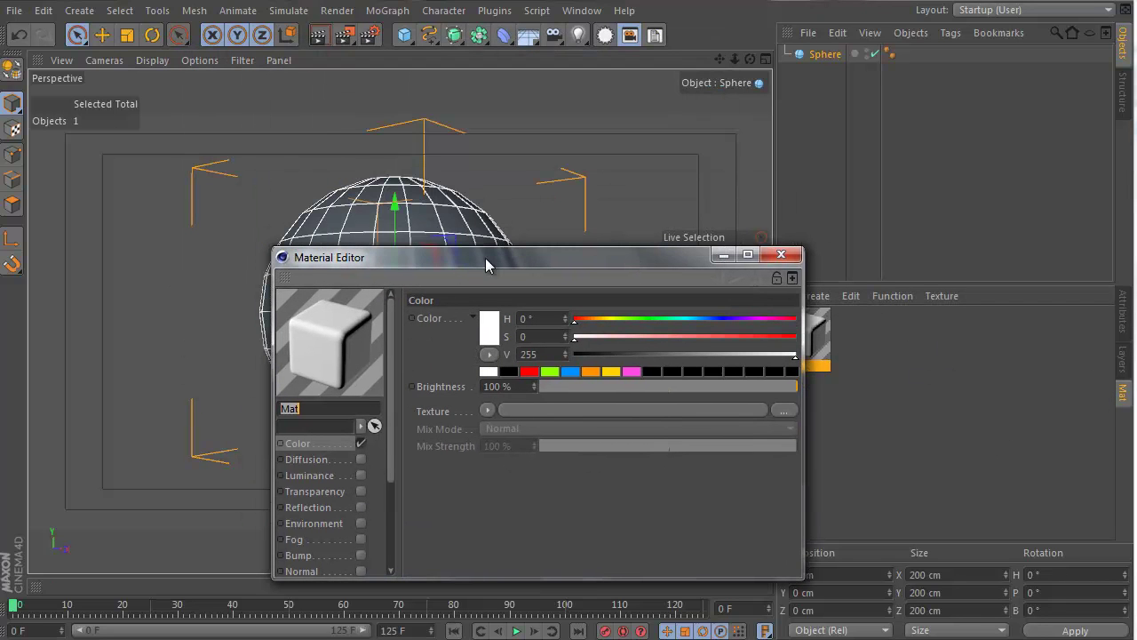
pyautogui.moveTo(487, 262); pyautogui.dragTo(446, 226)
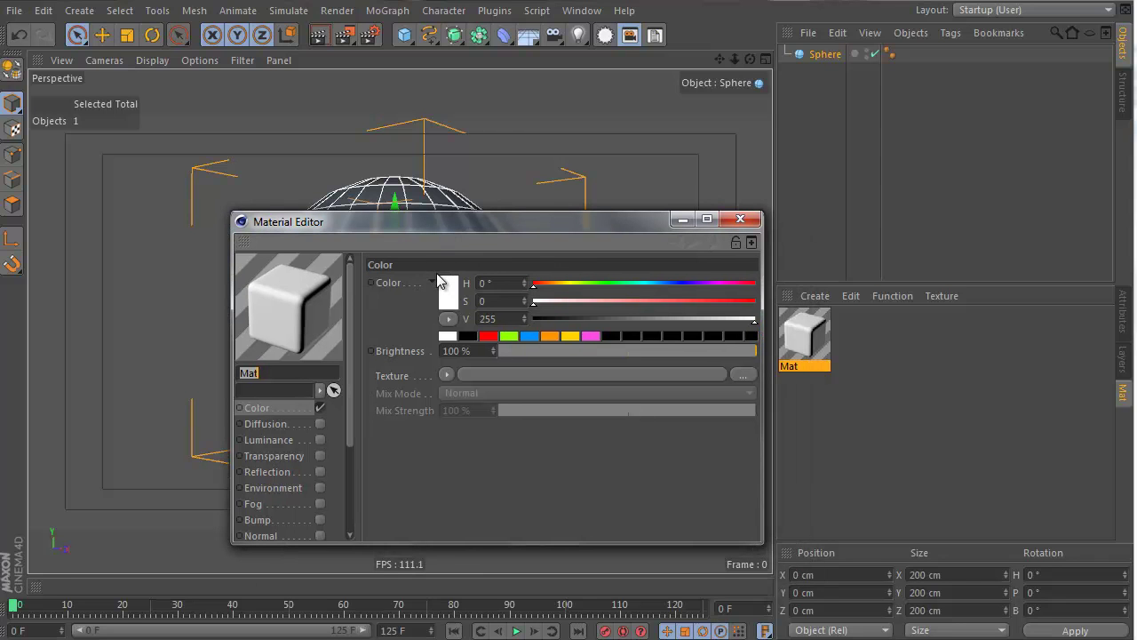
# Step: Load earthmap1k.jpg from the earth texturing\tex folder as the Color channel texture of the new material
pyautogui.hotkey('alt', 'Tab')
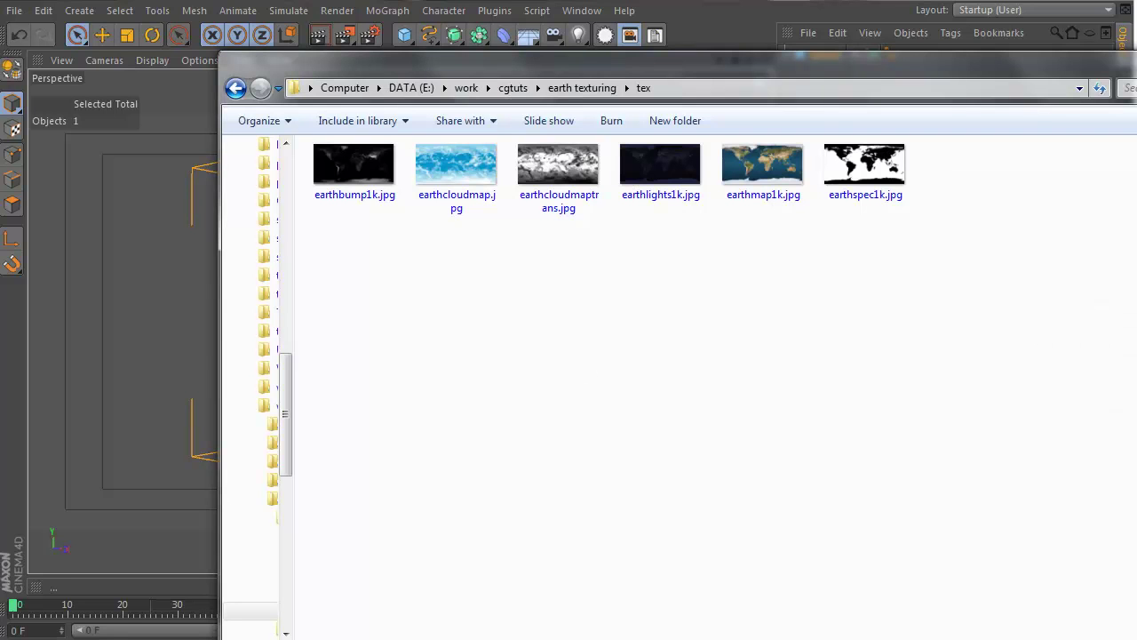
pyautogui.moveTo(822, 71); pyautogui.dragTo(631, 337)
pyautogui.moveTo(609, 213); pyautogui.dragTo(564, 99)
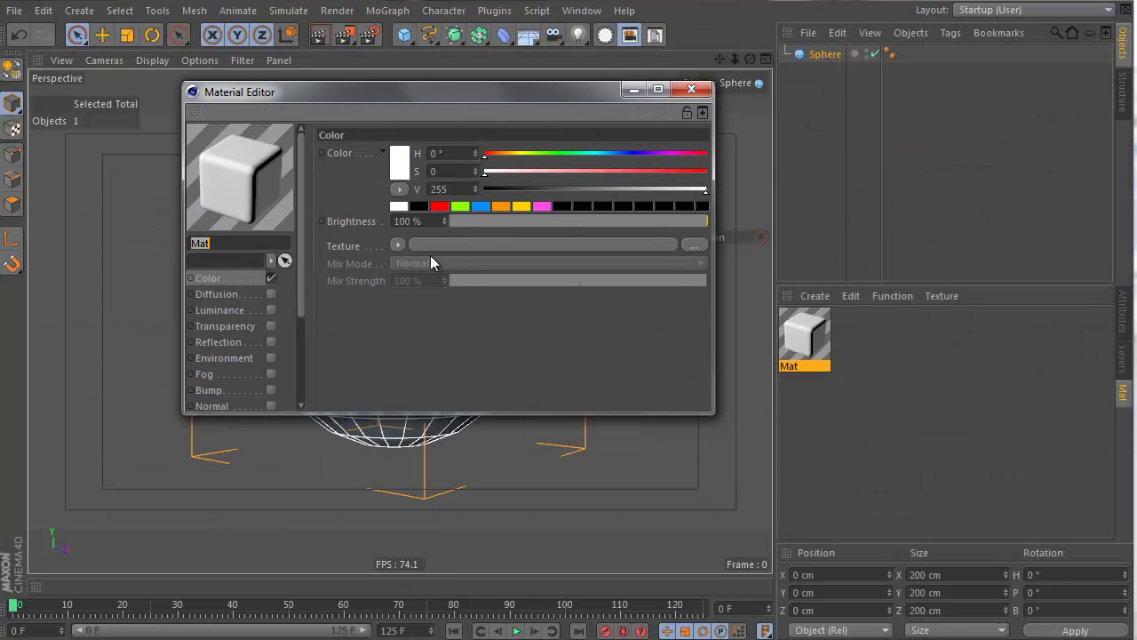
pyautogui.click(494, 246)
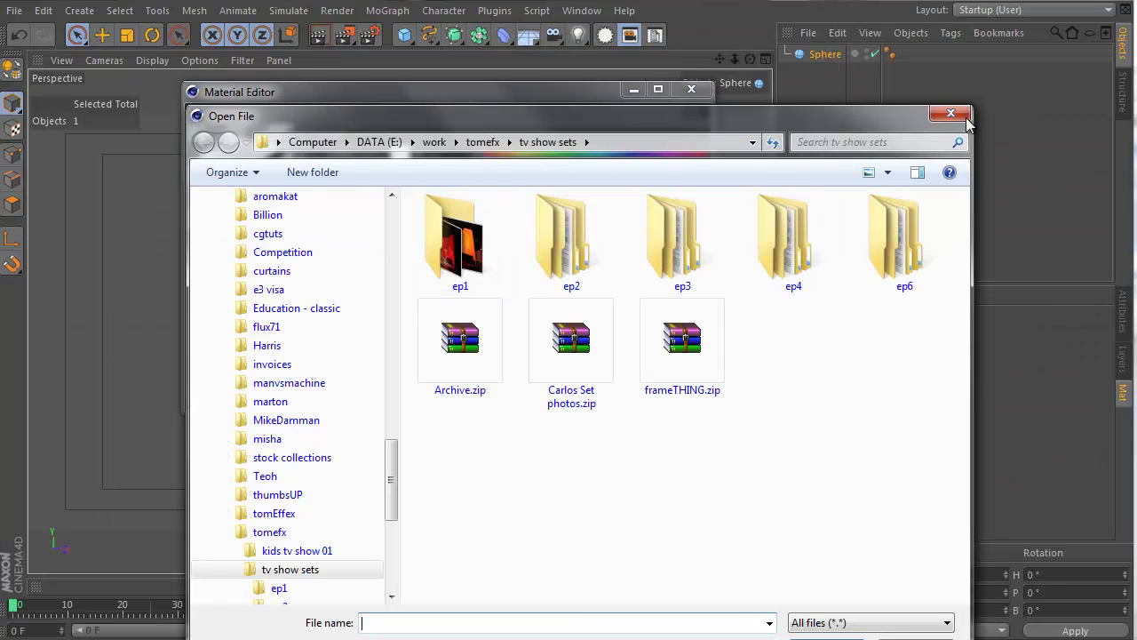
pyautogui.click(963, 122)
pyautogui.click(330, 639)
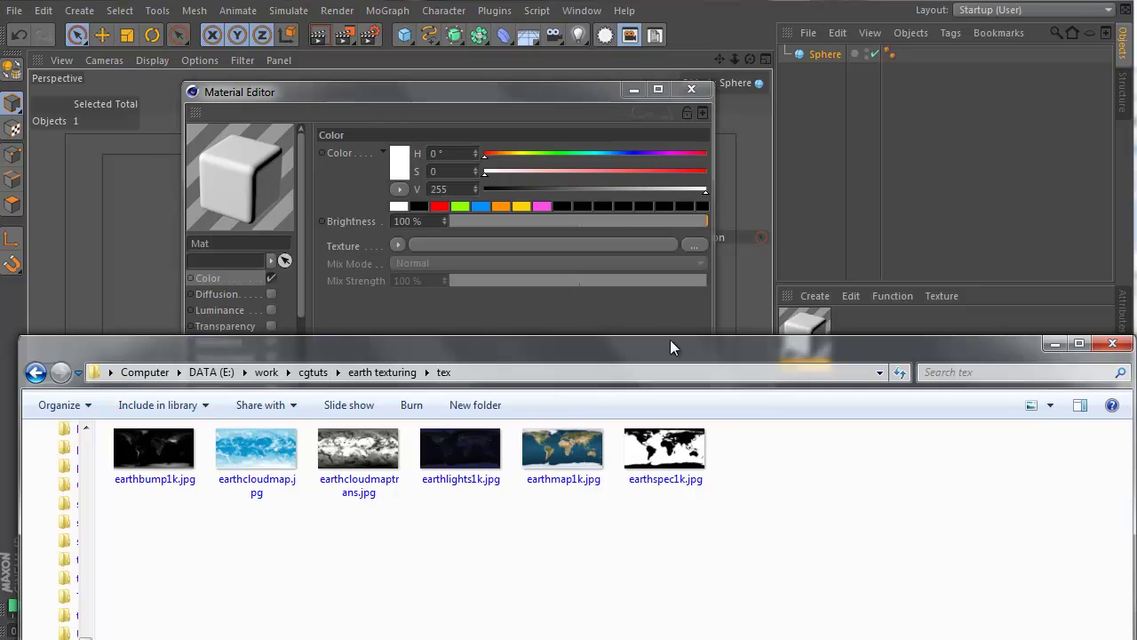
pyautogui.moveTo(531, 471); pyautogui.dragTo(539, 244)
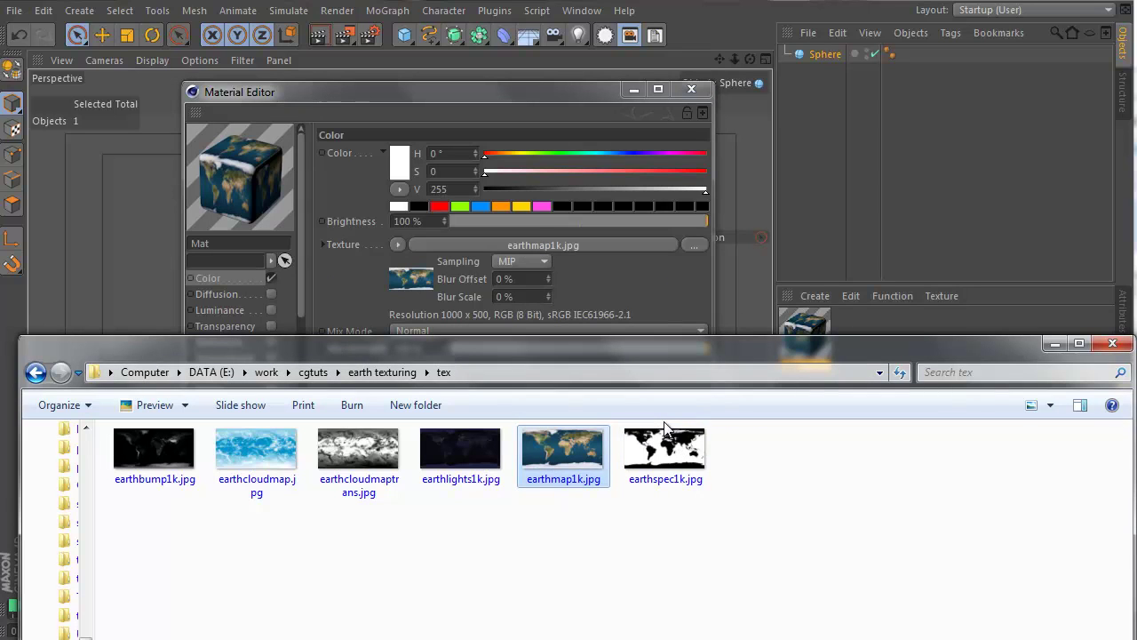
pyautogui.click(1052, 344)
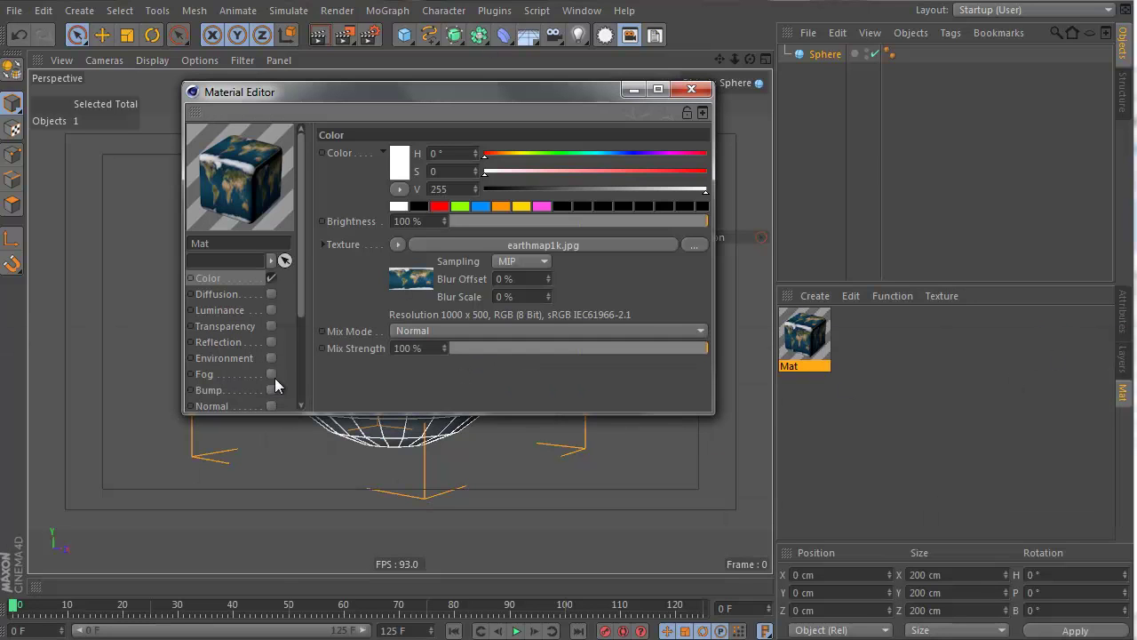
# Step: Apply the earth map material to the sphere and render the perspective view to check it
pyautogui.moveTo(540, 96); pyautogui.dragTo(532, 233)
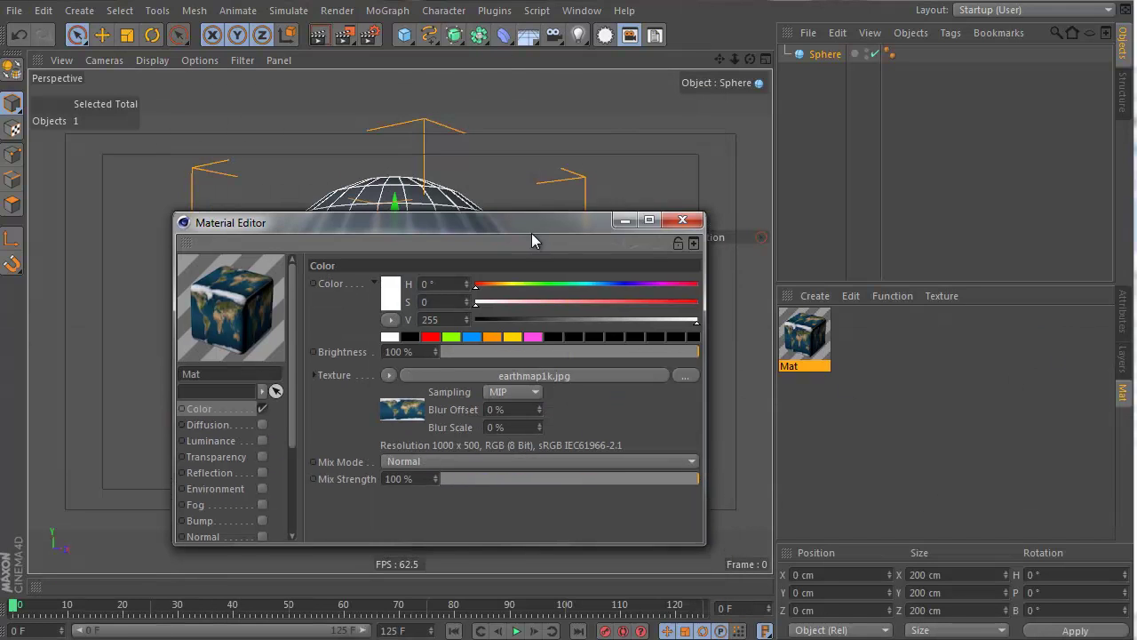
pyautogui.click(683, 220)
pyautogui.moveTo(805, 337)
pyautogui.mouseDown()
pyautogui.moveTo(381, 254)
pyautogui.moveTo(784, 401)
pyautogui.moveTo(389, 354)
pyautogui.moveTo(425, 270)
pyautogui.moveTo(397, 282)
pyautogui.mouseUp()
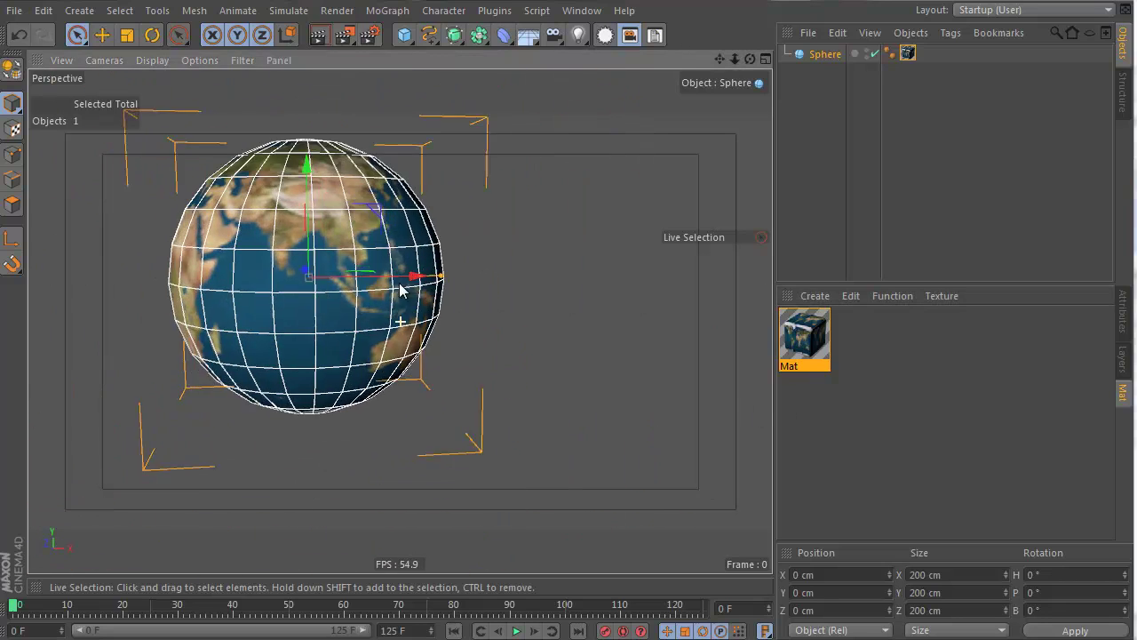
pyautogui.moveTo(401, 321)
pyautogui.keyDown('alt'); pyautogui.mouseDown()
pyautogui.moveTo(461, 314)
pyautogui.moveTo(406, 350)
pyautogui.moveTo(391, 337)
pyautogui.mouseUp(); pyautogui.keyUp('alt')
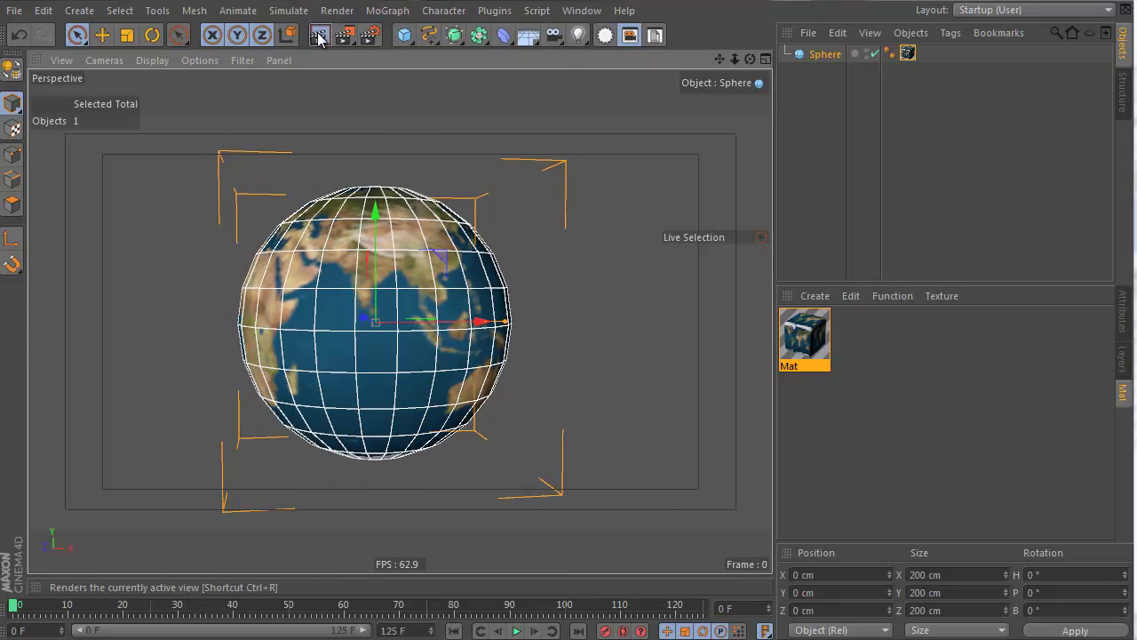
pyautogui.click(317, 35)
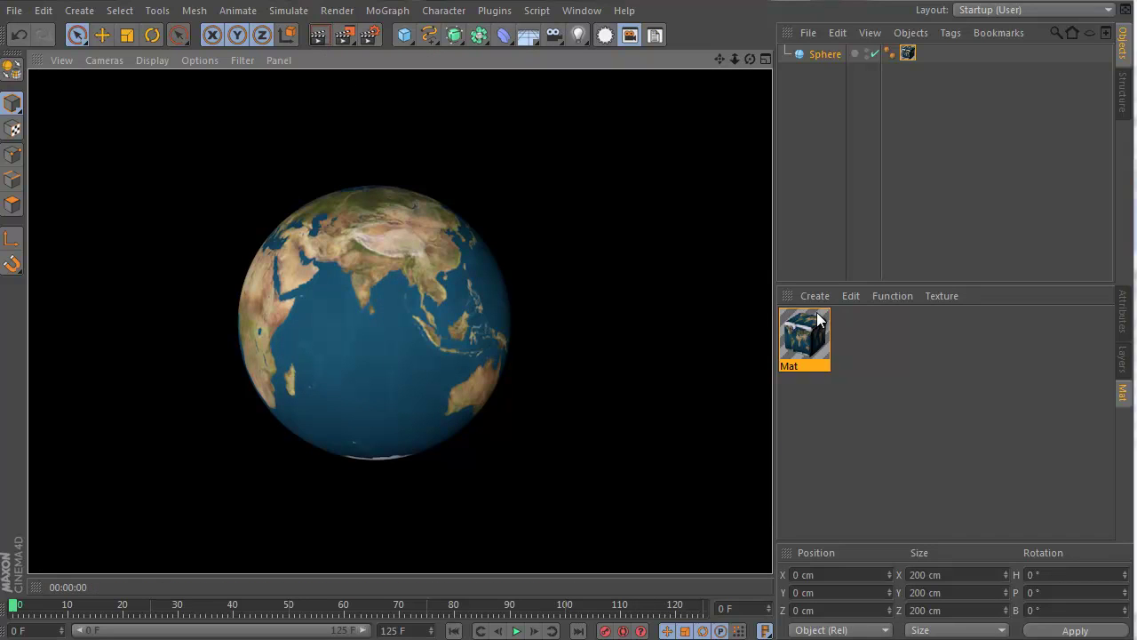
pyautogui.click(826, 333)
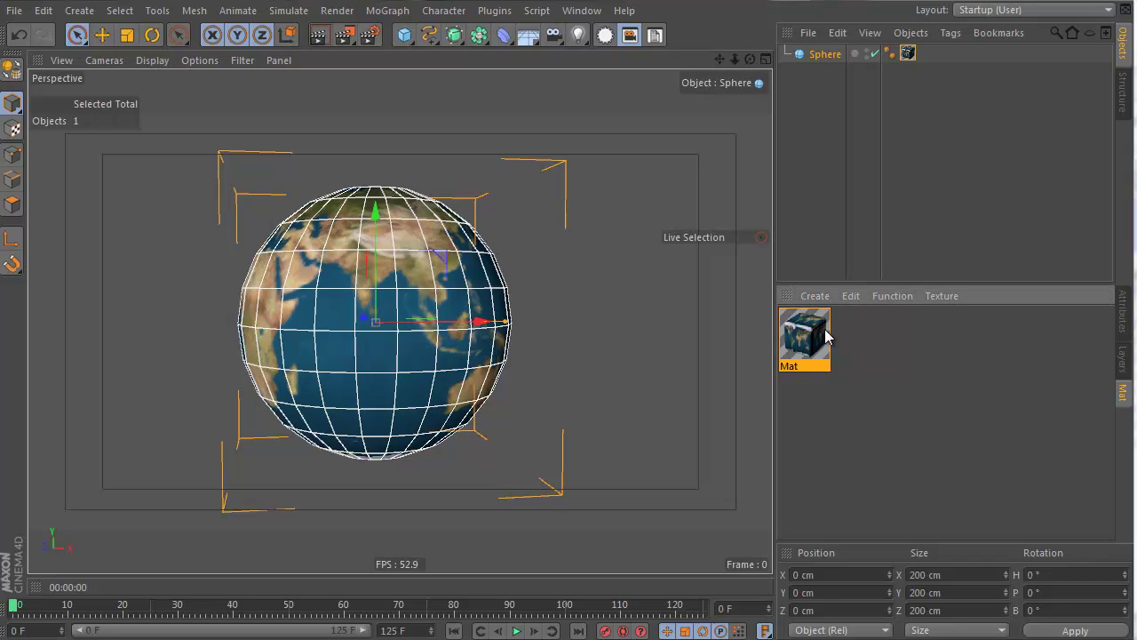
# Step: With the sphere deselected, set the earth material's Texture Preview Size to 1024x1024 (4 MB) and inspect the sphere's display
pyautogui.click(597, 265)
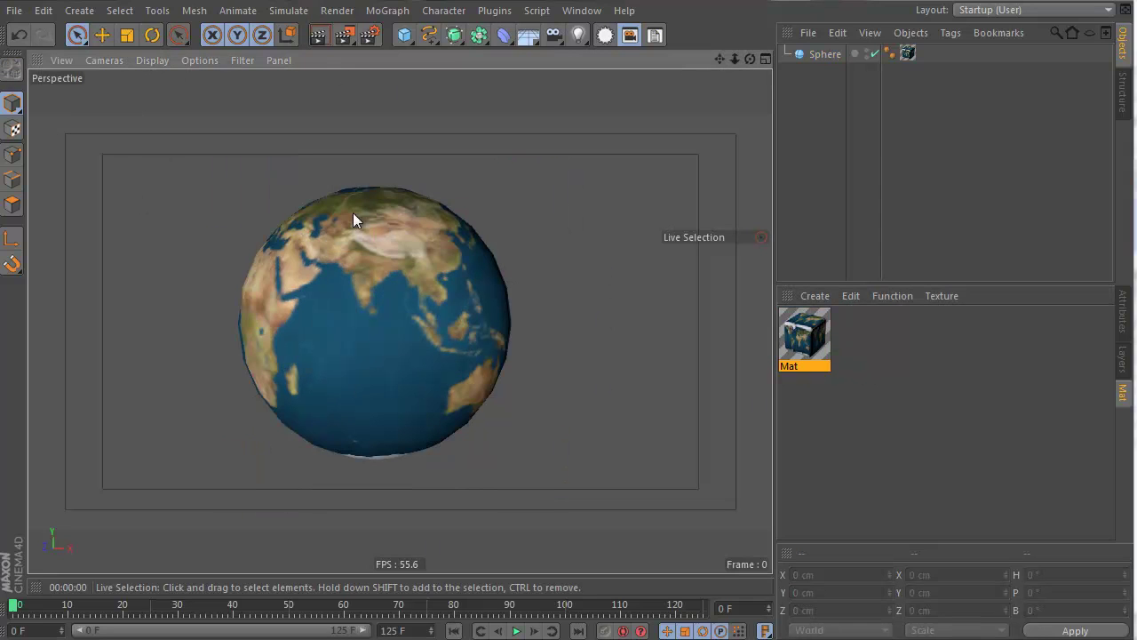
pyautogui.doubleClick(831, 342)
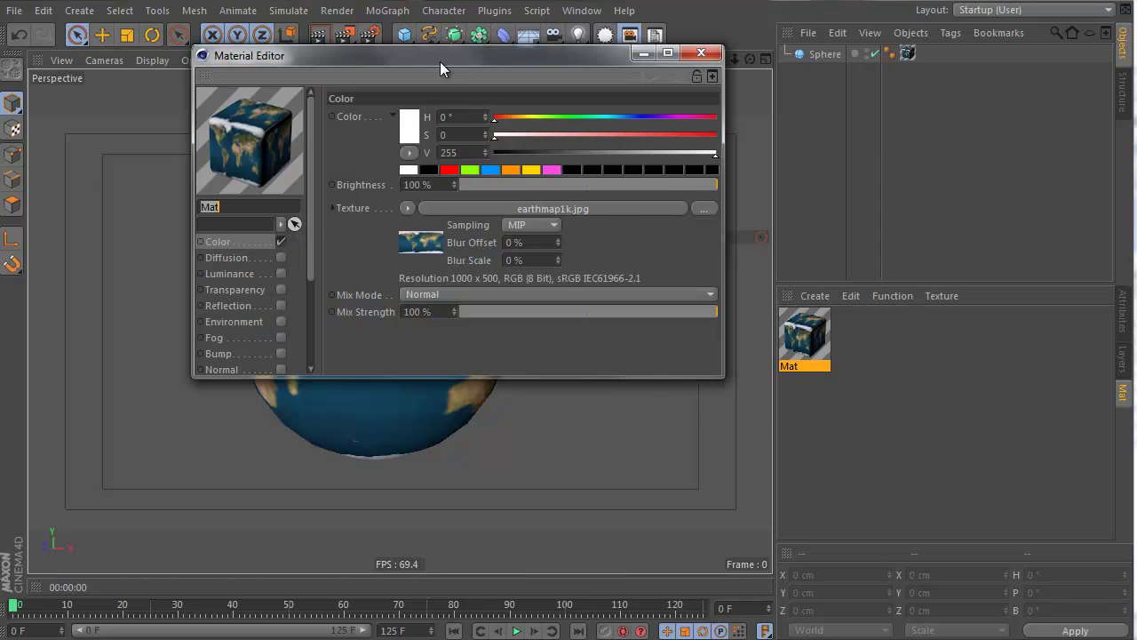
pyautogui.moveTo(442, 69); pyautogui.dragTo(833, 112)
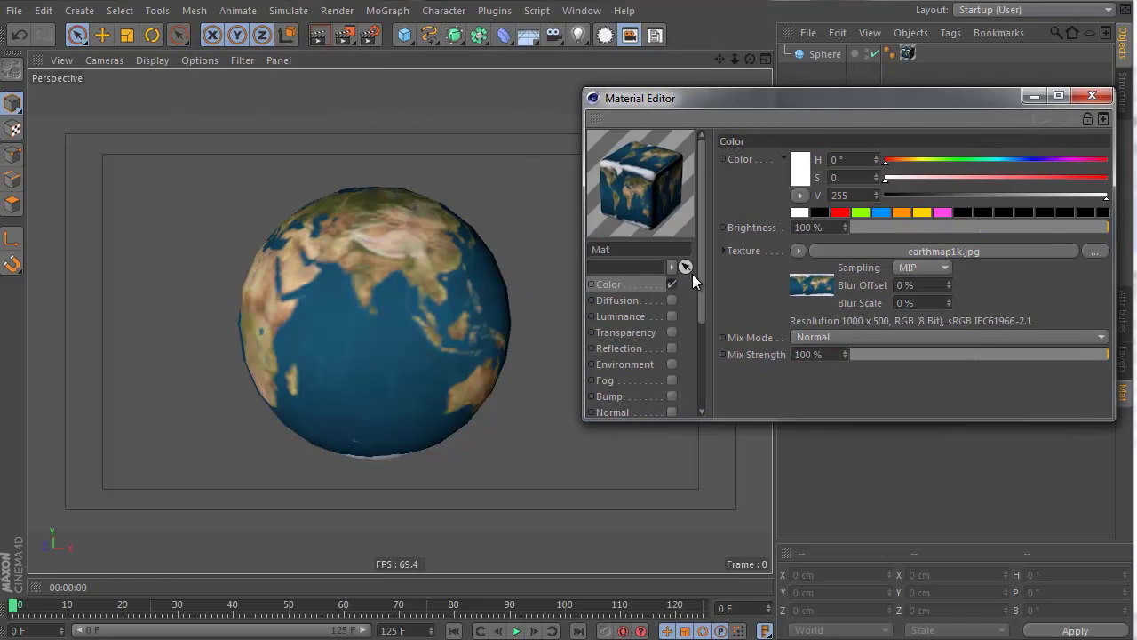
pyautogui.moveTo(701, 283); pyautogui.dragTo(701, 368)
pyautogui.click(634, 379)
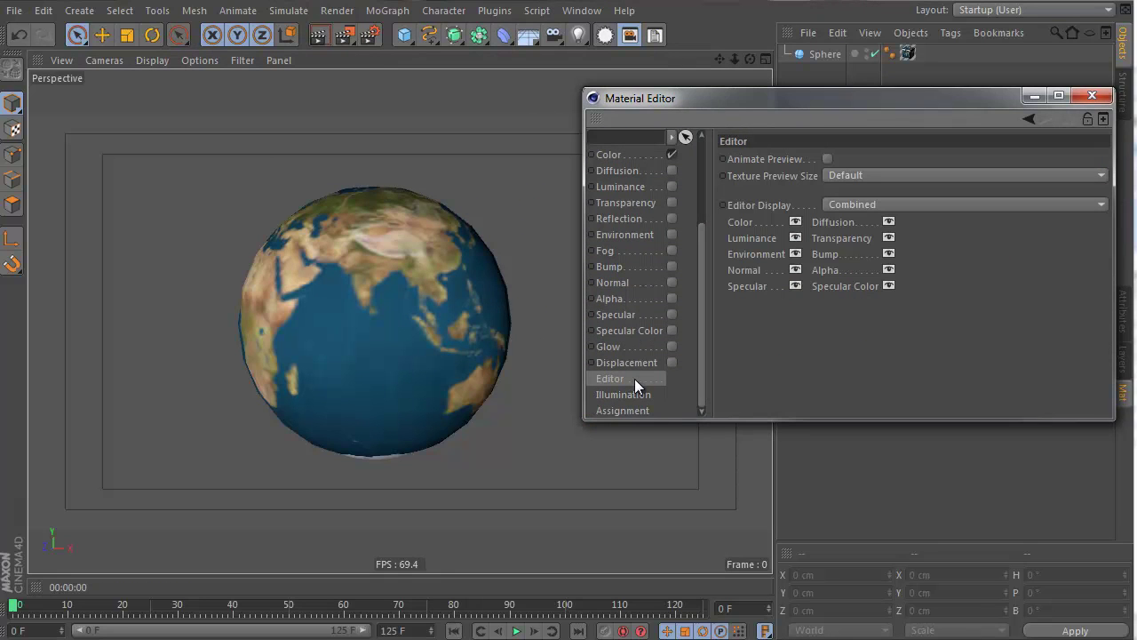
pyautogui.click(850, 175)
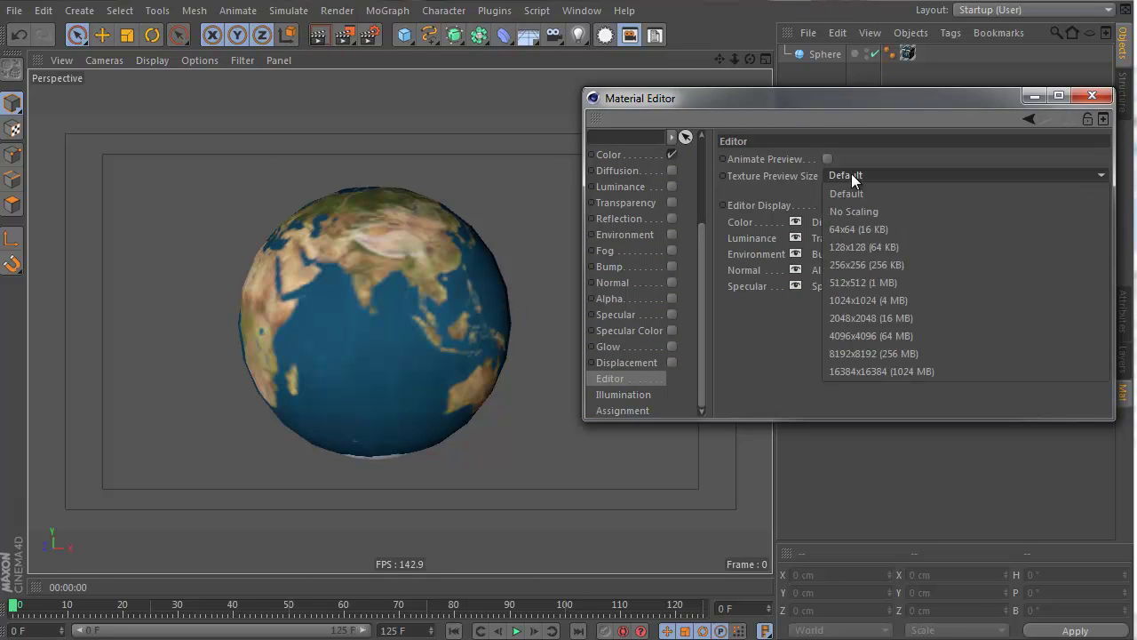
pyautogui.click(878, 307)
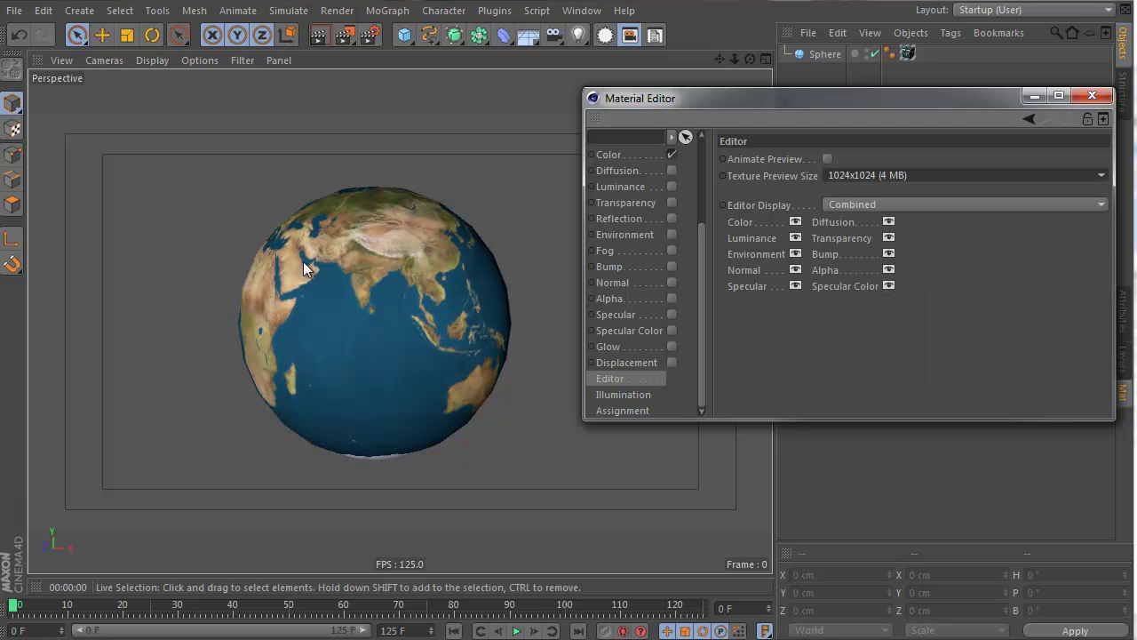
pyautogui.keyDown('alt'); pyautogui.moveTo(301, 278); pyautogui.dragTo(258, 277); pyautogui.keyUp('alt')
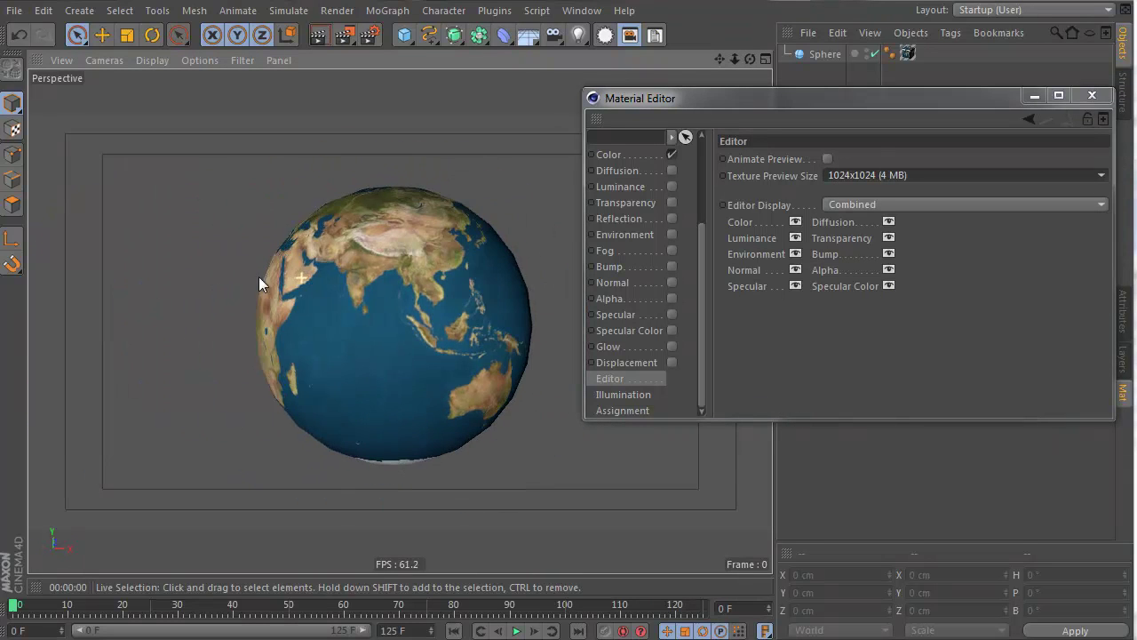
pyautogui.keyDown('alt'); pyautogui.moveTo(433, 339); pyautogui.dragTo(458, 346); pyautogui.keyUp('alt')
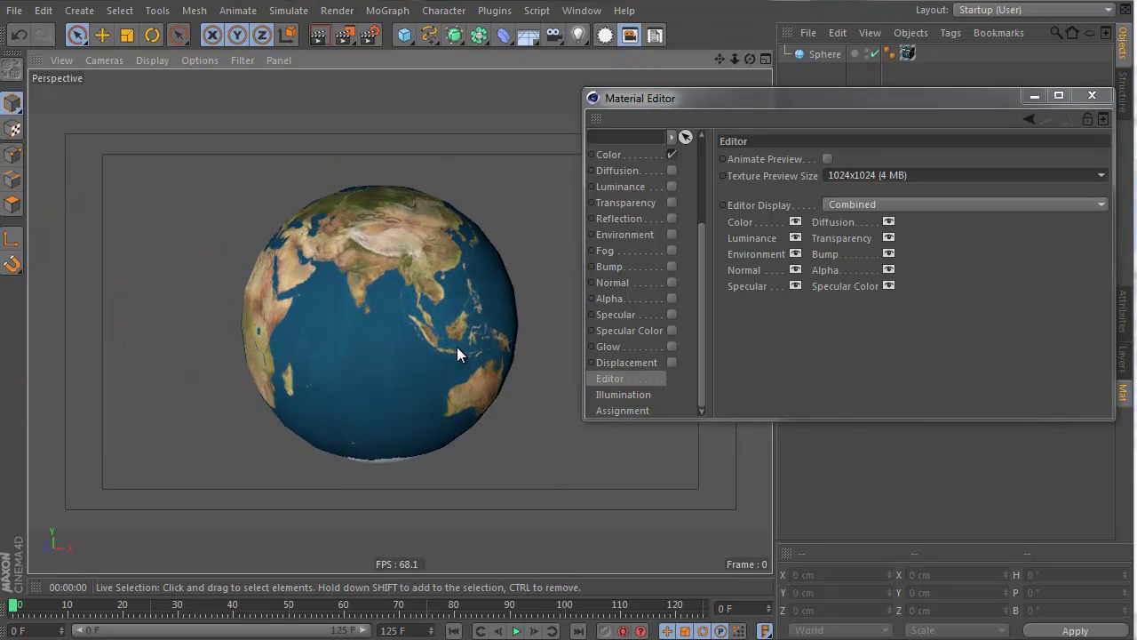
# Step: Enable the Reflection channel of the earth material and render the view
pyautogui.click(604, 158)
pyautogui.moveTo(801, 103); pyautogui.dragTo(705, 189)
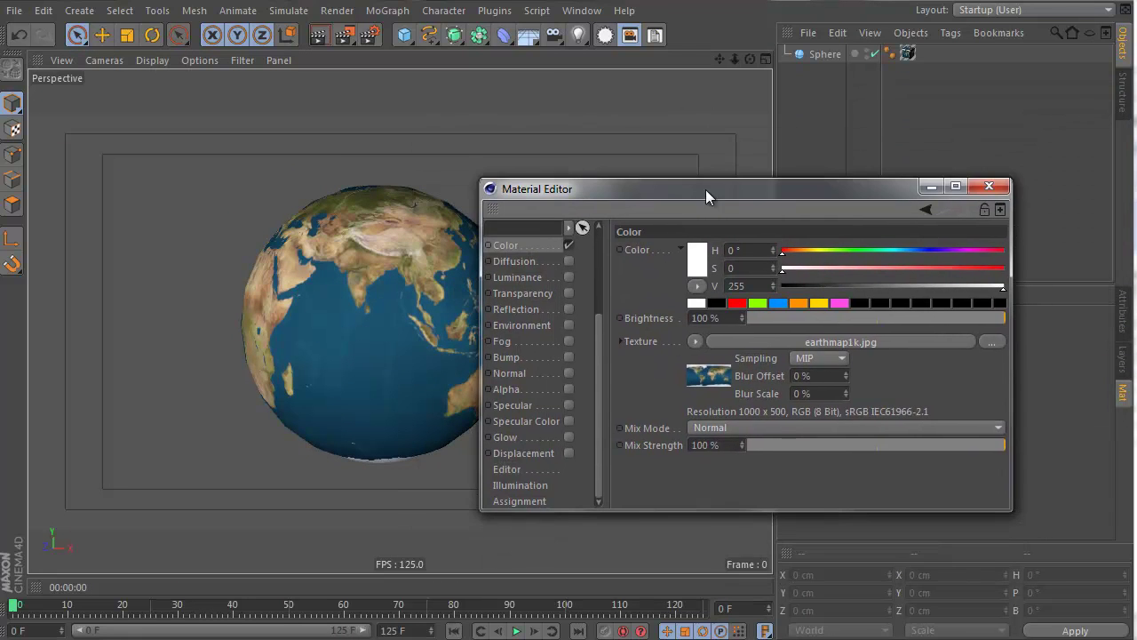
pyautogui.scroll(3, 556, 320)
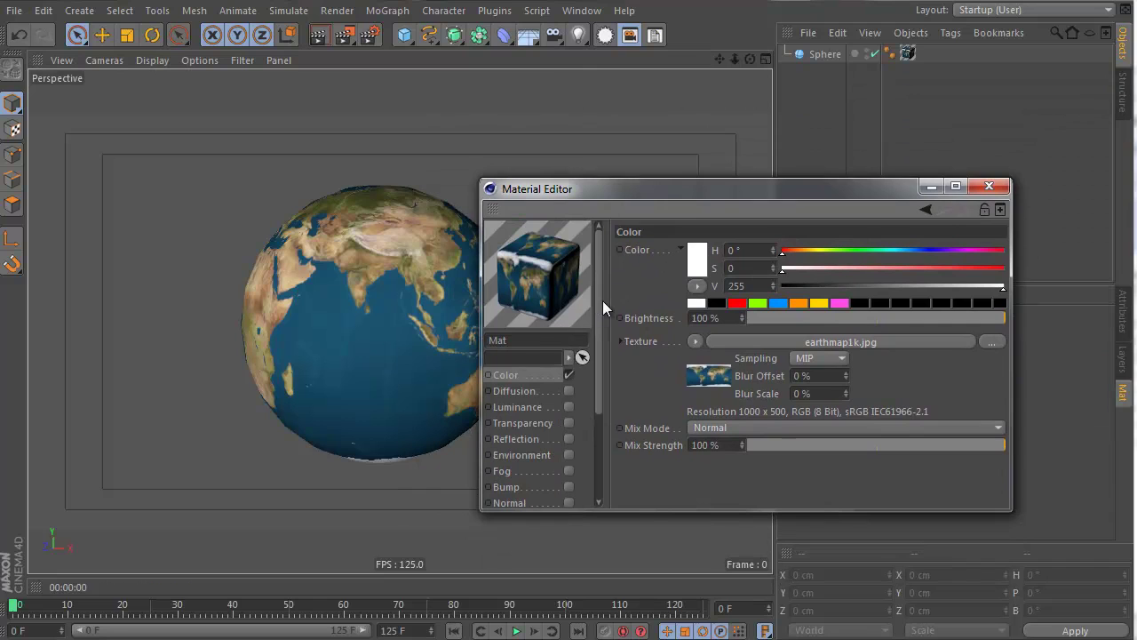
pyautogui.click(515, 439)
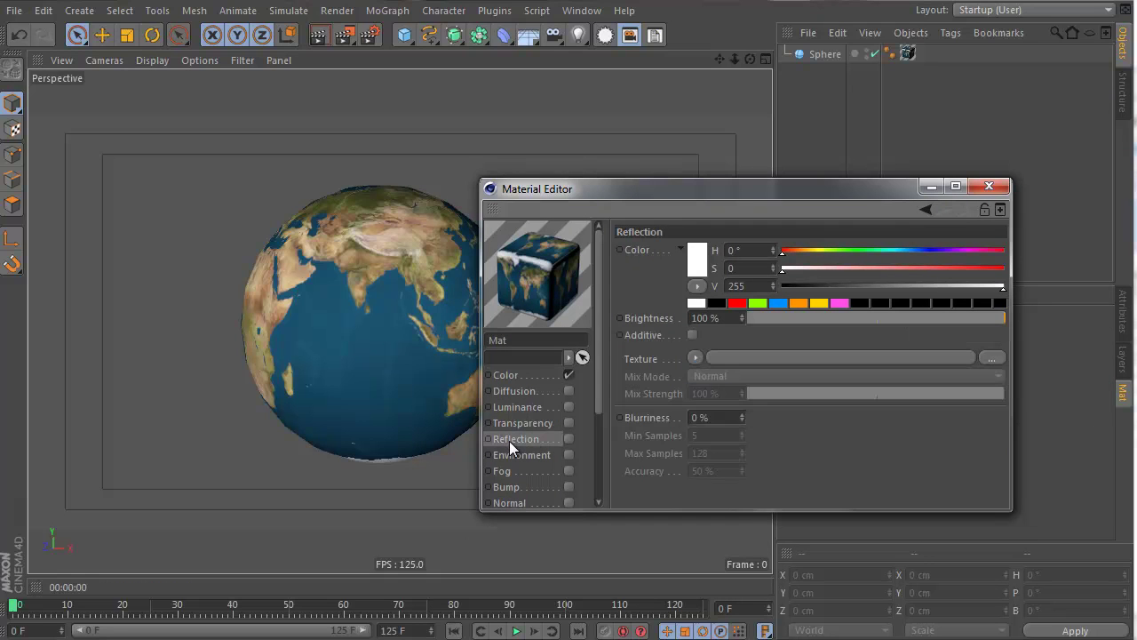
pyautogui.click(568, 438)
pyautogui.click(320, 36)
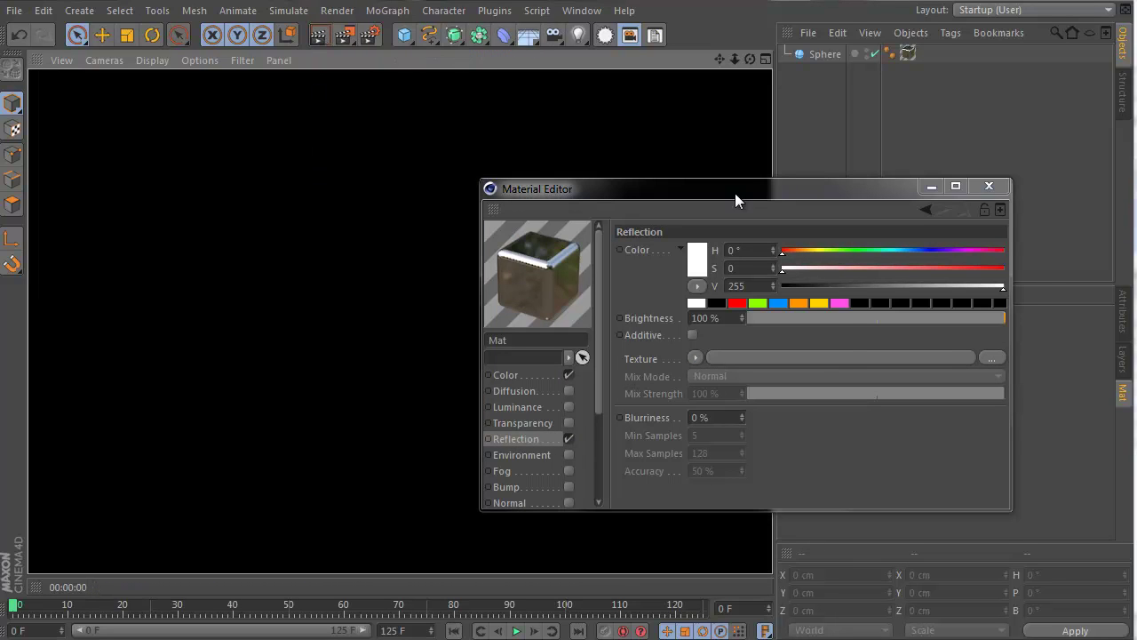
# Step: Set the Reflection channel's brightness to 29% and render the view again
pyautogui.moveTo(735, 190); pyautogui.dragTo(925, 185)
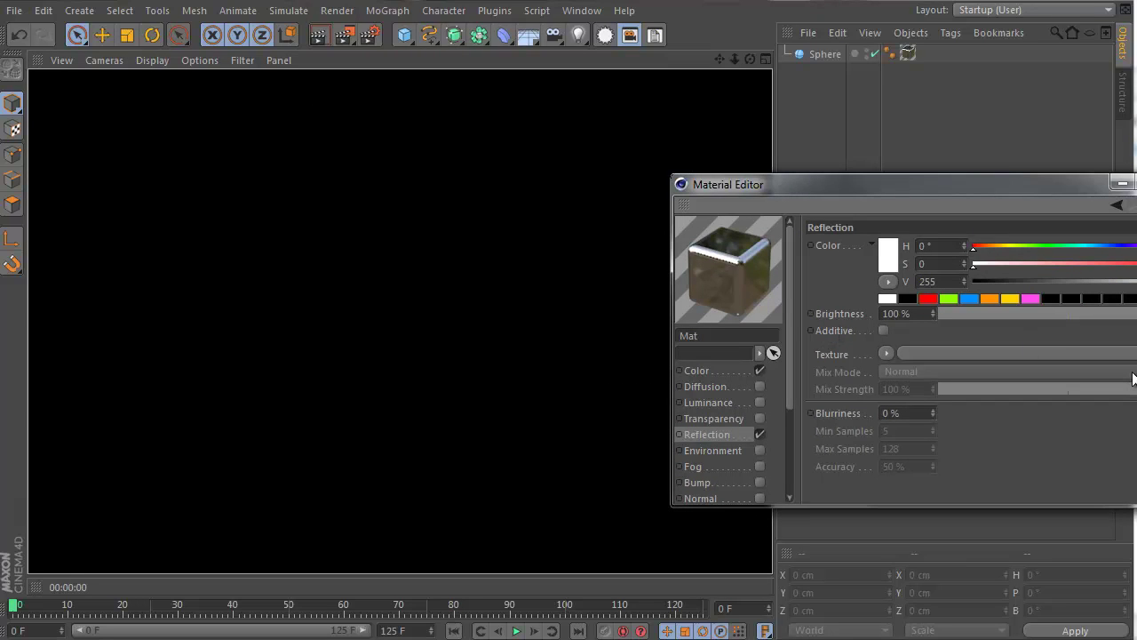
pyautogui.click(1014, 314)
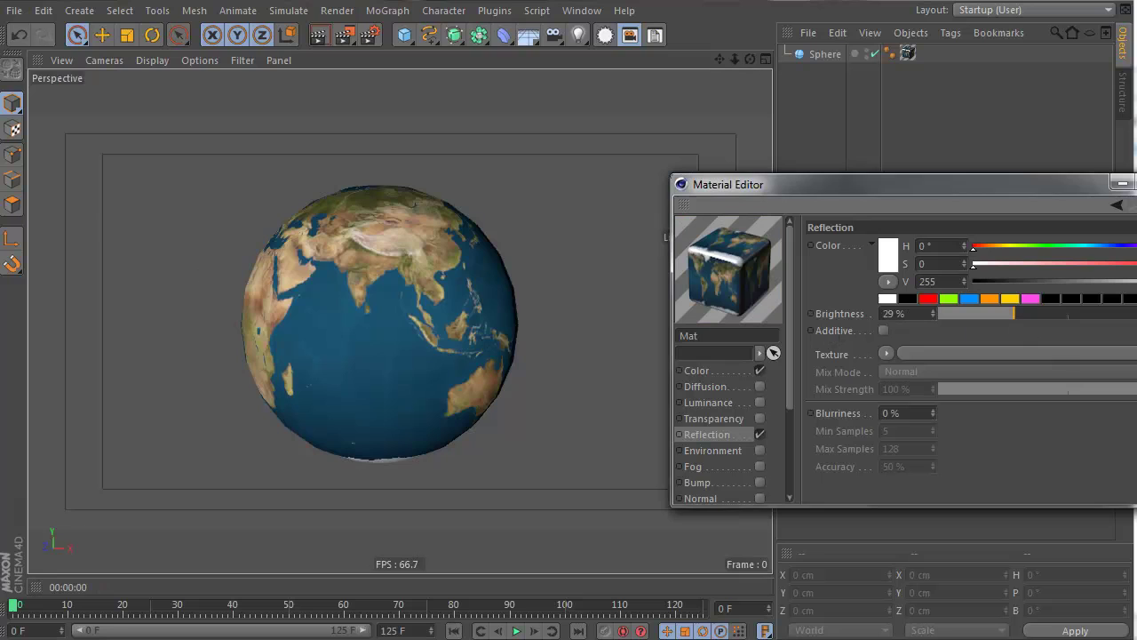
pyautogui.click(320, 35)
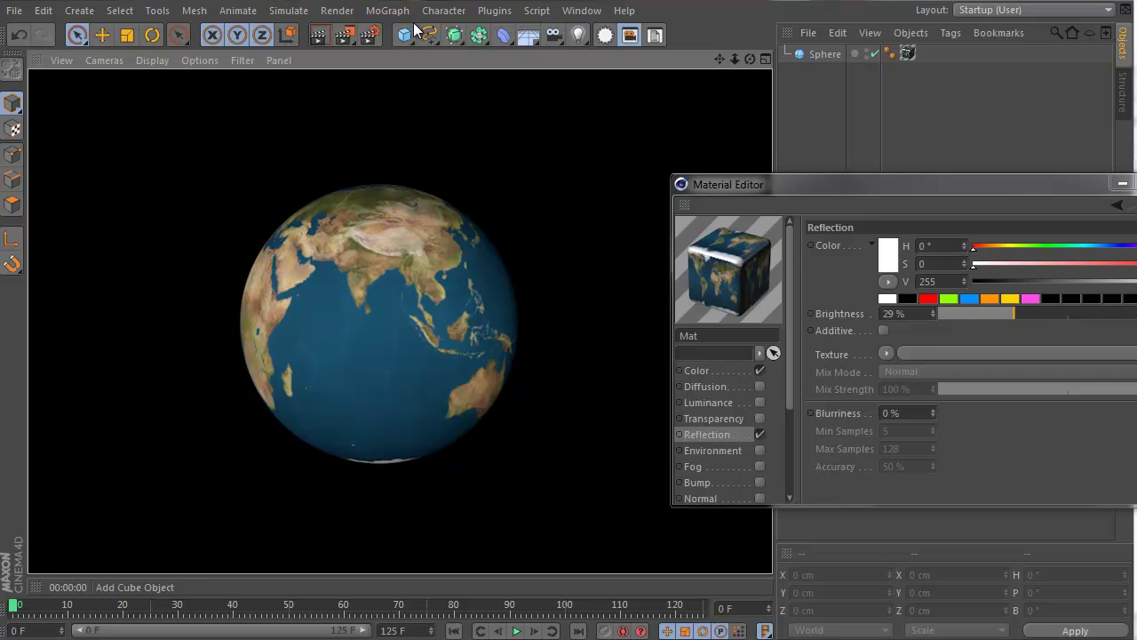
# Step: Add a plane scaled to about 1376 cm square and raise it to about 303 cm on Y, above the sphere
pyautogui.moveTo(402, 34); pyautogui.dragTo(782, 144)
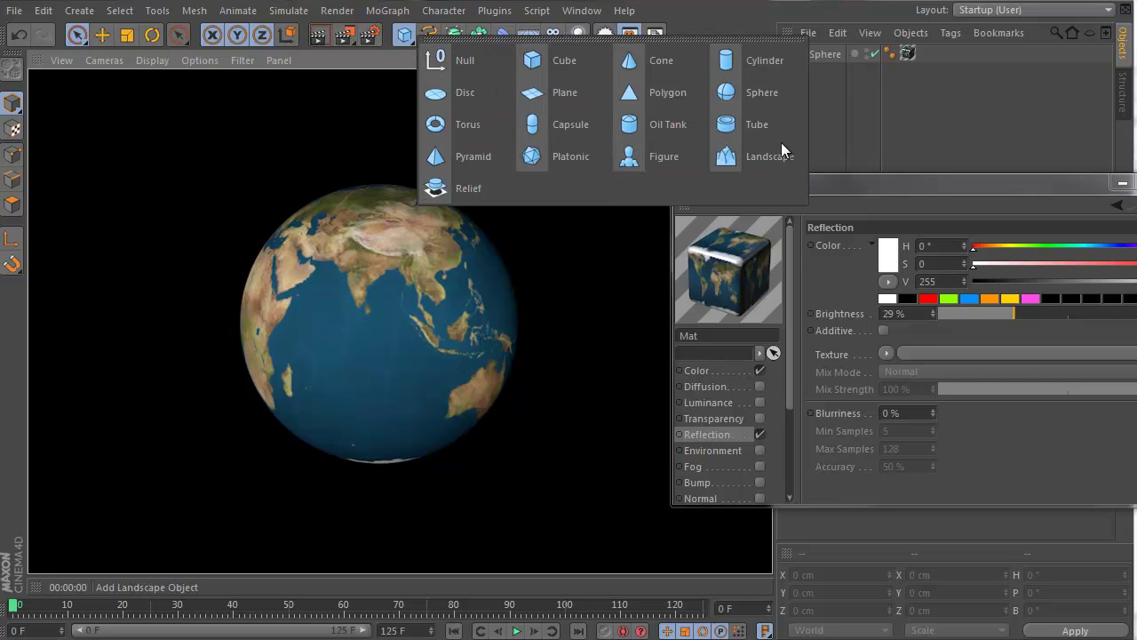
pyautogui.click(585, 93)
pyautogui.press('t')
pyautogui.moveTo(258, 393); pyautogui.dragTo(804, 400)
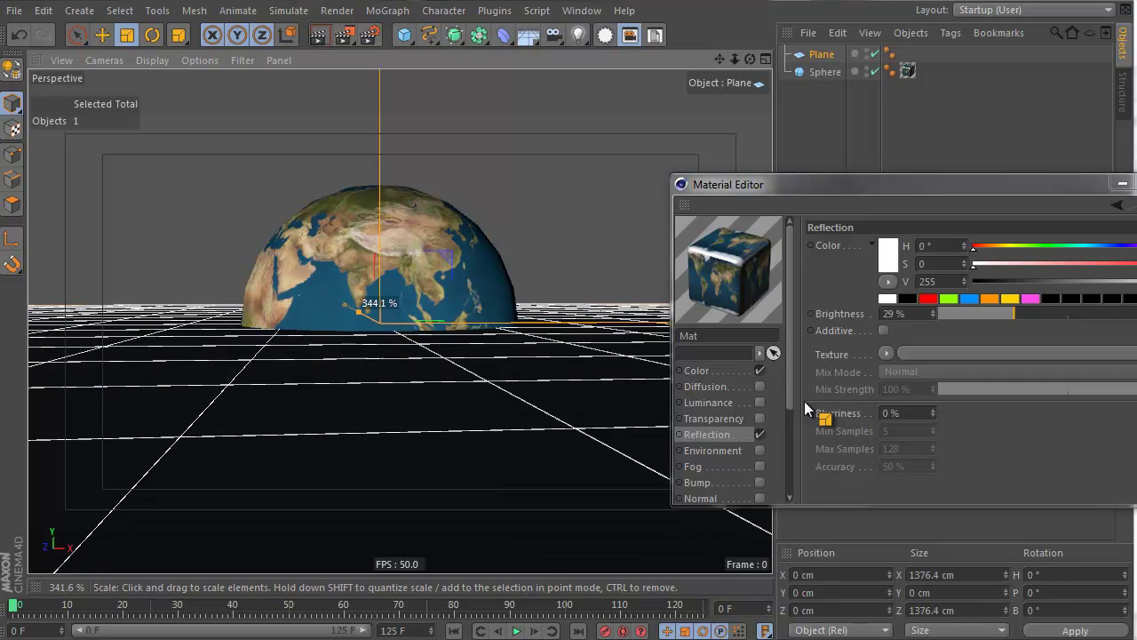
pyautogui.press('e')
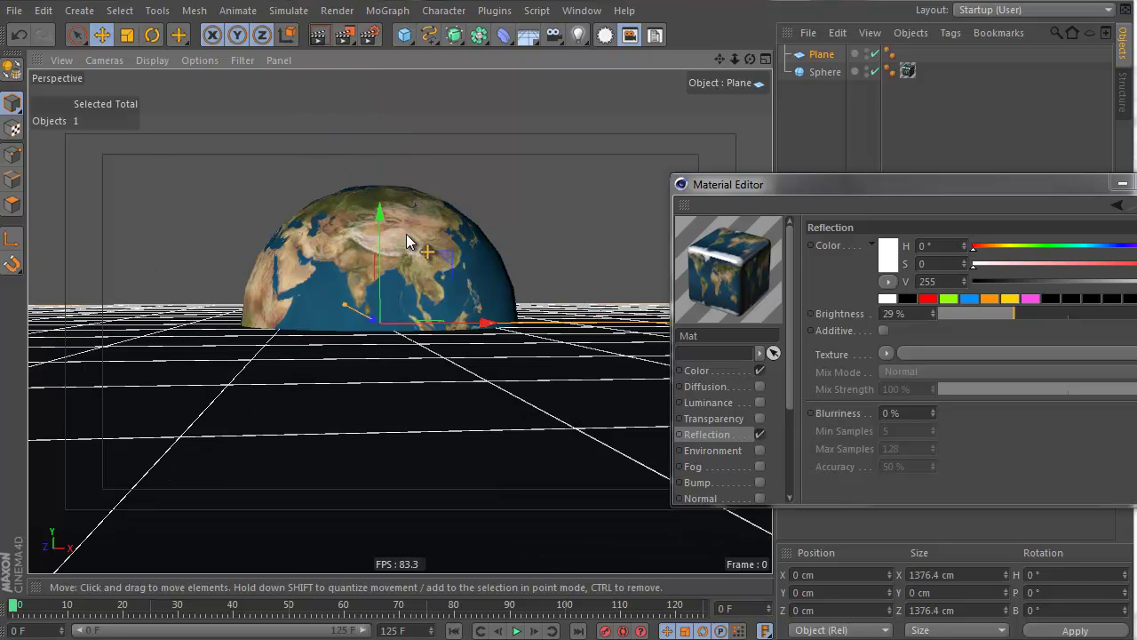
pyautogui.moveTo(381, 216)
pyautogui.mouseDown()
pyautogui.moveTo(402, 122)
pyautogui.moveTo(783, 394)
pyautogui.moveTo(382, 214)
pyautogui.mouseUp()
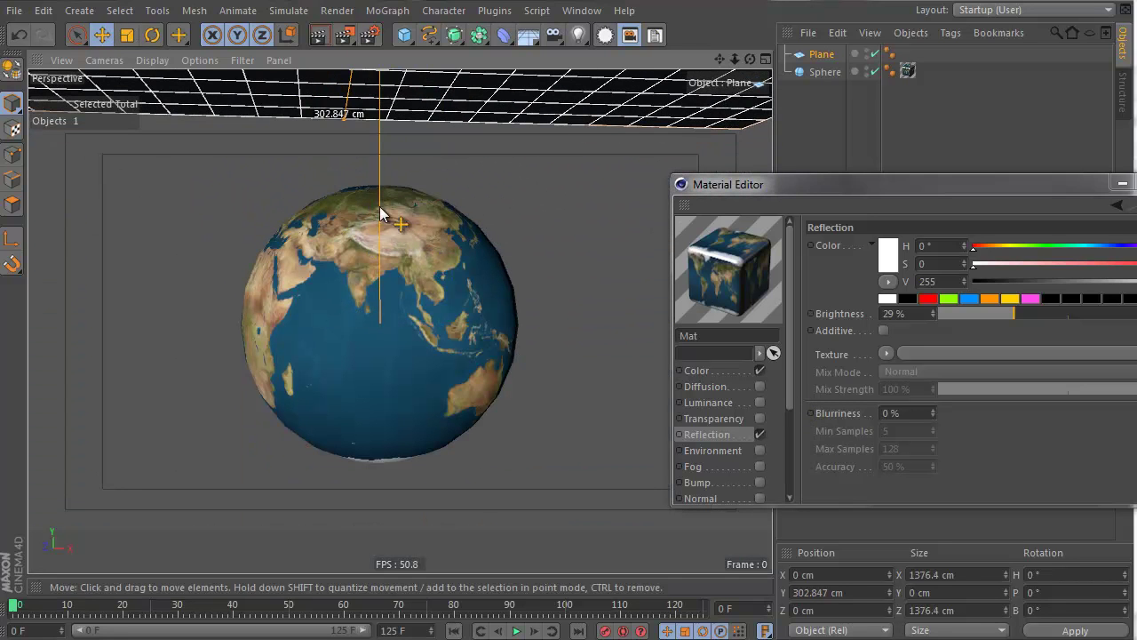
# Step: Create a second material and enable its Luminance channel
pyautogui.click(1135, 183)
pyautogui.doubleClick(894, 429)
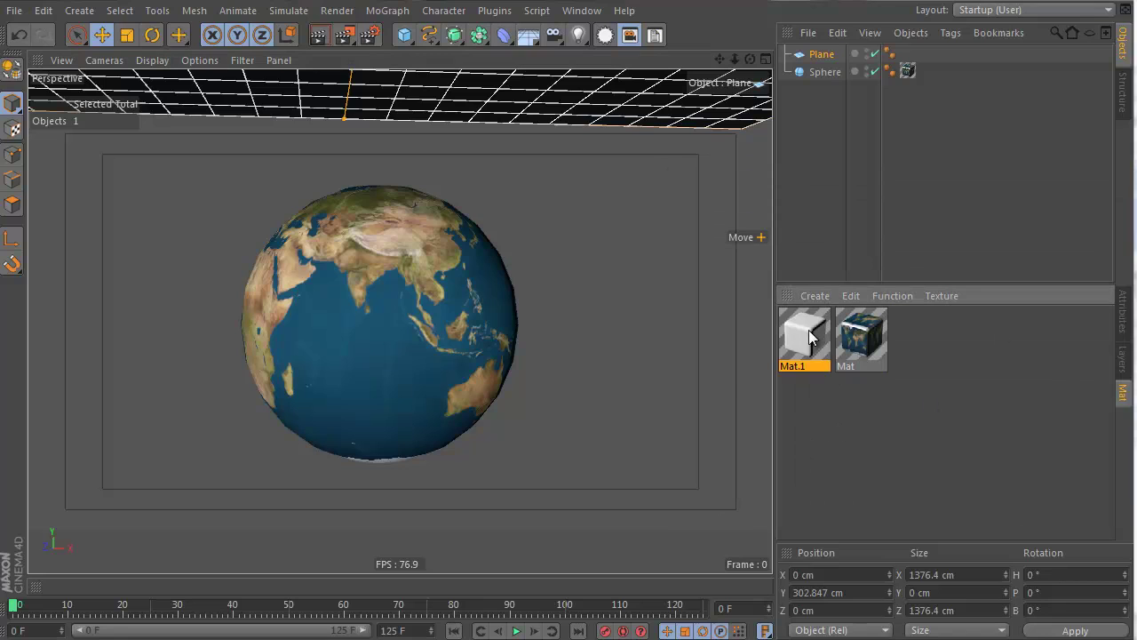
pyautogui.doubleClick(804, 337)
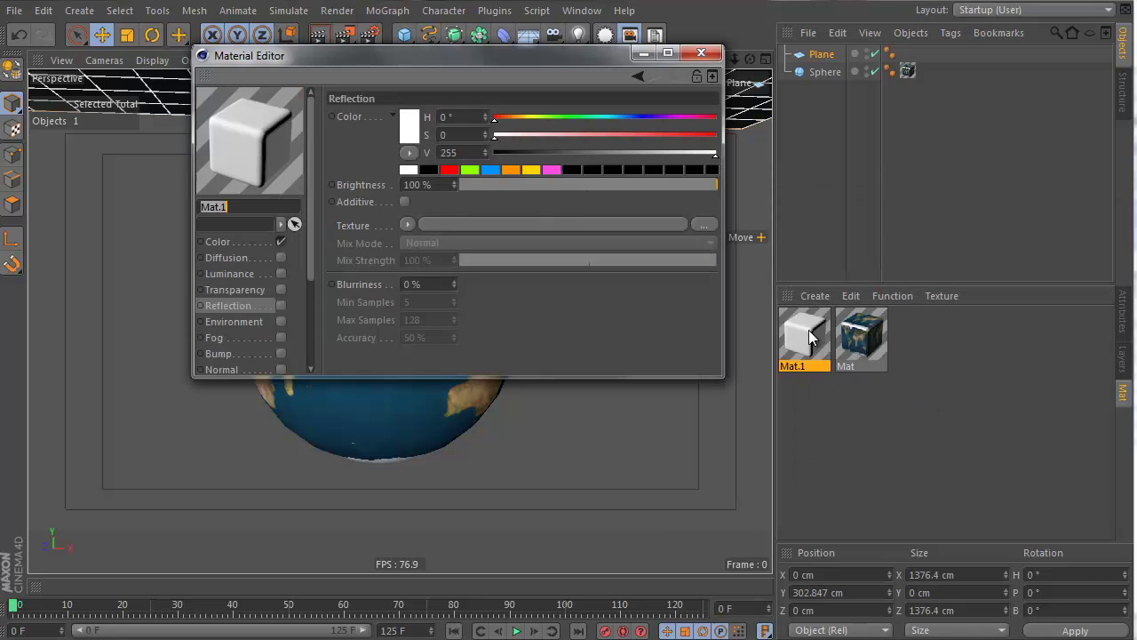
pyautogui.click(280, 275)
pyautogui.click(701, 53)
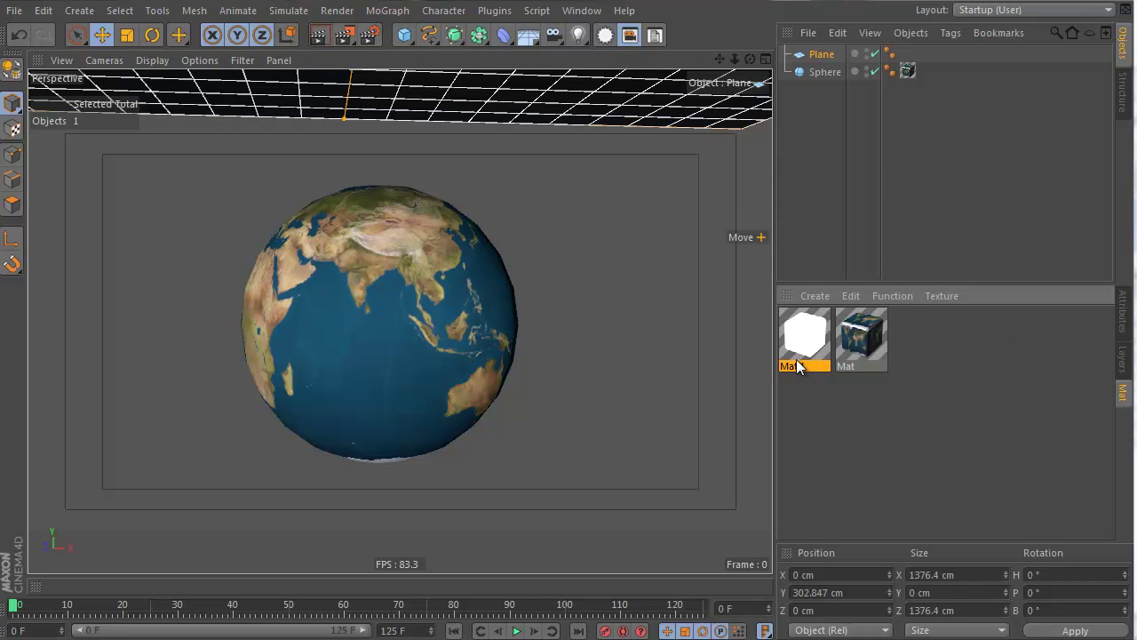
# Step: Apply the luminous white material to the plane and render the view to check its reflection on the sphere
pyautogui.moveTo(797, 366); pyautogui.dragTo(831, 55)
pyautogui.click(315, 37)
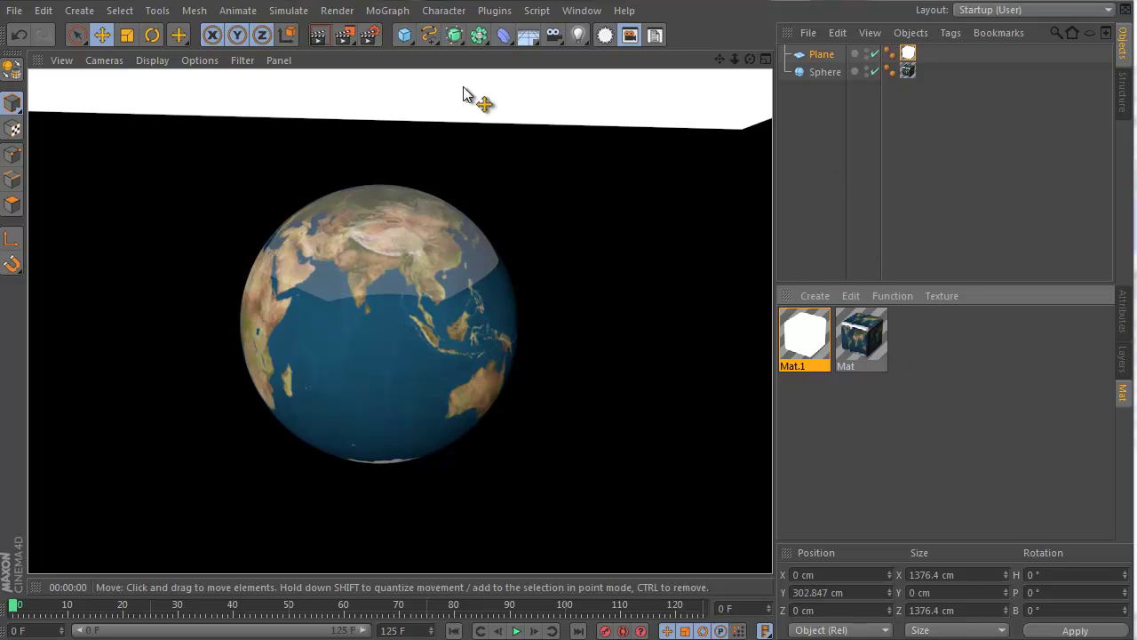
# Step: Switch to the Planet Pixel Emporium web page and review the Earth maps, from the bump and specular maps to the cloud maps
pyautogui.hotkey('alt', 'Tab')
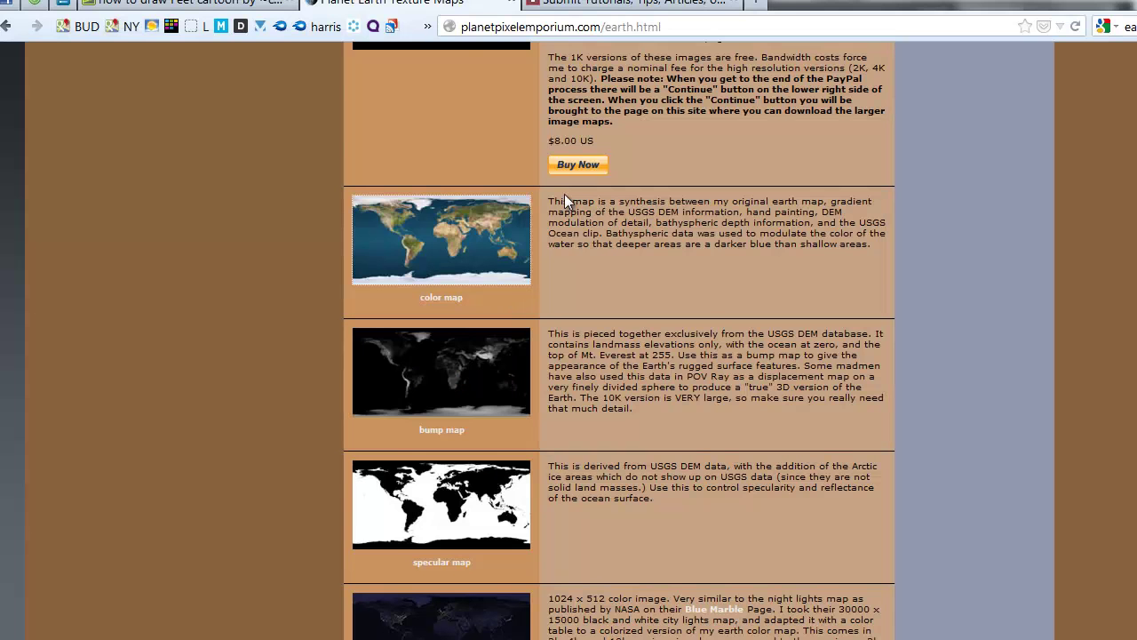
pyautogui.scroll(-3, 533, 222)
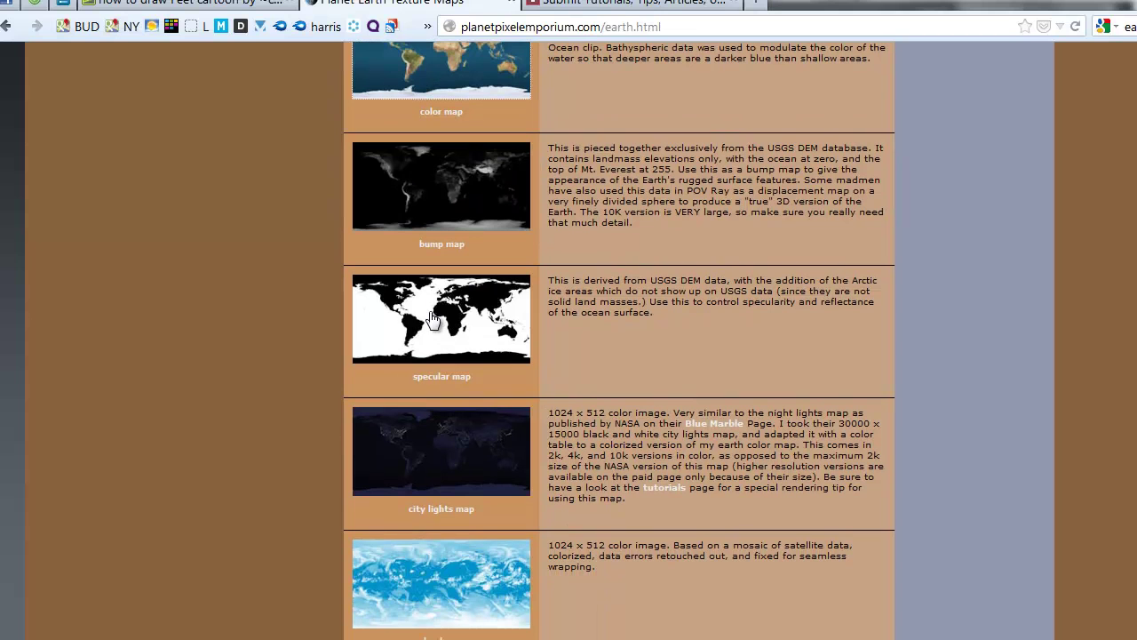
pyautogui.scroll(-5, 447, 305)
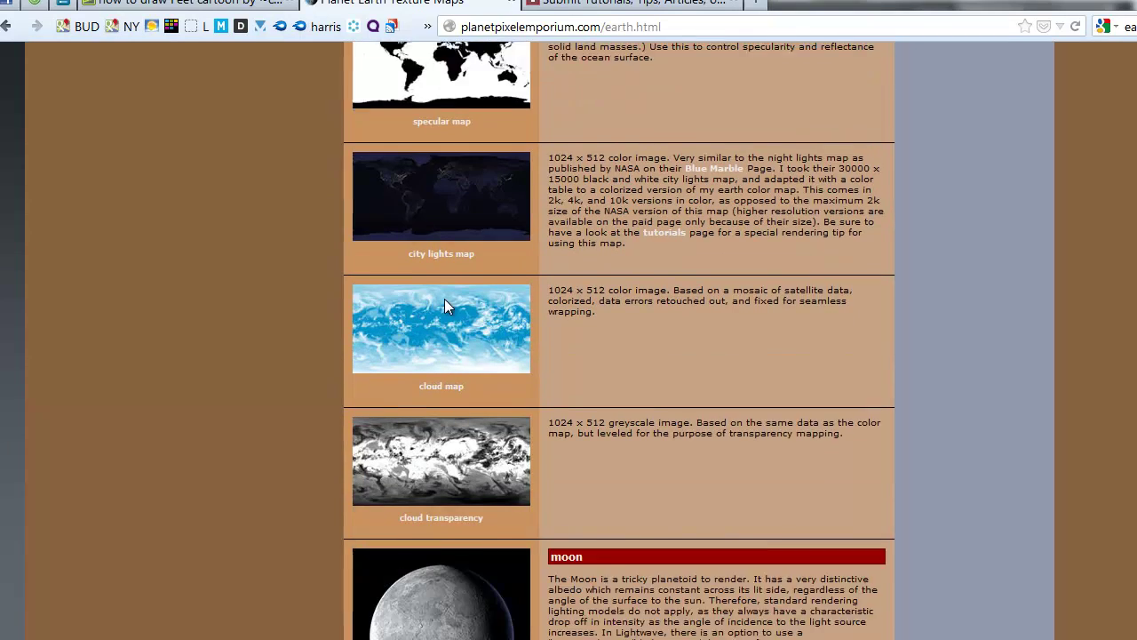
pyautogui.scroll(6, 446, 302)
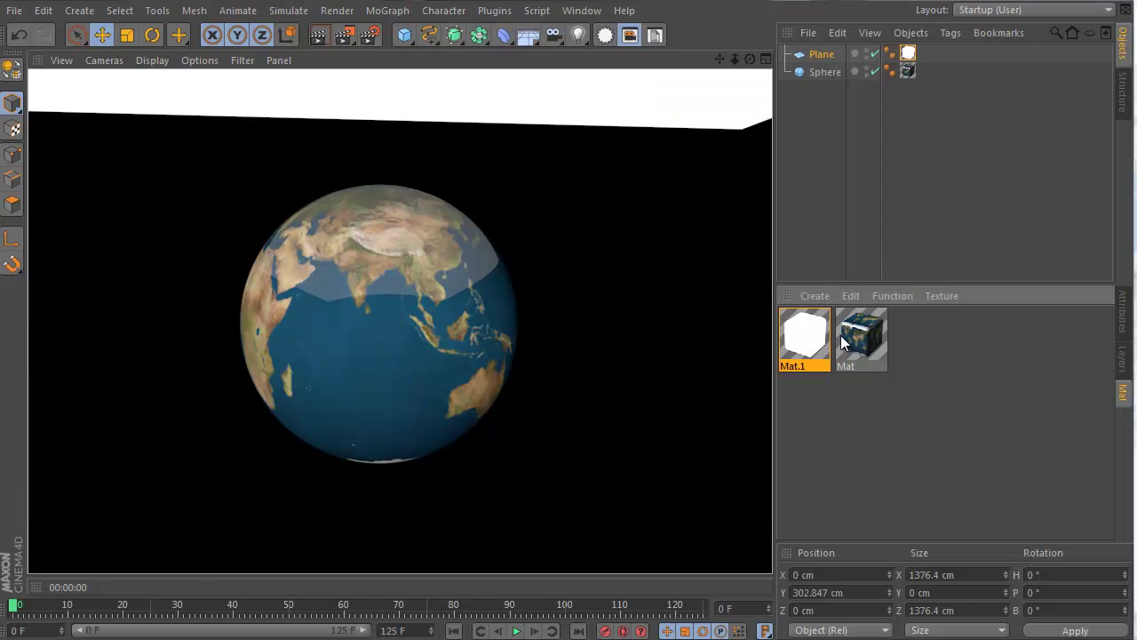
# Step: Load earthspec1k.jpg as the texture of the Earth material's Reflection channel and render the view
pyautogui.doubleClick(853, 342)
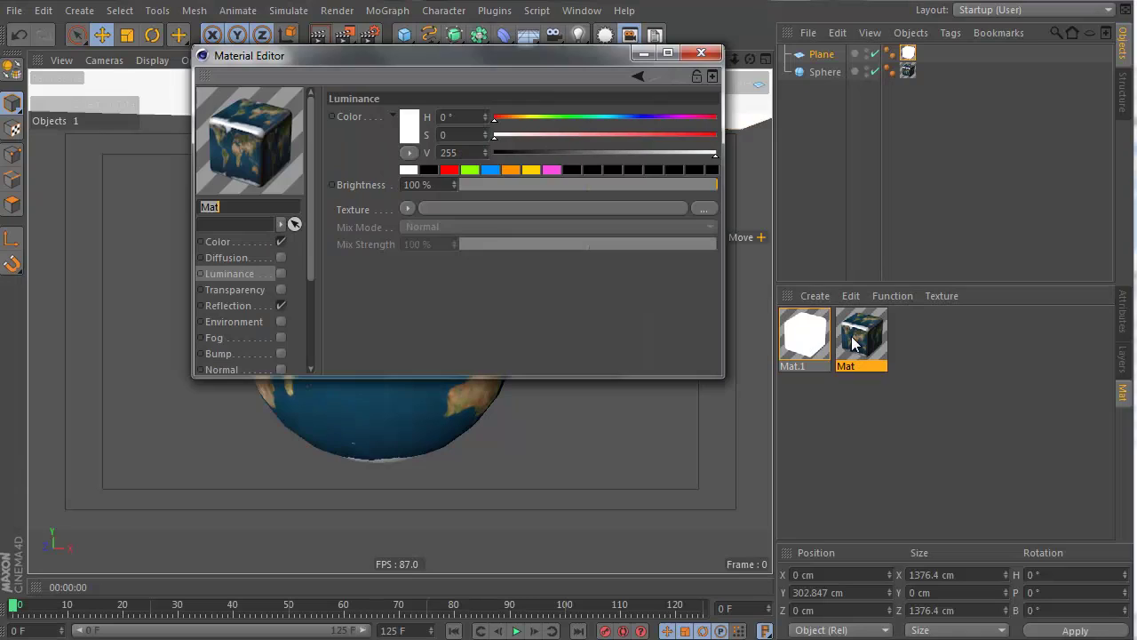
pyautogui.click(260, 306)
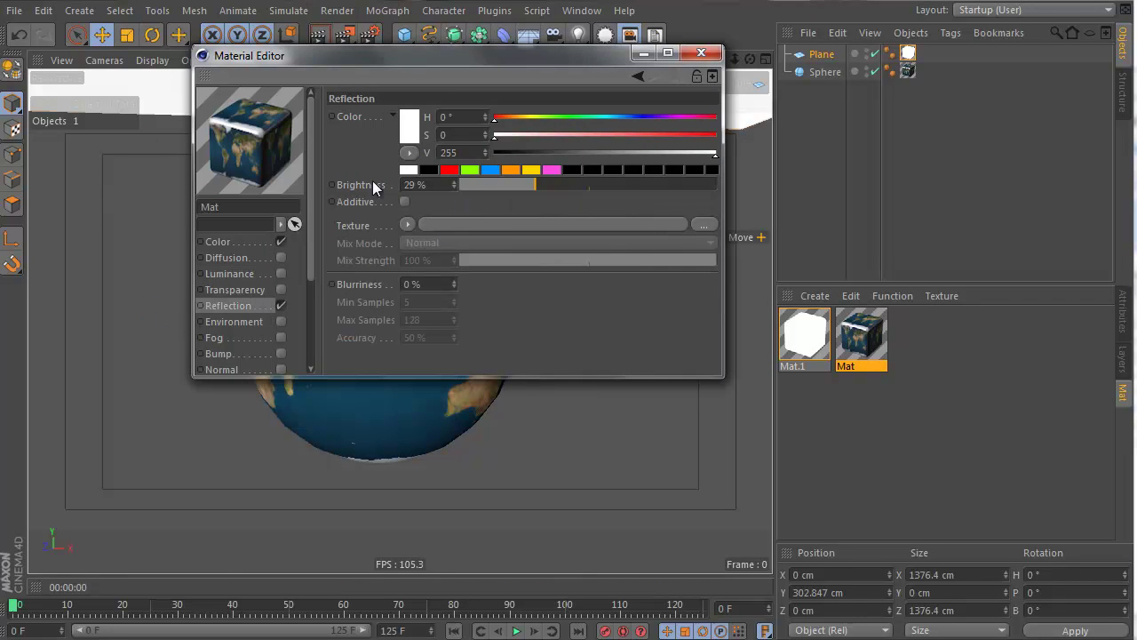
pyautogui.hotkey('alt', 'Tab')
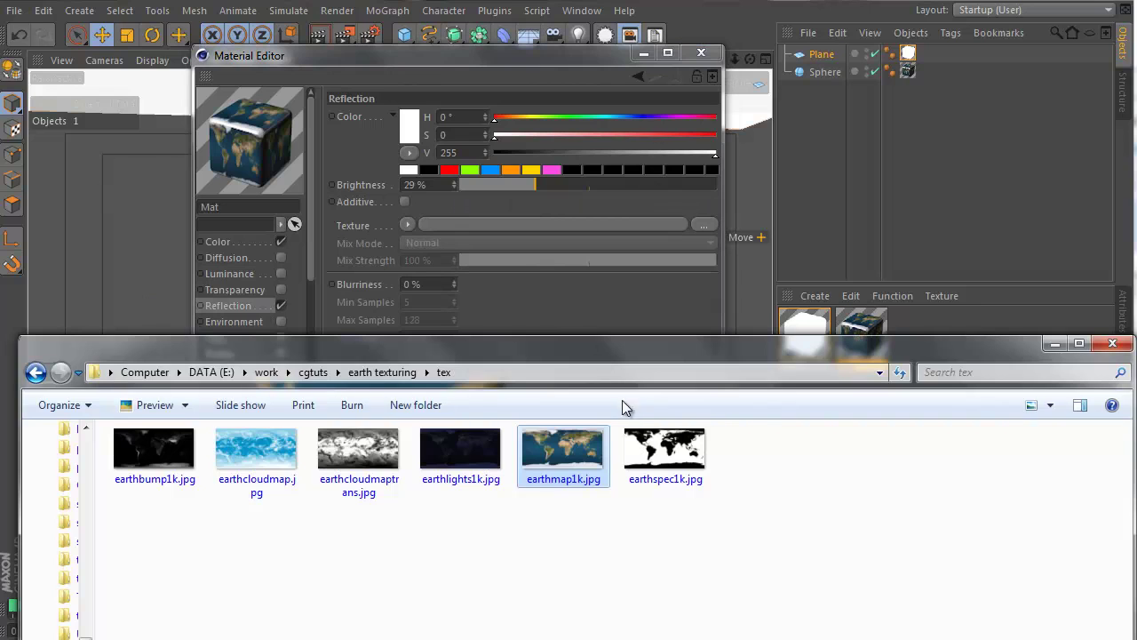
pyautogui.click(674, 460)
pyautogui.moveTo(674, 460); pyautogui.dragTo(457, 223)
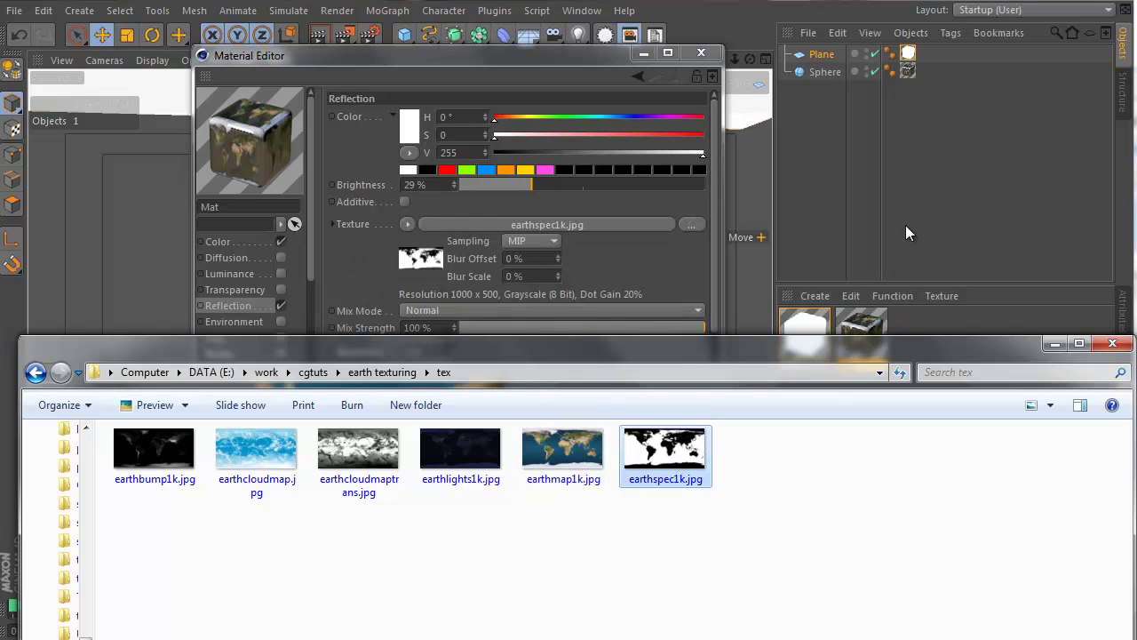
pyautogui.click(1055, 343)
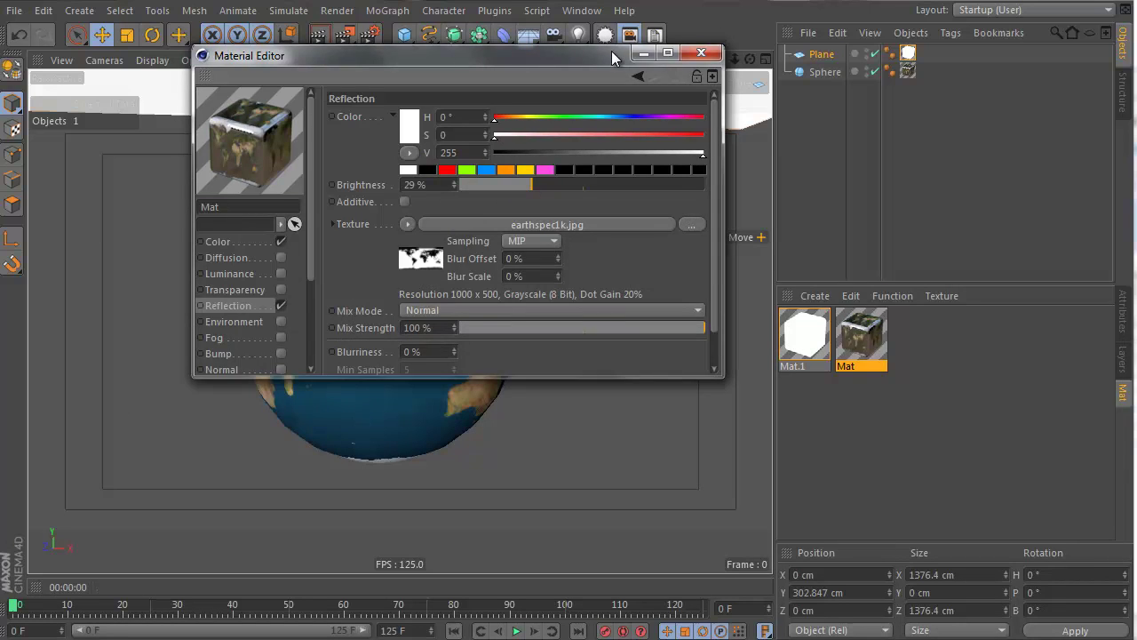
pyautogui.moveTo(611, 50); pyautogui.dragTo(1042, 205)
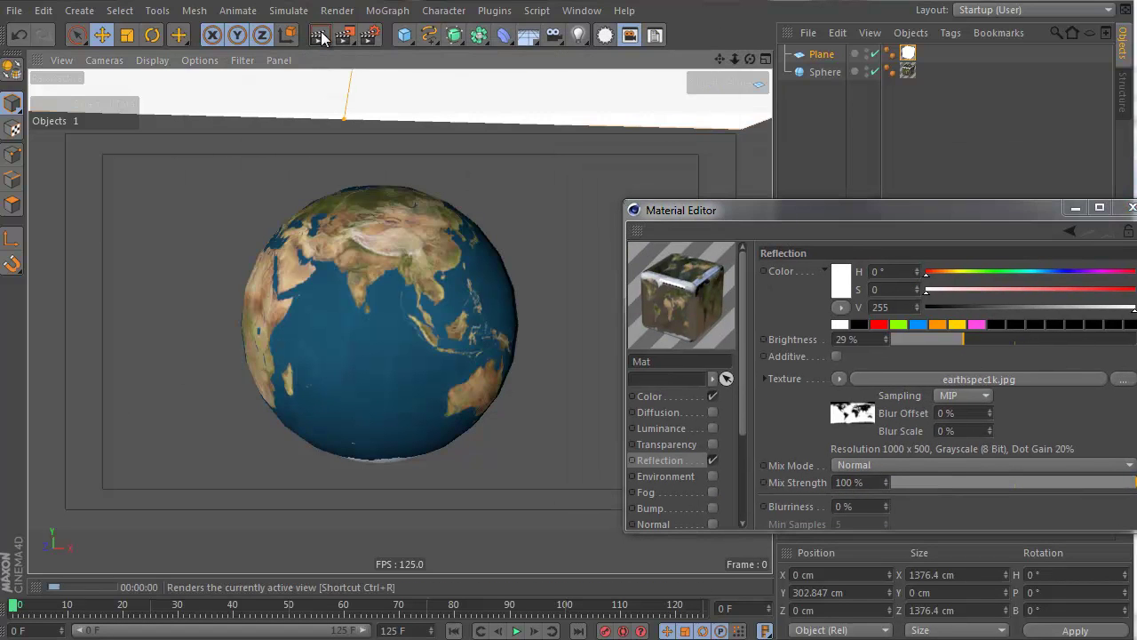
pyautogui.click(321, 35)
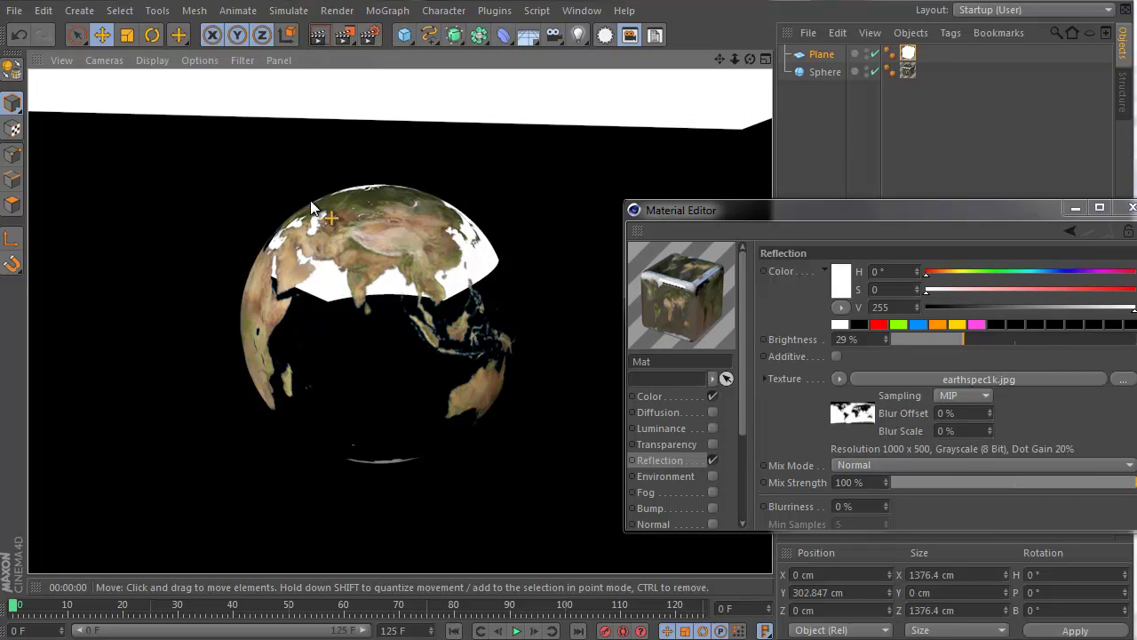
# Step: Invert the specular map in the Reflection channel by setting its black point to 1 and white point to 0, and render the view
pyautogui.click(857, 413)
pyautogui.scroll(-1, 1010, 393)
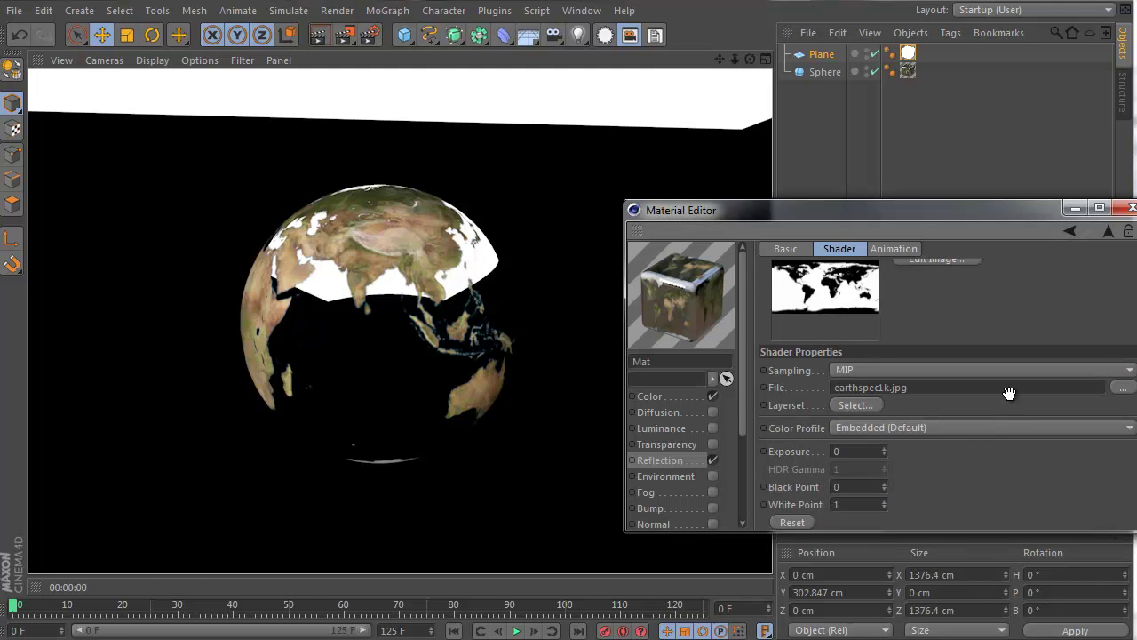
pyautogui.doubleClick(851, 486)
pyautogui.write('1')
pyautogui.moveTo(855, 504); pyautogui.dragTo(762, 499)
pyautogui.write('0')
pyautogui.press('Return')
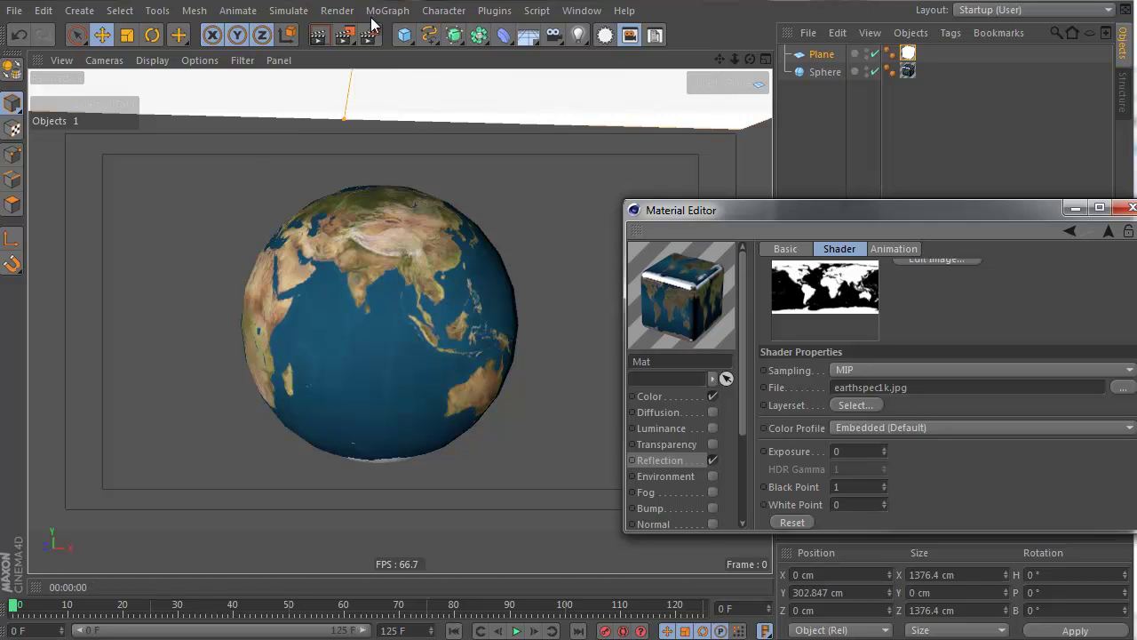
pyautogui.click(316, 36)
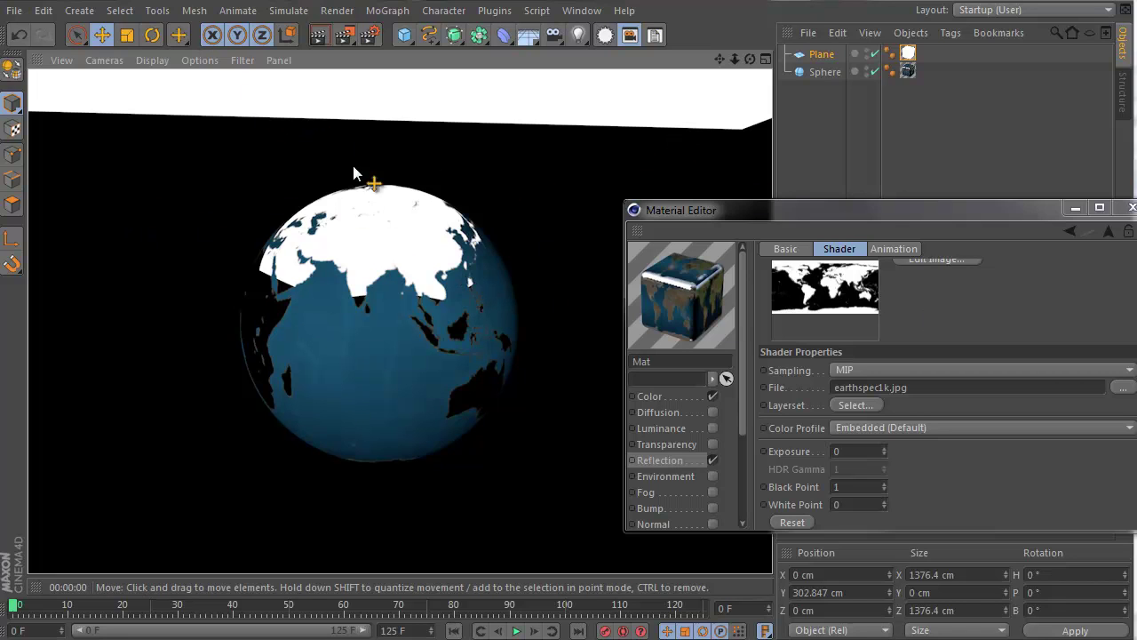
# Step: Reset the specular map's black point to 0 and white point to 1, and return to the Reflection channel settings
pyautogui.click(855, 486)
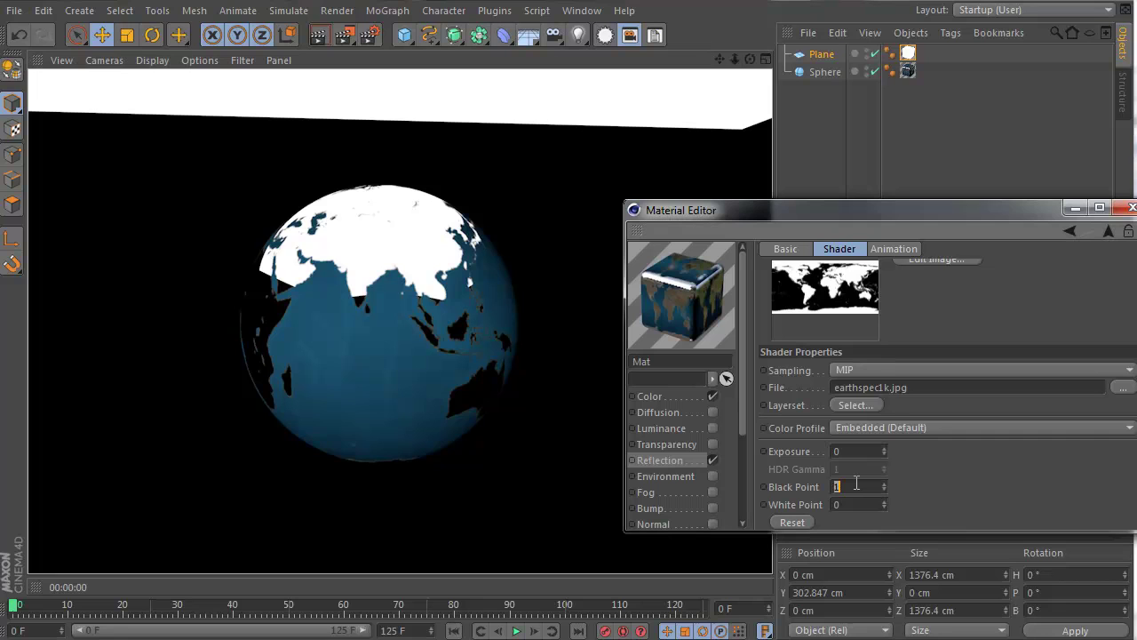
pyautogui.write('0')
pyautogui.doubleClick(865, 504)
pyautogui.write('1')
pyautogui.press('Return')
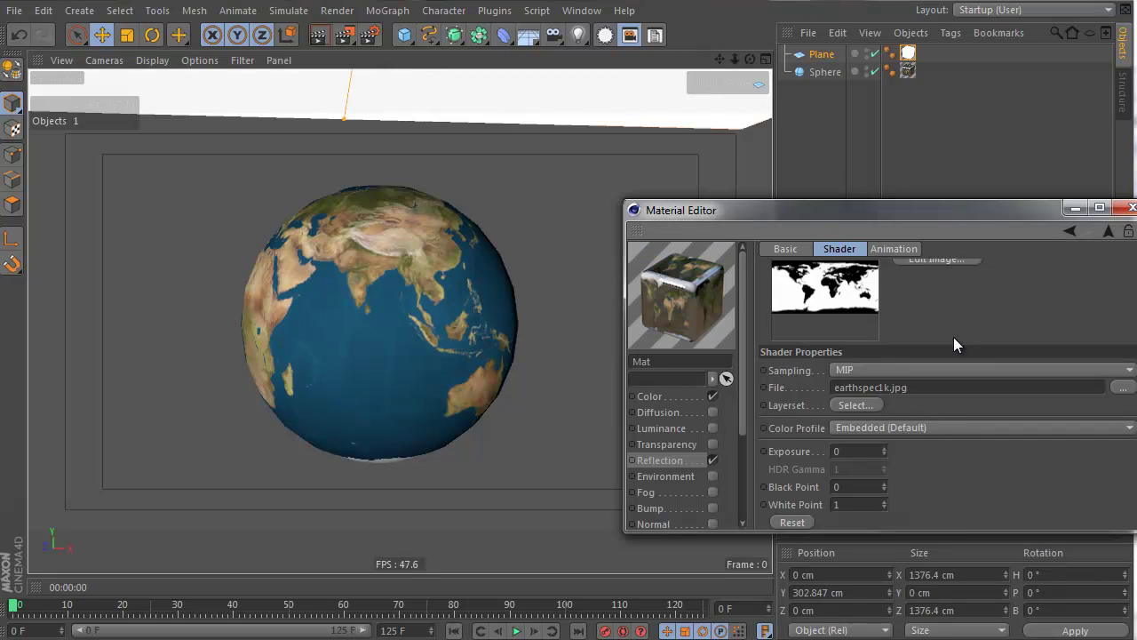
pyautogui.click(1108, 230)
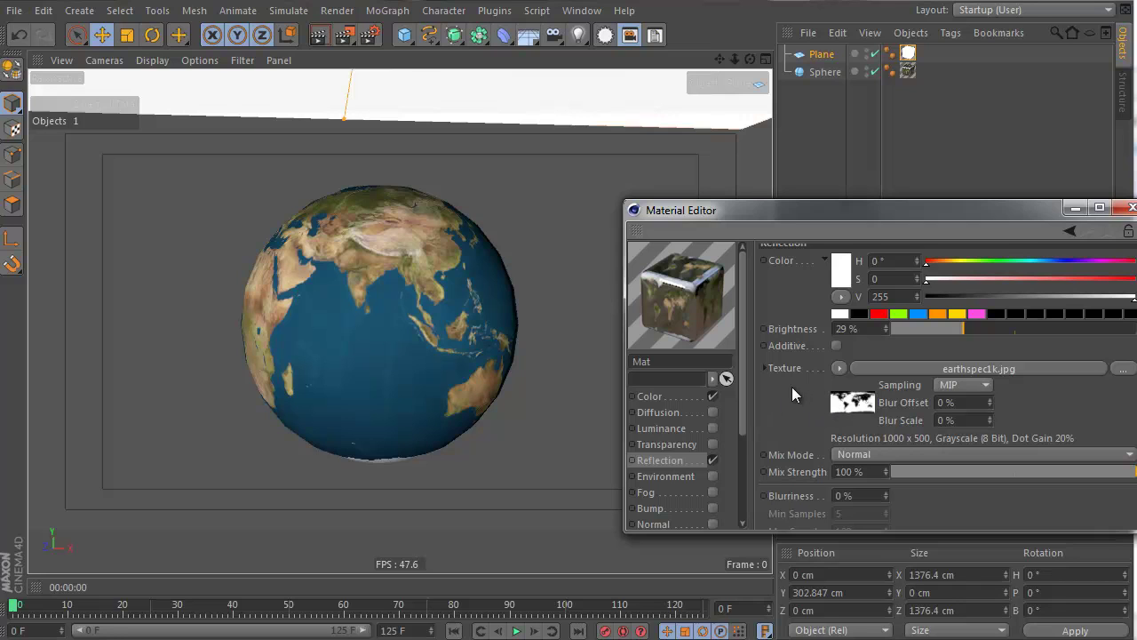
pyautogui.scroll(1, 813, 378)
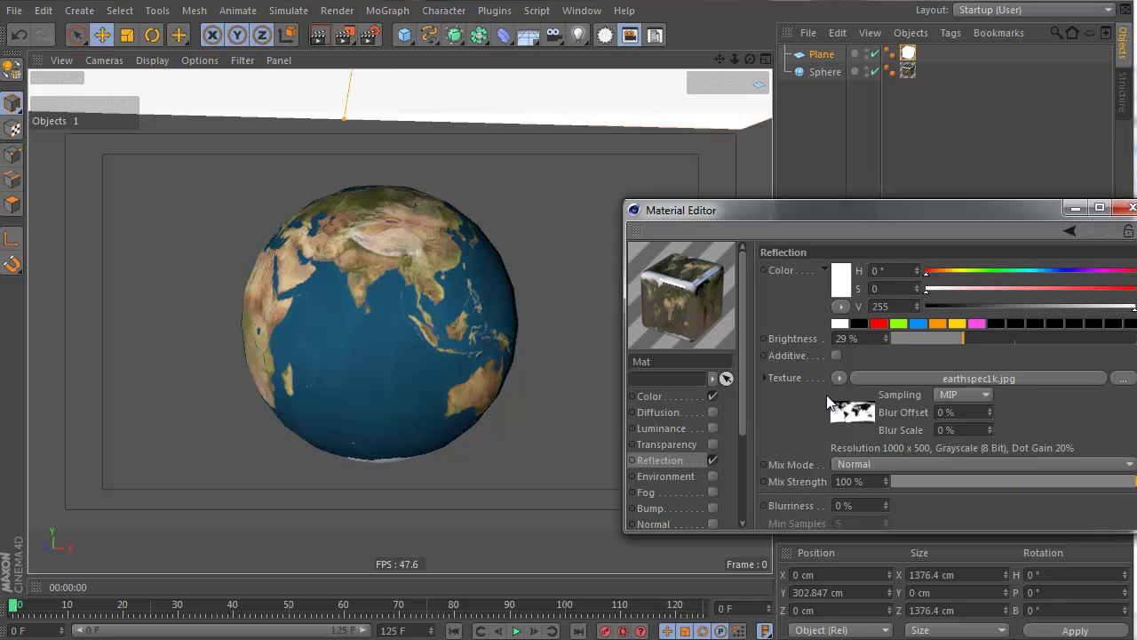
# Step: Set the Reflection channel's mix strength to 0% and its brightness to 100%, and render the view
pyautogui.click(838, 380)
pyautogui.moveTo(966, 485); pyautogui.dragTo(757, 485)
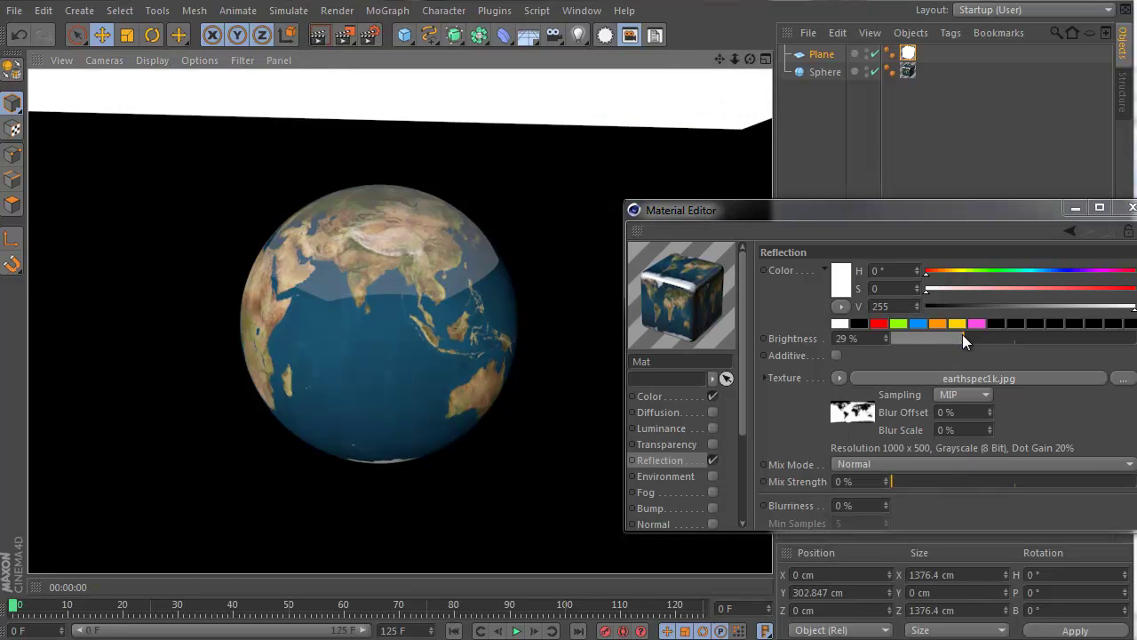
pyautogui.moveTo(962, 339); pyautogui.dragTo(1133, 339)
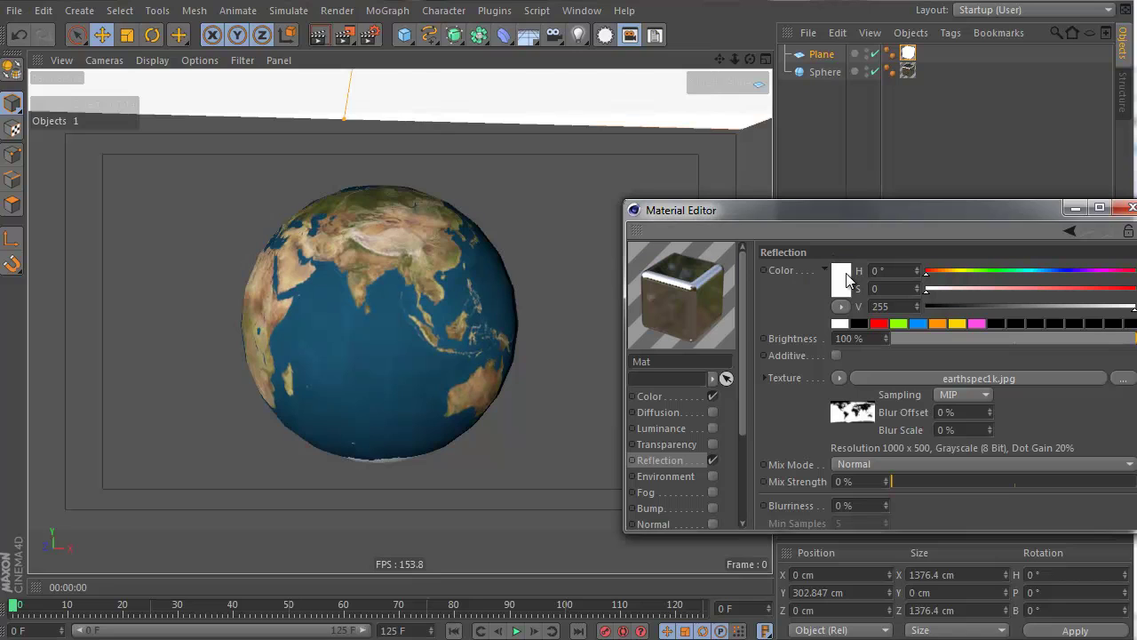
pyautogui.click(319, 35)
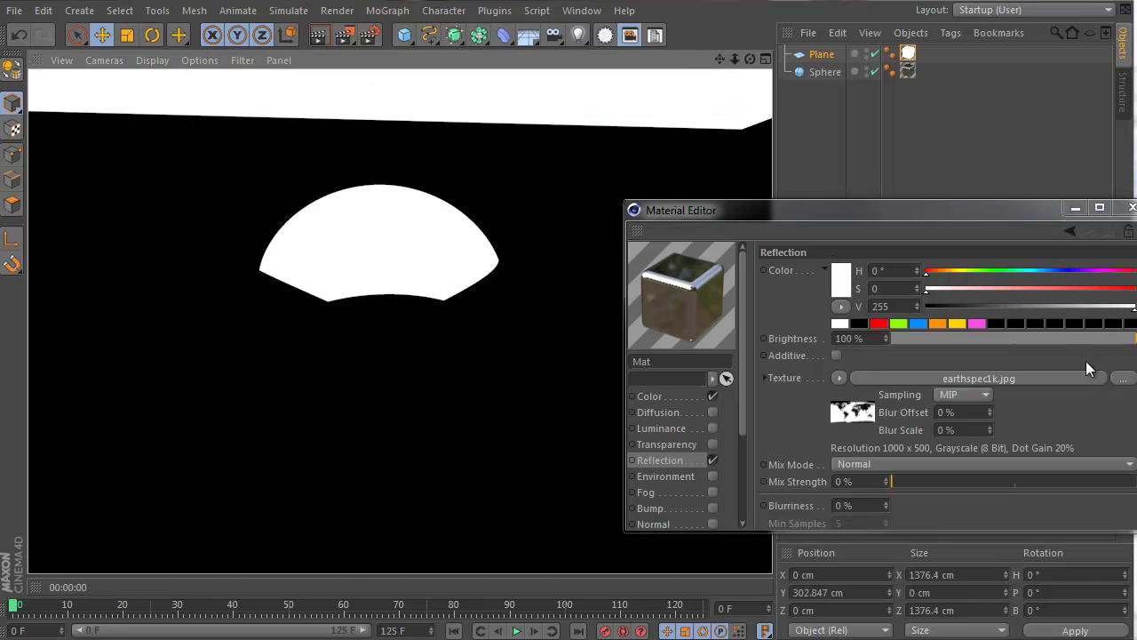
# Step: Set the Reflection color to black with a V value of 0 and render the view
pyautogui.moveTo(1083, 347); pyautogui.dragTo(1133, 338)
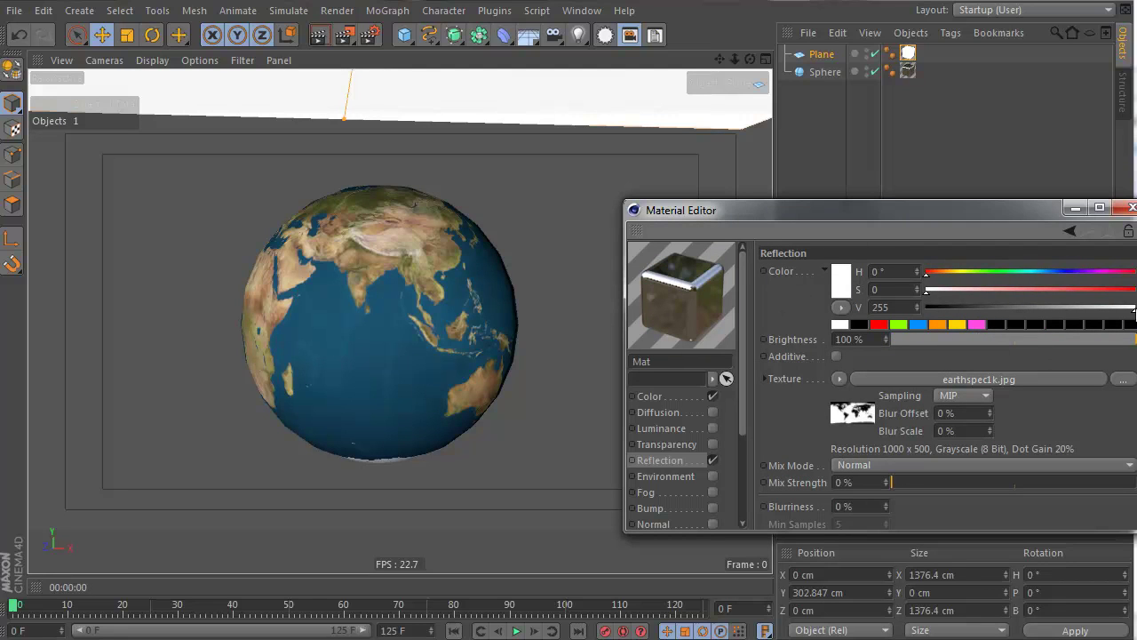
pyautogui.moveTo(1133, 309); pyautogui.dragTo(851, 321)
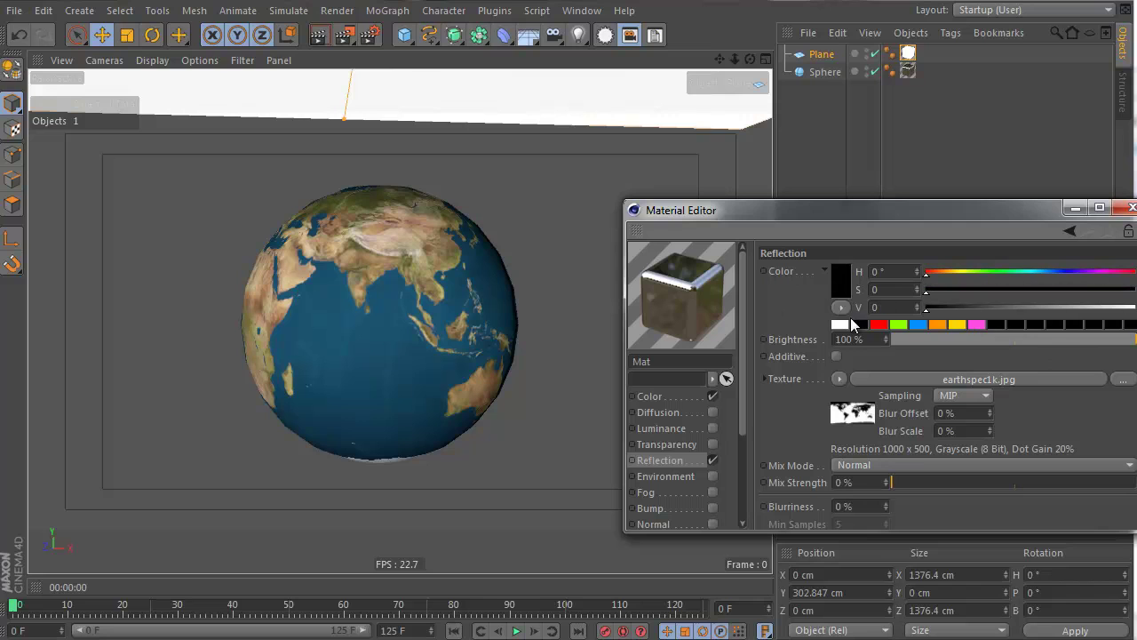
pyautogui.click(322, 31)
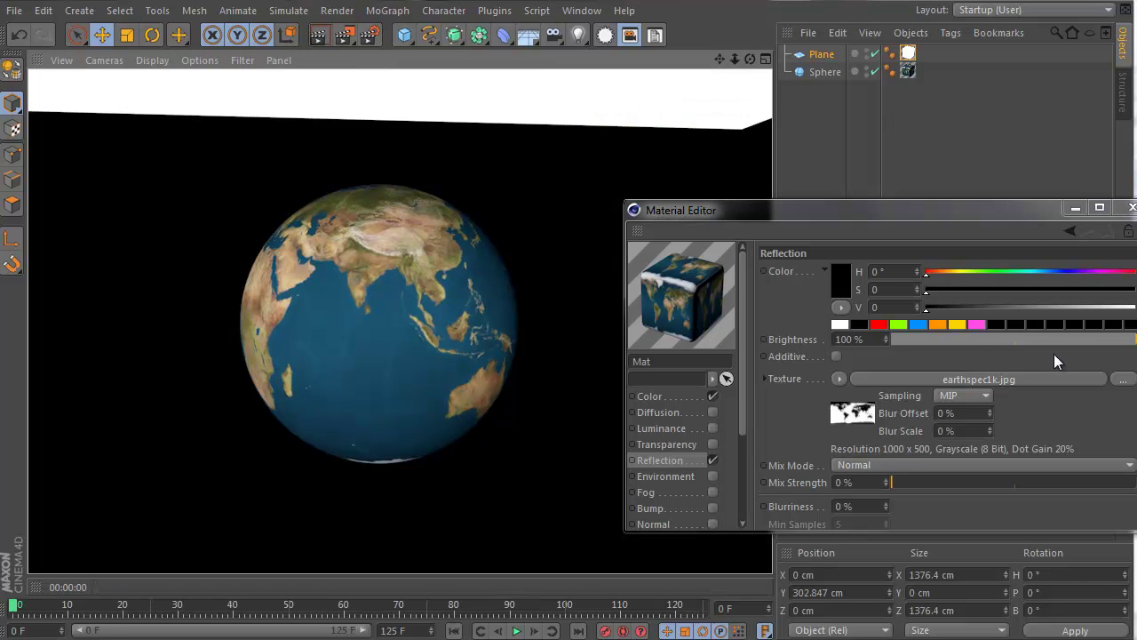
# Step: Return the Reflection color to white, set brightness to 13% and mix strength to 100%, and render the view
pyautogui.moveTo(945, 309); pyautogui.dragTo(1006, 339)
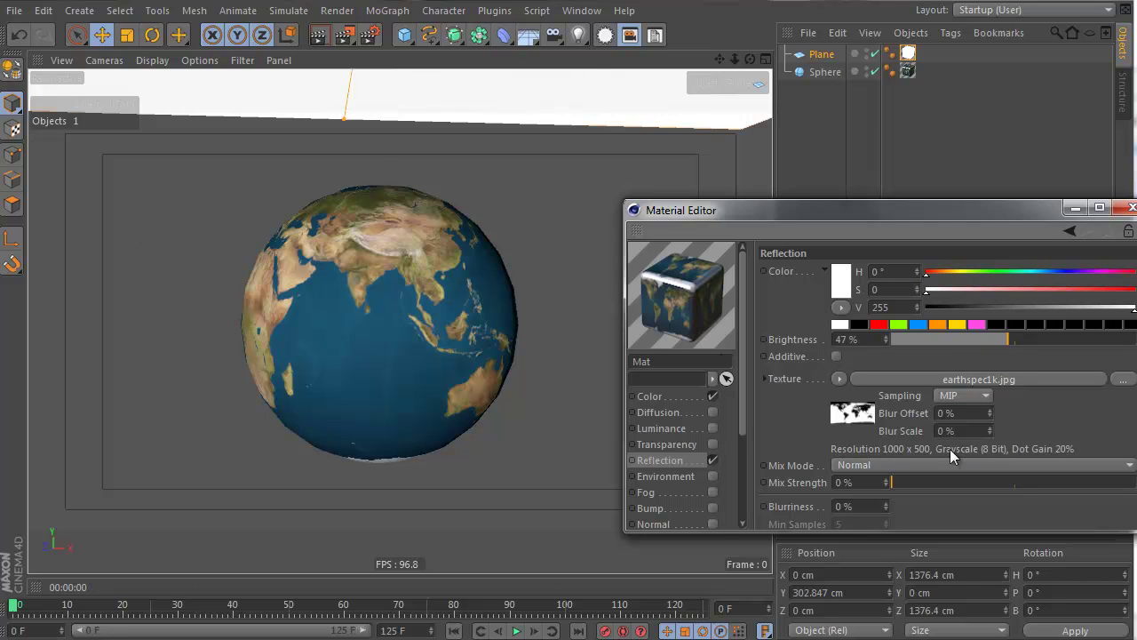
pyautogui.moveTo(904, 482); pyautogui.dragTo(984, 487)
pyautogui.moveTo(959, 340); pyautogui.dragTo(938, 340)
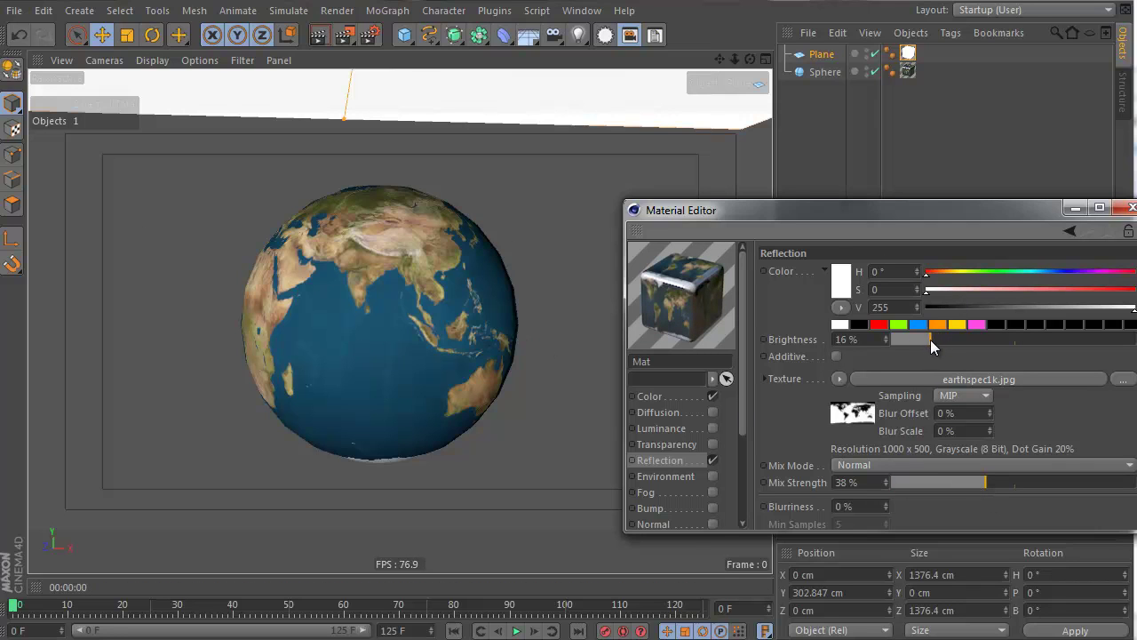
pyautogui.moveTo(930, 340); pyautogui.dragTo(923, 340)
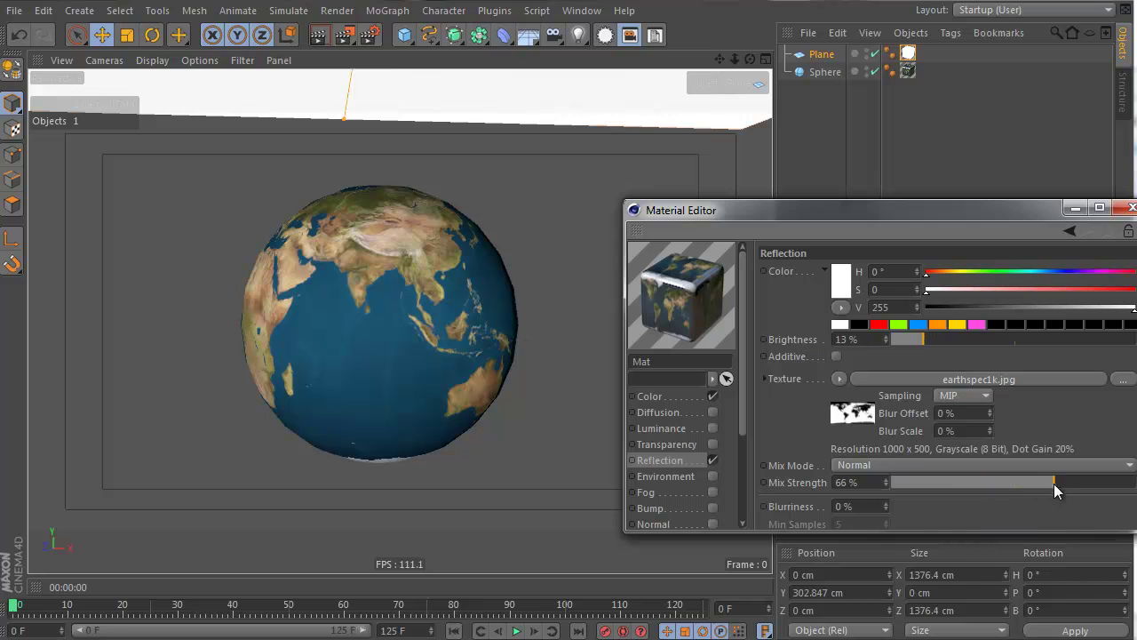
pyautogui.moveTo(1053, 483); pyautogui.dragTo(1132, 484)
pyautogui.click(319, 35)
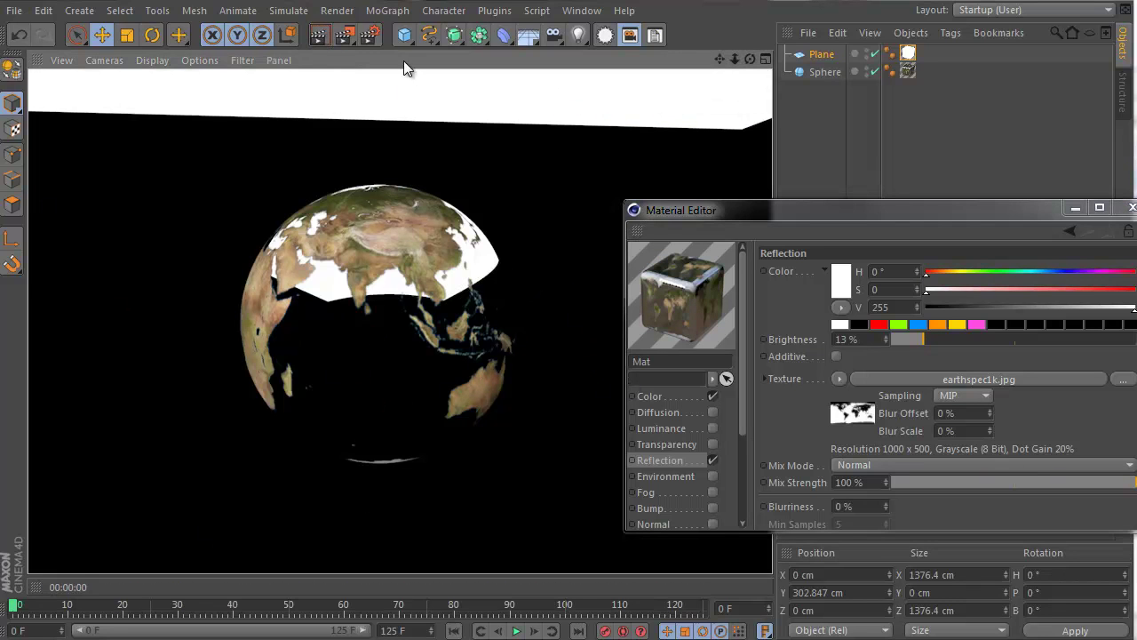
# Step: Render the view with a 40% Reflection mix strength at the current brightness, and again with the brightness at 100%
pyautogui.moveTo(1105, 484); pyautogui.dragTo(1071, 487)
pyautogui.moveTo(996, 486); pyautogui.dragTo(989, 487)
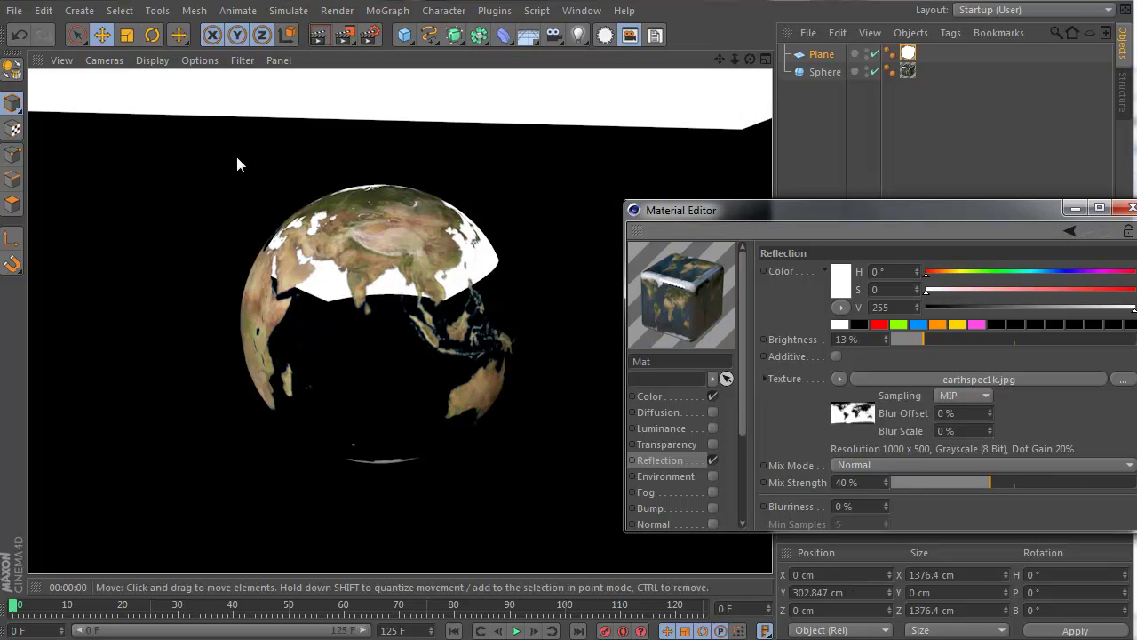
pyautogui.click(319, 35)
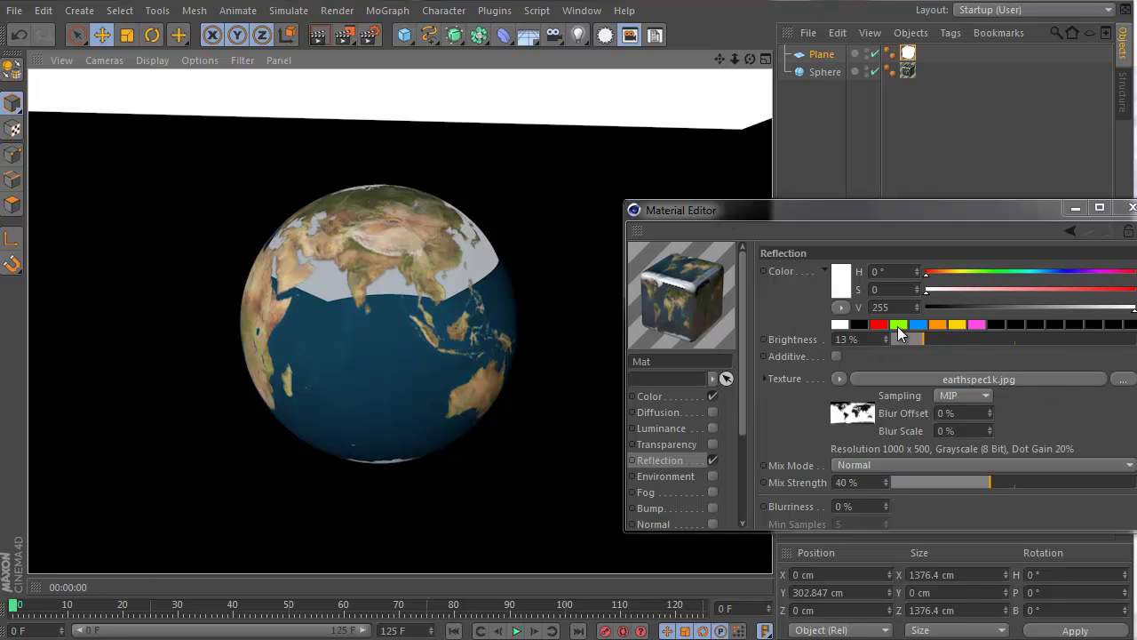
pyautogui.moveTo(944, 343); pyautogui.dragTo(1136, 343)
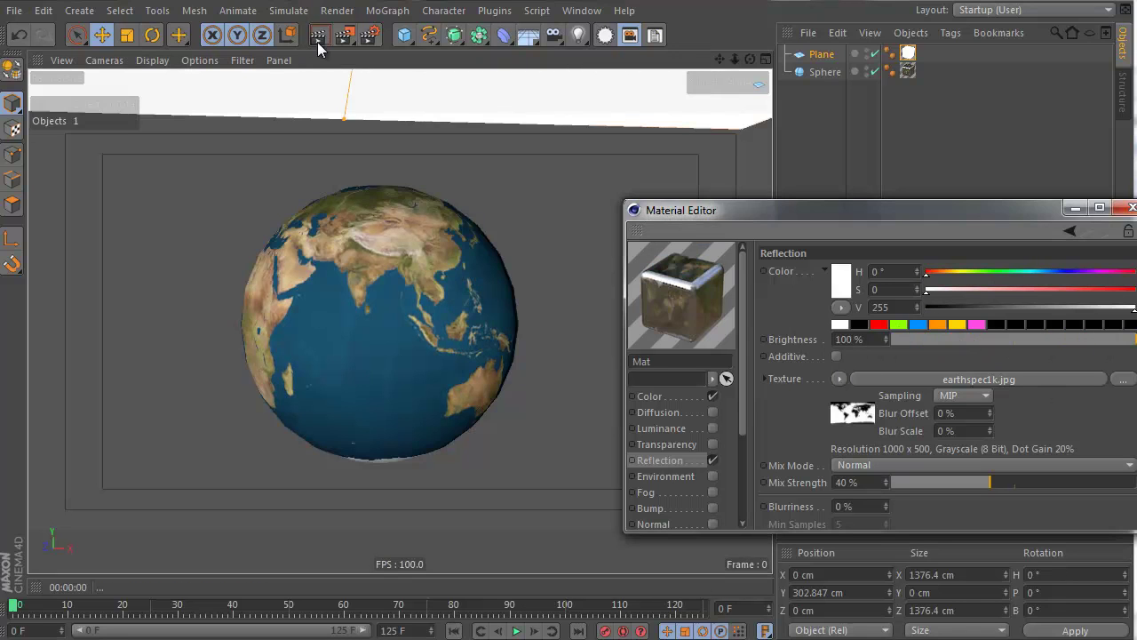
pyautogui.click(317, 36)
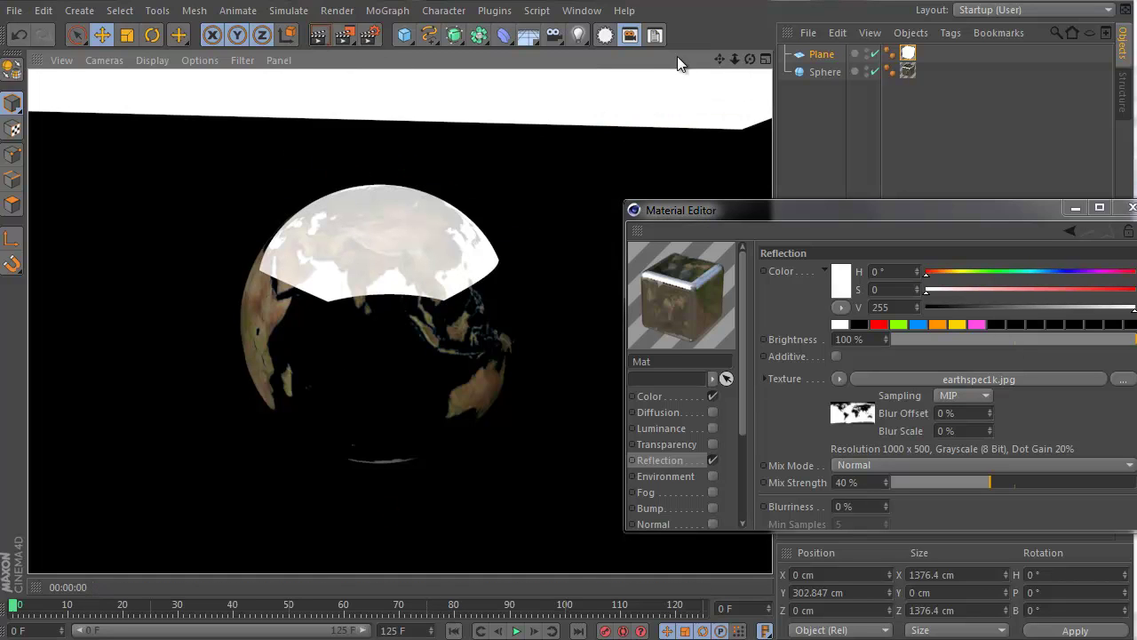
# Step: Set the Reflection channel's brightness to 18% and its mix strength to 100%, and render the view
pyautogui.moveTo(1012, 340); pyautogui.dragTo(934, 339)
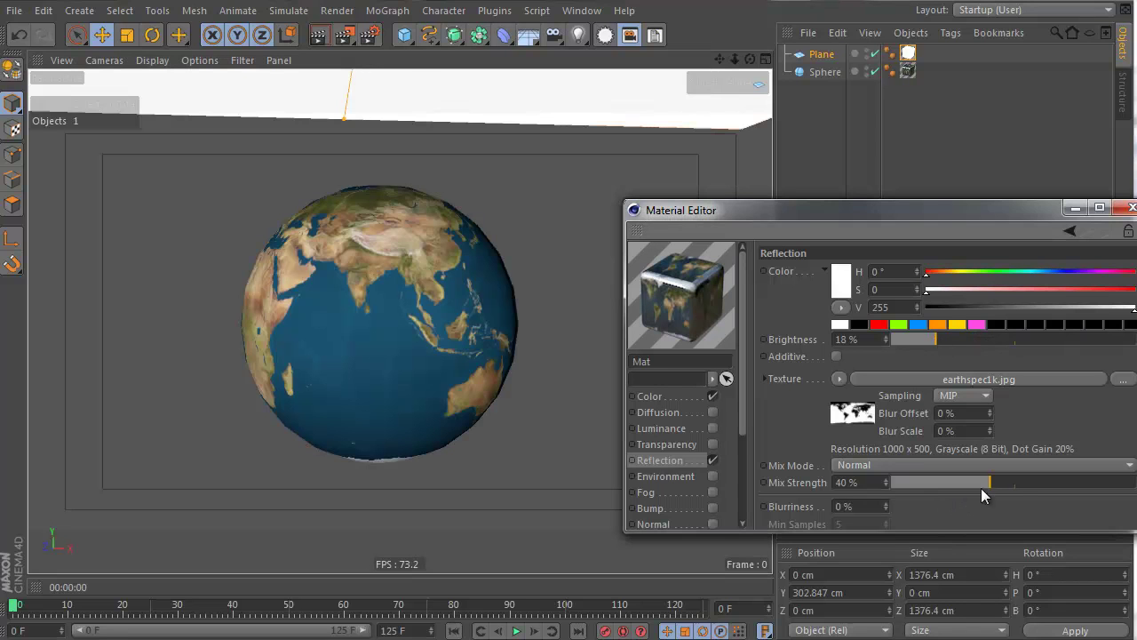
pyautogui.moveTo(1010, 480); pyautogui.dragTo(1135, 482)
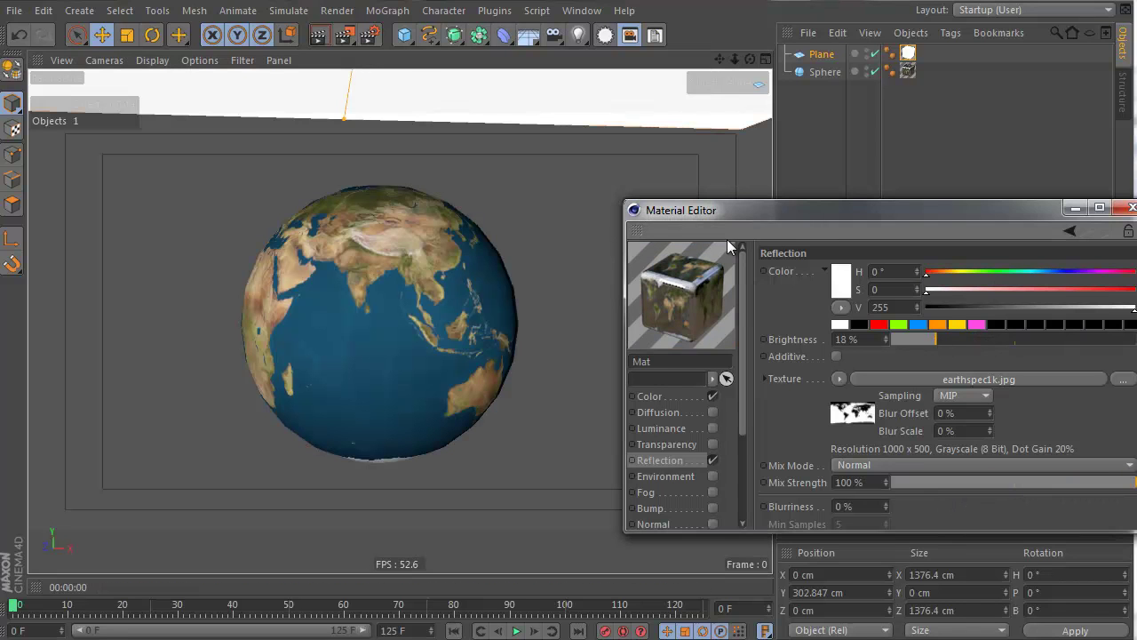
pyautogui.click(316, 35)
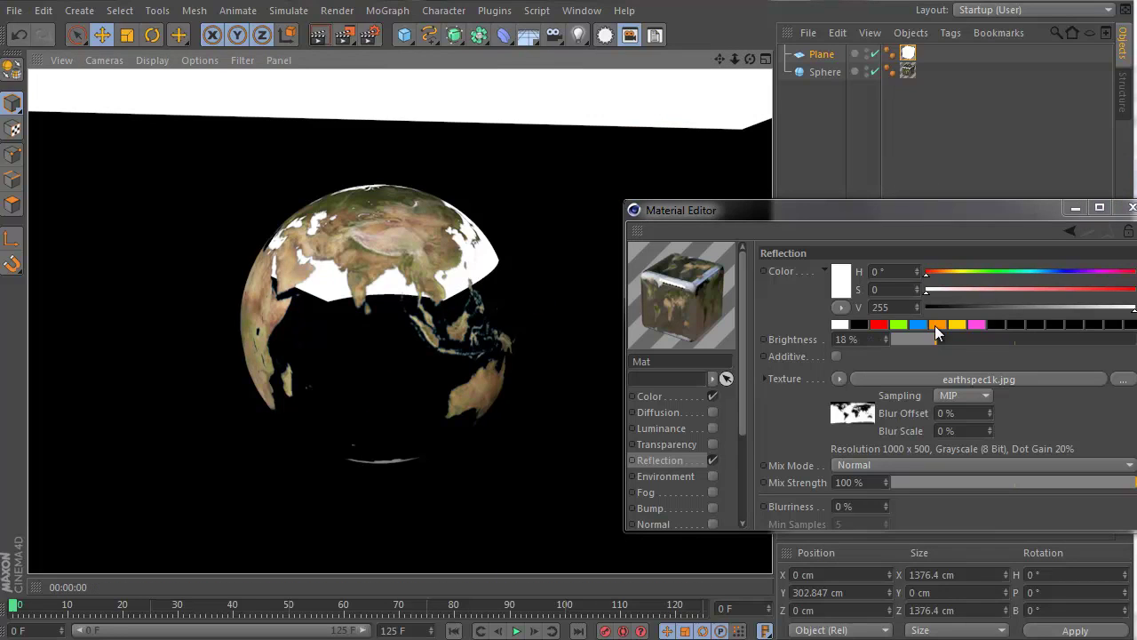
# Step: Set the Reflection brightness to 100%, render the view, and place the earthspec1k.jpg texture inside a Layer shader
pyautogui.moveTo(915, 340); pyautogui.dragTo(1135, 340)
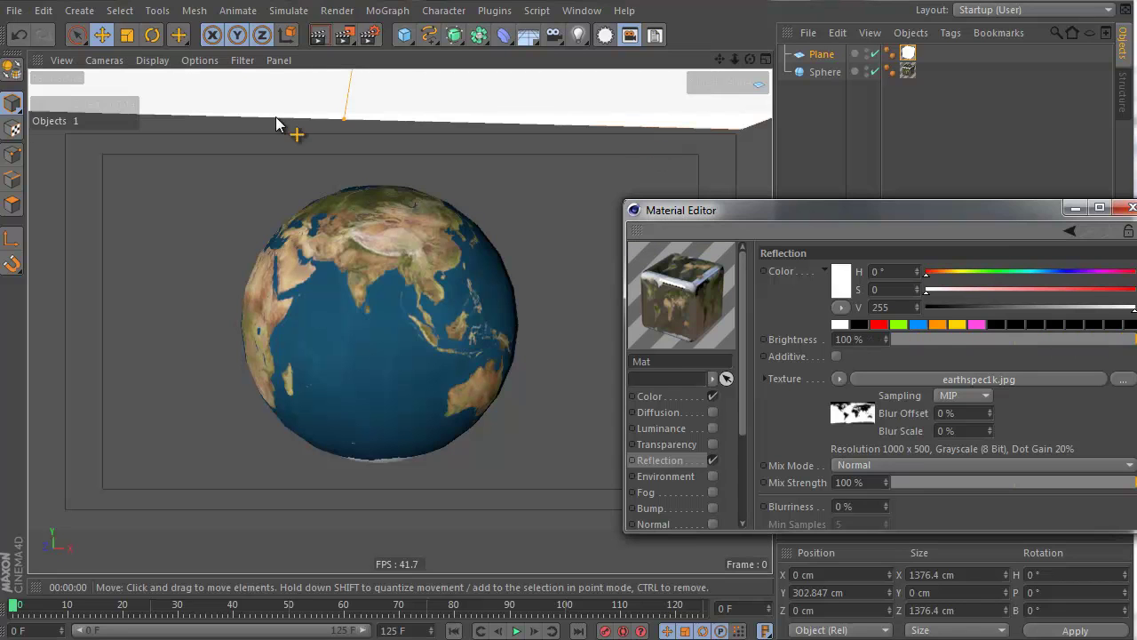
pyautogui.click(319, 35)
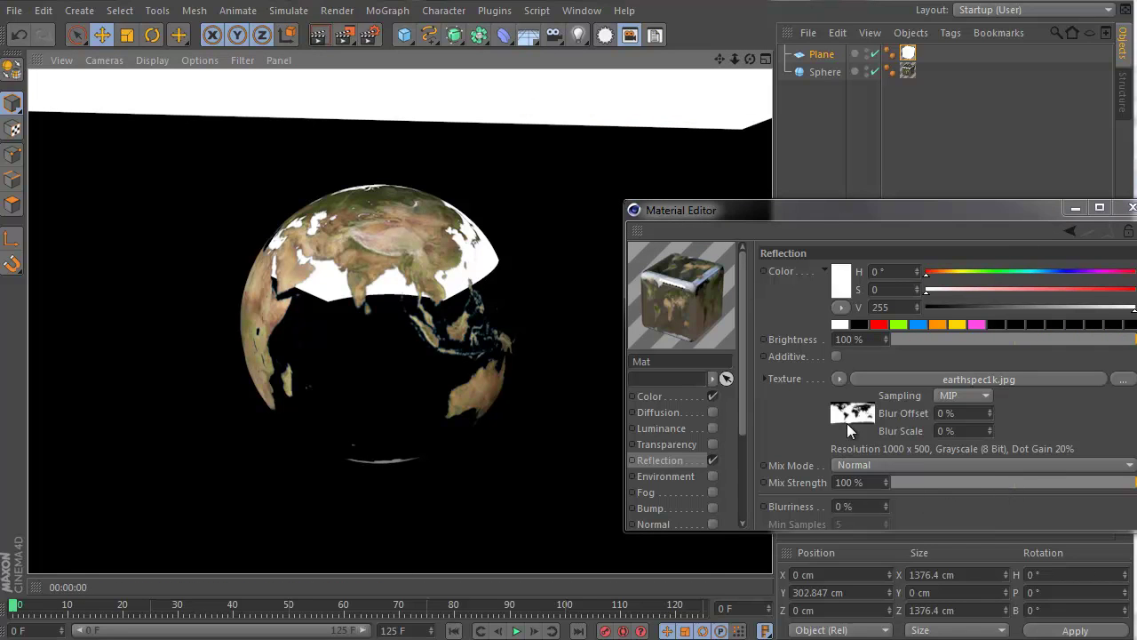
pyautogui.click(843, 377)
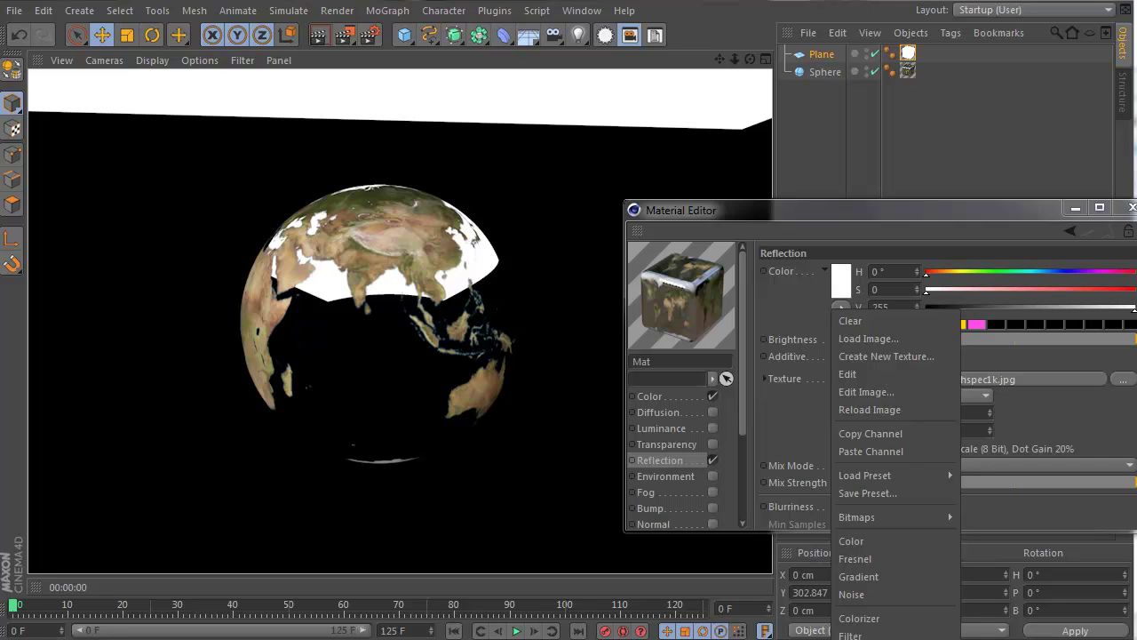
pyautogui.click(857, 632)
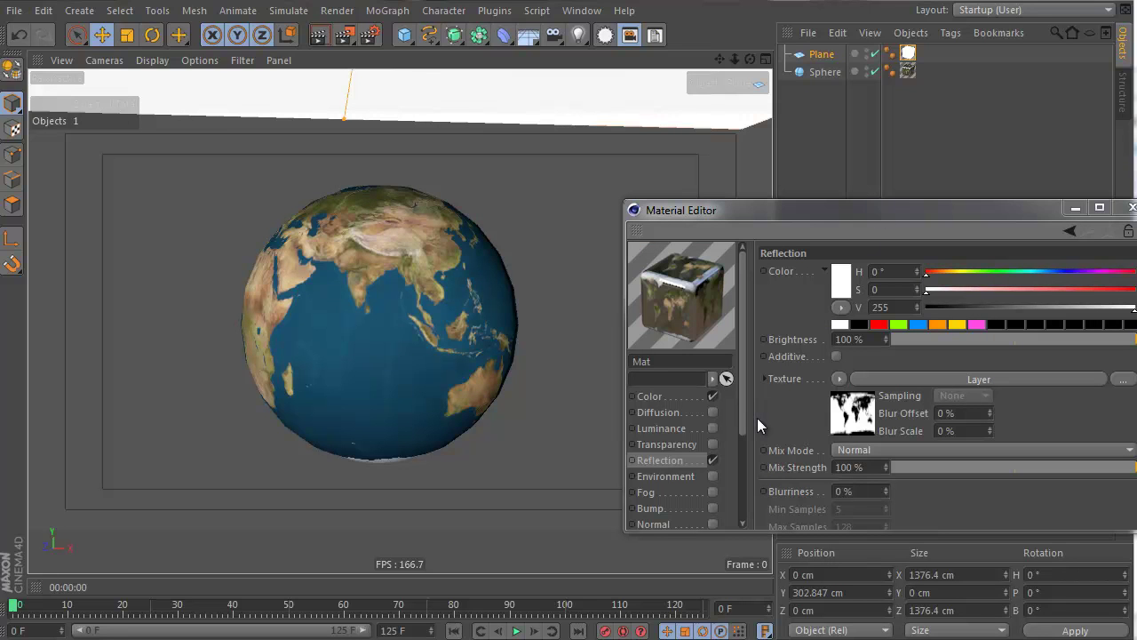
# Step: Add a Color shader to the Reflection's Layer shader and move it beneath the bitmap layer
pyautogui.click(842, 404)
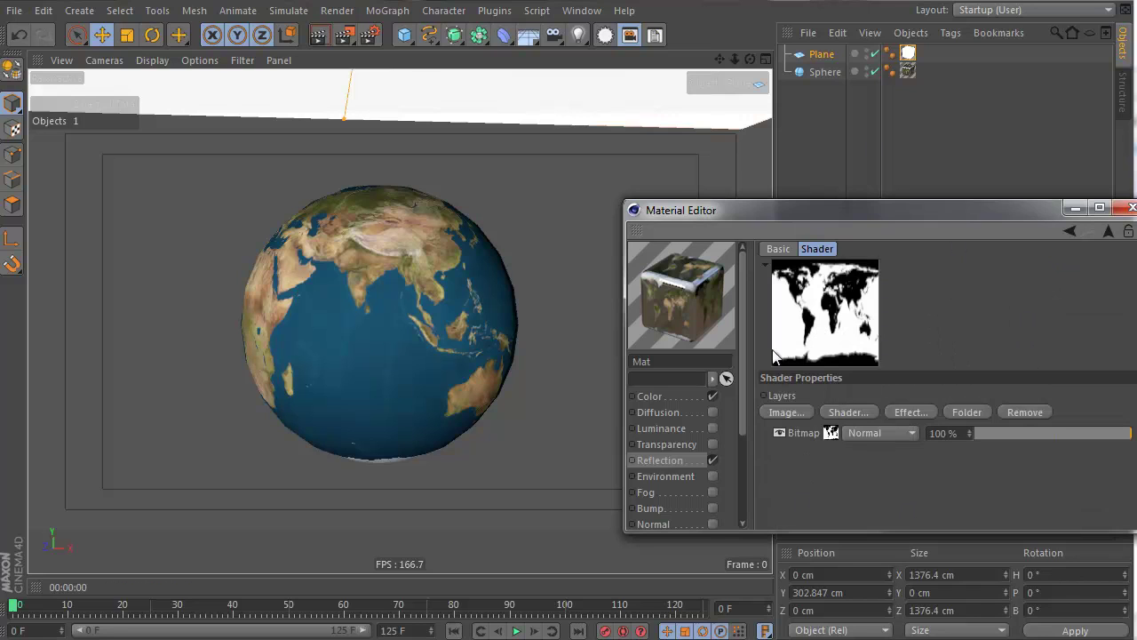
pyautogui.click(856, 411)
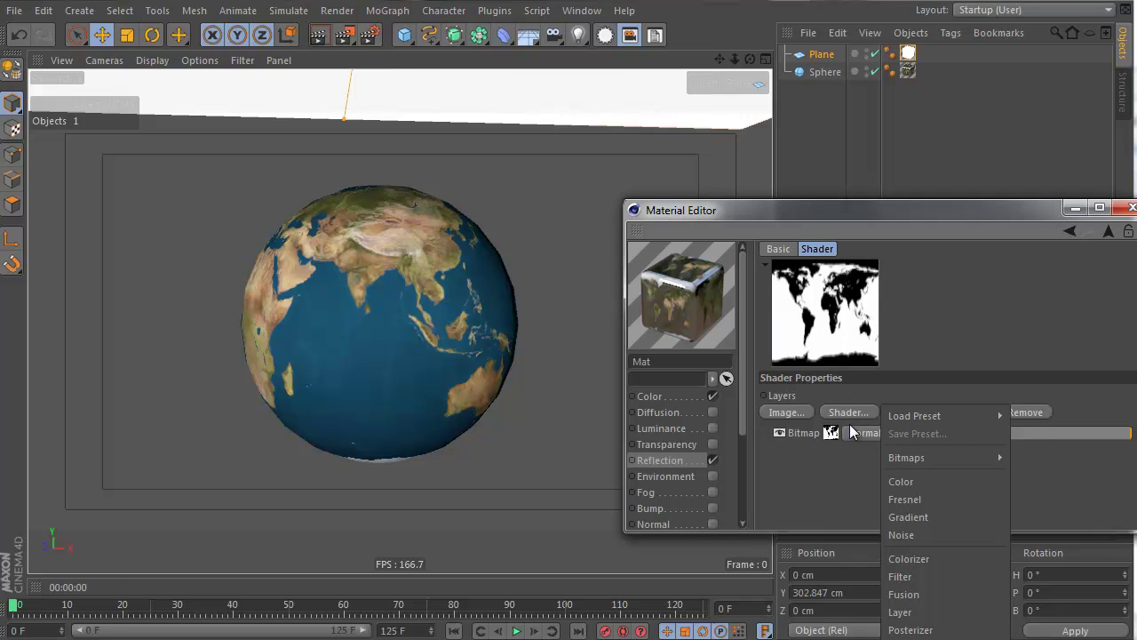
pyautogui.click(943, 480)
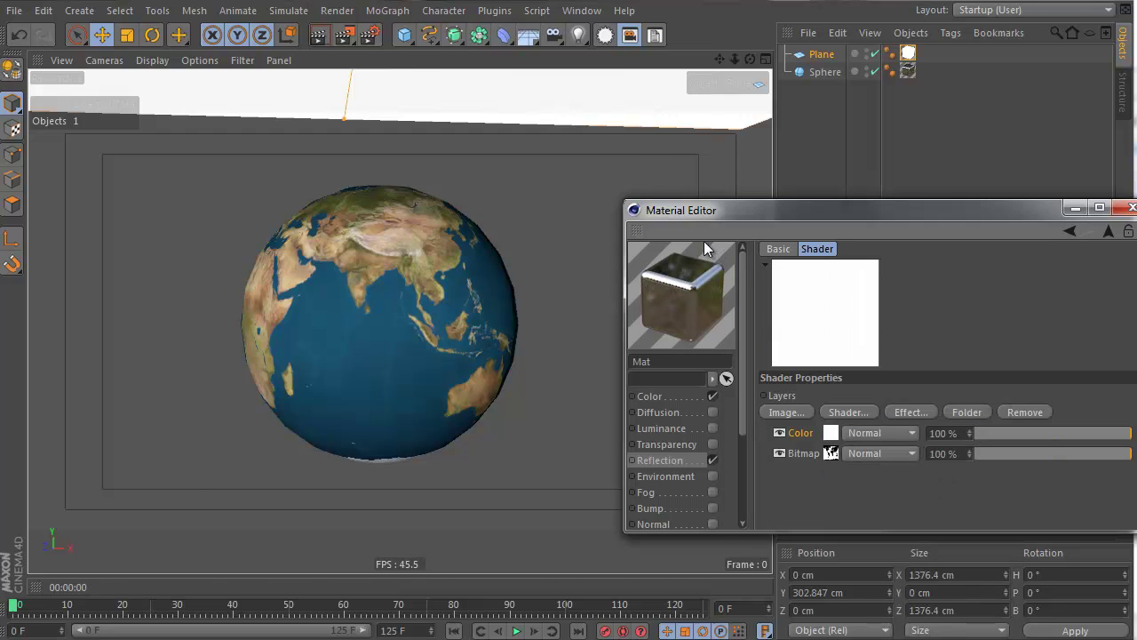
pyautogui.moveTo(803, 432); pyautogui.dragTo(808, 462)
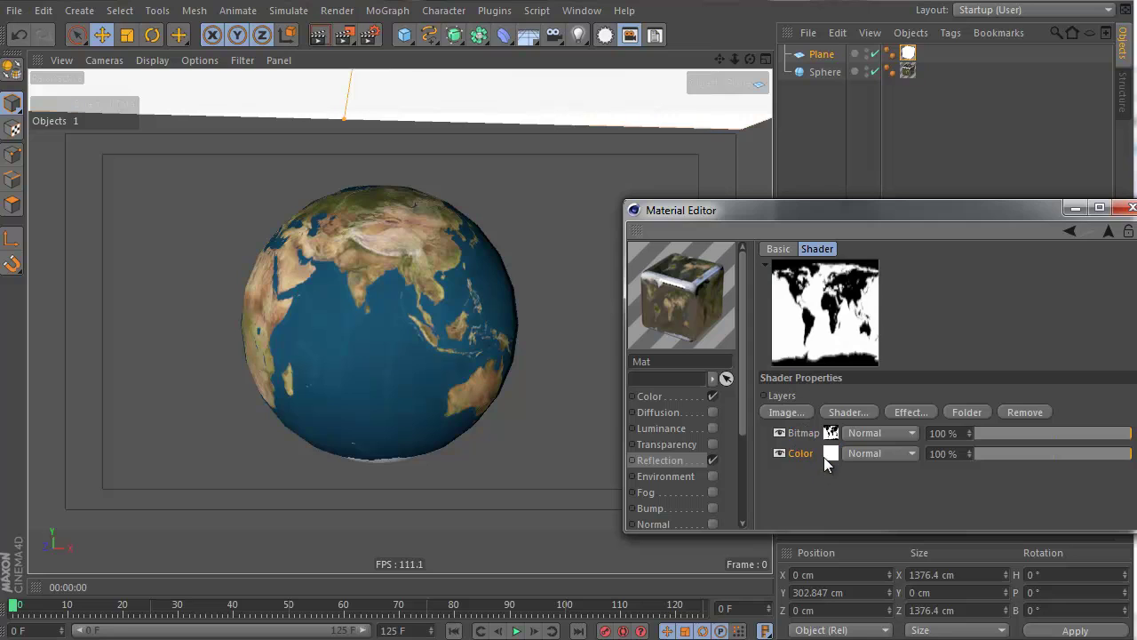
# Step: Make the Color layer black with a V value of 0, set the bitmap layer's strength to 32%, and render the view
pyautogui.click(826, 455)
pyautogui.moveTo(933, 431); pyautogui.dragTo(817, 431)
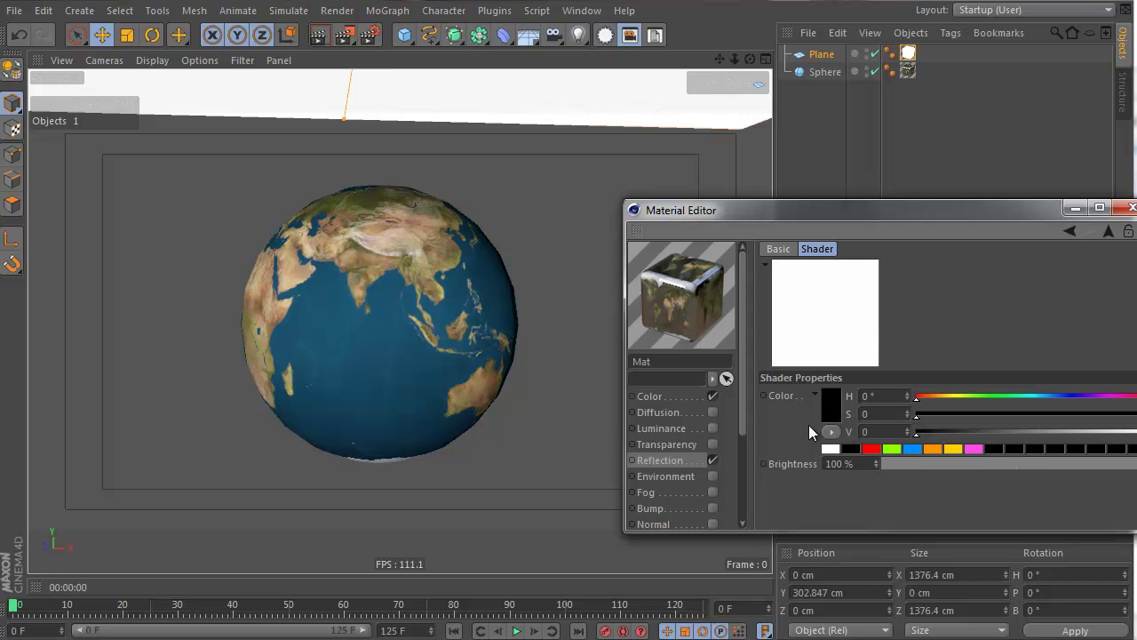
pyautogui.click(1108, 233)
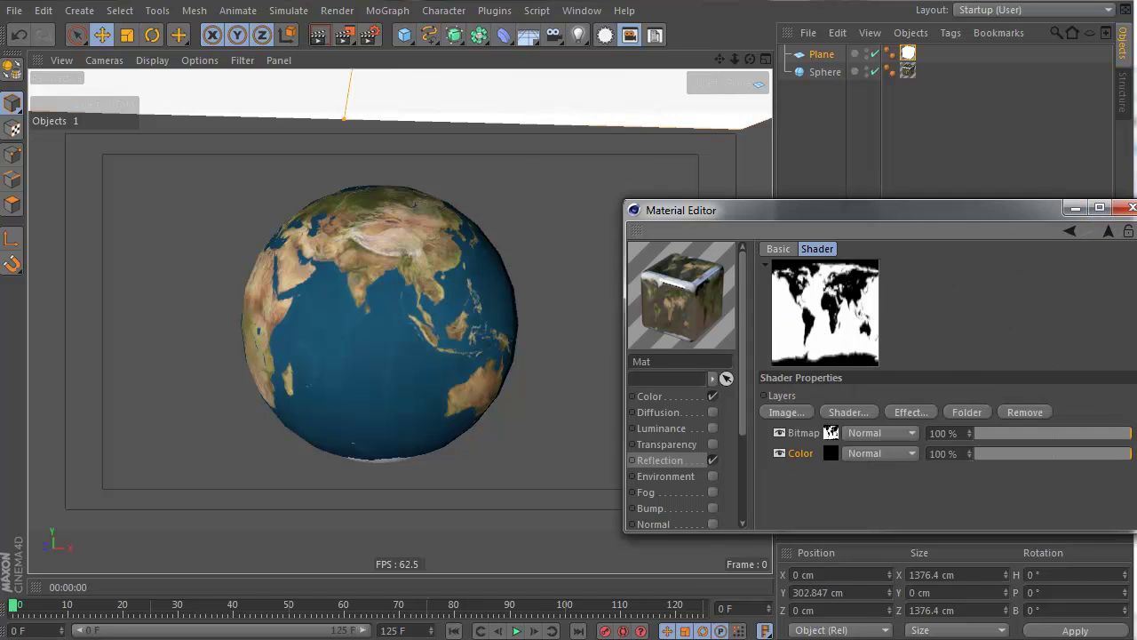
pyautogui.moveTo(1130, 433); pyautogui.dragTo(1025, 434)
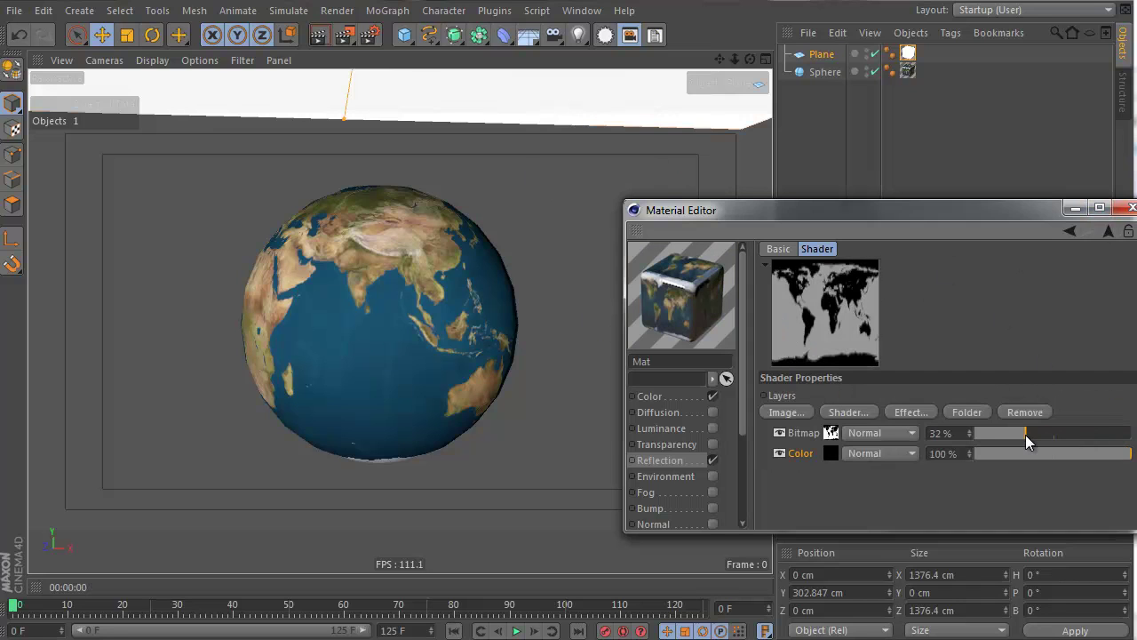
pyautogui.click(322, 34)
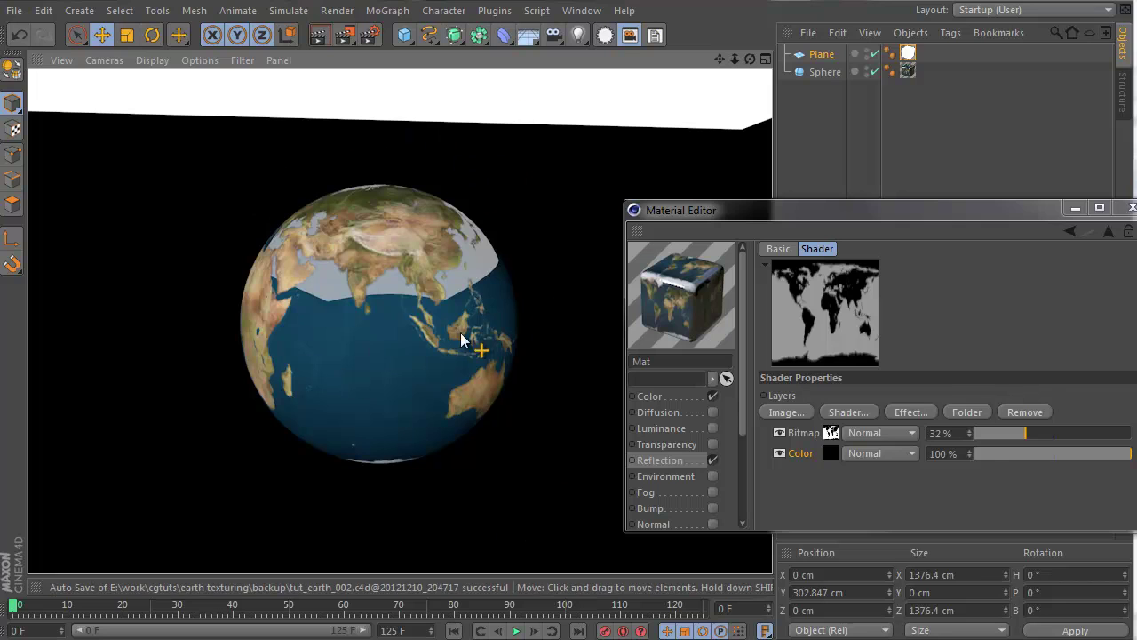
# Step: Add a Fresnel shader above the bitmap layer and set its blend mode to Multiply, rendering the view after each change
pyautogui.click(844, 412)
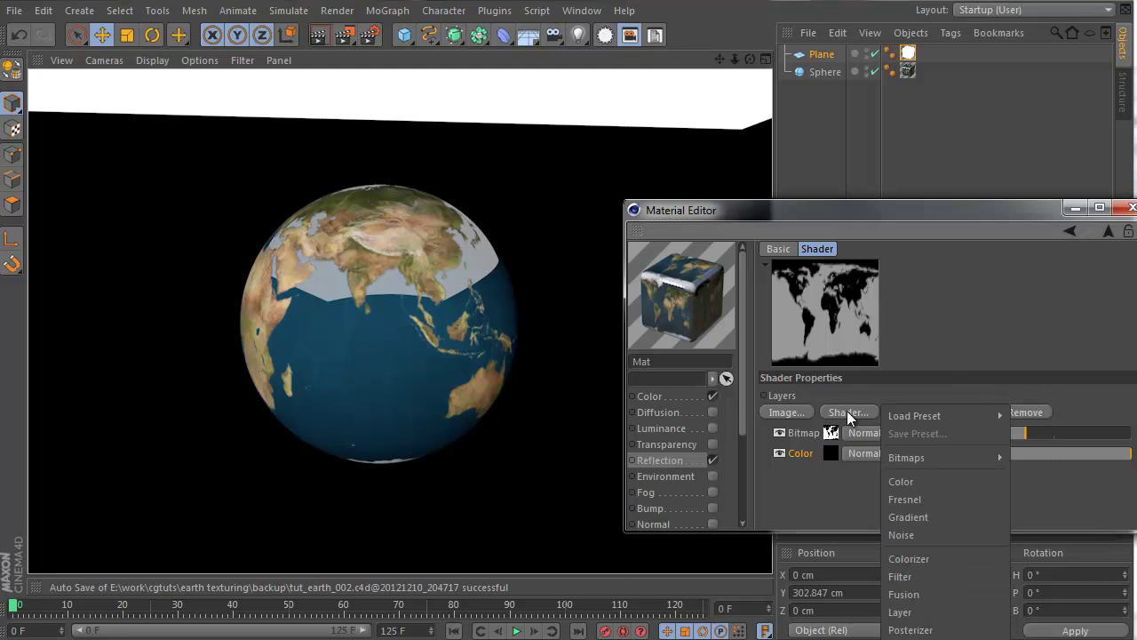
pyautogui.click(956, 502)
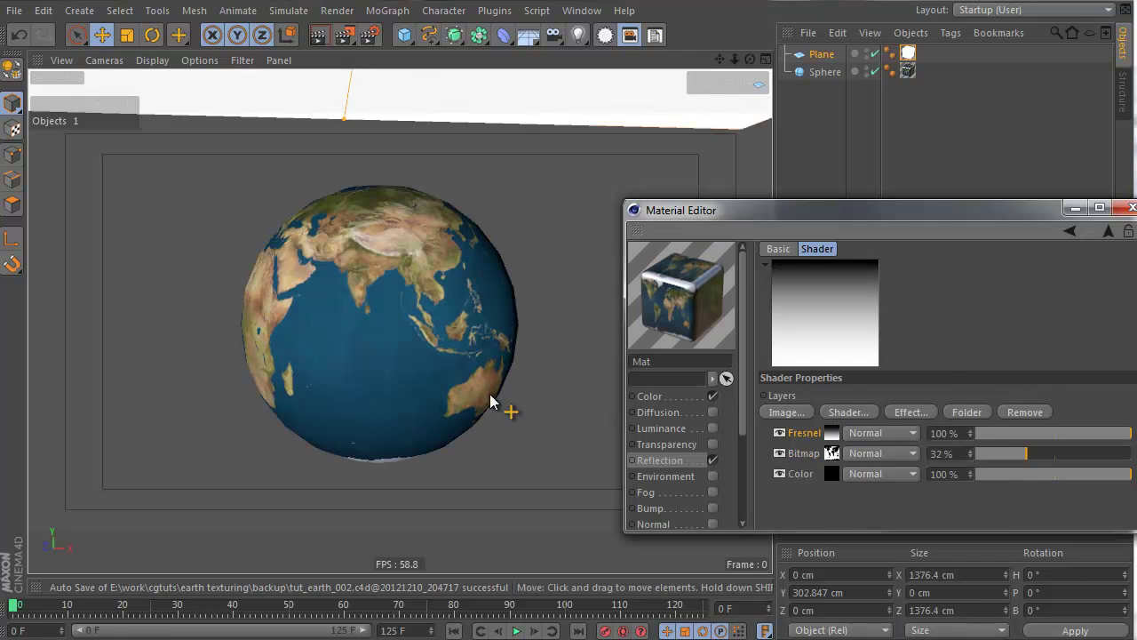
pyautogui.click(318, 38)
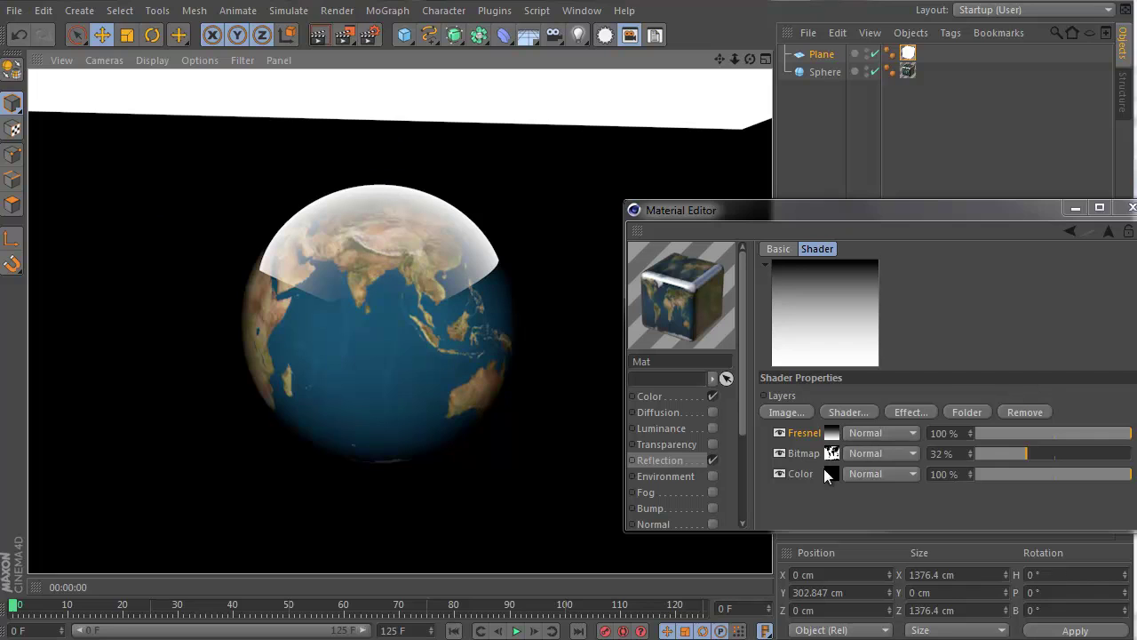
pyautogui.click(904, 433)
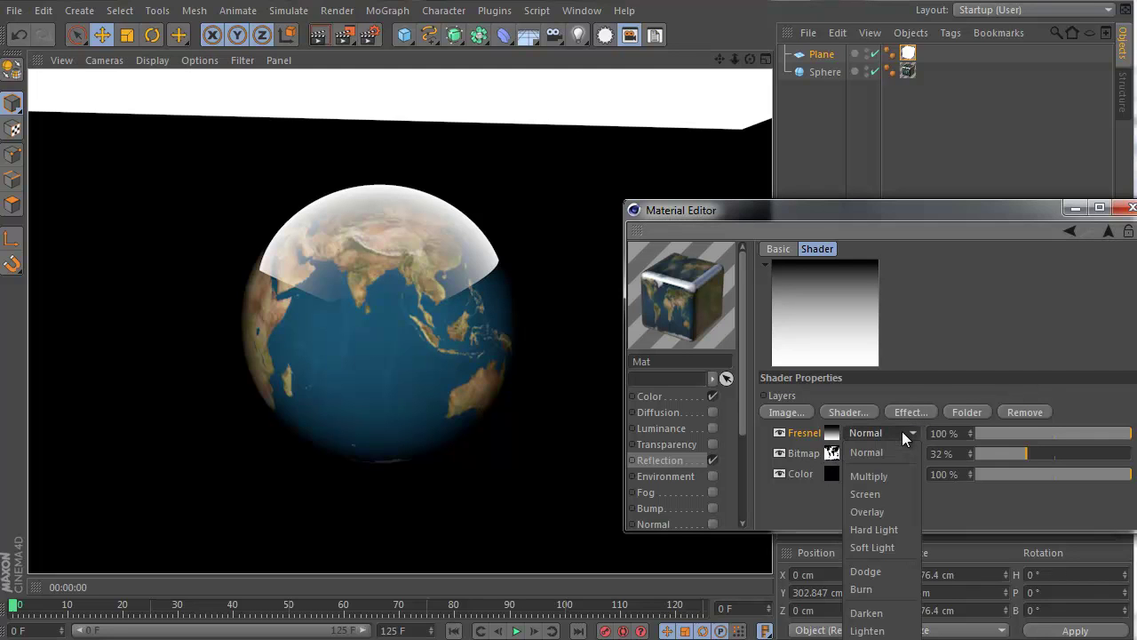
pyautogui.click(886, 481)
pyautogui.click(317, 35)
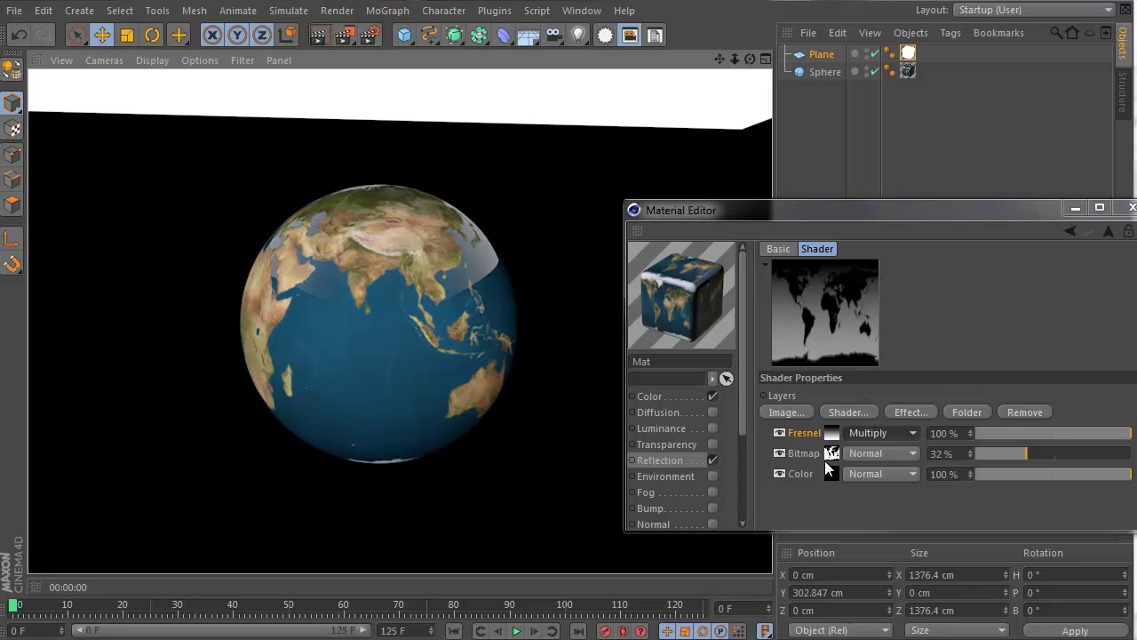
# Step: Lighten the black end of the Fresnel gradient to a V value of 17% and render the view
pyautogui.click(830, 435)
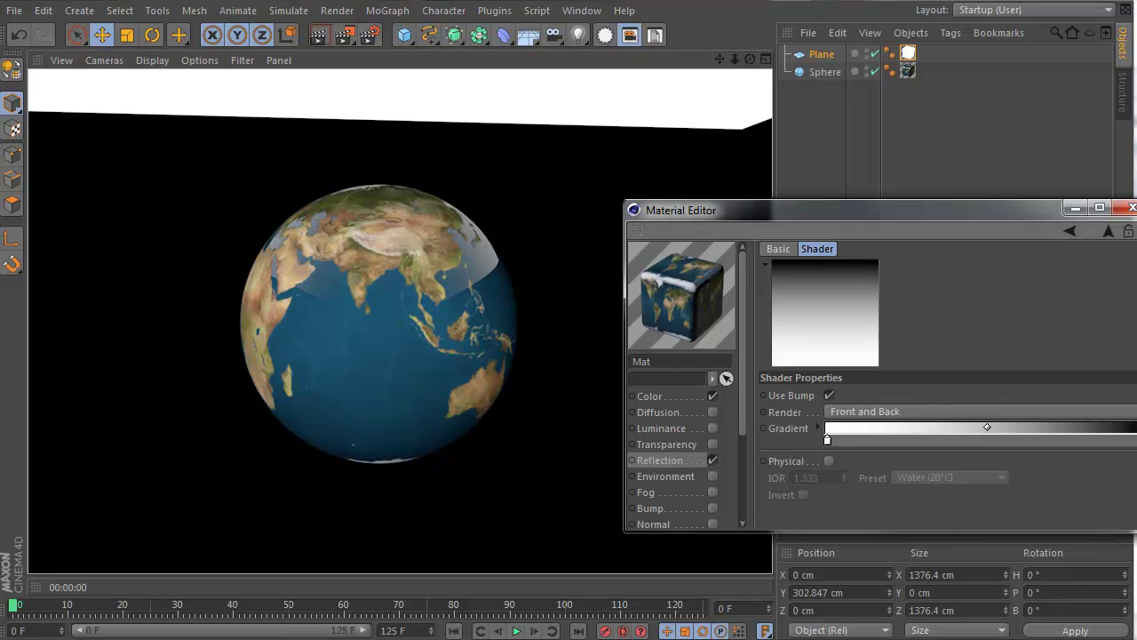
pyautogui.click(818, 428)
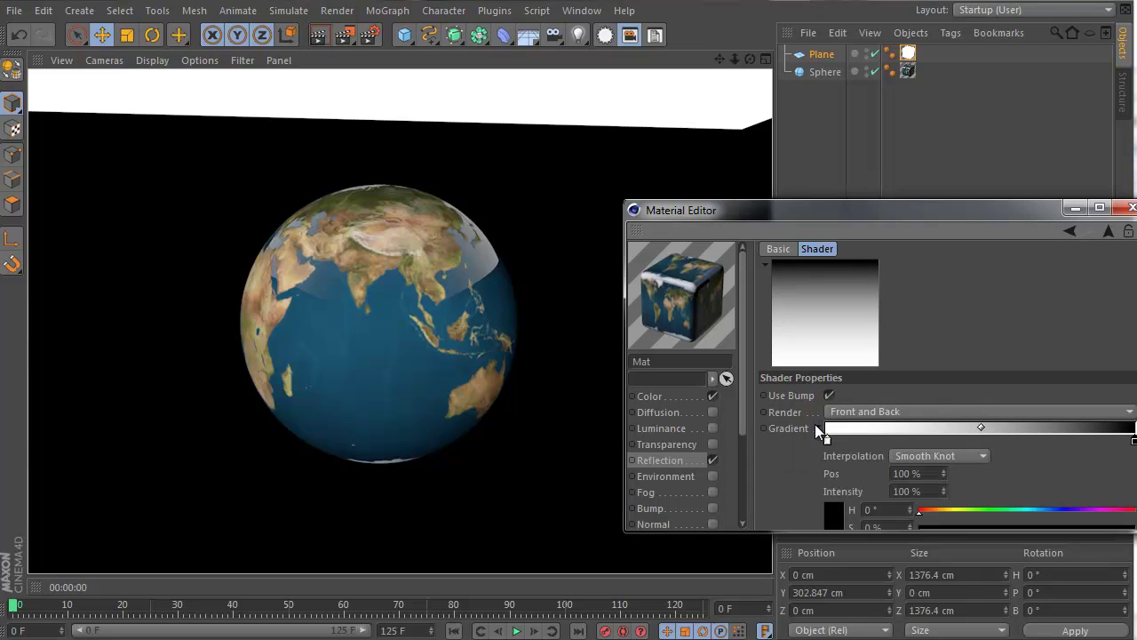
pyautogui.scroll(-2, 1041, 446)
pyautogui.scroll(-2, 1041, 446)
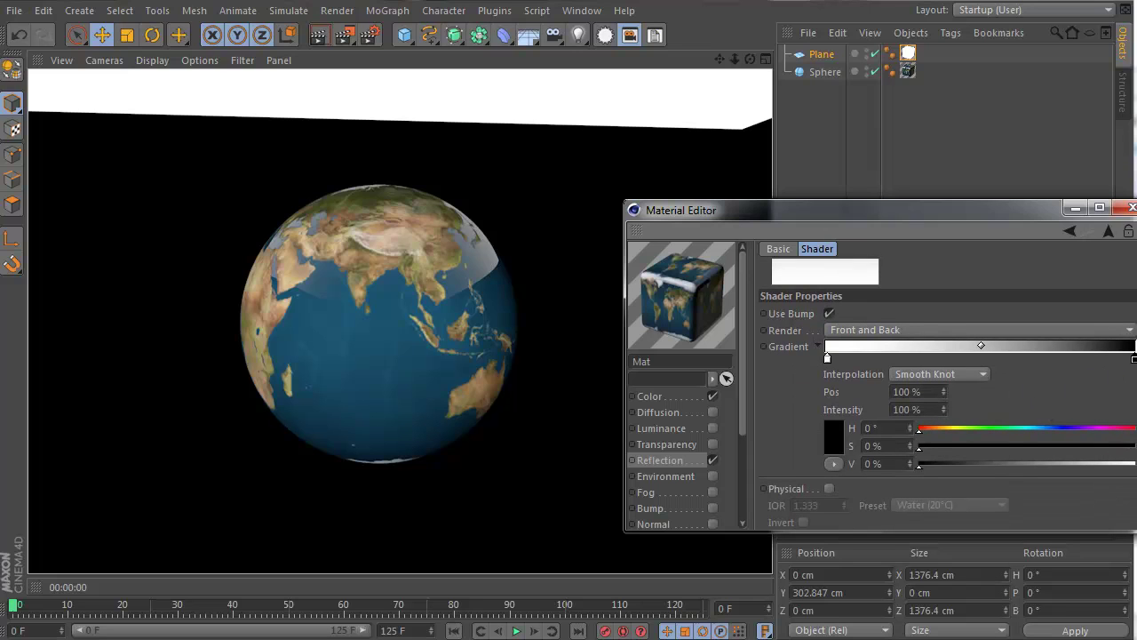
pyautogui.moveTo(929, 469); pyautogui.dragTo(956, 467)
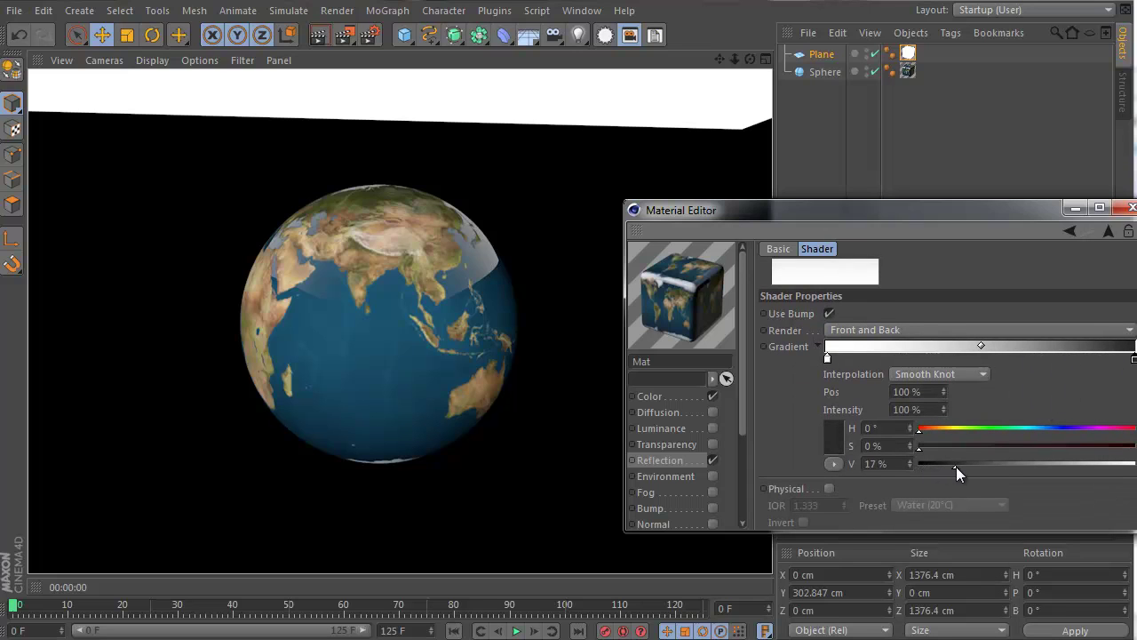
pyautogui.click(316, 43)
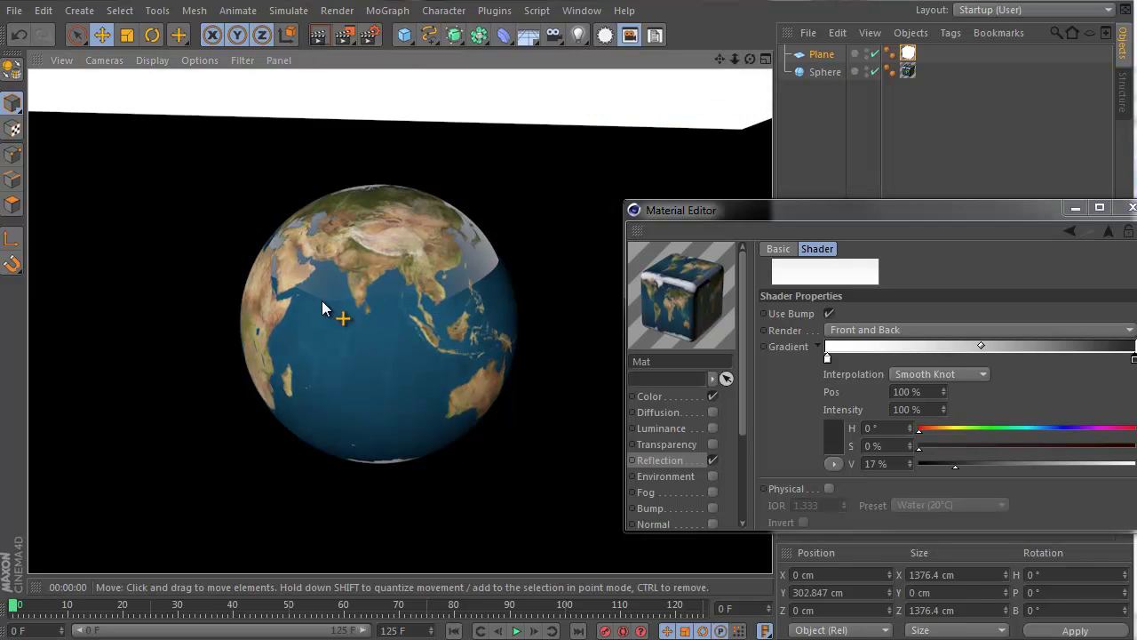
# Step: Darken the white end of the Fresnel gradient to gray with RGB 150, 150, 150 and render the view
pyautogui.click(1109, 231)
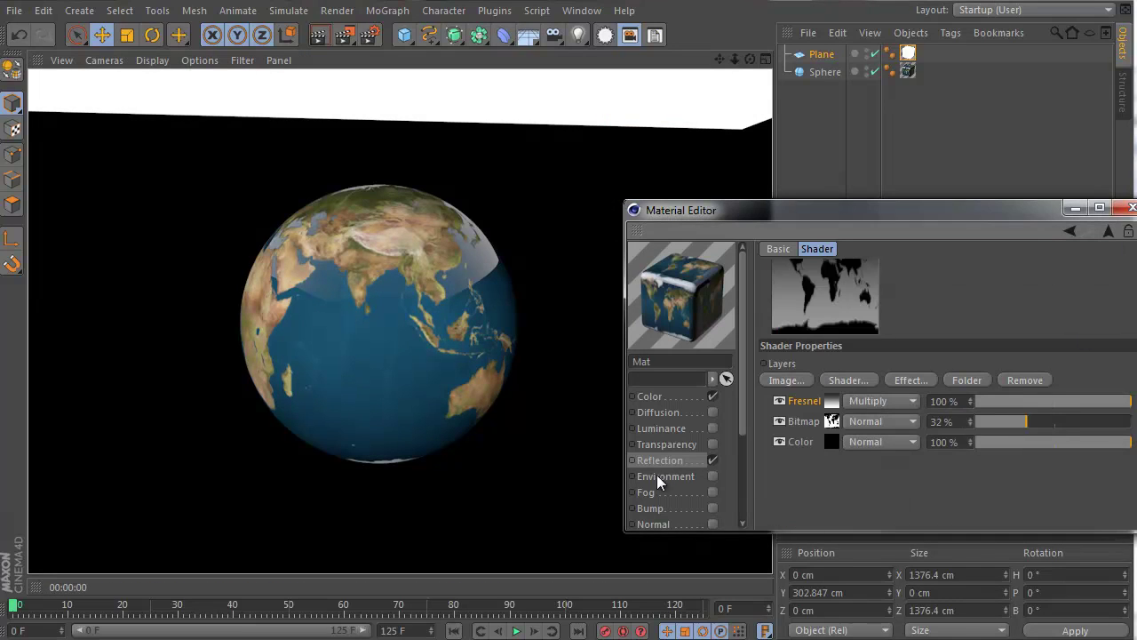
pyautogui.click(833, 401)
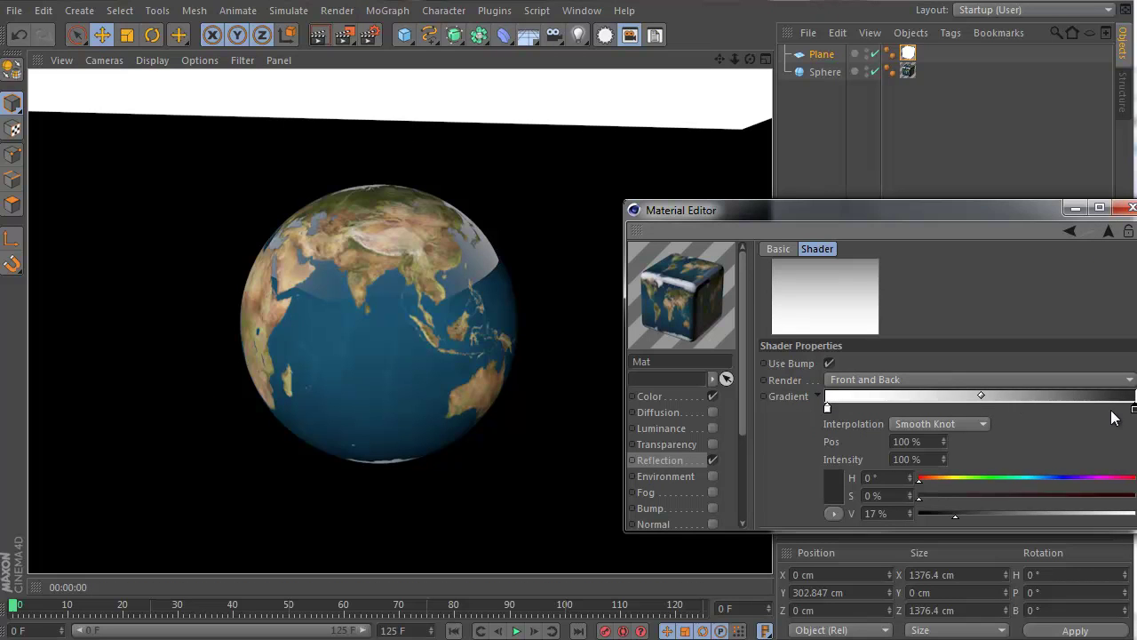
pyautogui.doubleClick(827, 408)
pyautogui.click(734, 370)
pyautogui.moveTo(733, 371); pyautogui.dragTo(689, 388)
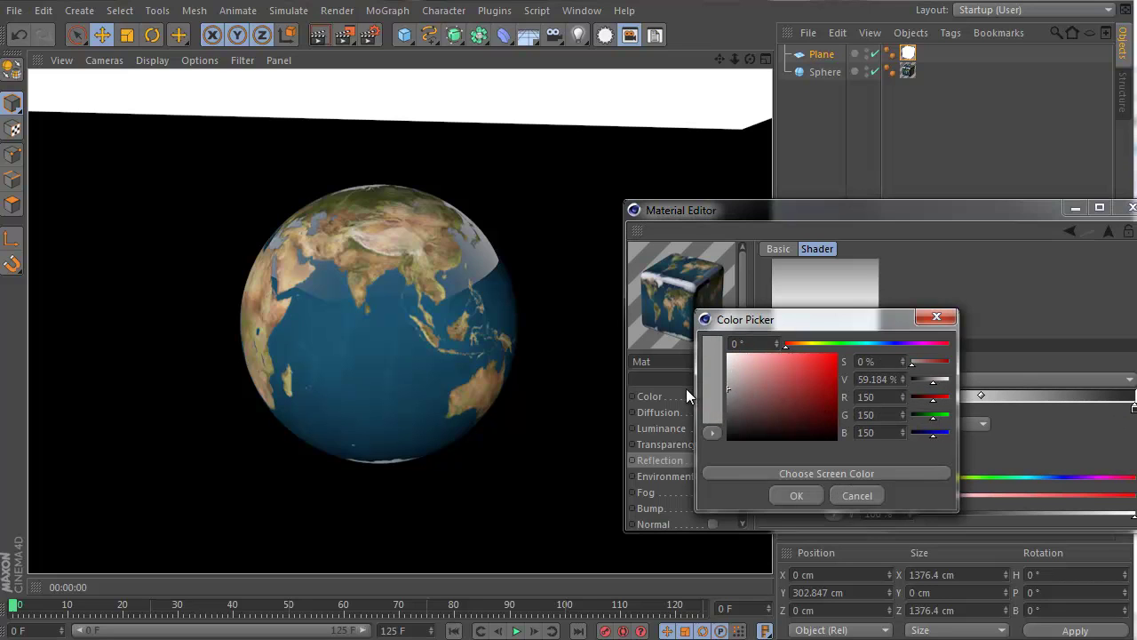
pyautogui.click(795, 496)
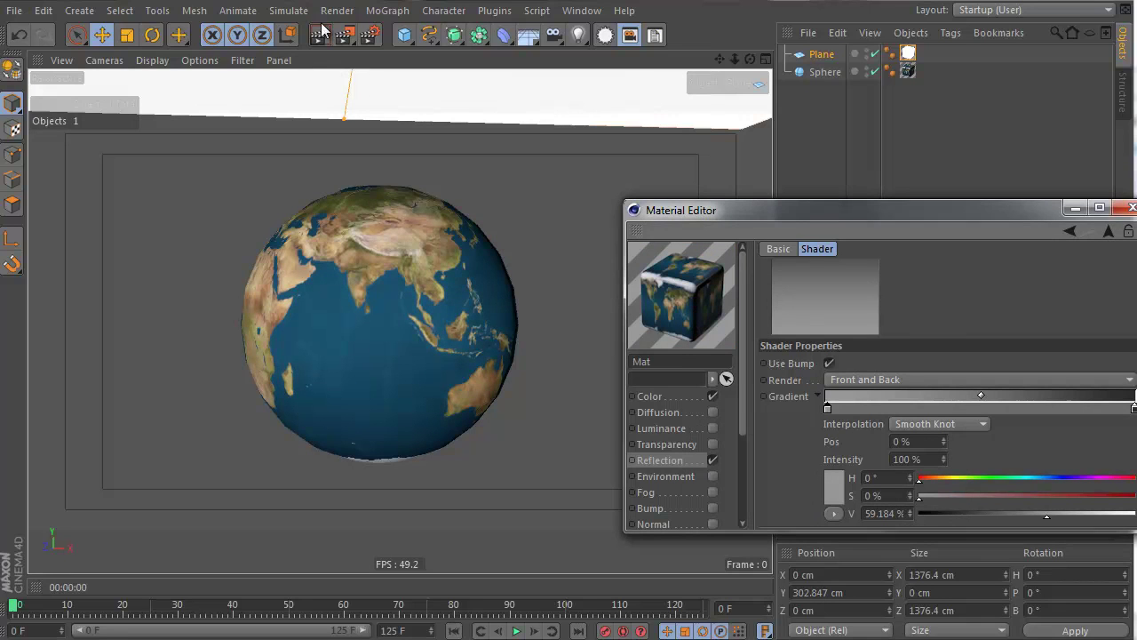
pyautogui.click(325, 33)
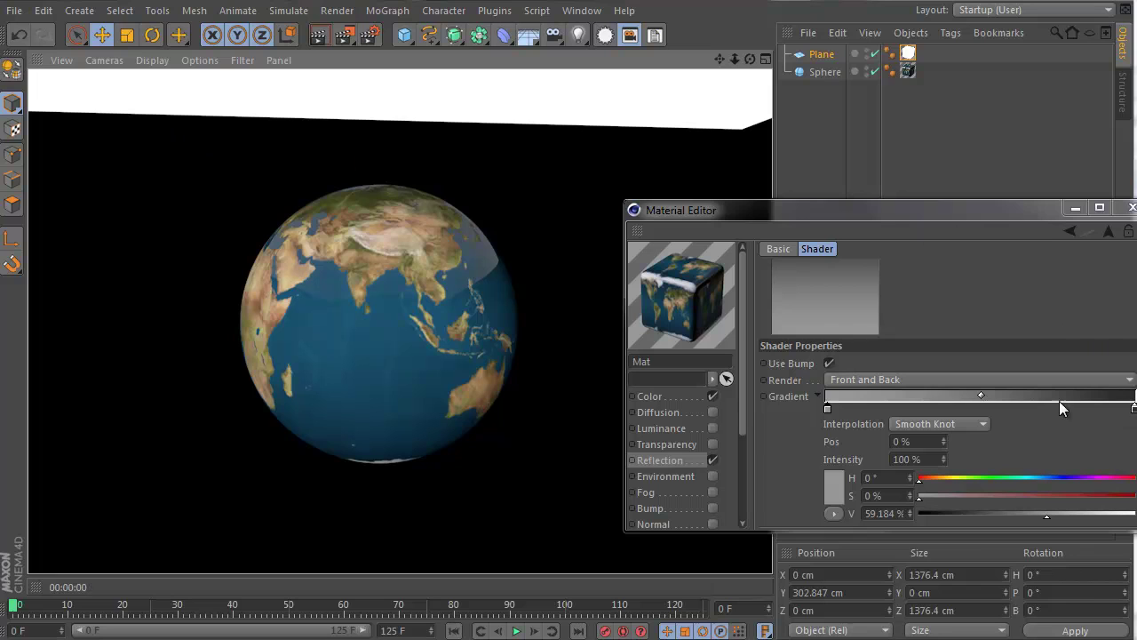
# Step: Return to the earth material's channels, enable the Luminance channel, and render the view
pyautogui.click(1109, 232)
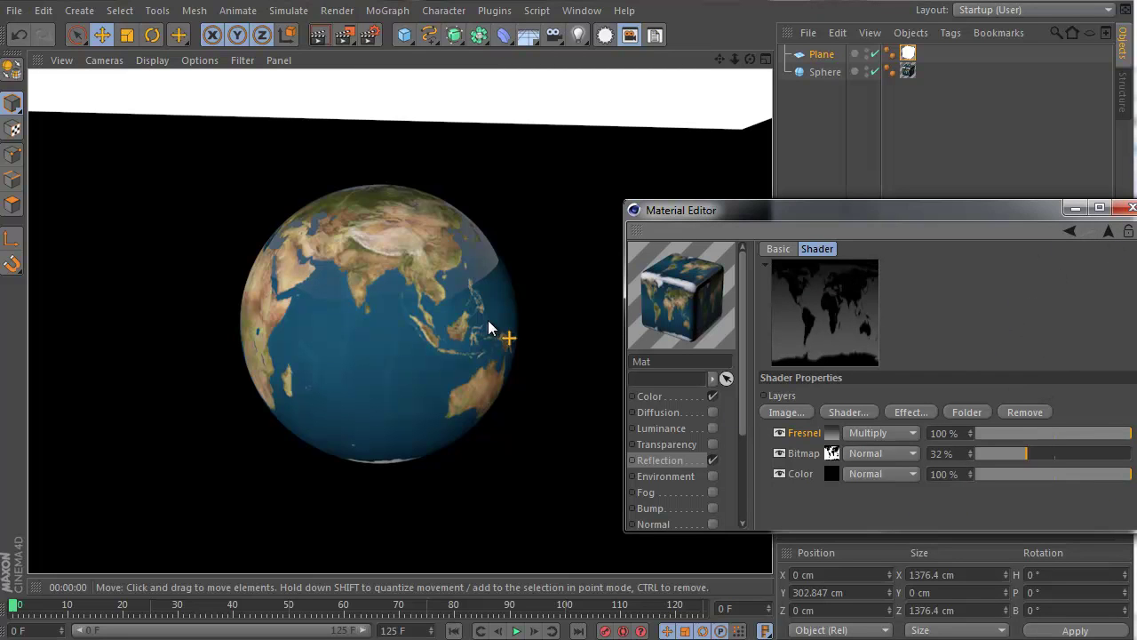
pyautogui.click(1108, 232)
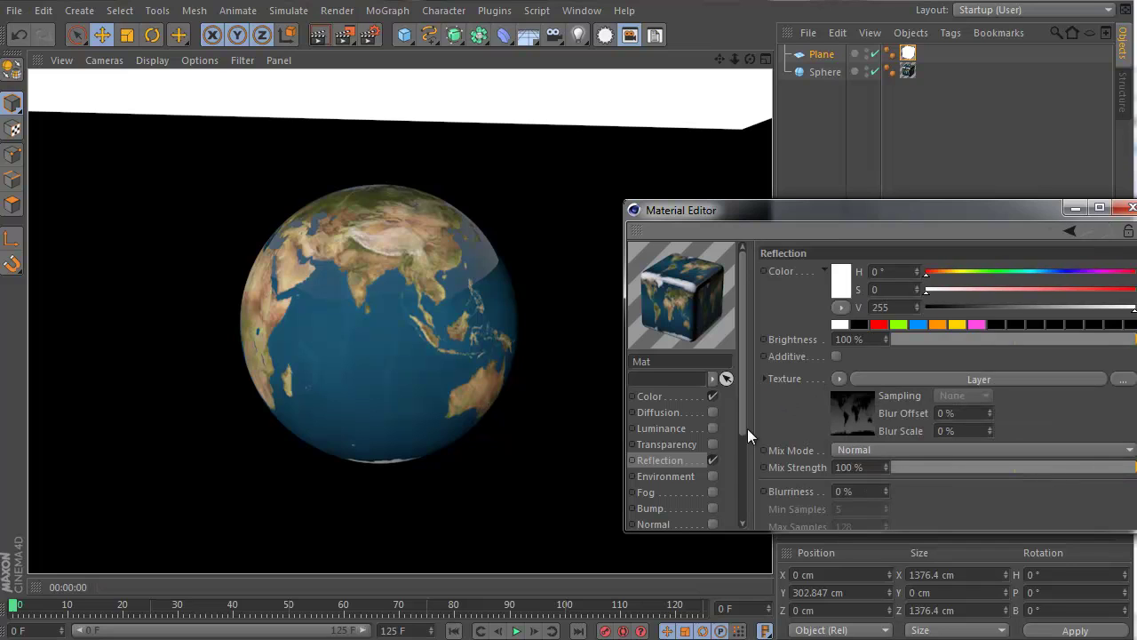
pyautogui.click(679, 434)
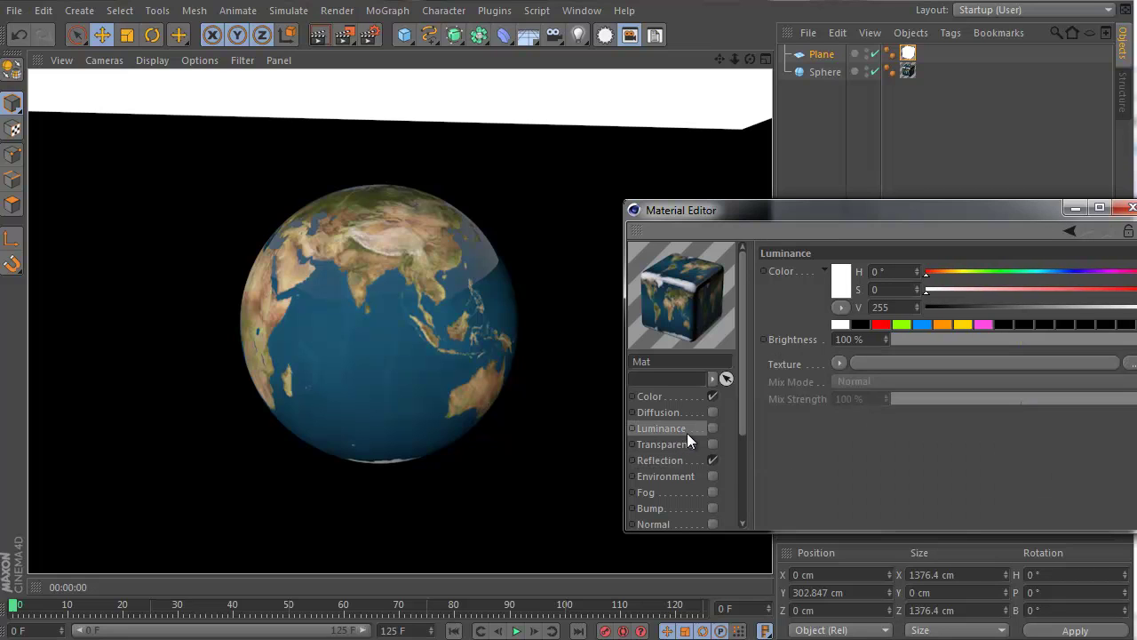
pyautogui.click(712, 430)
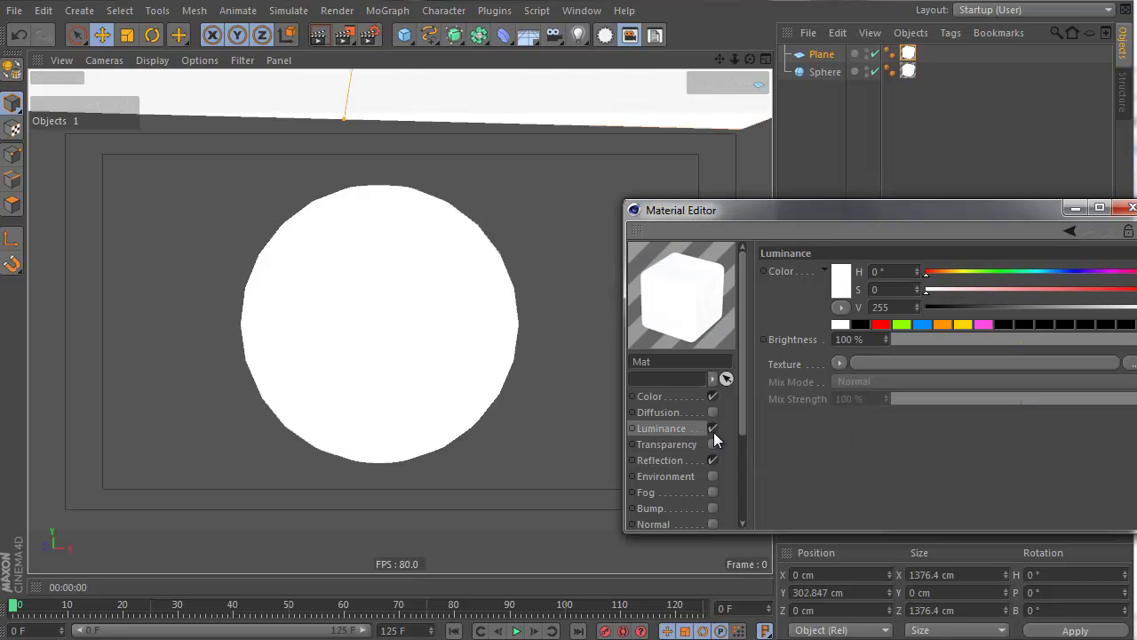
pyautogui.click(317, 35)
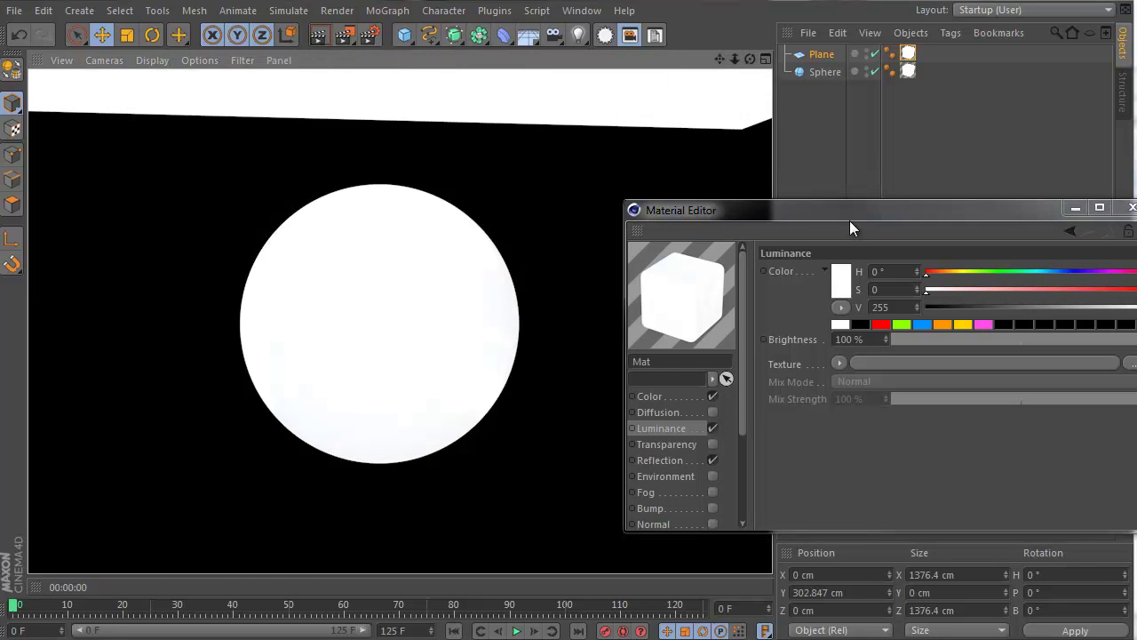
# Step: Load a Fresnel shader as the Luminance texture and show the material preview on a sphere
pyautogui.click(841, 364)
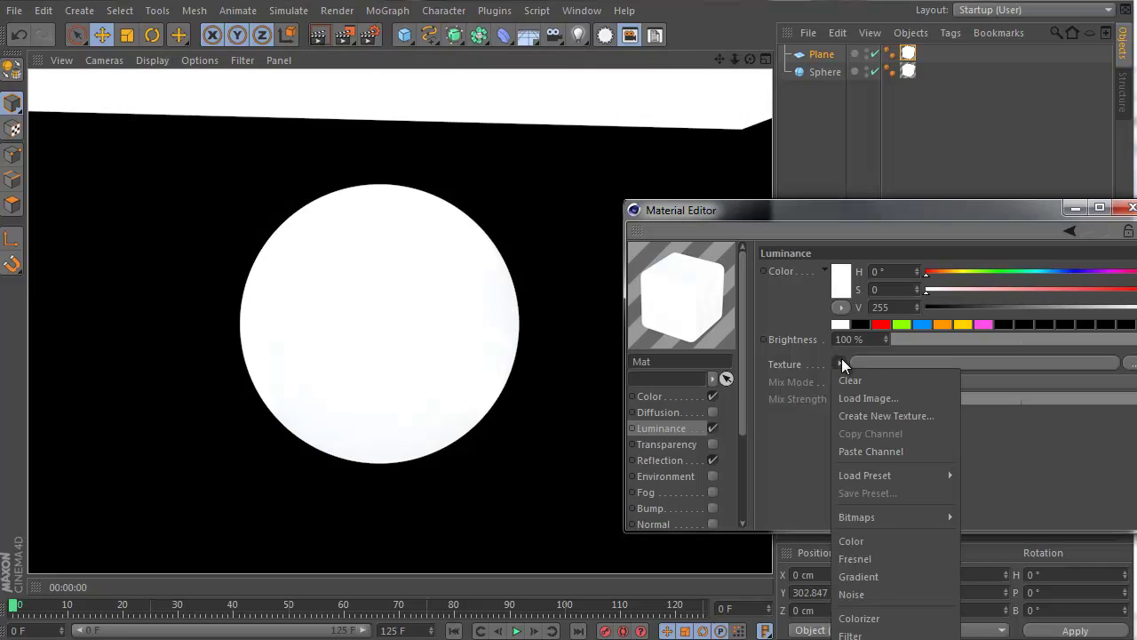
pyautogui.click(909, 556)
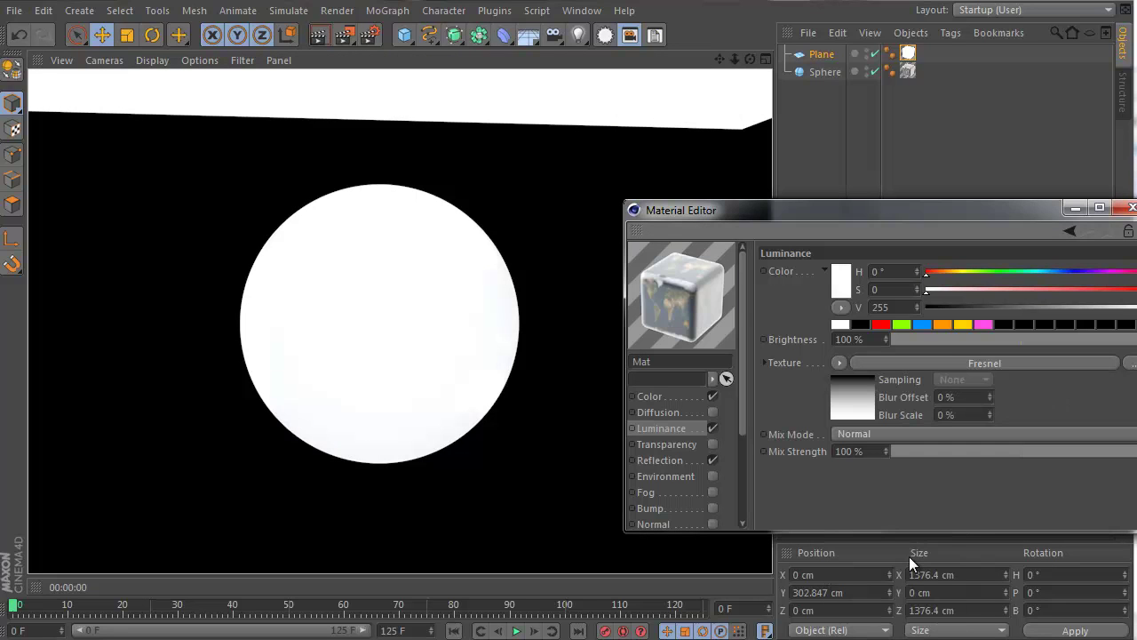
pyautogui.rightClick(668, 283)
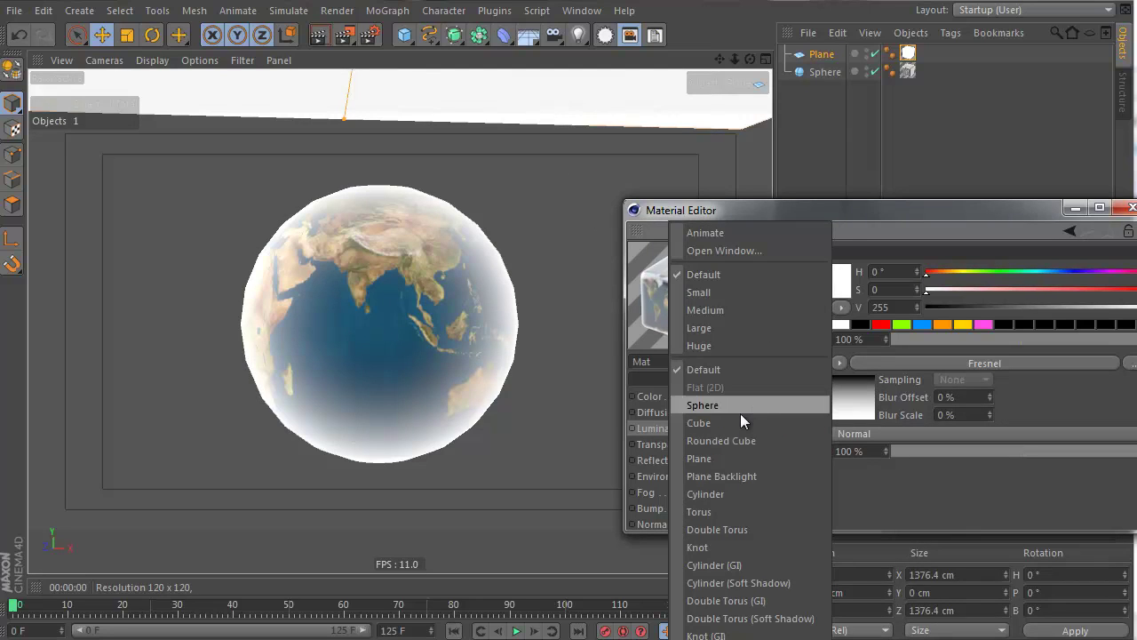
pyautogui.click(740, 407)
pyautogui.rightClick(696, 299)
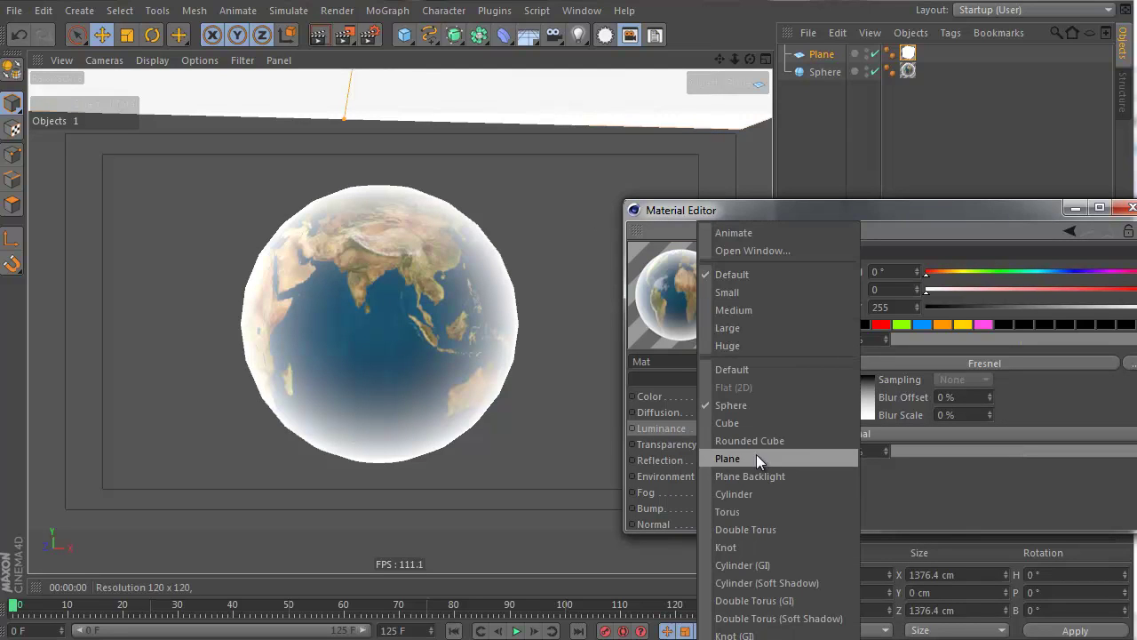
pyautogui.click(754, 440)
pyautogui.rightClick(691, 310)
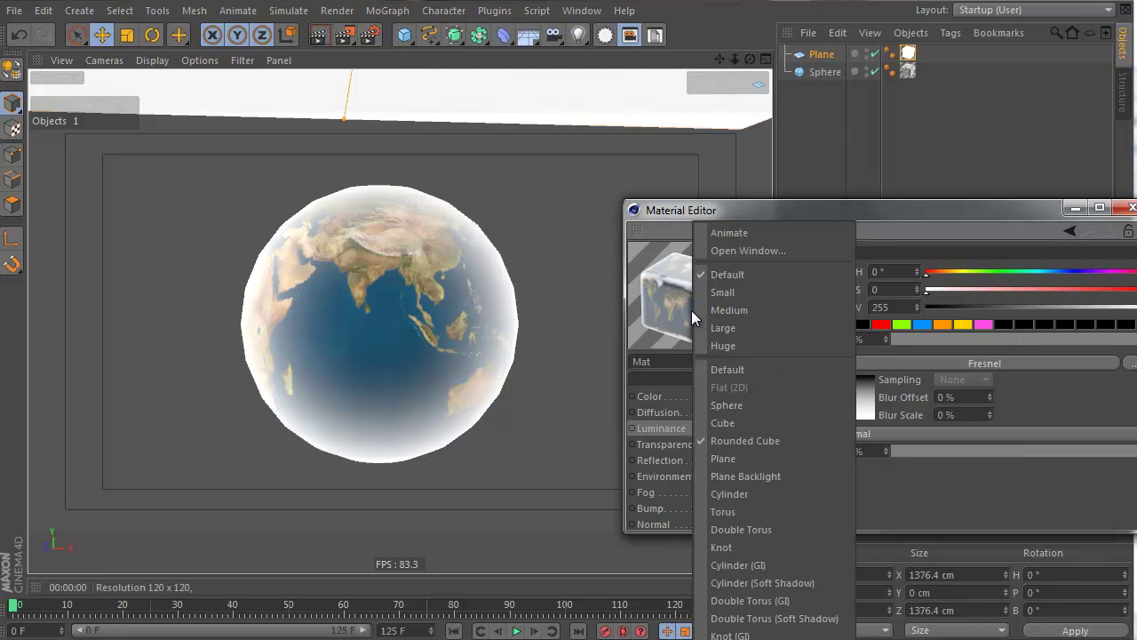
pyautogui.click(755, 405)
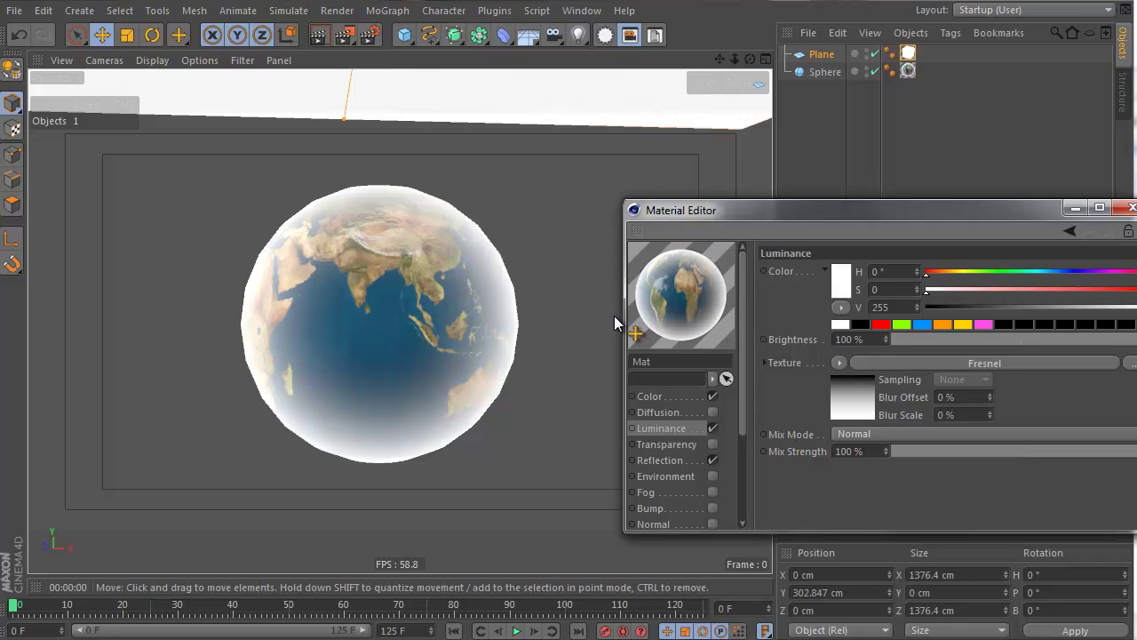
# Step: Render the view and look over the luminance Fresnel shader's gradient properties
pyautogui.click(327, 34)
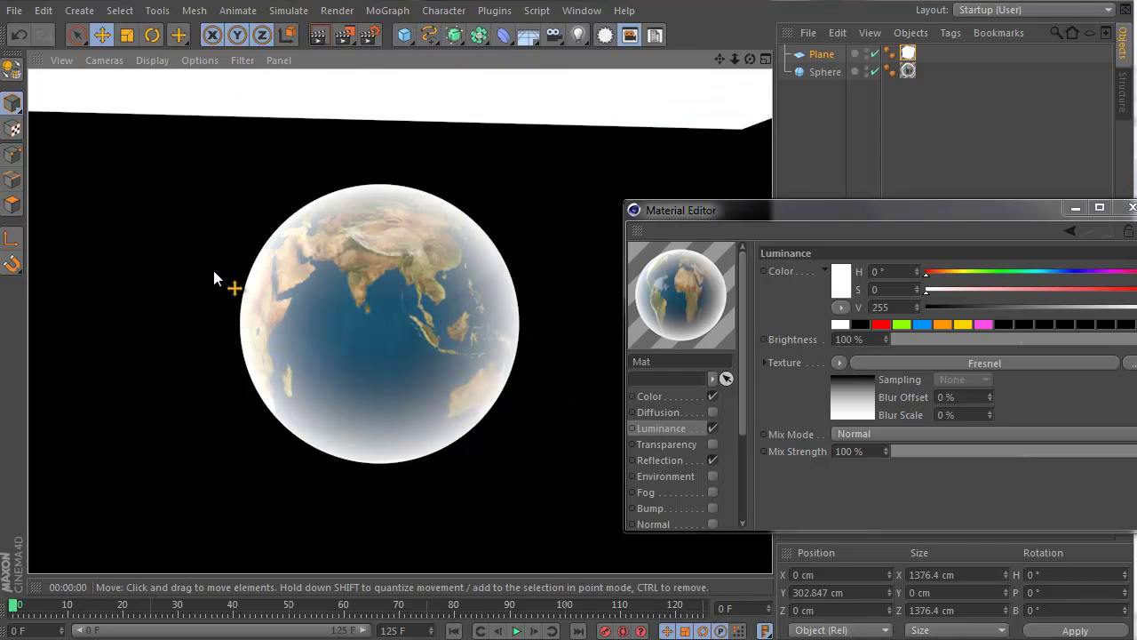
pyautogui.click(861, 395)
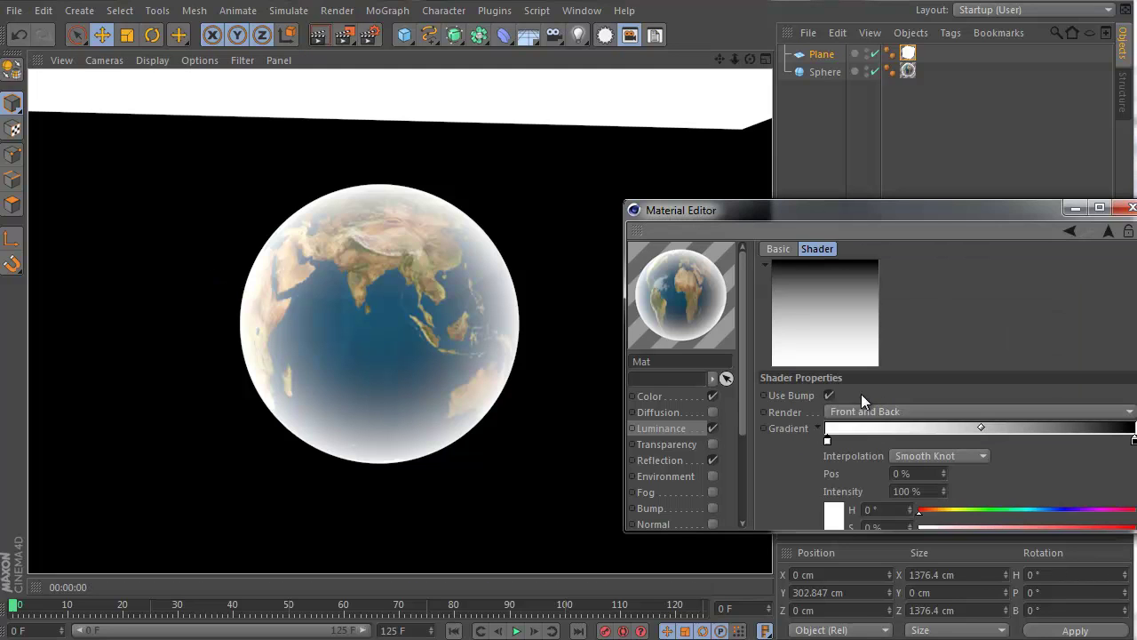
pyautogui.click(1112, 238)
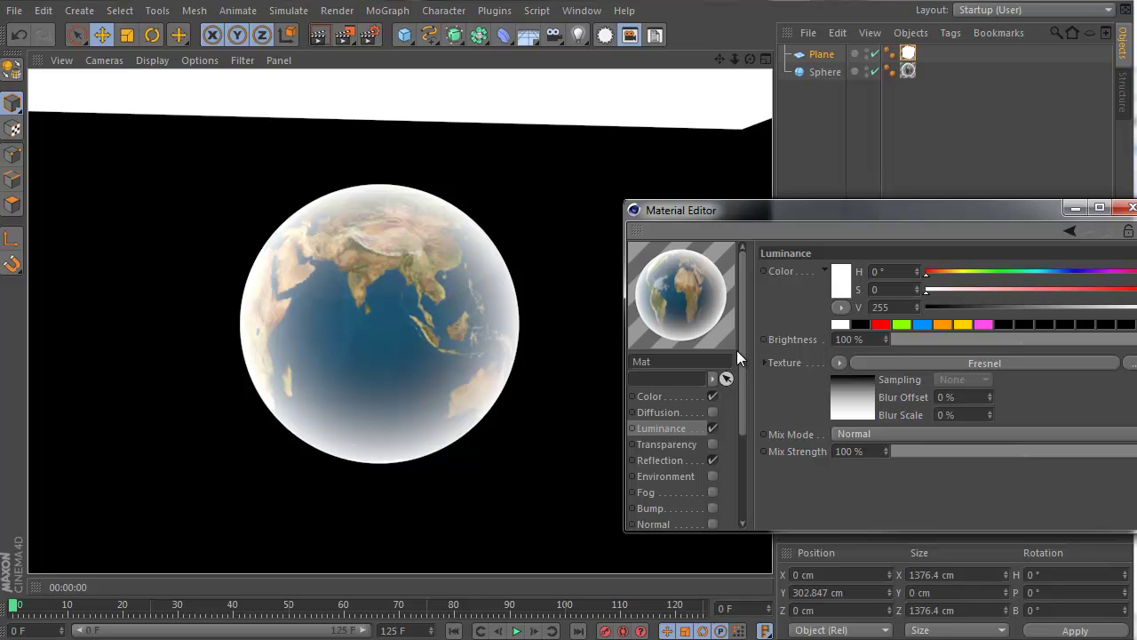
# Step: Try earthspec1k.jpg from the tex folder as the Luminance texture, and undo the replacement
pyautogui.click(462, 638)
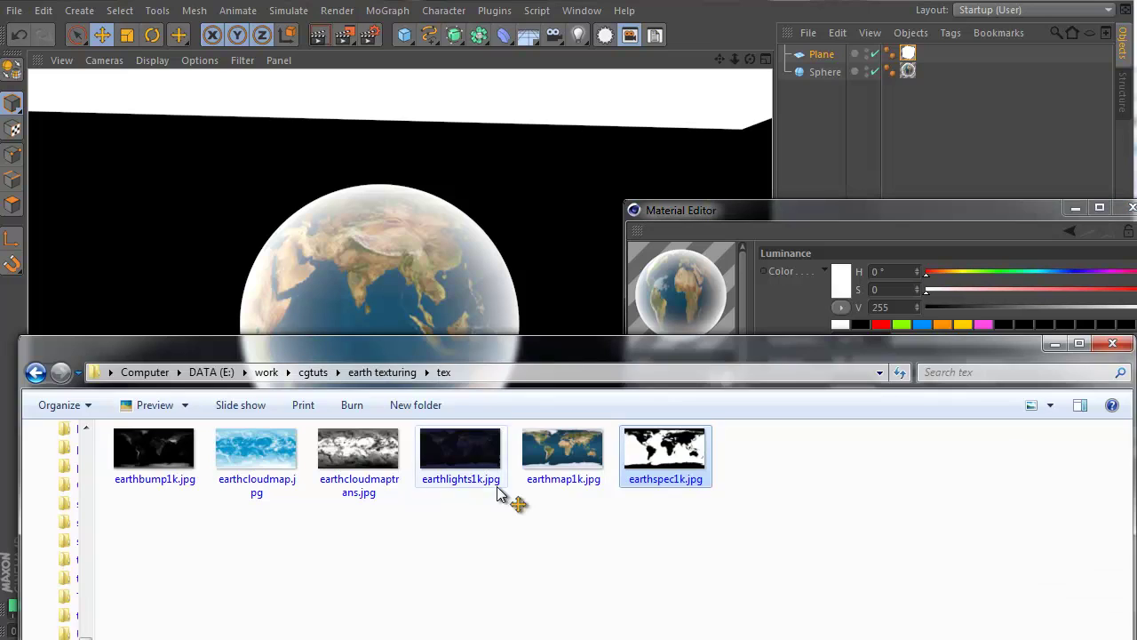
pyautogui.moveTo(711, 378); pyautogui.dragTo(549, 460)
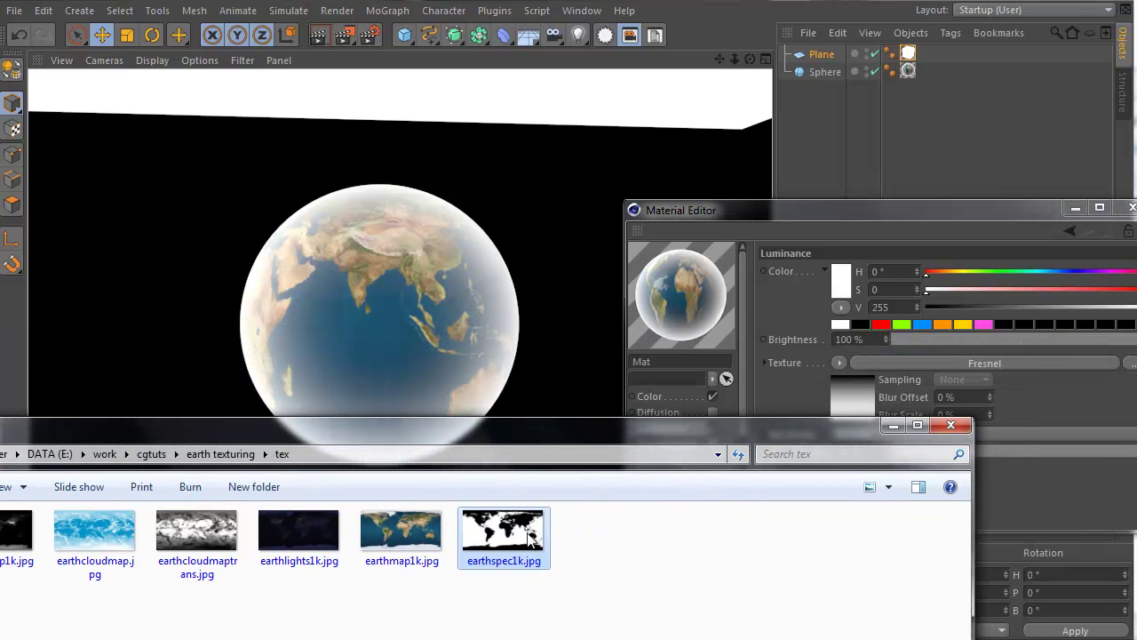
pyautogui.moveTo(525, 542); pyautogui.dragTo(1008, 359)
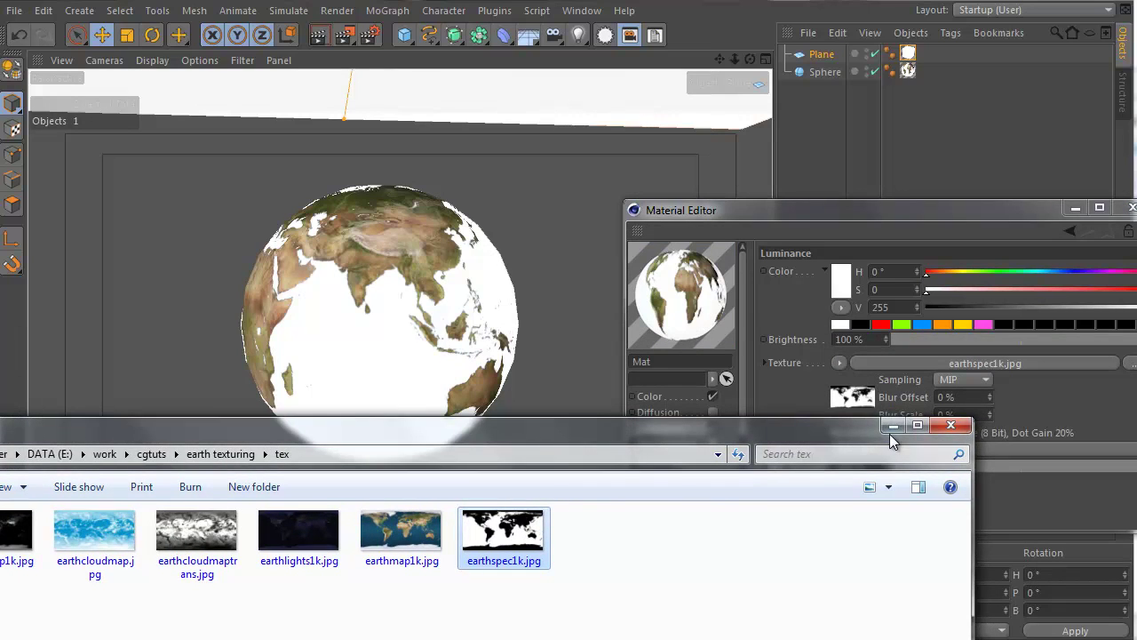
pyautogui.click(893, 424)
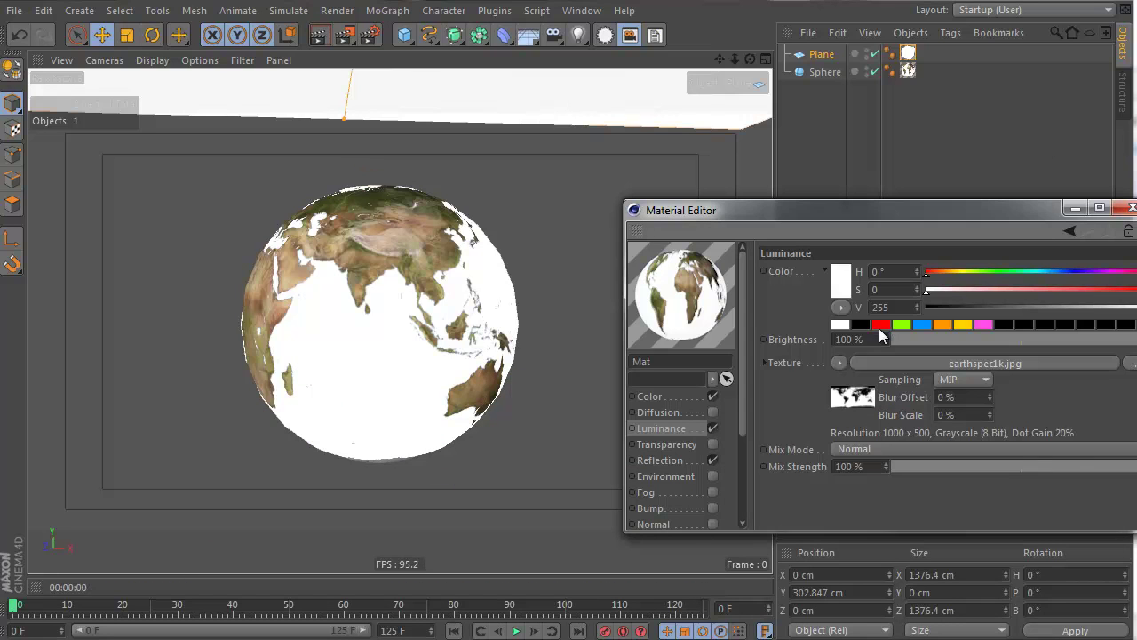
pyautogui.hotkey('ctrl', 'z')
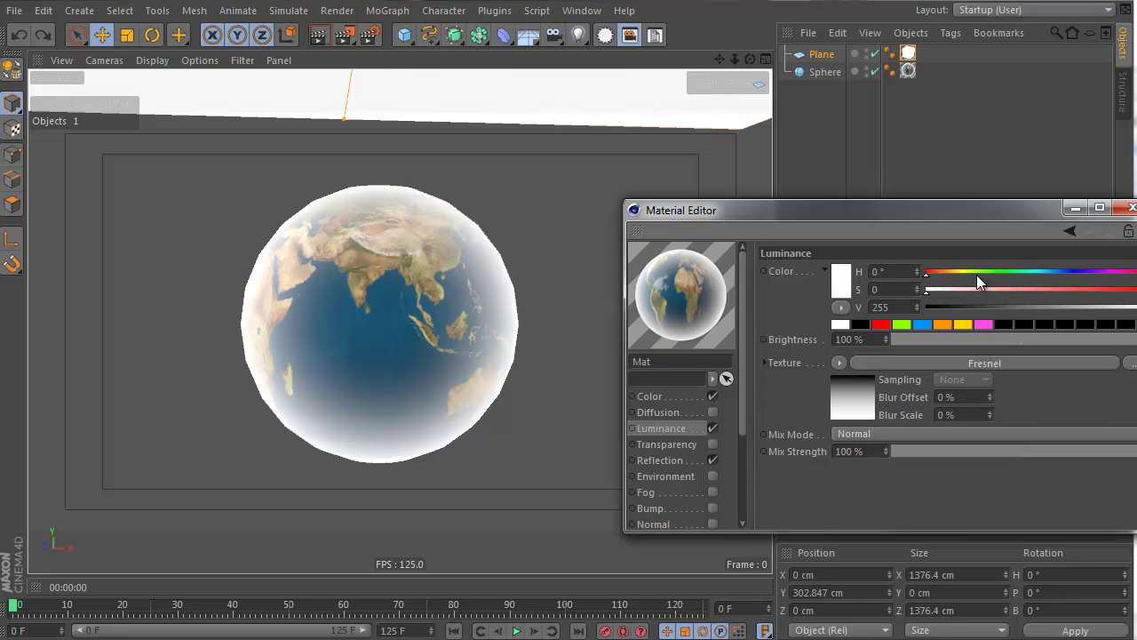
# Step: Set the Luminance mix mode to Multiply and its color to a muted blue with H 199°, S 84, V 154
pyautogui.moveTo(976, 272); pyautogui.dragTo(1136, 291)
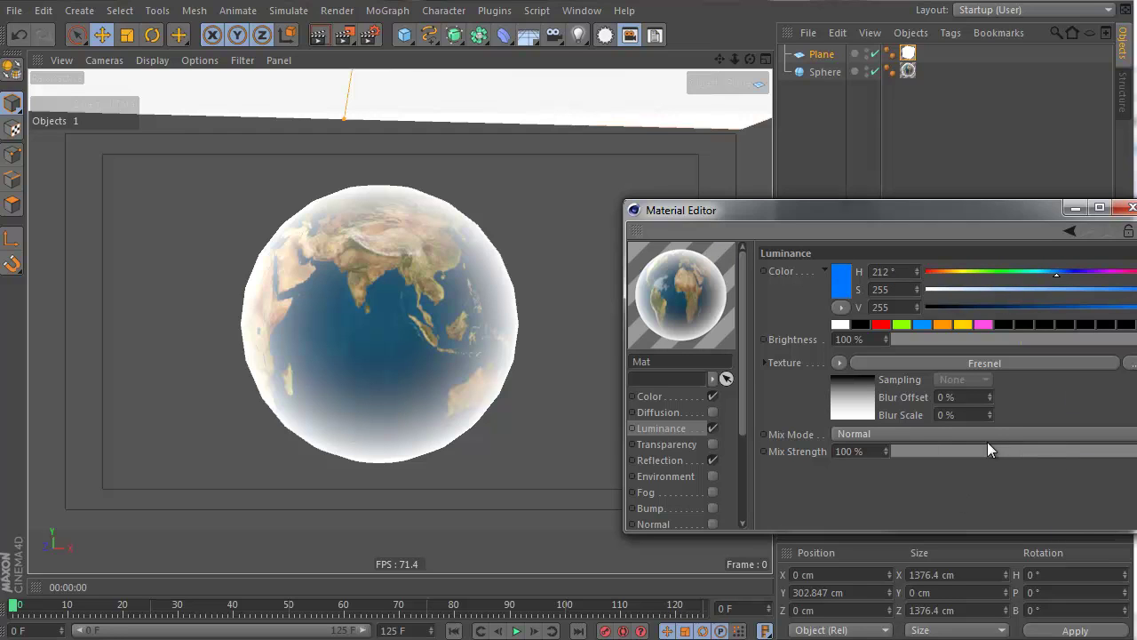
pyautogui.click(912, 435)
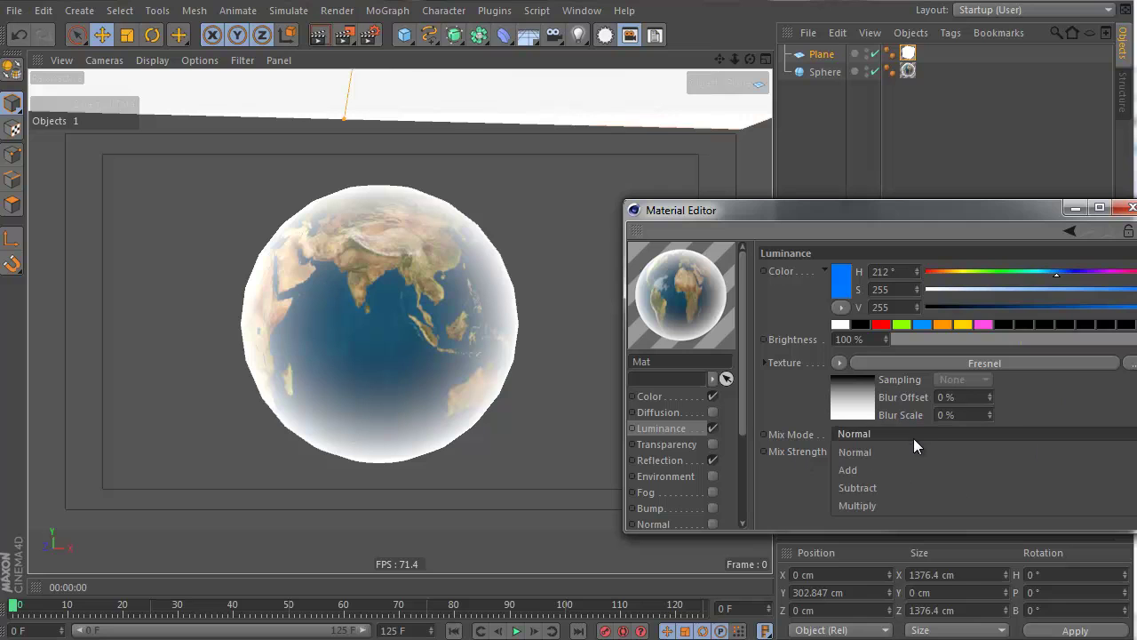
pyautogui.click(899, 505)
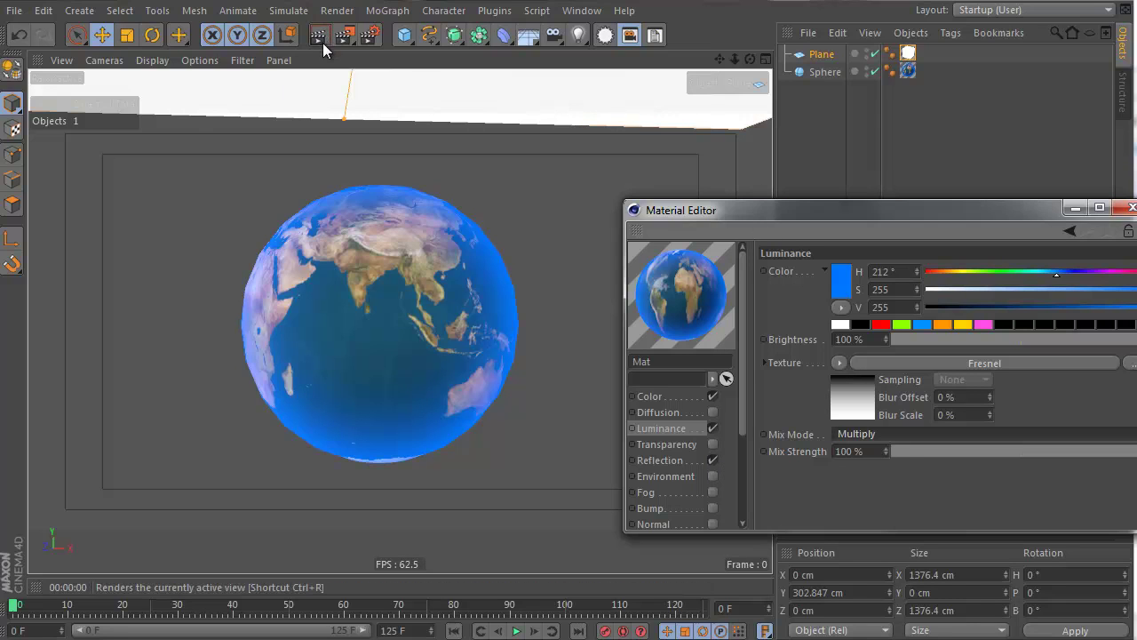
pyautogui.moveTo(1090, 297); pyautogui.dragTo(1014, 311)
pyautogui.moveTo(1116, 310); pyautogui.dragTo(1049, 274)
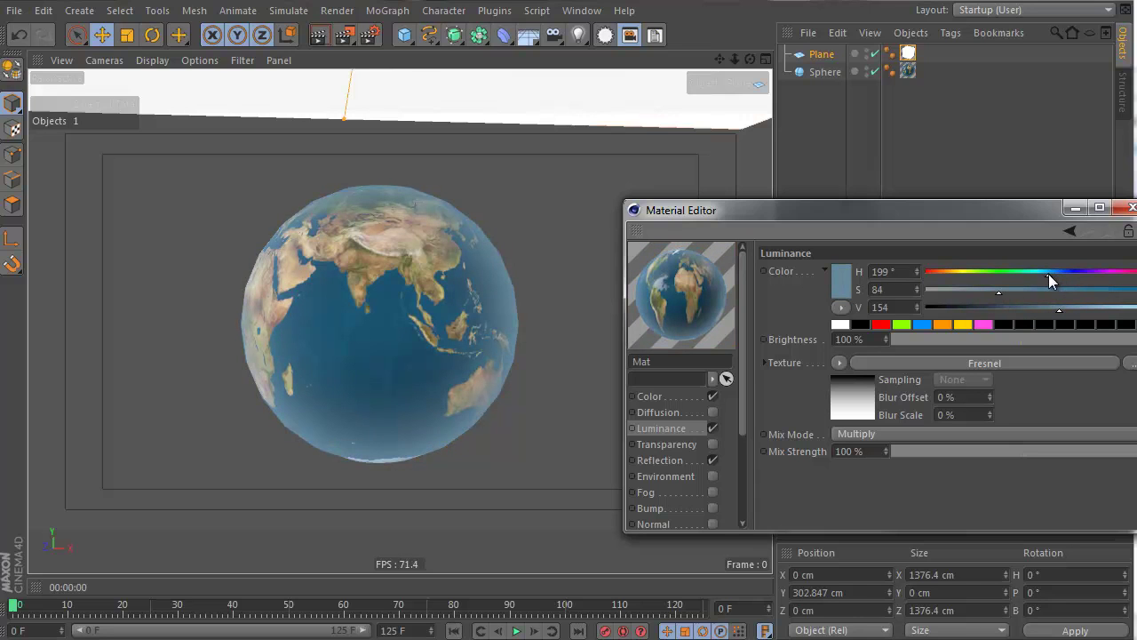
# Step: Narrow the luminance Fresnel glow by moving the gradient's black knot to about 50.58%, and return to the Luminance channel
pyautogui.click(846, 393)
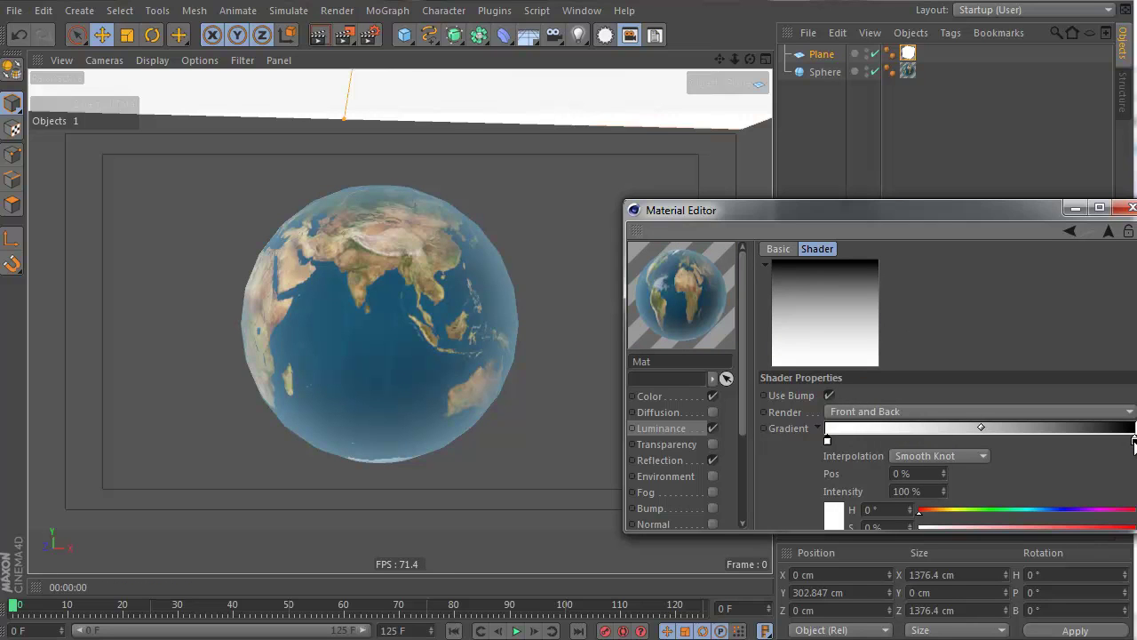
pyautogui.moveTo(1133, 442); pyautogui.dragTo(1022, 540)
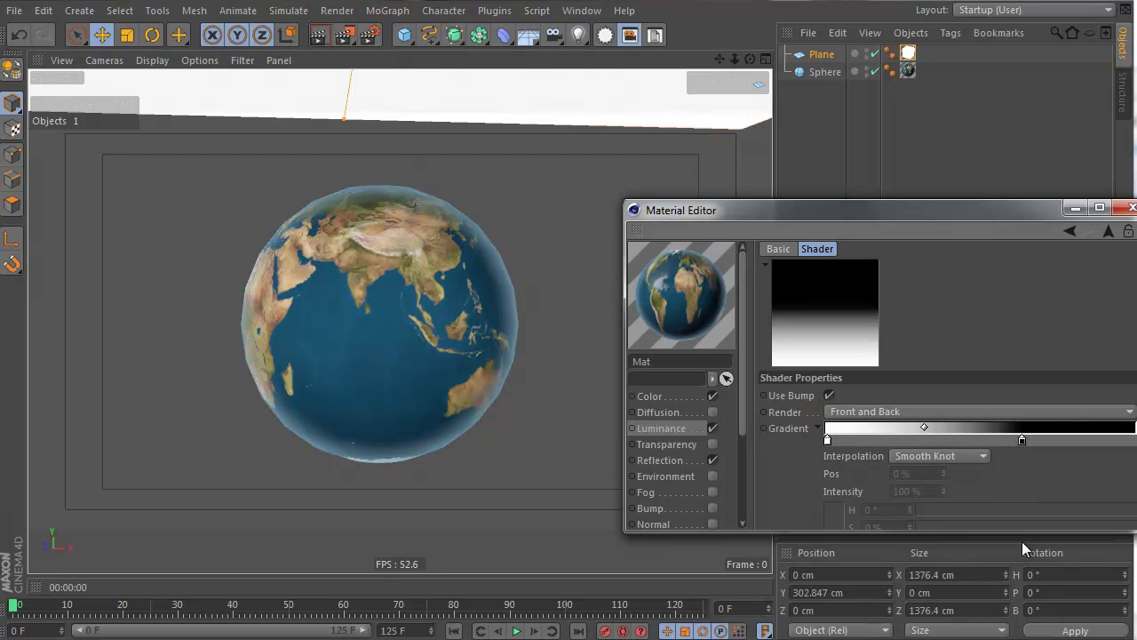
pyautogui.moveTo(1020, 440); pyautogui.dragTo(983, 441)
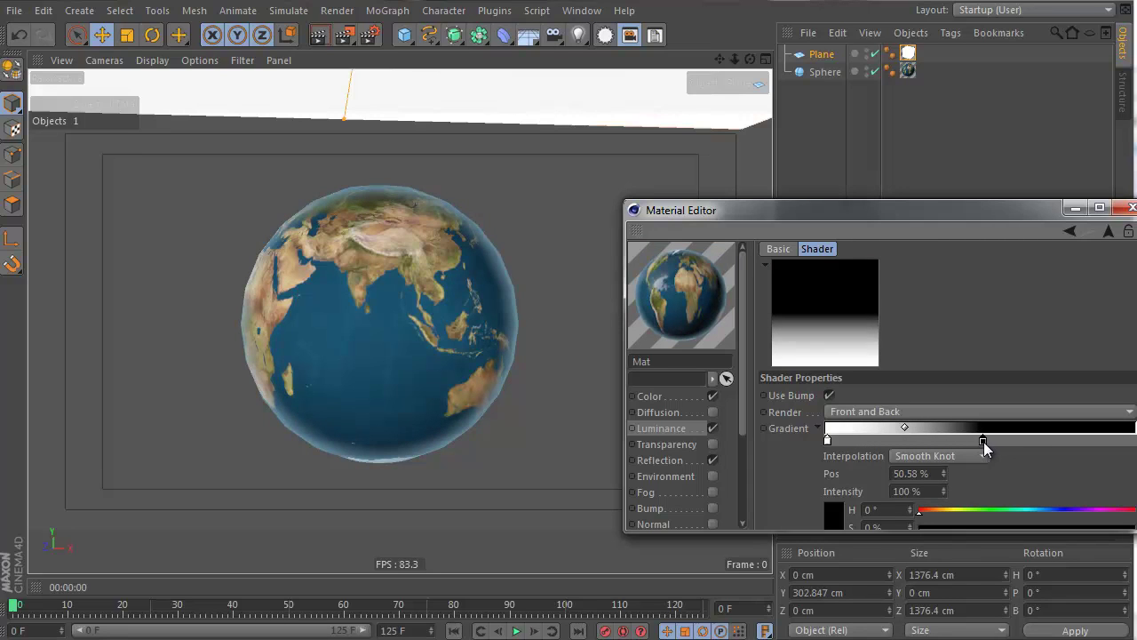
pyautogui.click(1108, 233)
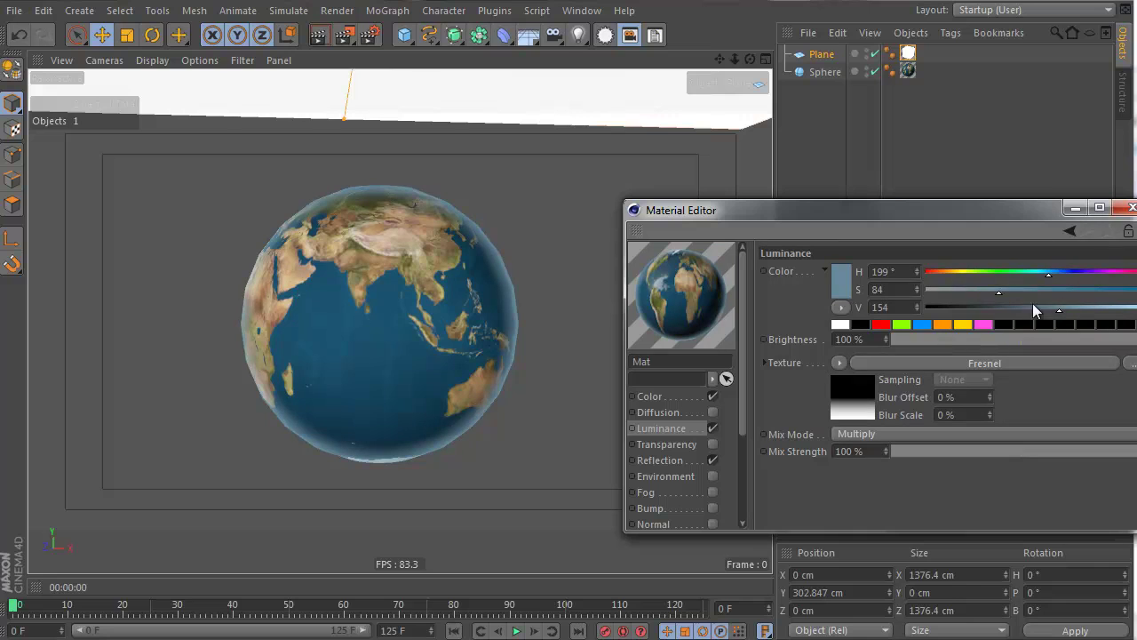
# Step: Brighten the luminance color to V 193 and render the view, dismissing the calendar reminder in the browser
pyautogui.moveTo(1070, 311)
pyautogui.mouseDown()
pyautogui.moveTo(1110, 311)
pyautogui.moveTo(1093, 308)
pyautogui.mouseUp()
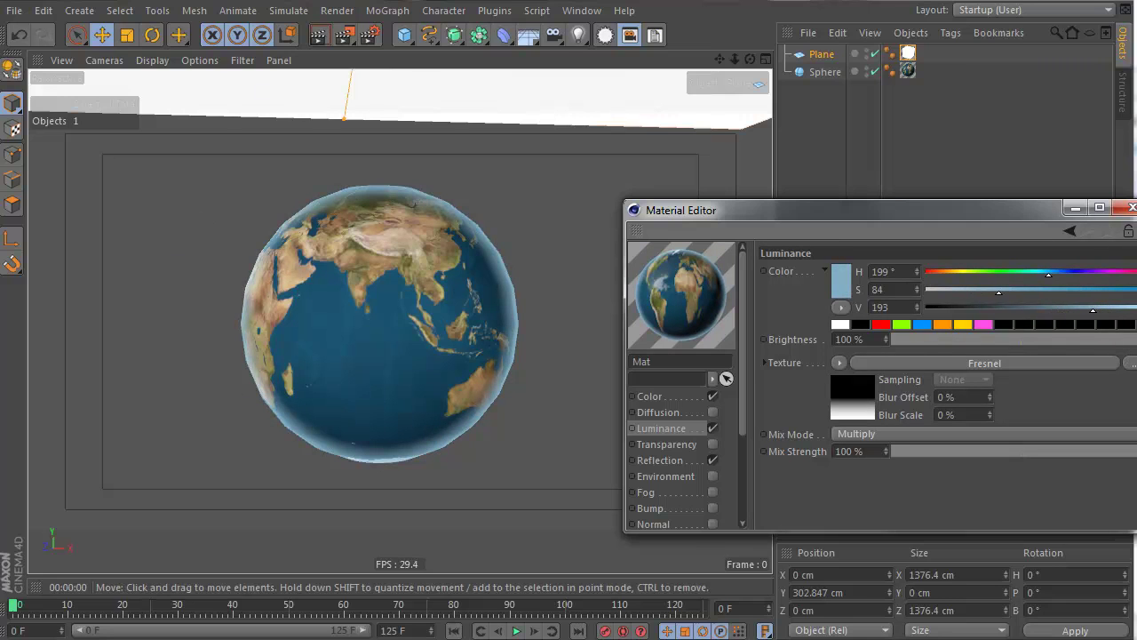
pyautogui.click(322, 35)
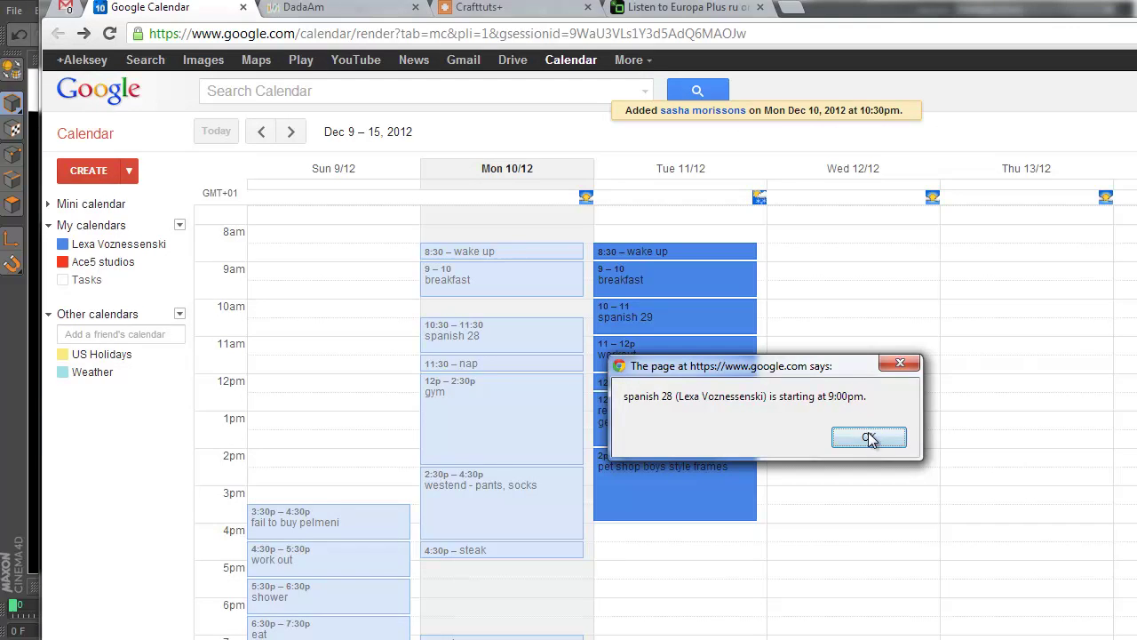
pyautogui.click(867, 437)
pyautogui.hotkey('alt', 'Tab')
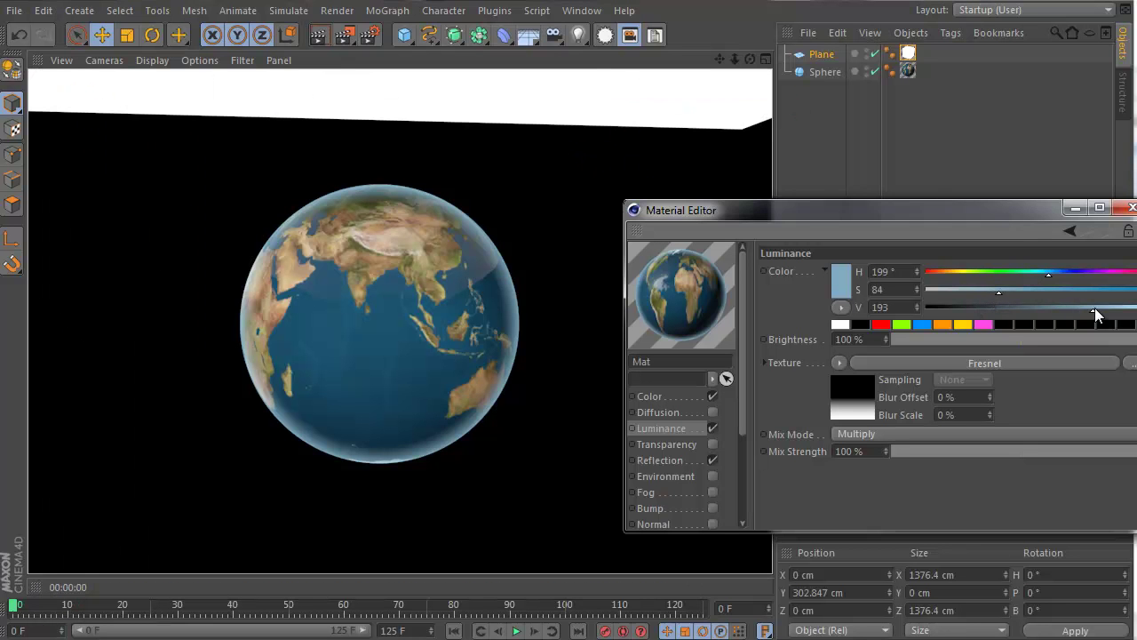
# Step: Set the luminance color to H 186° and V 125 and render the view
pyautogui.moveTo(1089, 309)
pyautogui.mouseDown()
pyautogui.moveTo(1060, 308)
pyautogui.moveTo(1040, 280)
pyautogui.moveTo(1036, 308)
pyautogui.mouseUp()
pyautogui.click(1044, 273)
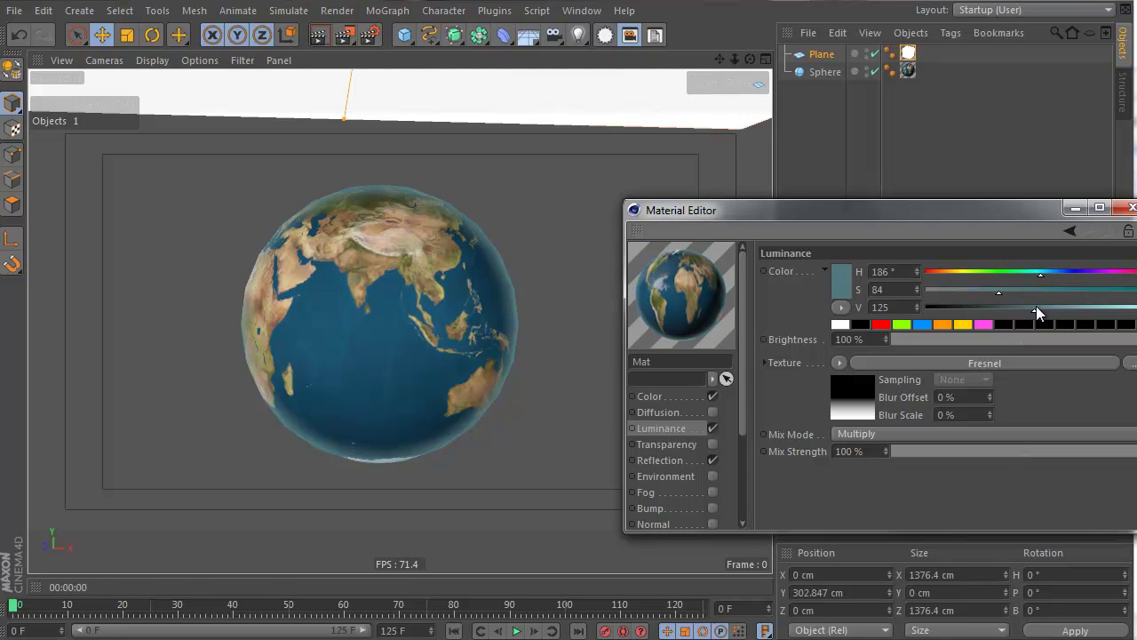
pyautogui.click(313, 40)
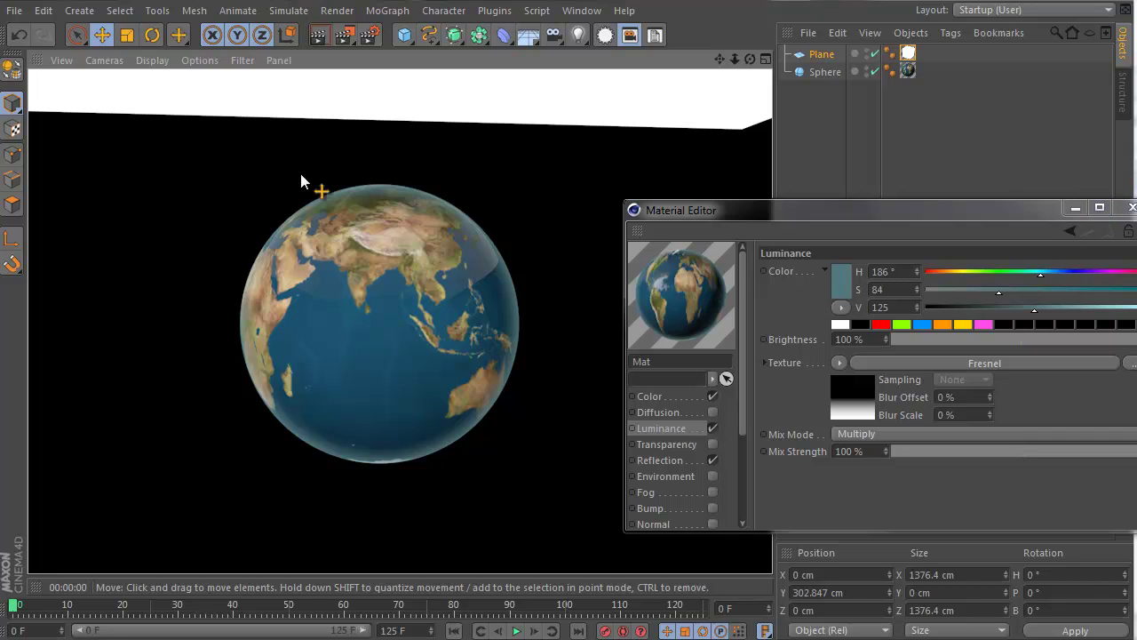
# Step: Rotate the sphere to a heading of about 174.4° so the Americas face the camera
pyautogui.click(869, 77)
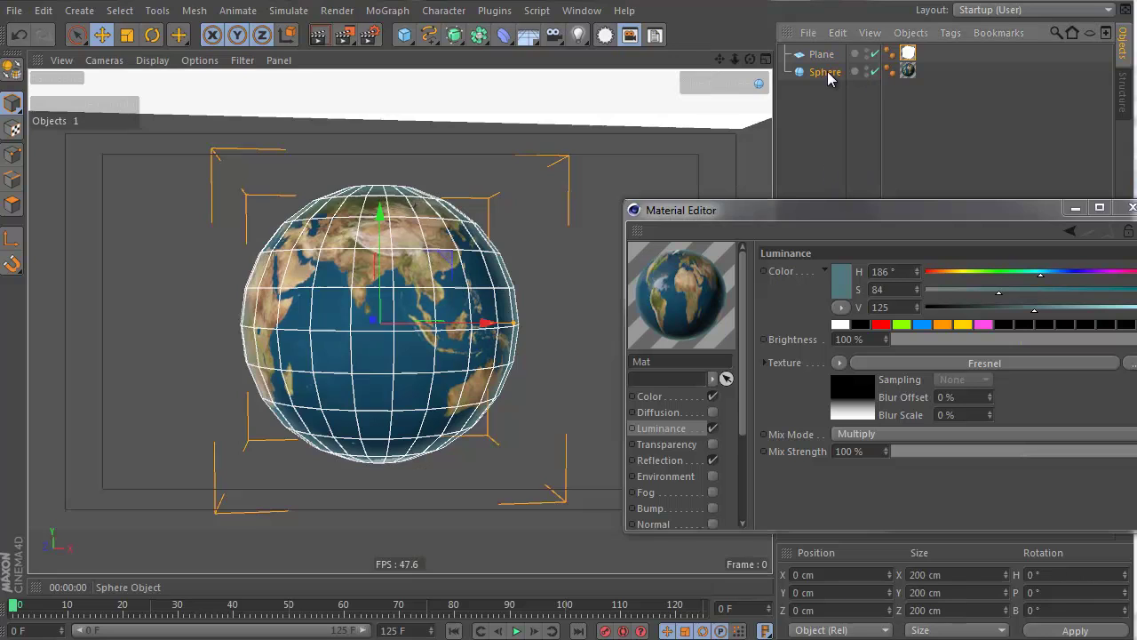
pyautogui.press('r')
pyautogui.moveTo(329, 325); pyautogui.dragTo(719, 310)
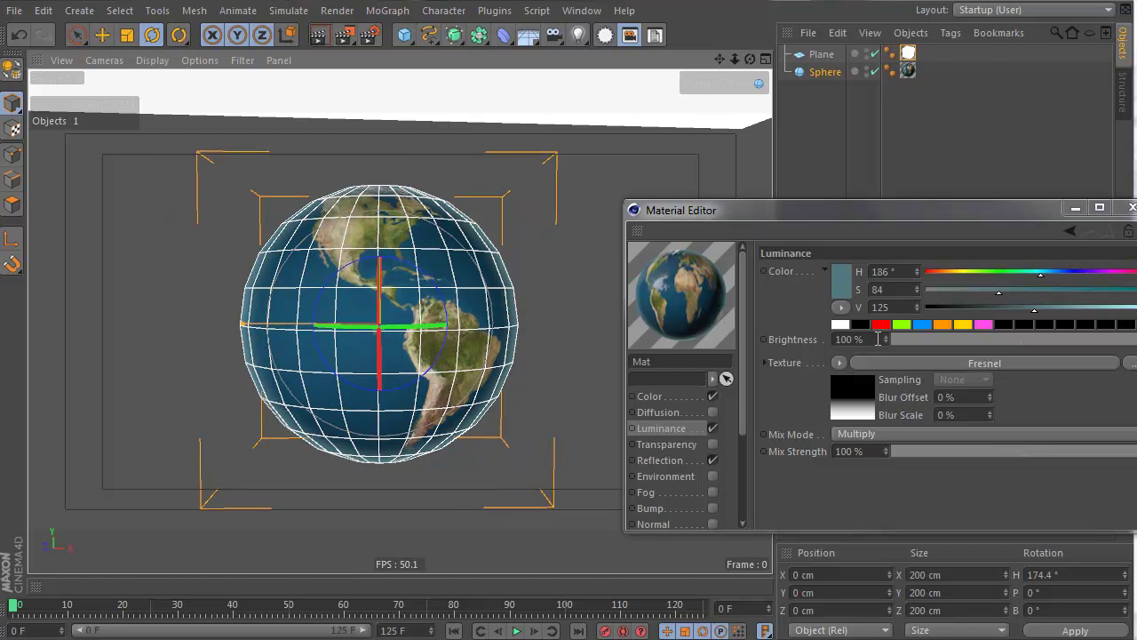
# Step: Wrap the Color channel's earthmap1k.jpg texture in a Layer shader and open its layer properties
pyautogui.click(649, 397)
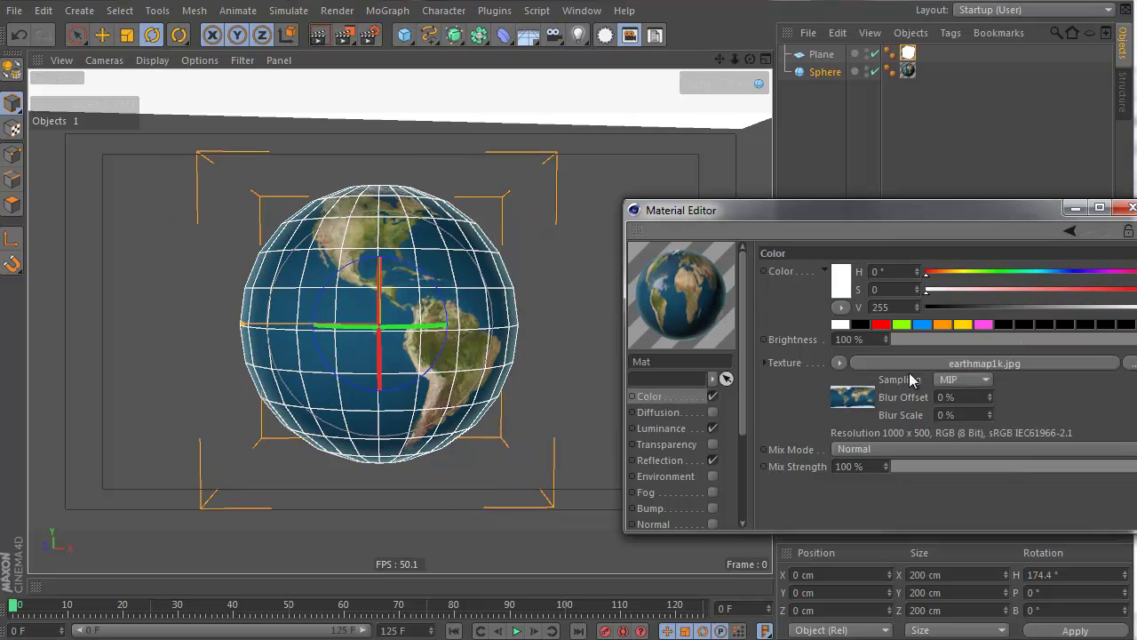
pyautogui.click(838, 362)
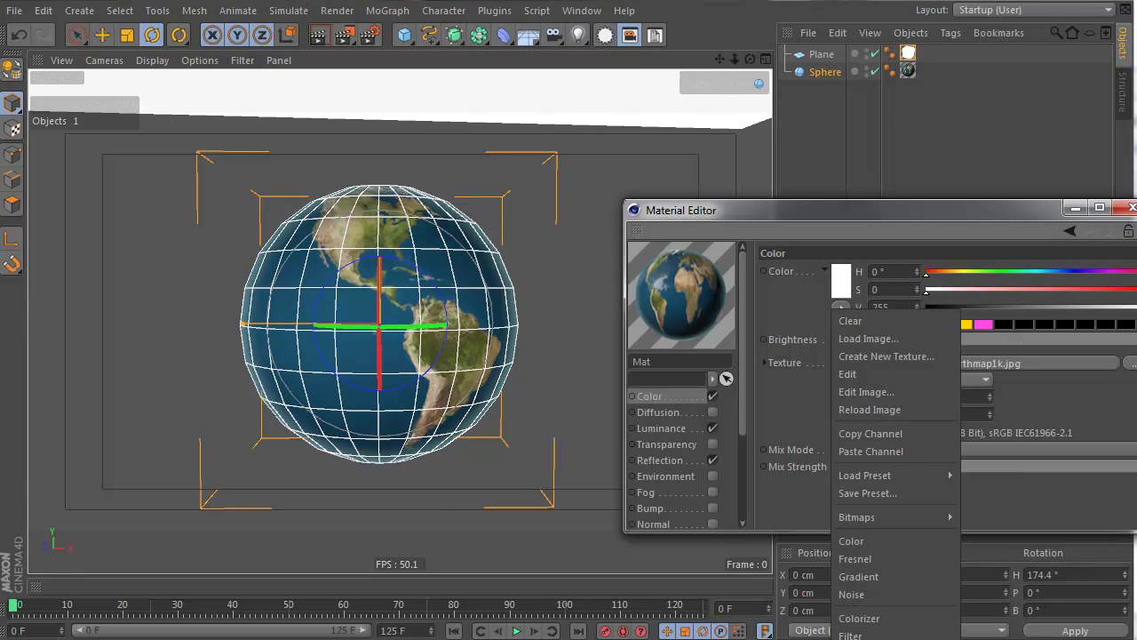
pyautogui.click(858, 629)
pyautogui.click(863, 397)
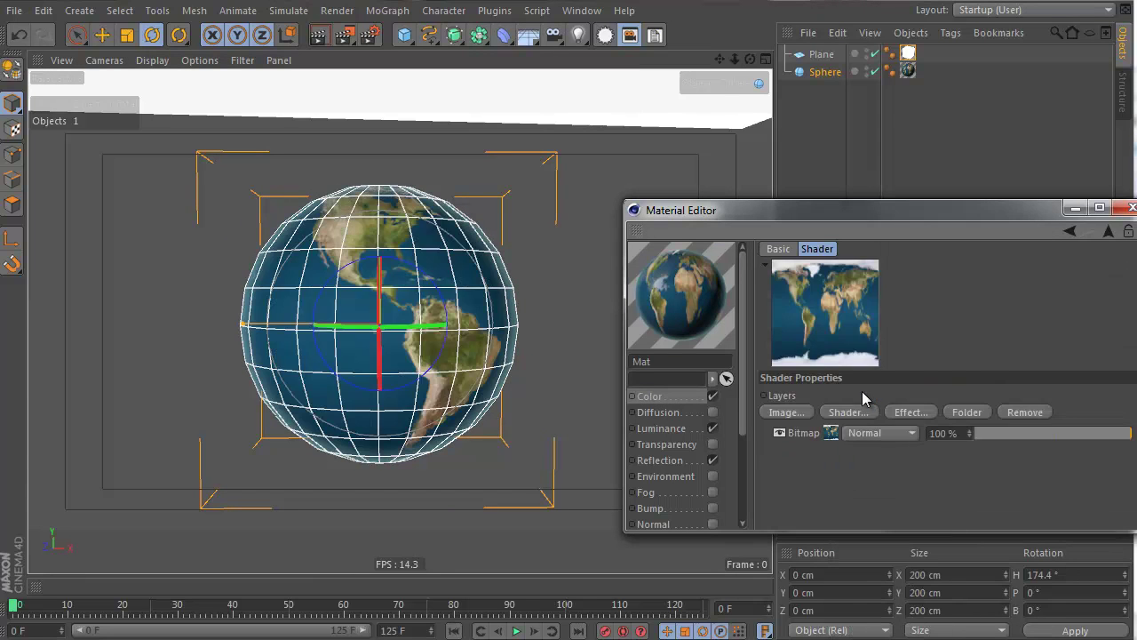
# Step: Add a Hue / Sat / Lightness effect above the bitmap layer with hue 3° and saturation 29%
pyautogui.click(910, 412)
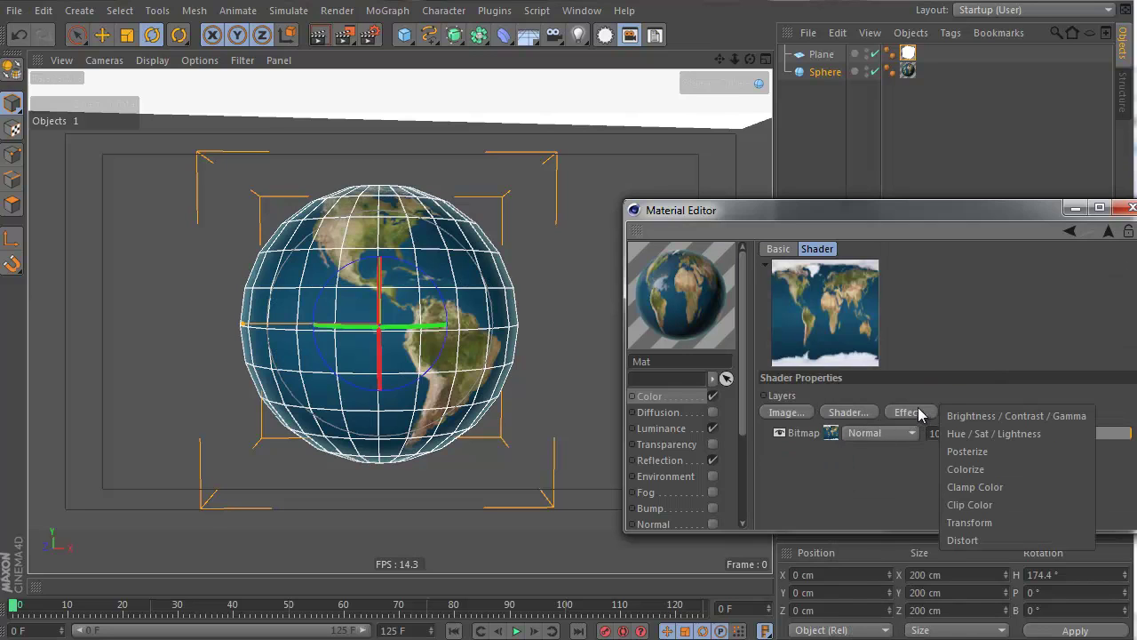
pyautogui.click(1026, 434)
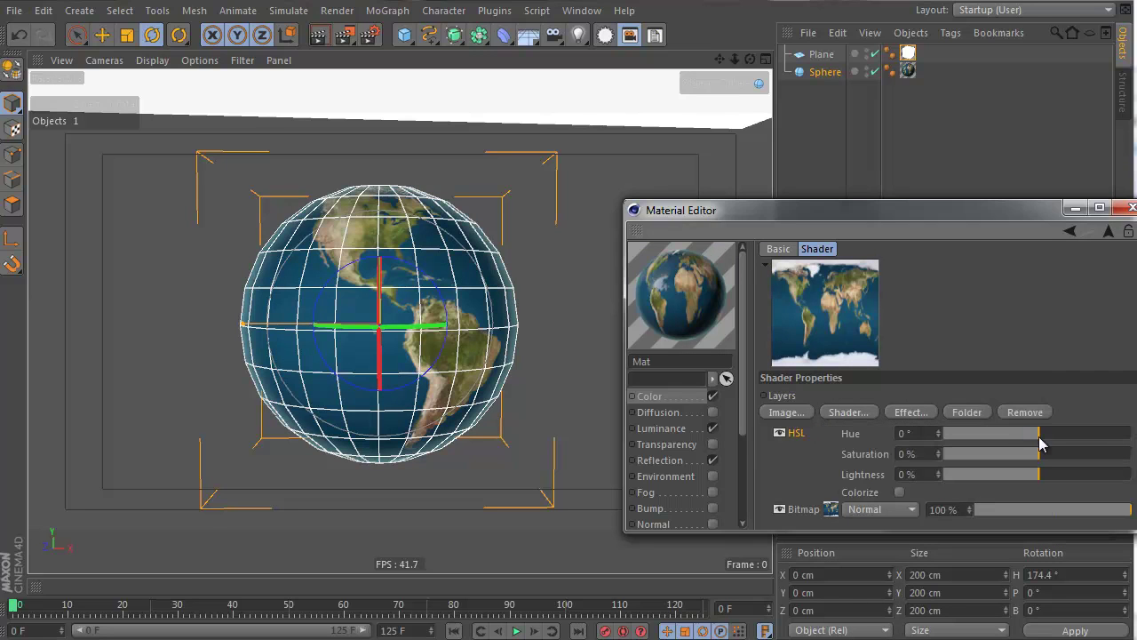
pyautogui.moveTo(1039, 435); pyautogui.dragTo(1066, 465)
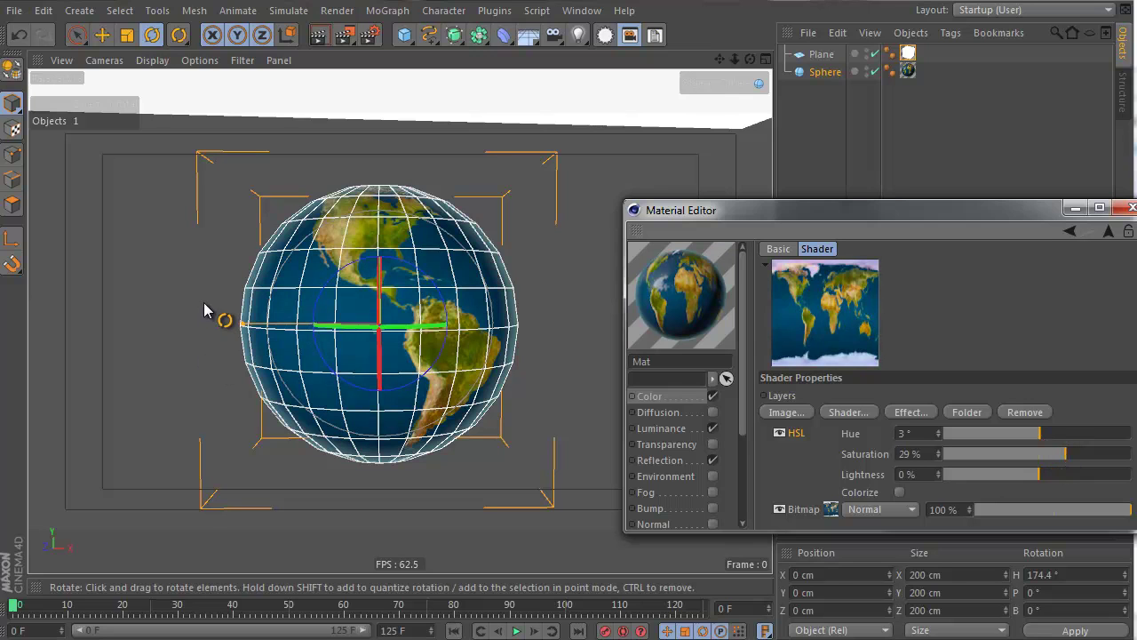
# Step: Render the view and play through the finished Earth reference clip for comparison
pyautogui.click(316, 37)
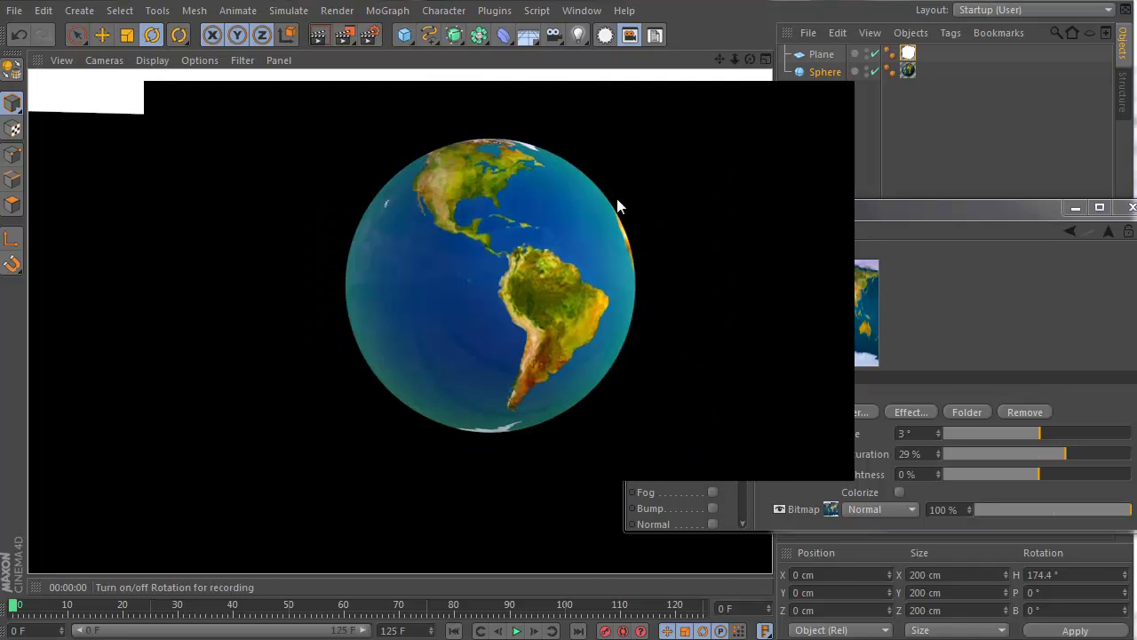
pyautogui.moveTo(507, 472)
pyautogui.moveTo(258, 452); pyautogui.dragTo(221, 439)
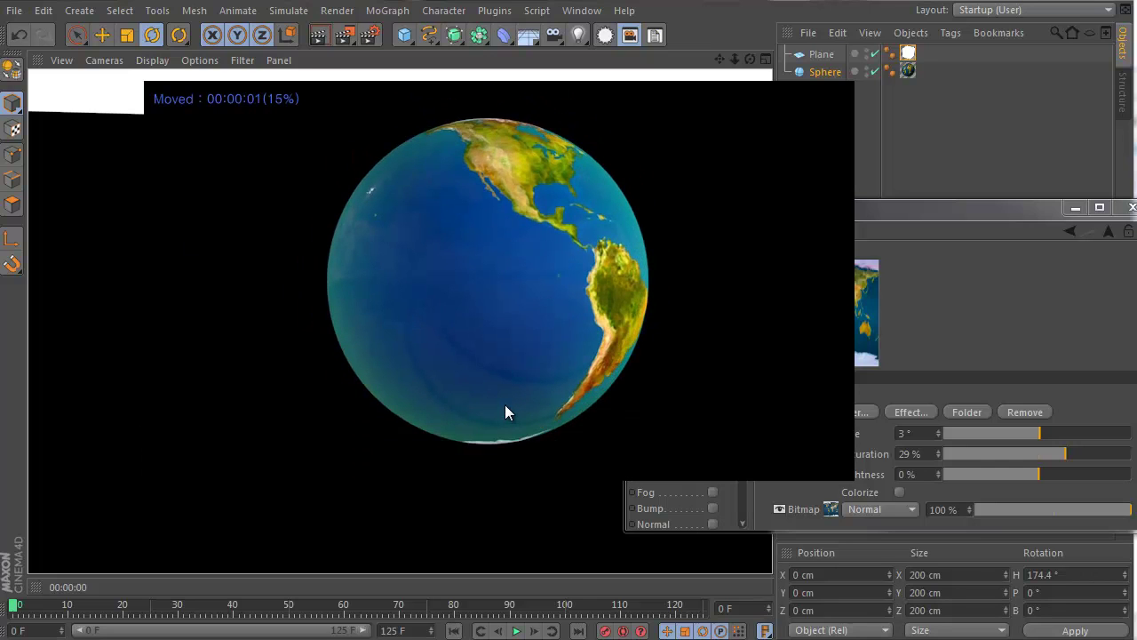
pyautogui.click(848, 8)
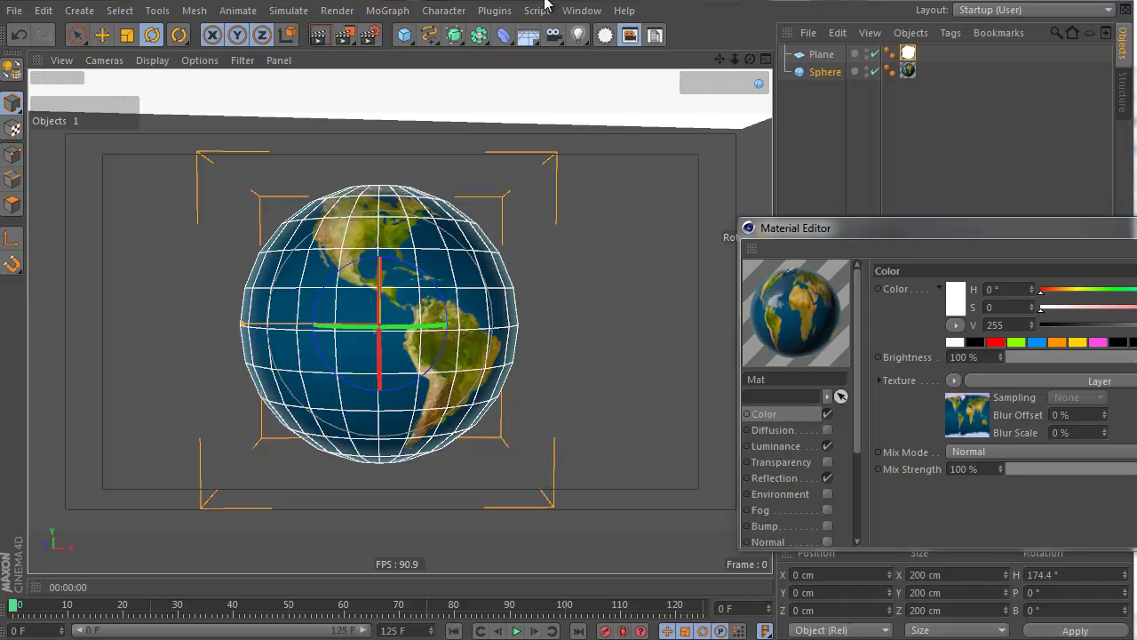
# Step: Open the HDRI folder of the Prime presets' materials in the Content Browser
pyautogui.moveTo(844, 226); pyautogui.dragTo(788, 217)
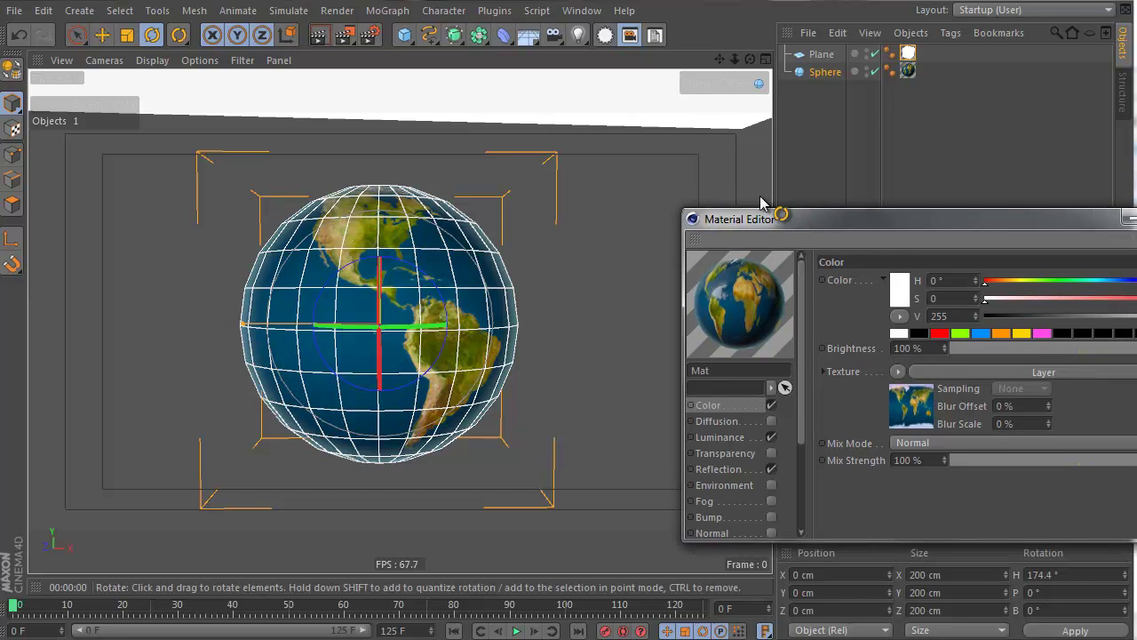
pyautogui.click(568, 11)
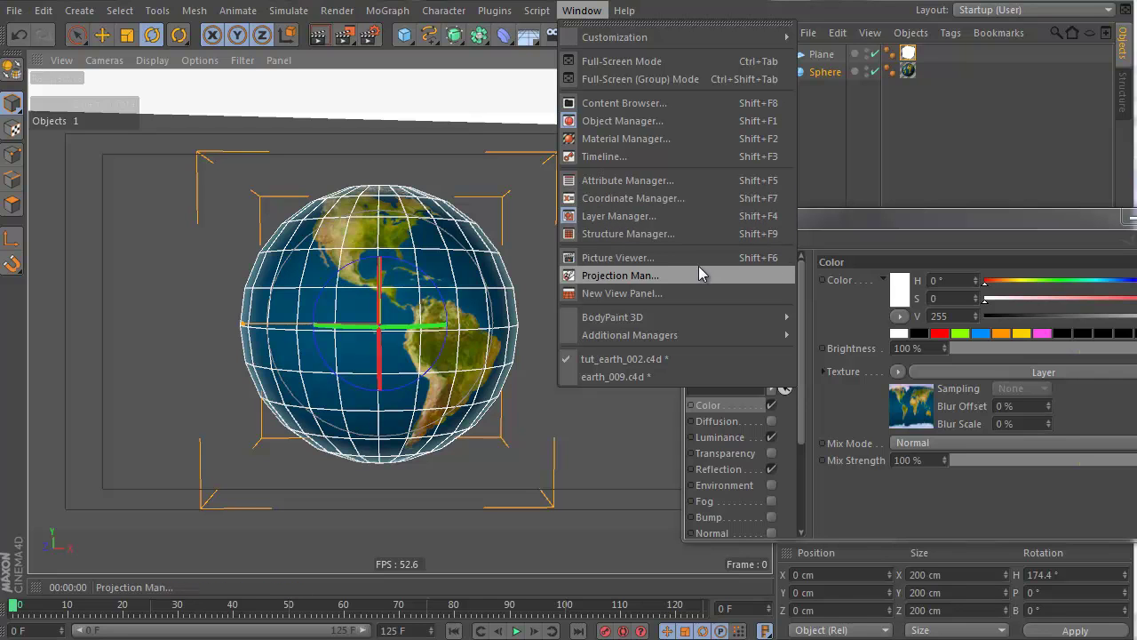
pyautogui.click(719, 104)
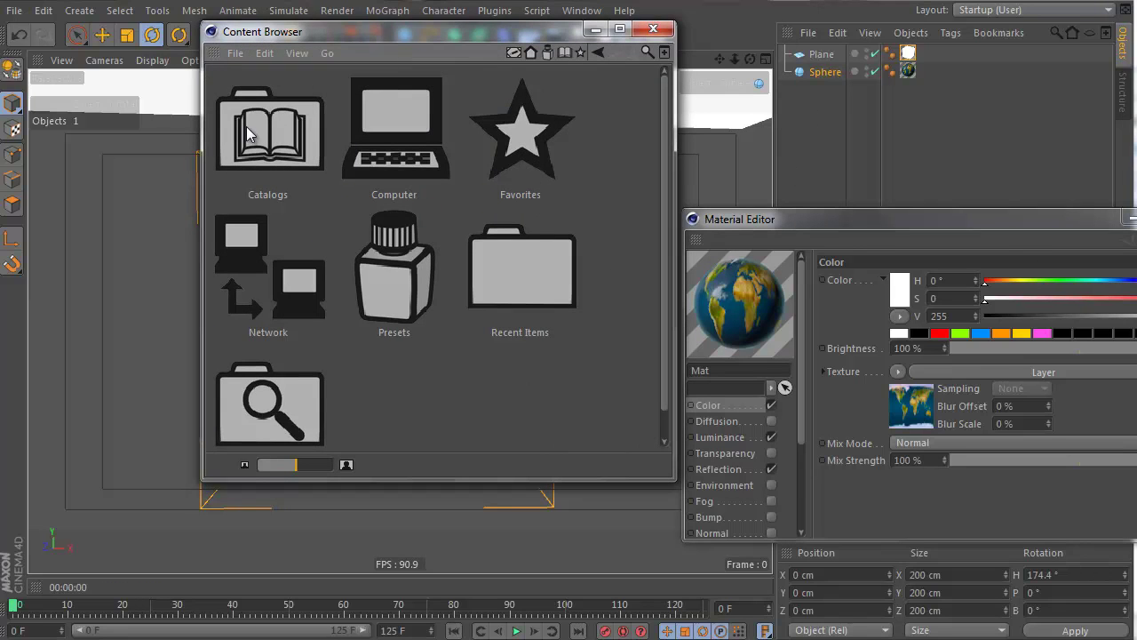
pyautogui.doubleClick(376, 258)
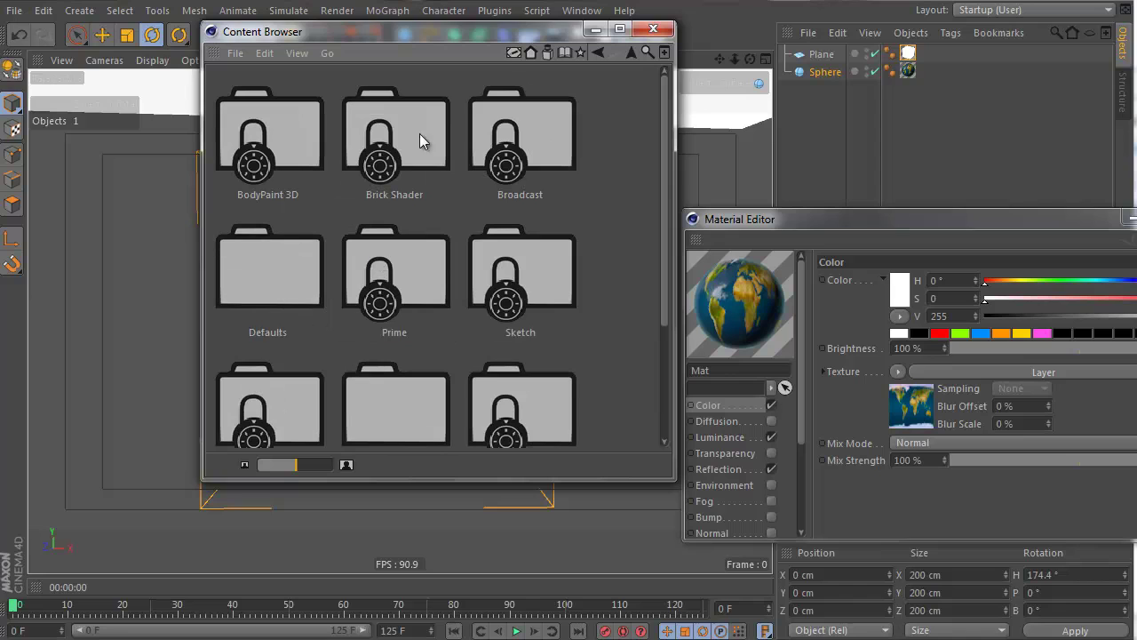
pyautogui.doubleClick(378, 282)
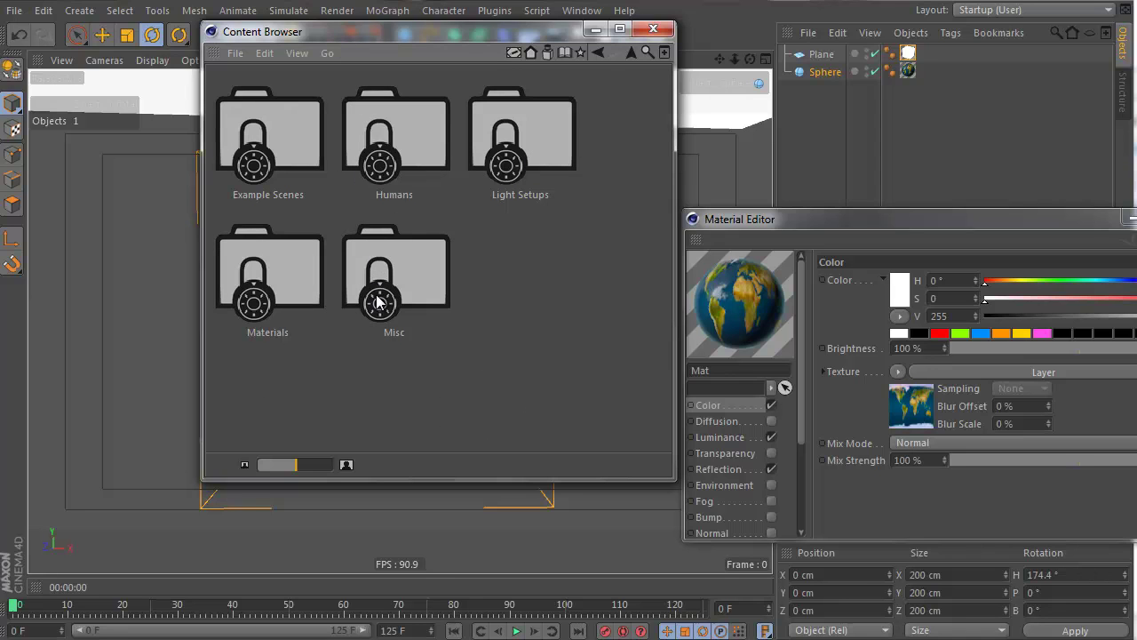
pyautogui.doubleClick(395, 257)
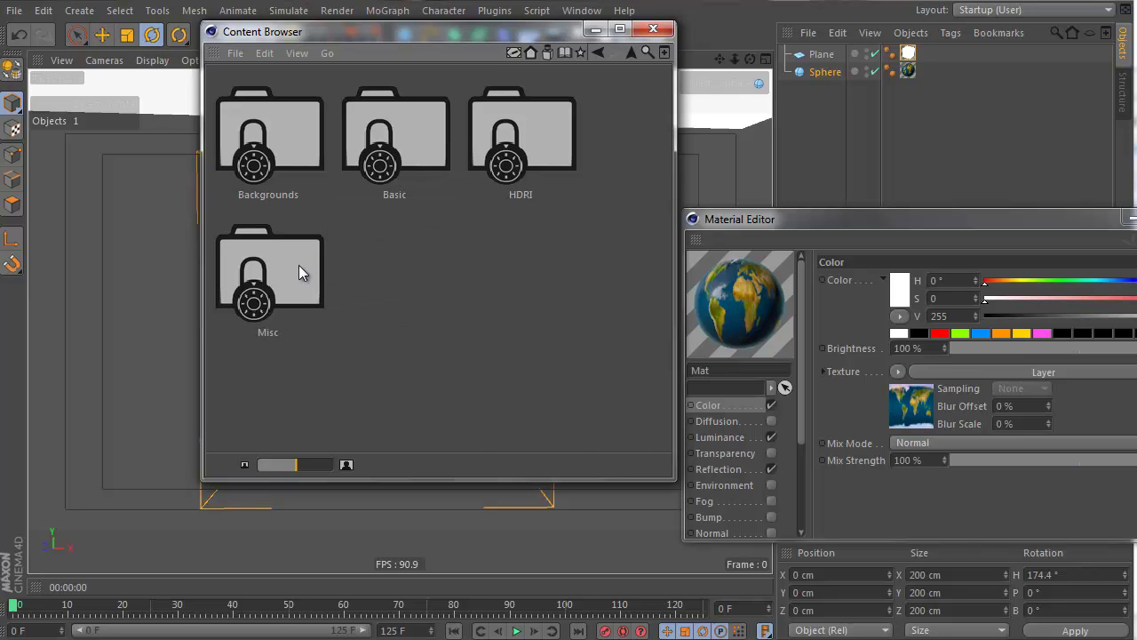
pyautogui.doubleClick(539, 145)
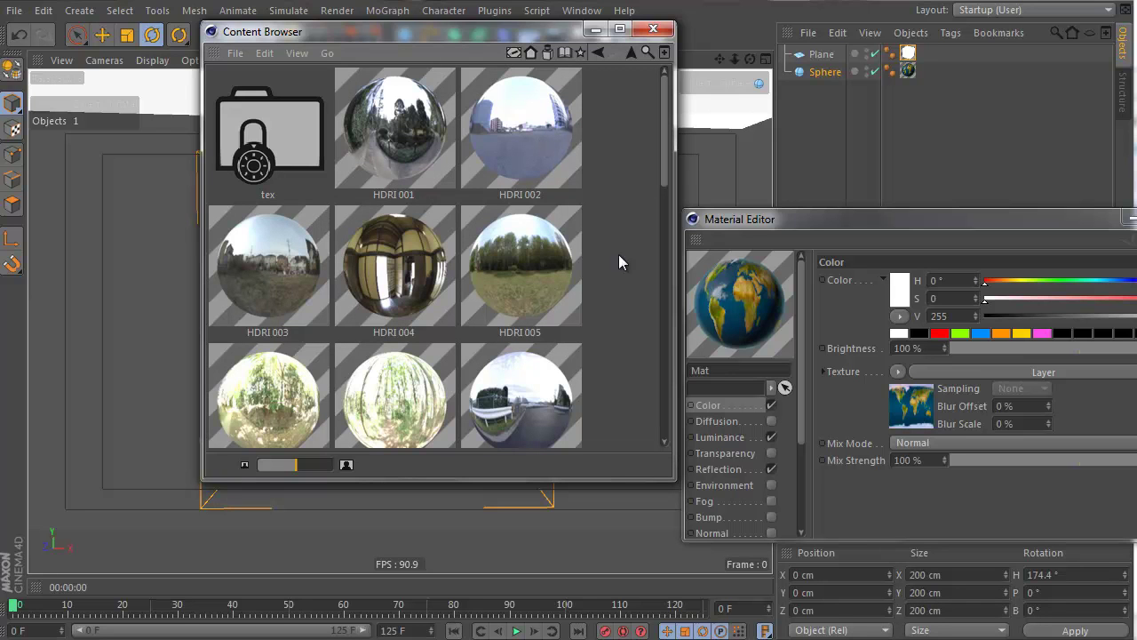
# Step: Load the HDRI 009 preset material into the scene's materials and close the Content Browser and Material Editor
pyautogui.moveTo(672, 480); pyautogui.dragTo(894, 596)
pyautogui.moveTo(892, 189)
pyautogui.mouseDown()
pyautogui.moveTo(919, 238)
pyautogui.moveTo(910, 465)
pyautogui.moveTo(900, 409)
pyautogui.moveTo(910, 194)
pyautogui.moveTo(898, 168)
pyautogui.mouseUp()
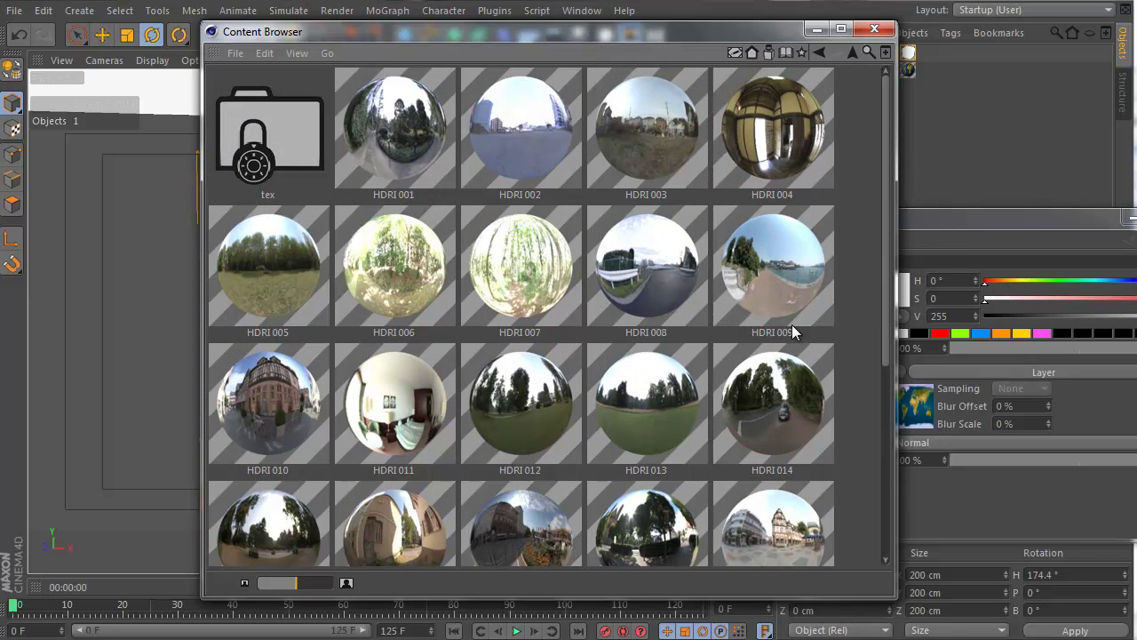
pyautogui.click(677, 111)
pyautogui.click(791, 266)
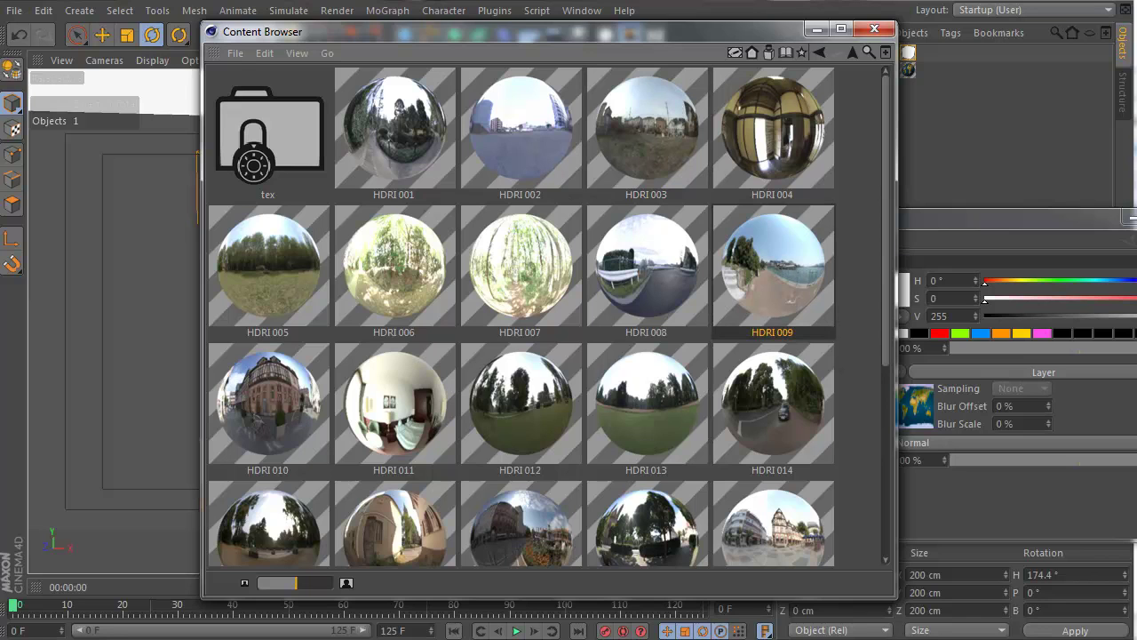
pyautogui.click(1133, 217)
pyautogui.moveTo(802, 241); pyautogui.dragTo(998, 380)
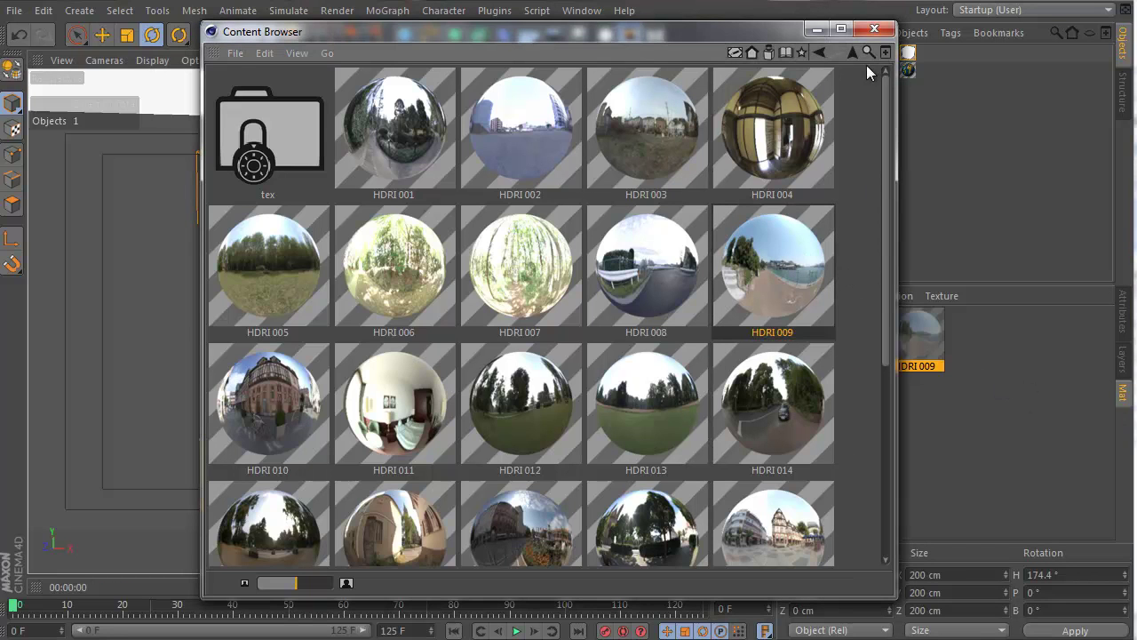
pyautogui.click(874, 29)
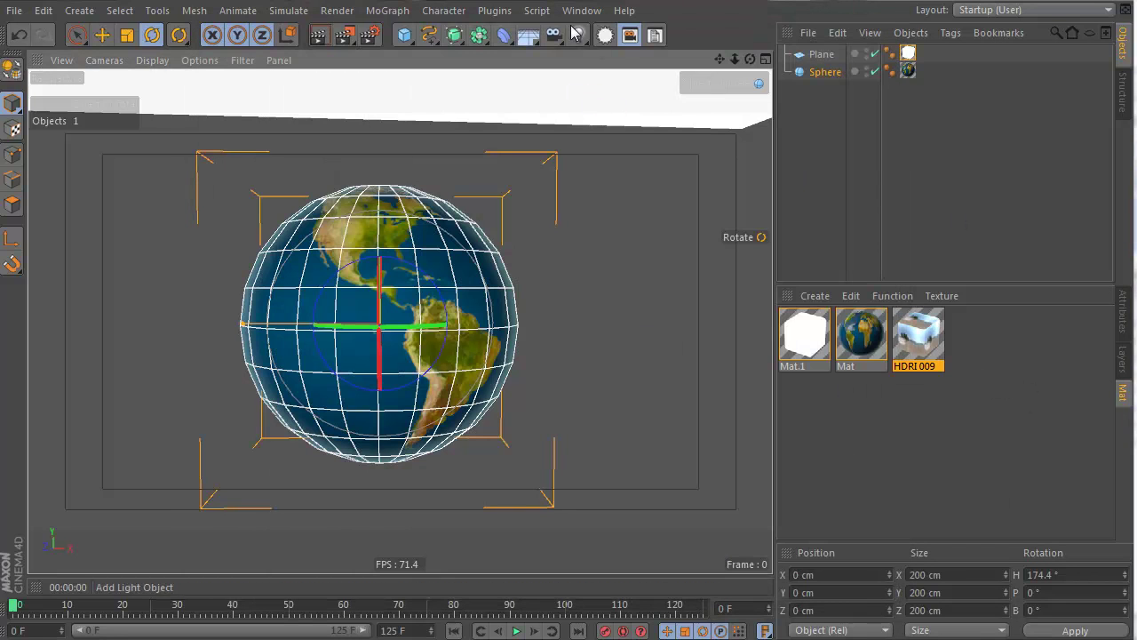
# Step: Add a Sky object, apply the HDRI 009 material to it, and render the view
pyautogui.click(528, 35)
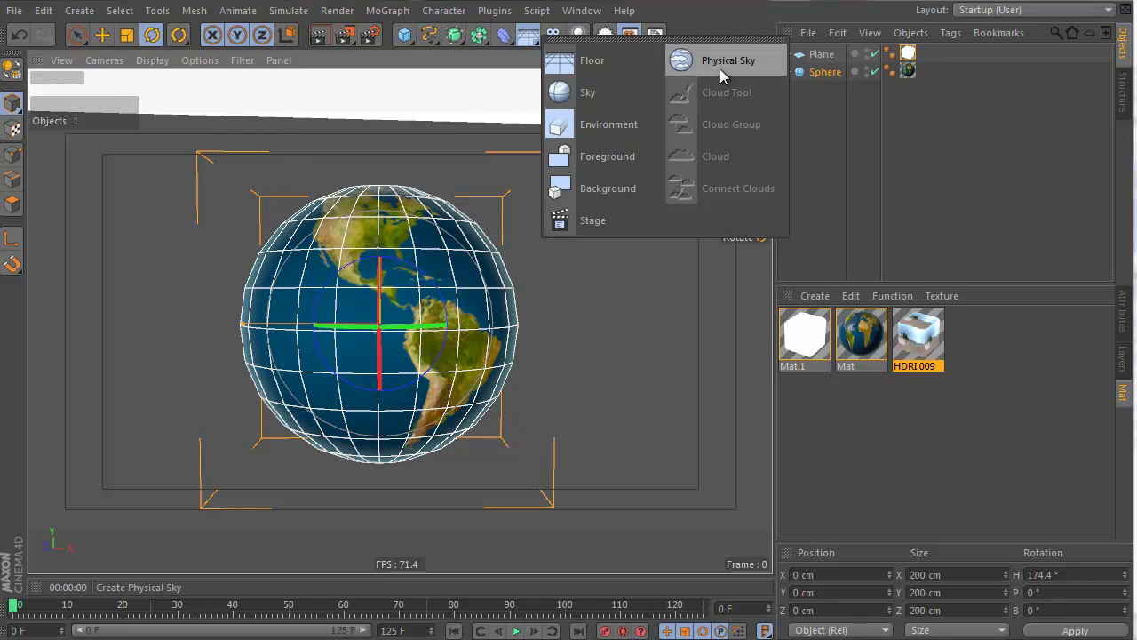
pyautogui.click(622, 88)
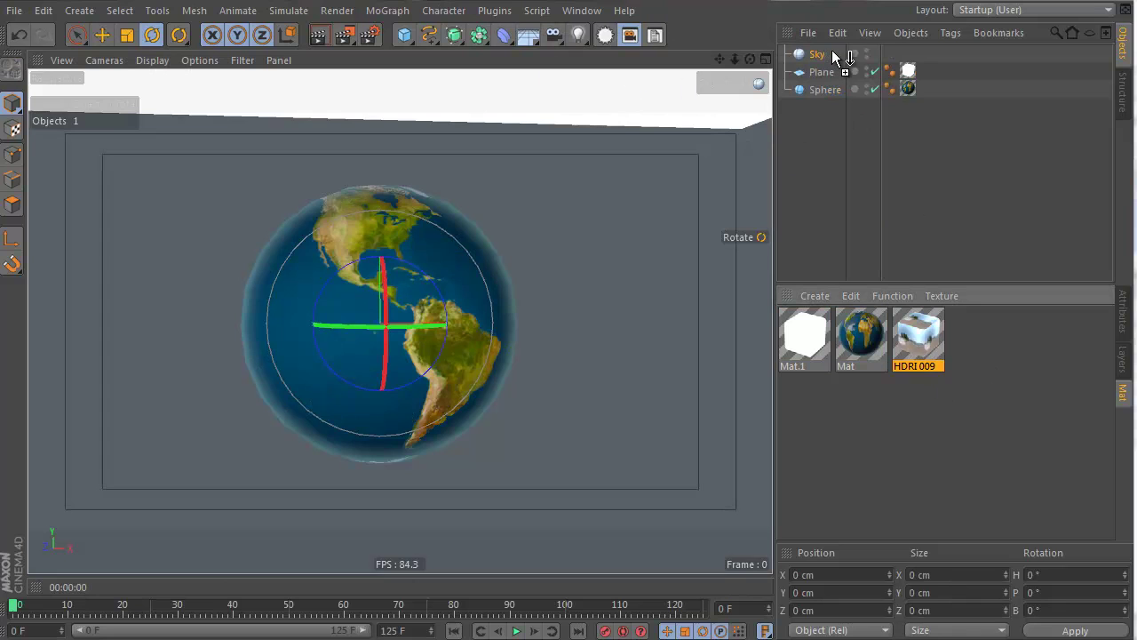
pyautogui.moveTo(832, 55); pyautogui.dragTo(829, 54)
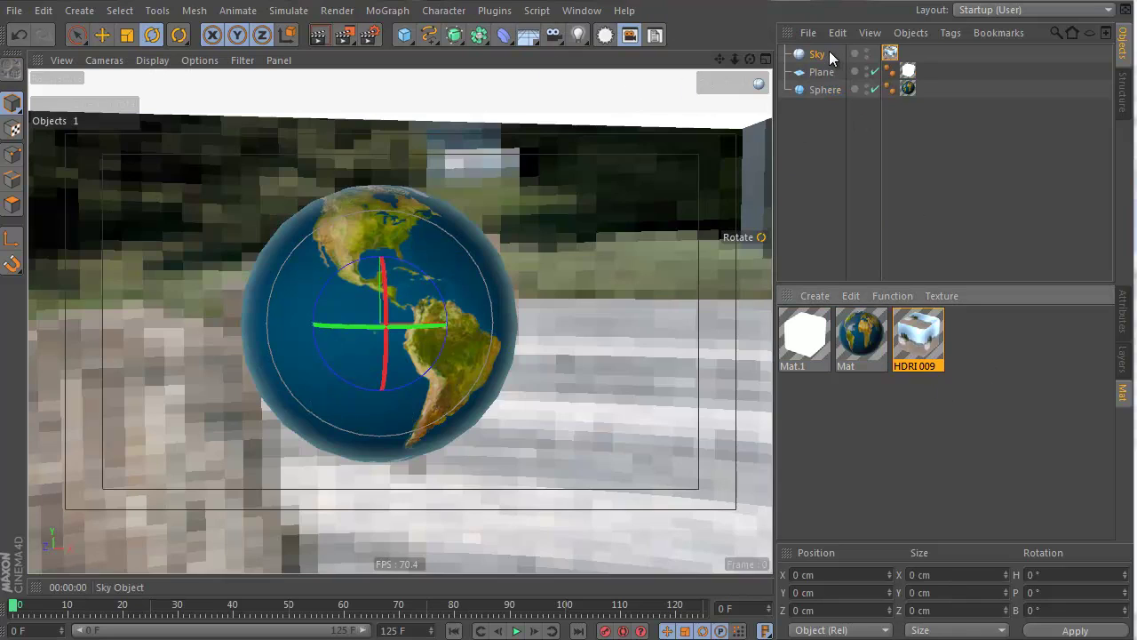
pyautogui.click(332, 34)
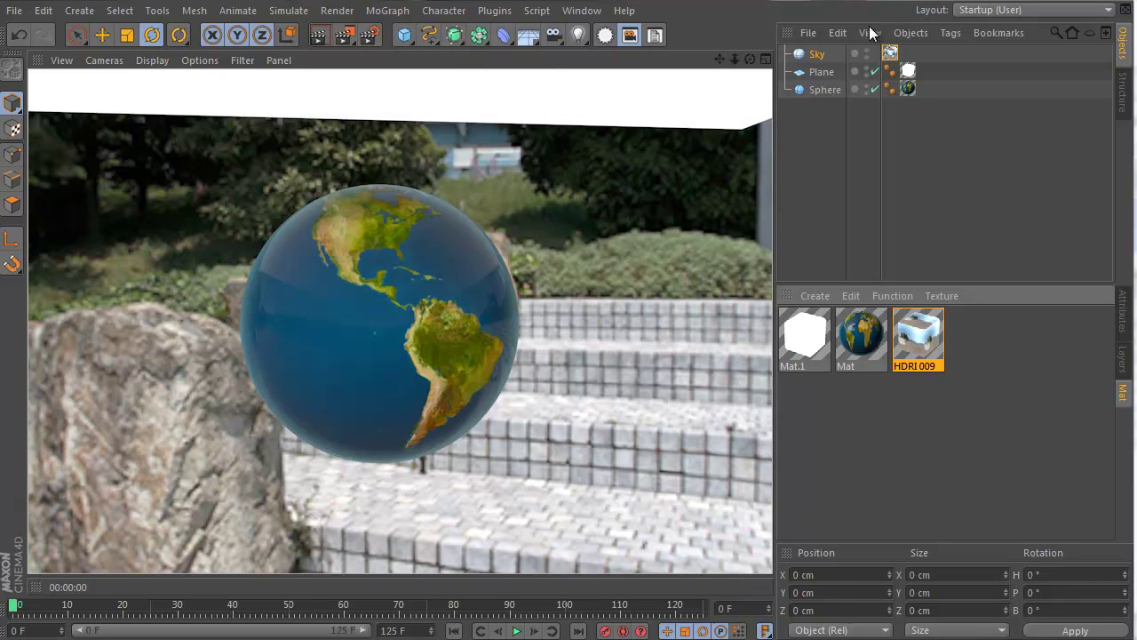
# Step: Add a Compositing tag to the Sky object and disable Seen by Camera
pyautogui.rightClick(819, 58)
pyautogui.moveTo(854, 69)
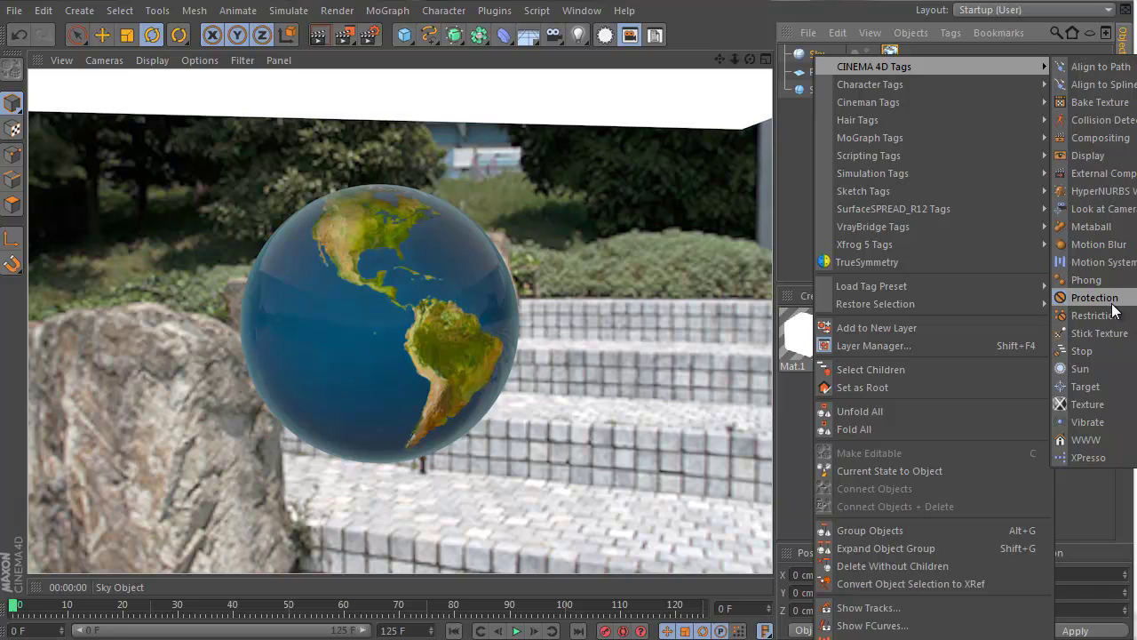
pyautogui.click(1107, 140)
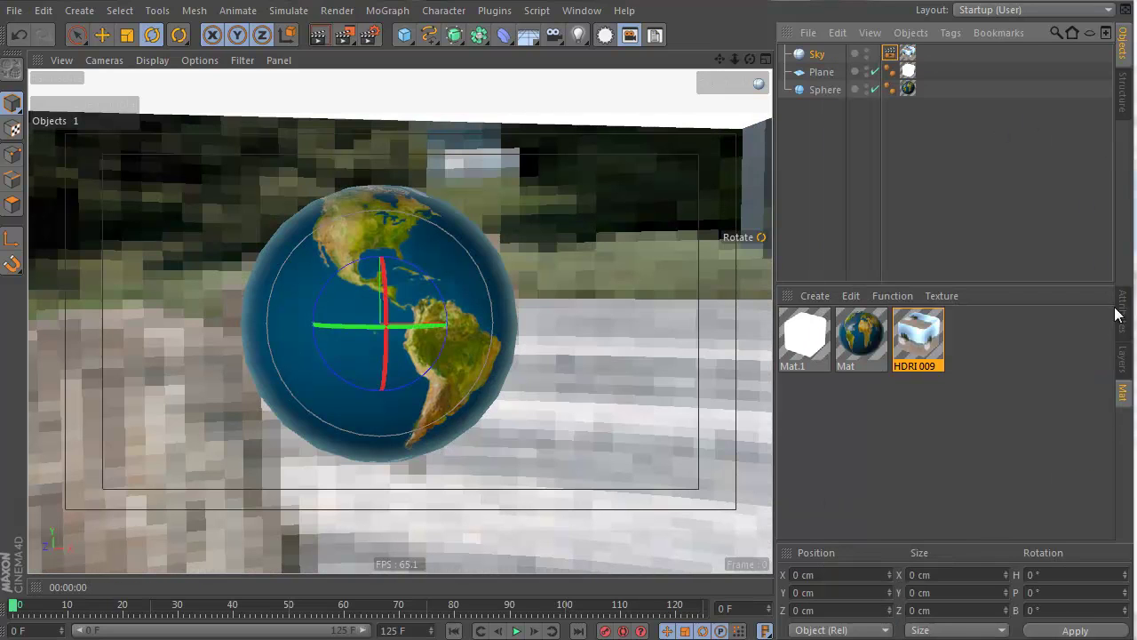
pyautogui.click(1123, 307)
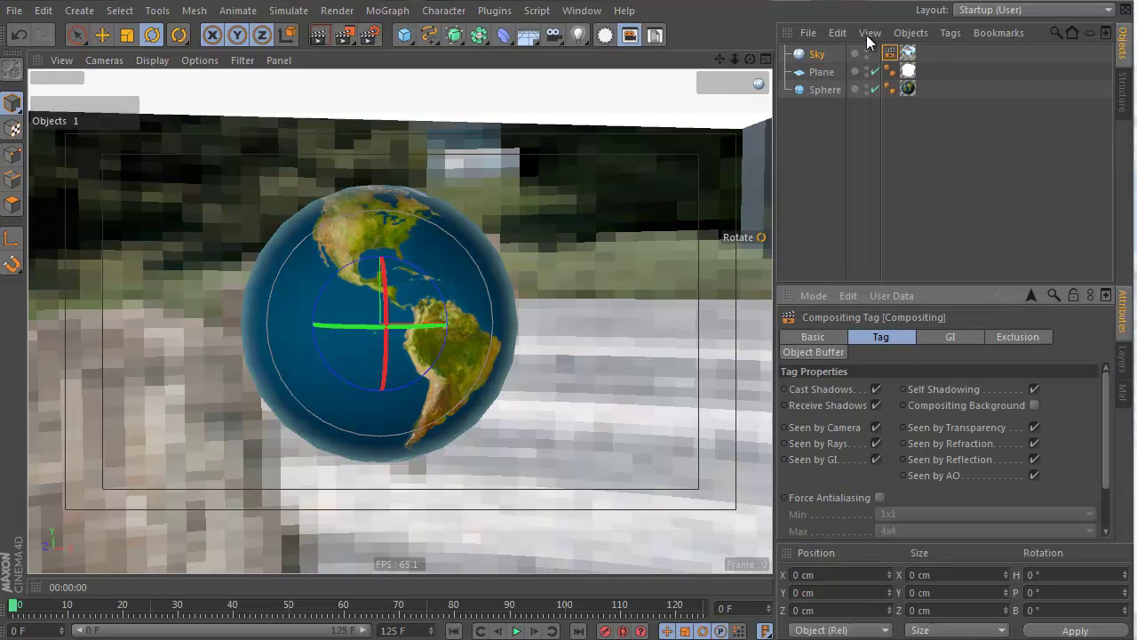
pyautogui.click(876, 427)
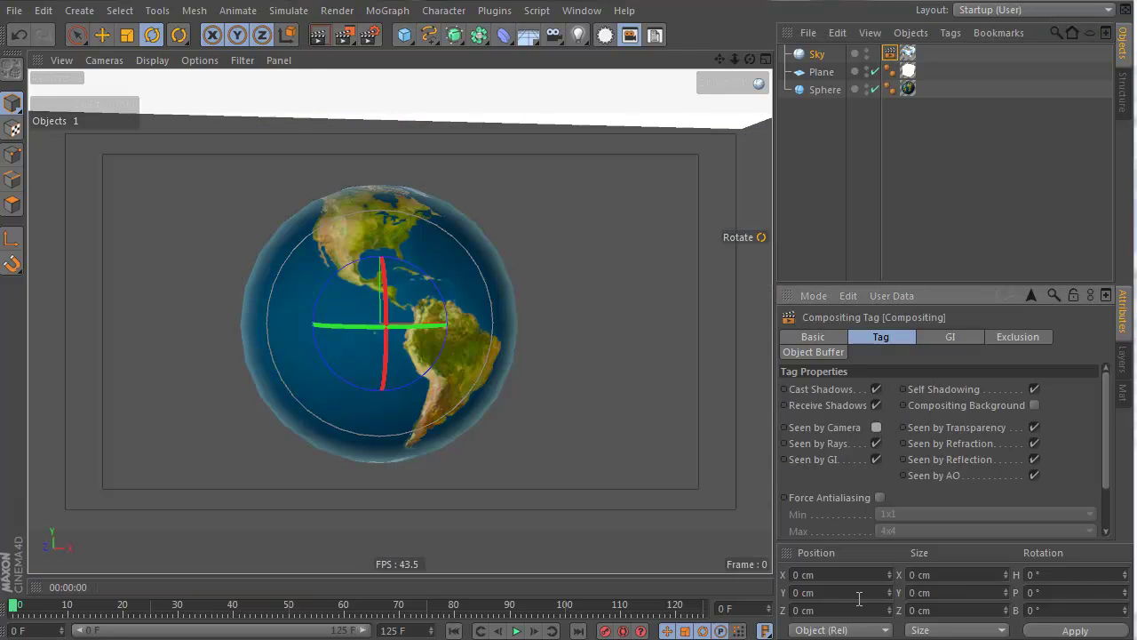
# Step: Copy the Sky's Compositing tag onto the Plane and render the view
pyautogui.click(890, 54)
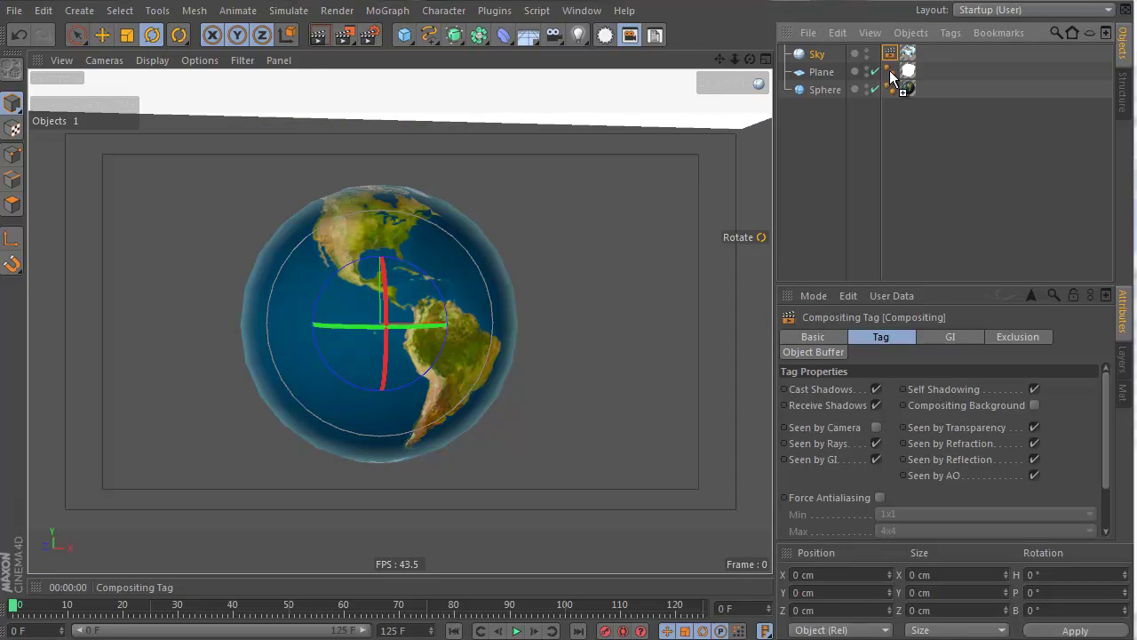
pyautogui.moveTo(889, 70)
pyautogui.keyDown('ctrl'); pyautogui.mouseDown()
pyautogui.moveTo(884, 62)
pyautogui.moveTo(907, 71)
pyautogui.mouseUp(); pyautogui.keyUp('ctrl')
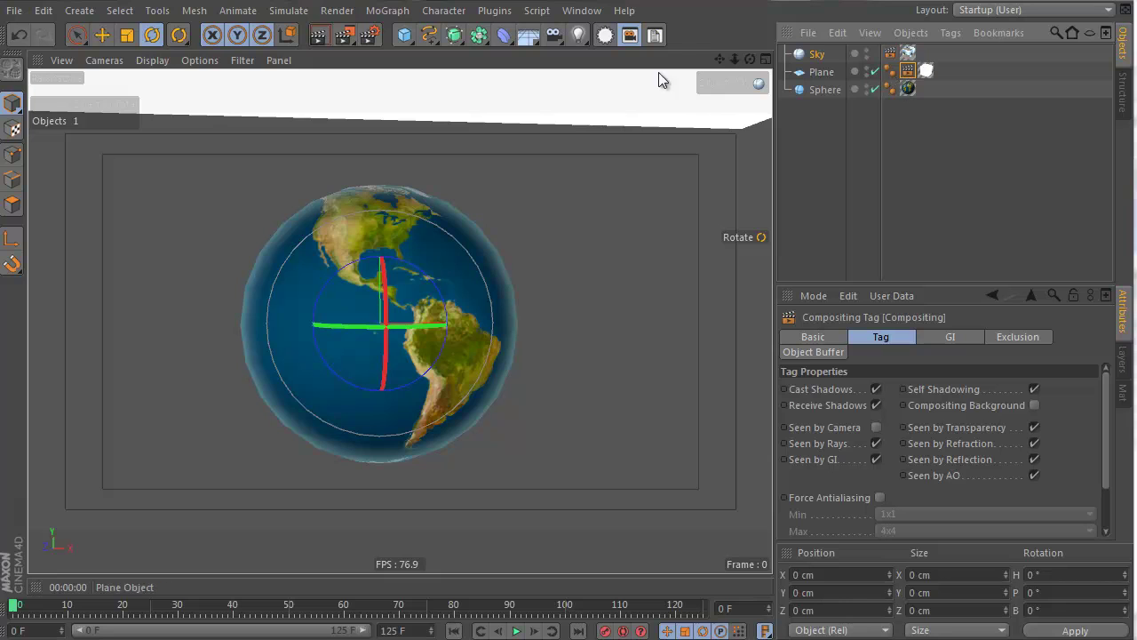
pyautogui.click(320, 36)
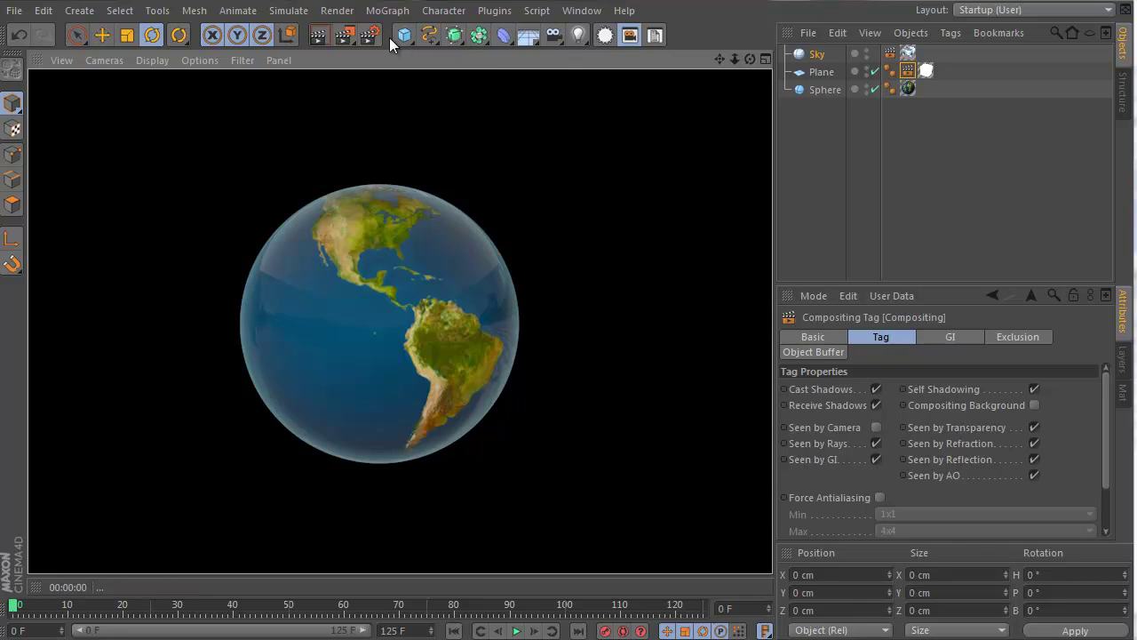
pyautogui.click(1123, 392)
pyautogui.click(858, 332)
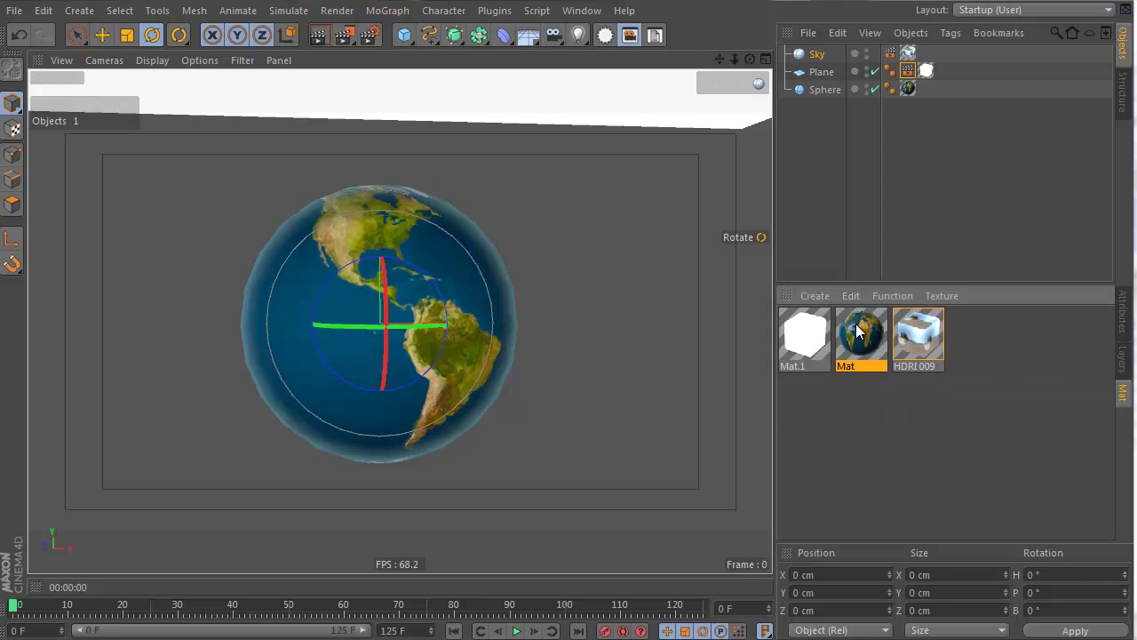
pyautogui.doubleClick(859, 336)
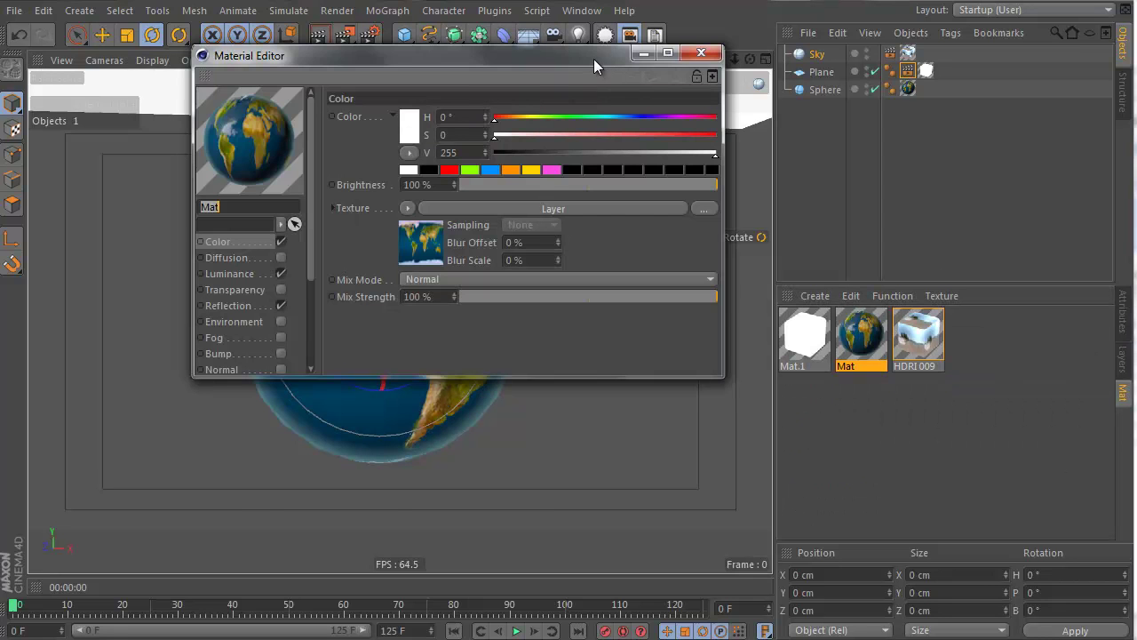
pyautogui.moveTo(596, 66); pyautogui.dragTo(668, 147)
pyautogui.click(770, 146)
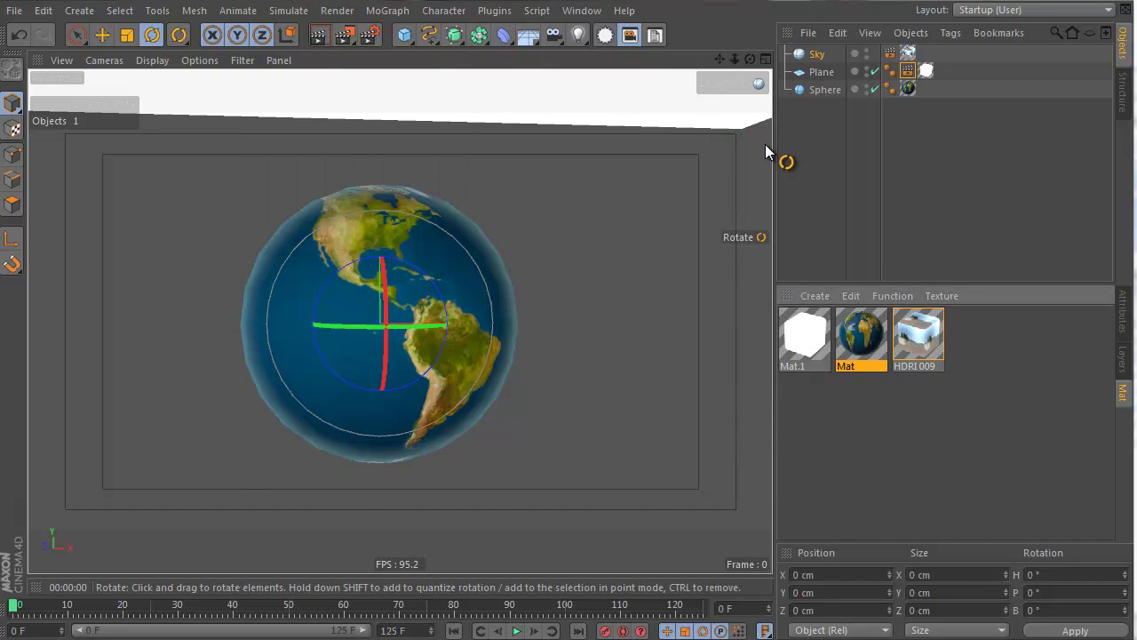
# Step: Switch to the earth_009.c4d scene and open the Layer shader in its Mat material's Color channel
pyautogui.click(575, 12)
pyautogui.click(648, 384)
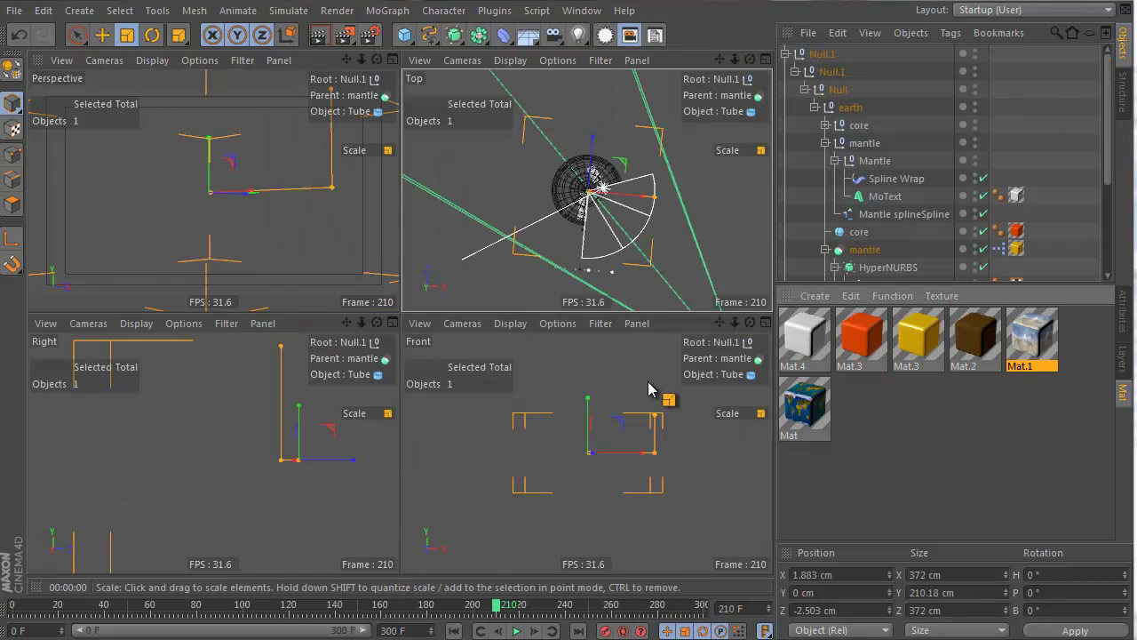
pyautogui.doubleClick(783, 405)
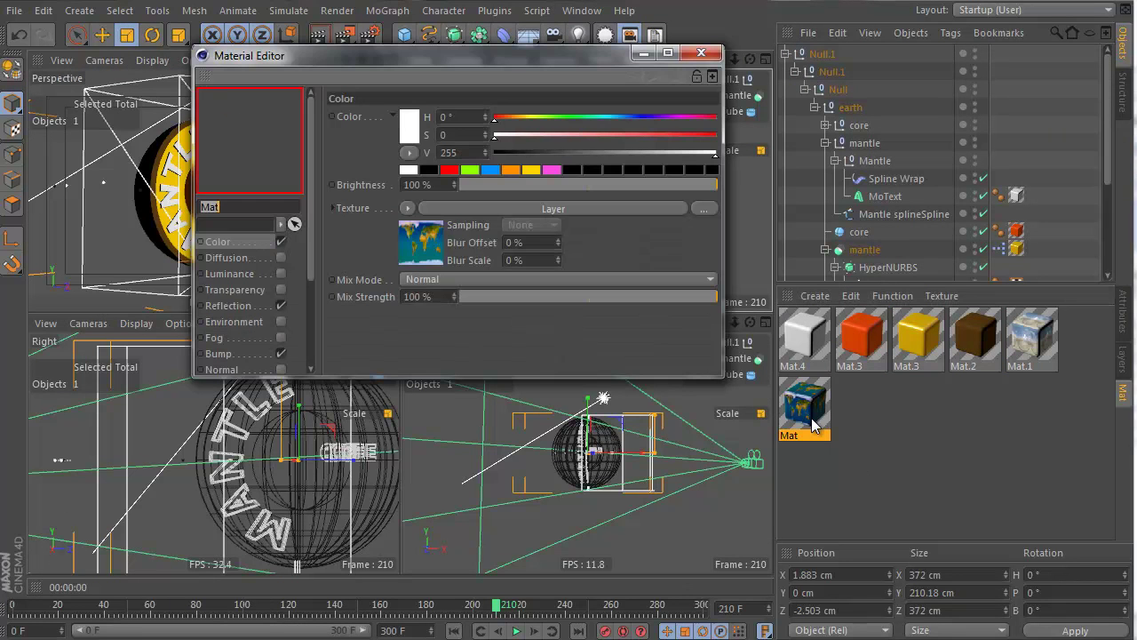
pyautogui.click(433, 234)
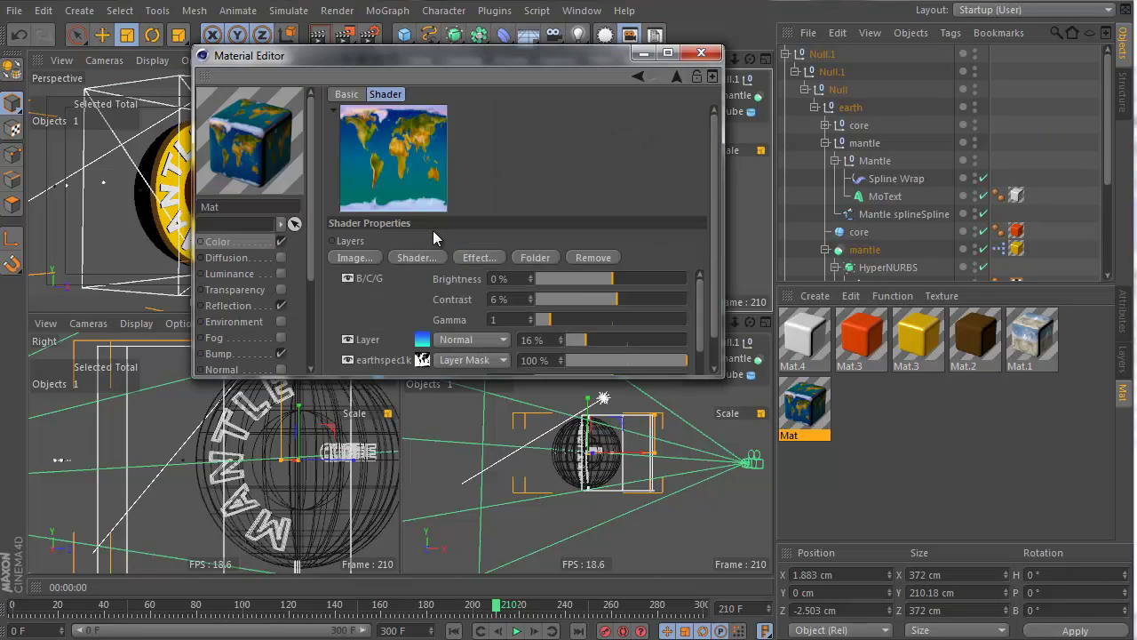
# Step: Examine the nested Fresnel layer, return to the main layer stack, and enlarge the Material Editor to show every layer
pyautogui.scroll(-1, 561, 193)
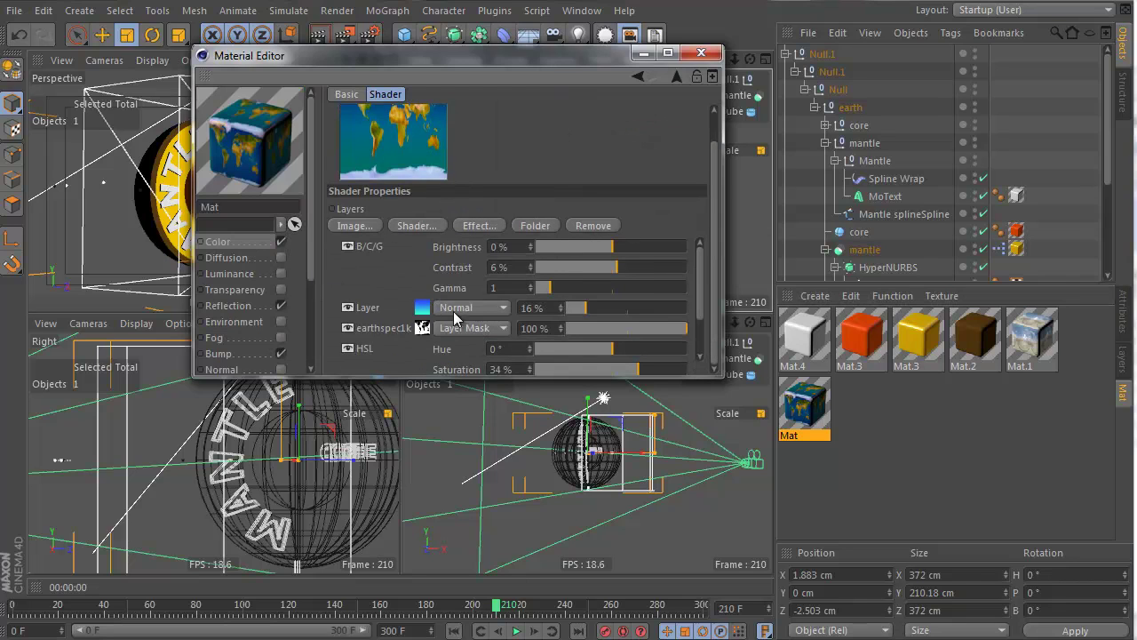
pyautogui.click(423, 307)
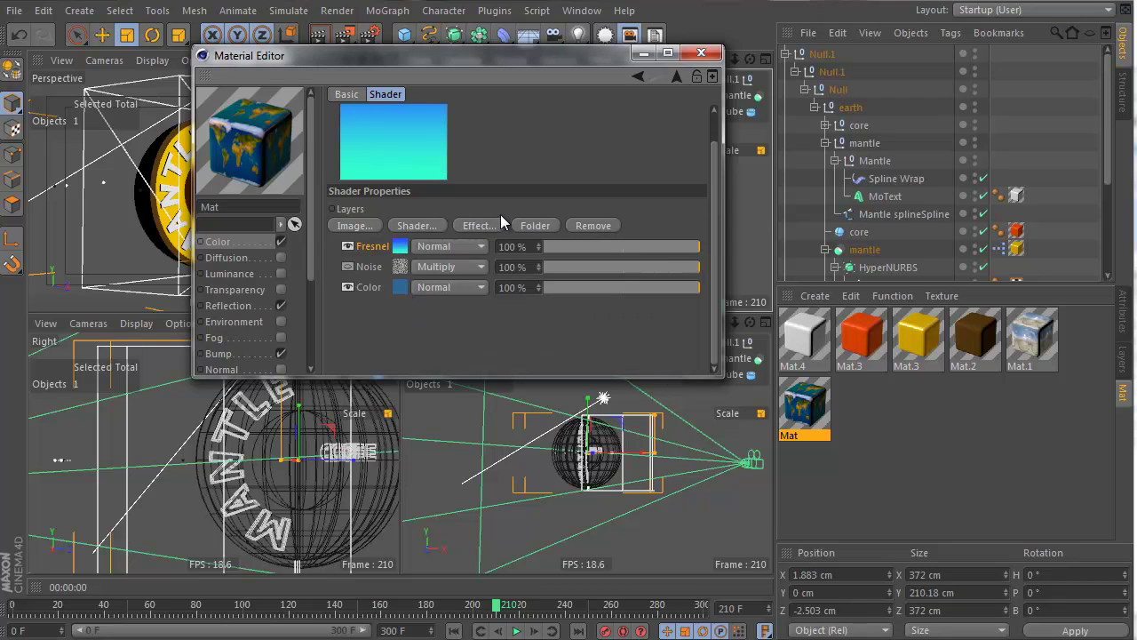
pyautogui.click(674, 76)
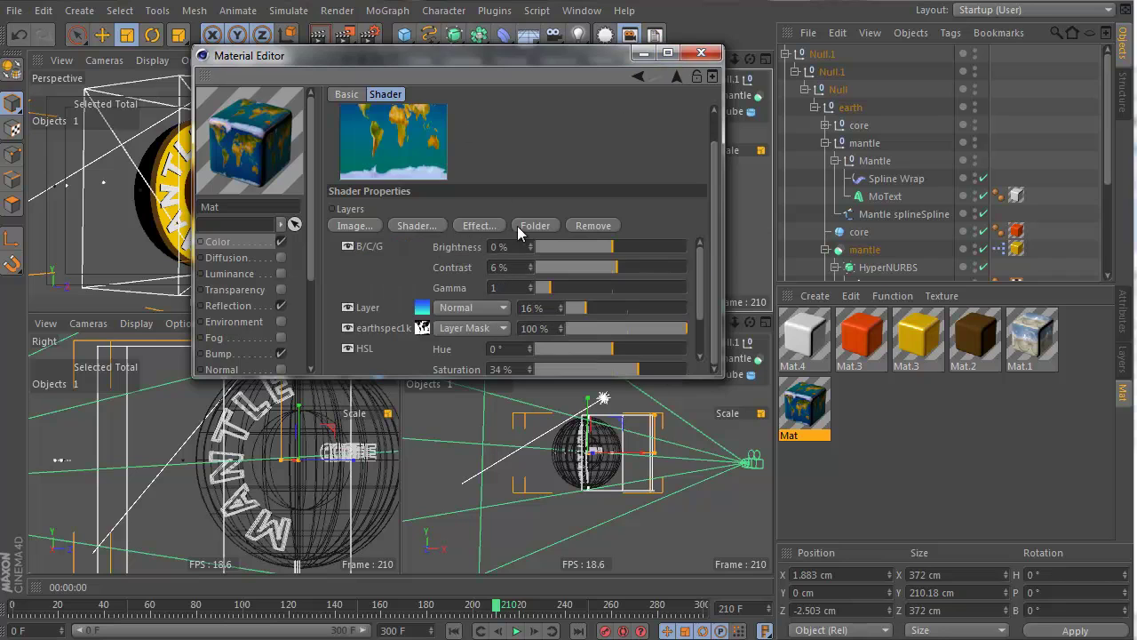
pyautogui.moveTo(401, 325)
pyautogui.mouseDown()
pyautogui.moveTo(444, 349)
pyautogui.moveTo(424, 331)
pyautogui.moveTo(416, 342)
pyautogui.mouseUp()
pyautogui.moveTo(722, 379); pyautogui.dragTo(737, 573)
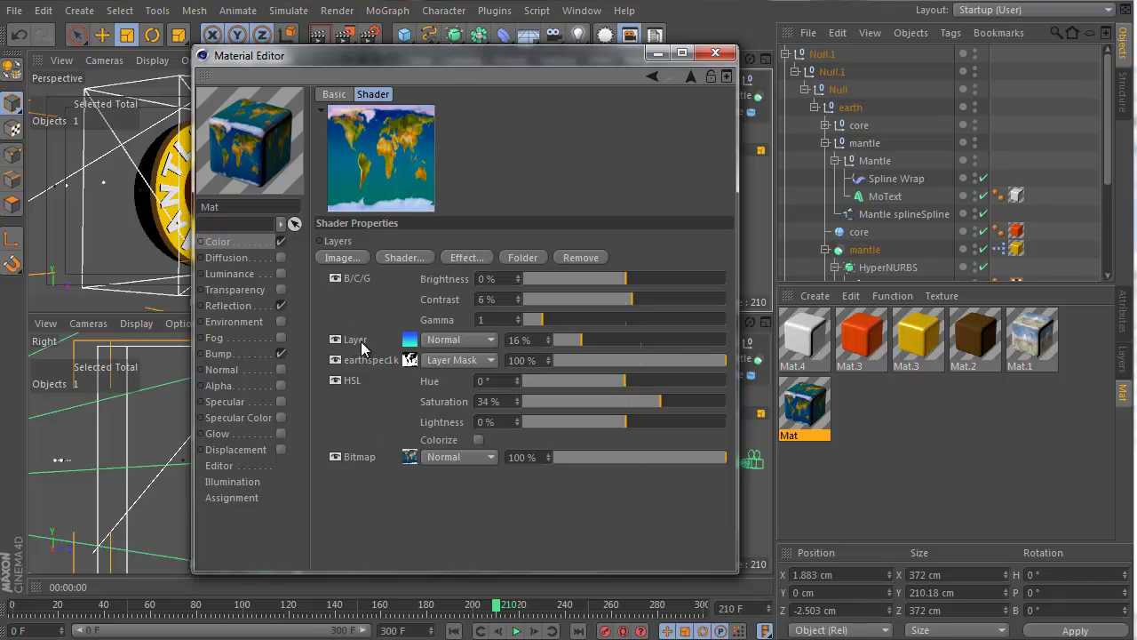
# Step: Examine the nested Layer shader's Fresnel, Noise and Color layers, toggle the Noise layer's visibility on and off, and return to the main layer stack
pyautogui.click(412, 340)
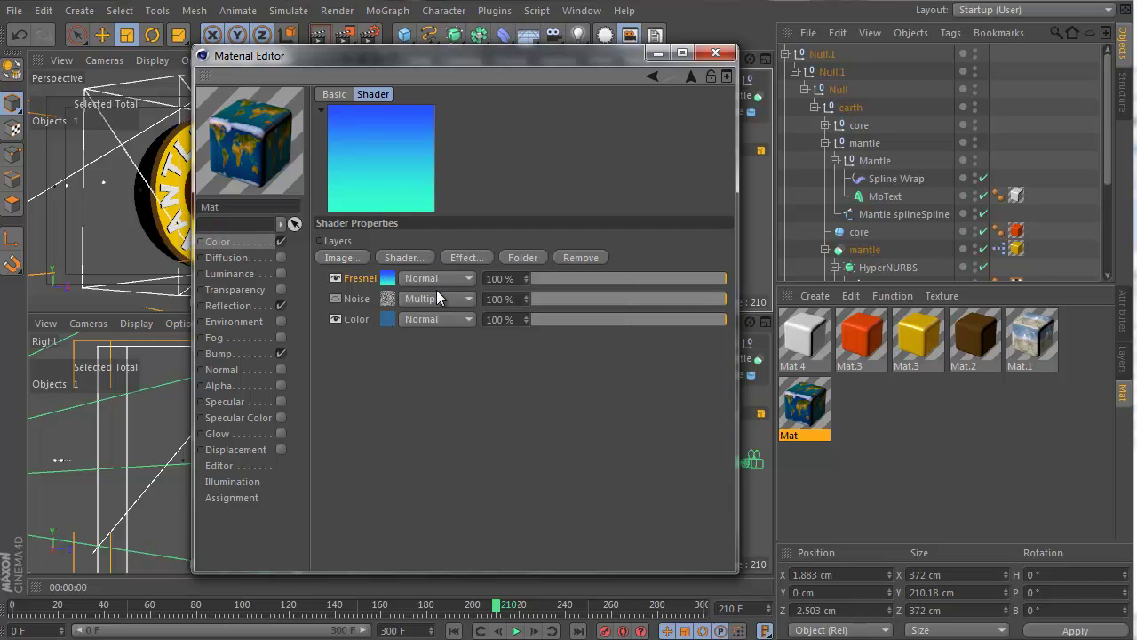
pyautogui.click(337, 298)
pyautogui.click(336, 297)
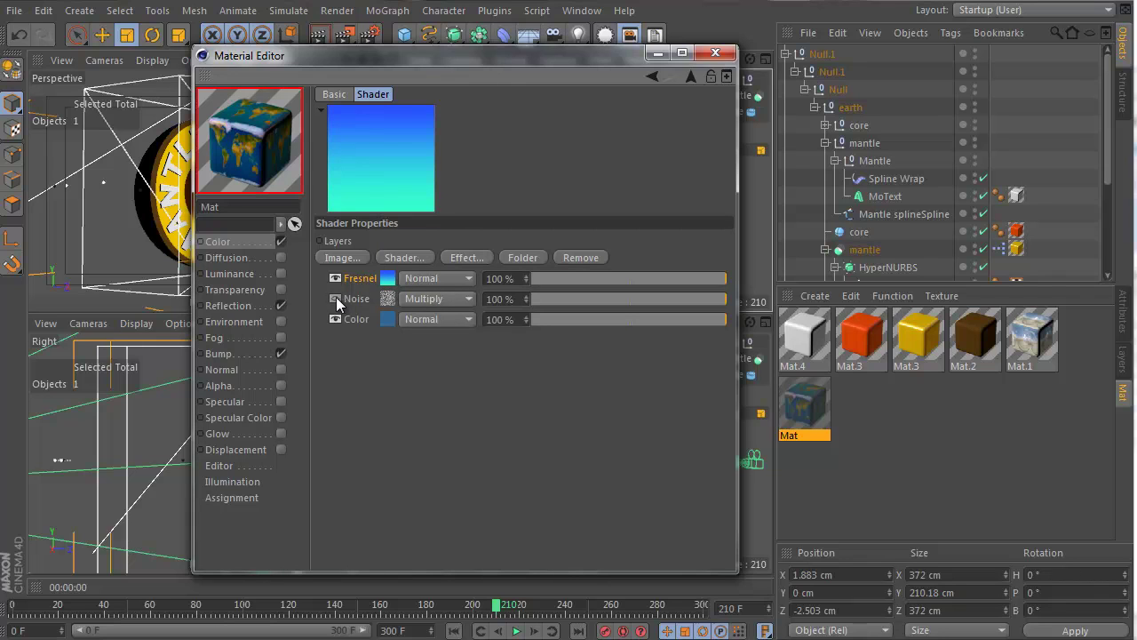
pyautogui.click(692, 74)
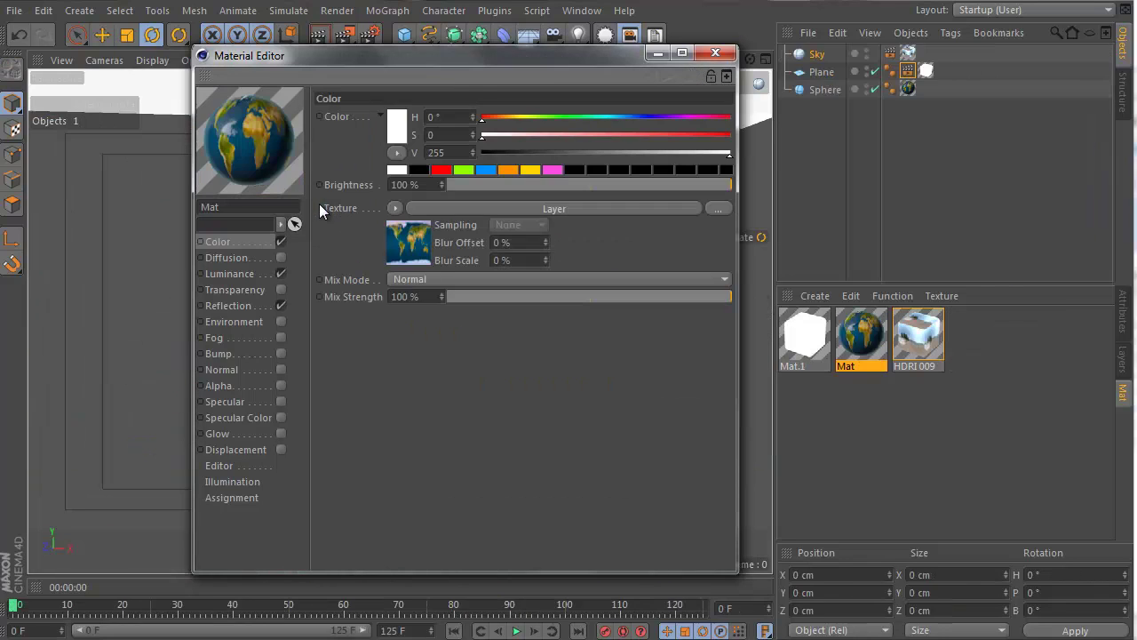
# Step: Add a Fresnel shader above the HSL layer in the Mat material's Color channel Layer shader and open its settings
pyautogui.click(421, 234)
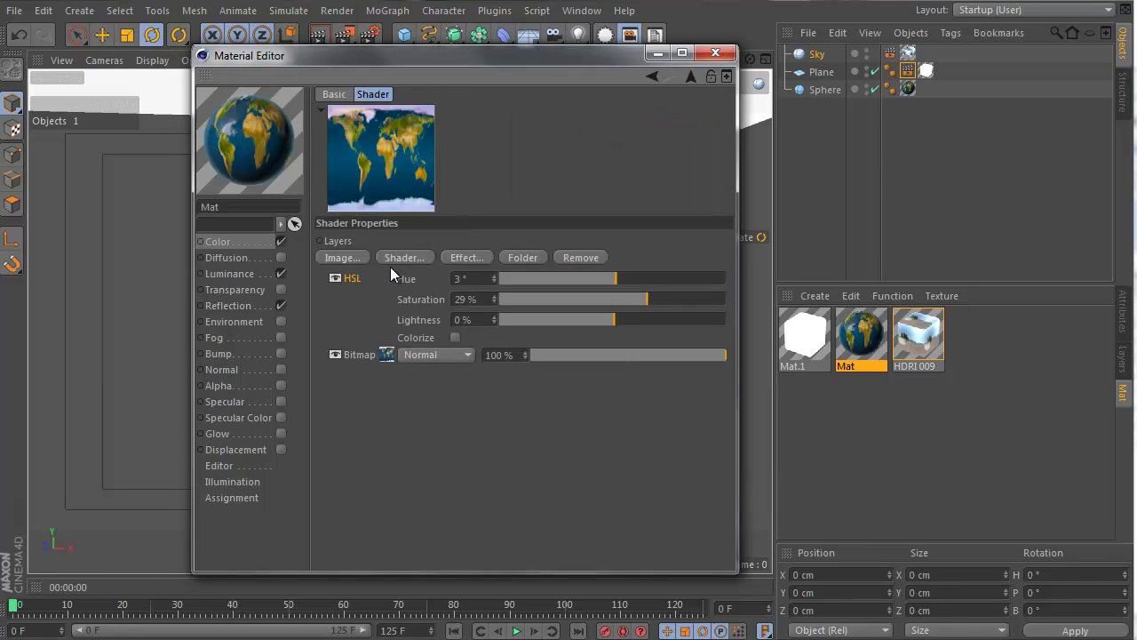
pyautogui.click(394, 257)
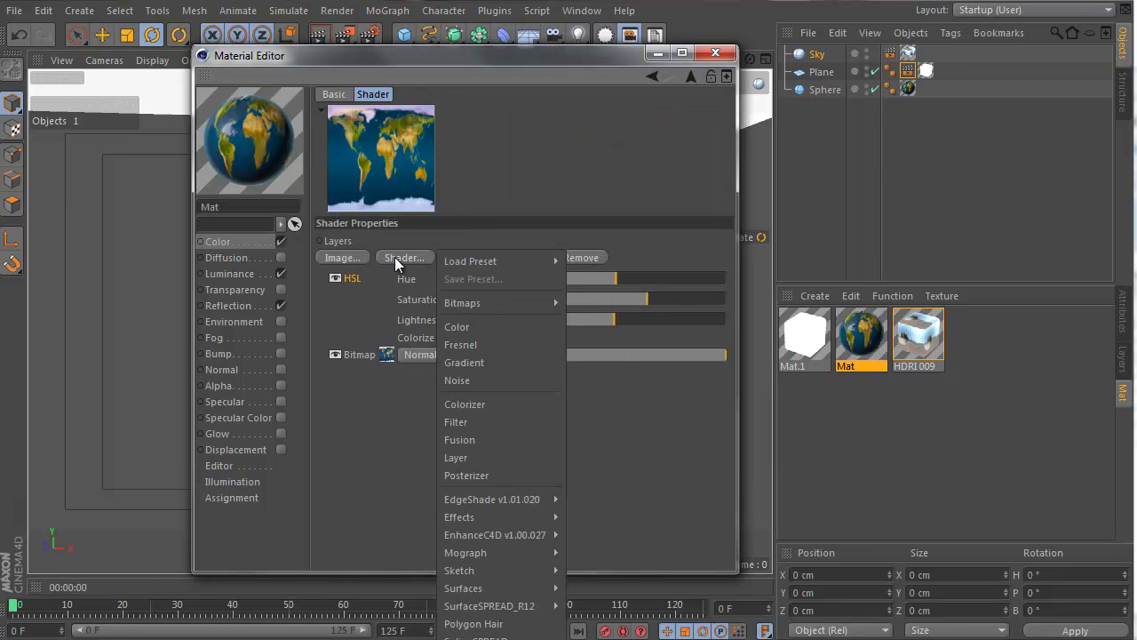
pyautogui.click(488, 344)
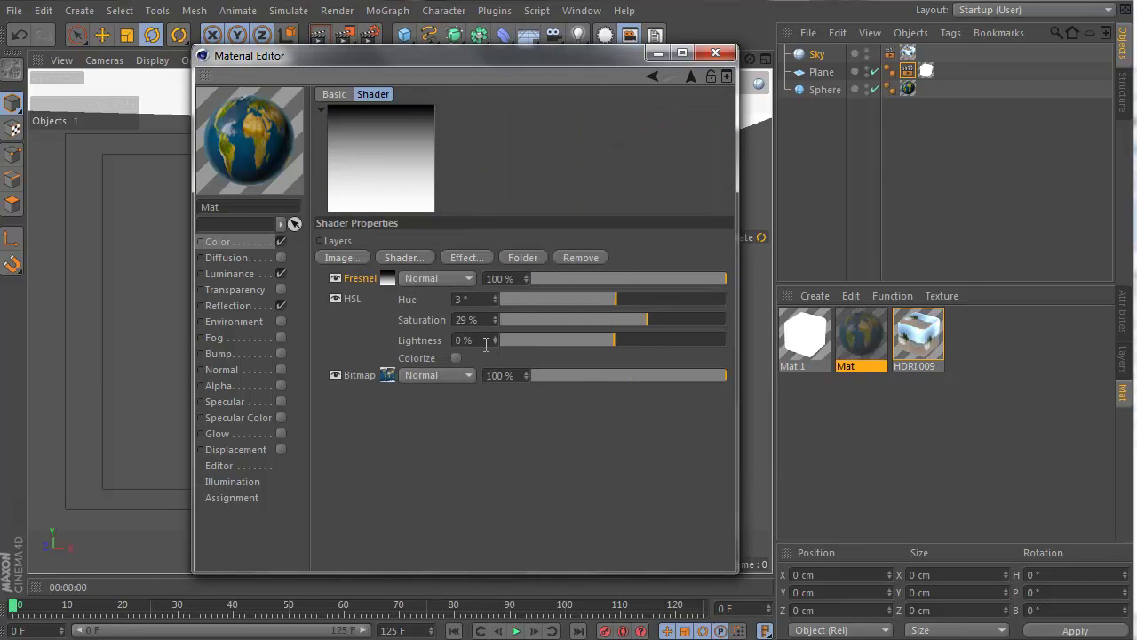
pyautogui.click(386, 278)
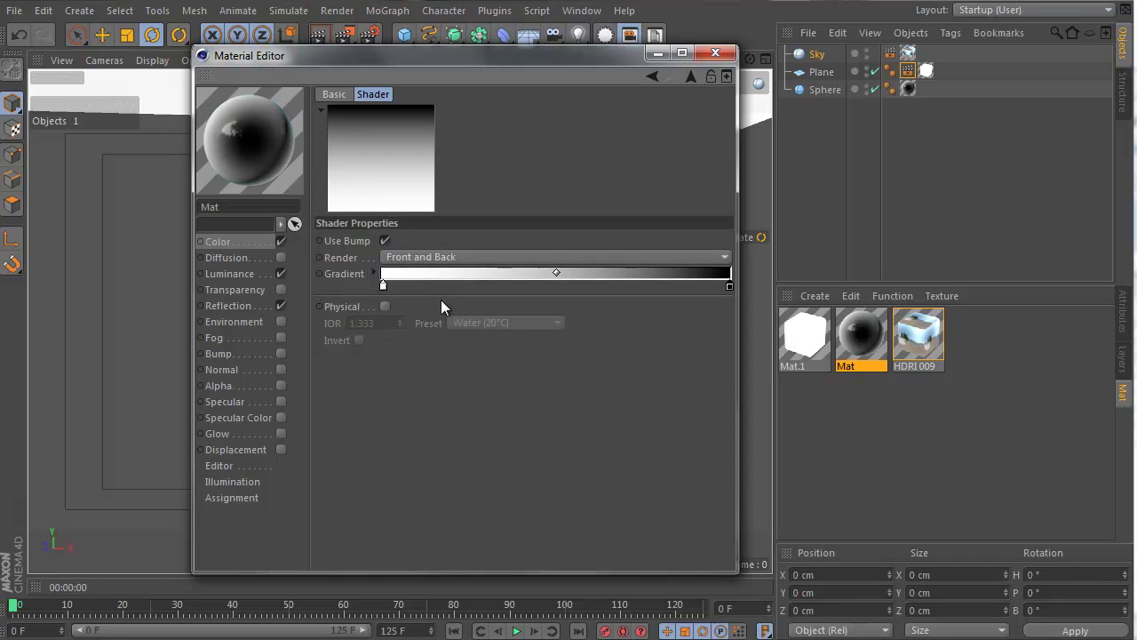
# Step: Color the Fresnel gradient's 0% knot cyan (H 184°, S 72%, V 100%) and add a green knot at about 34% with hue 156°
pyautogui.click(373, 273)
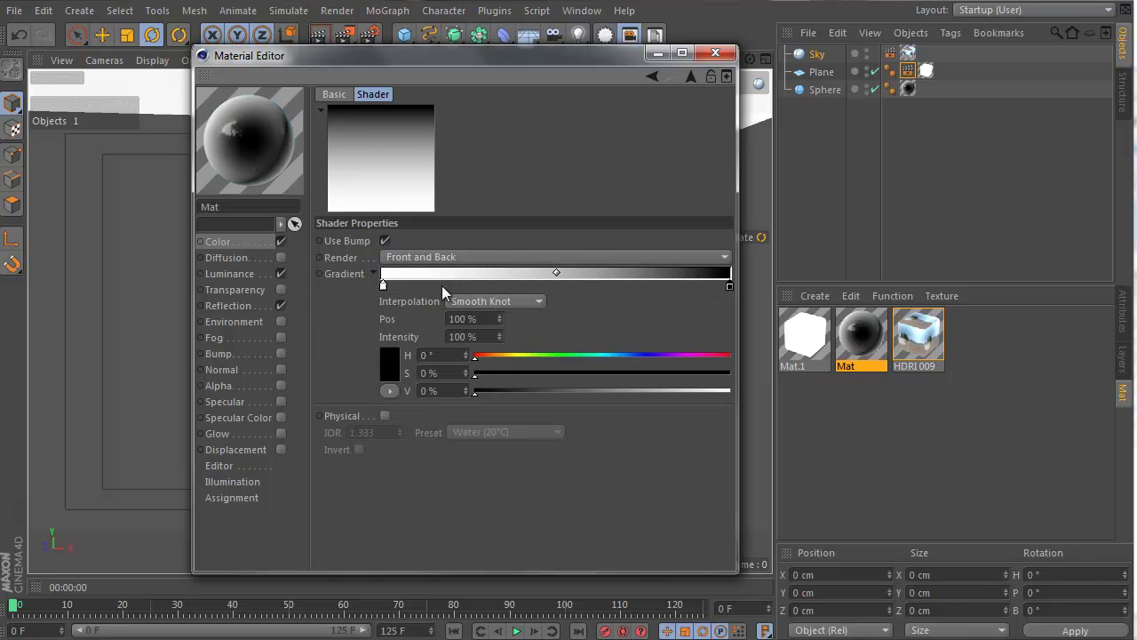
pyautogui.click(384, 285)
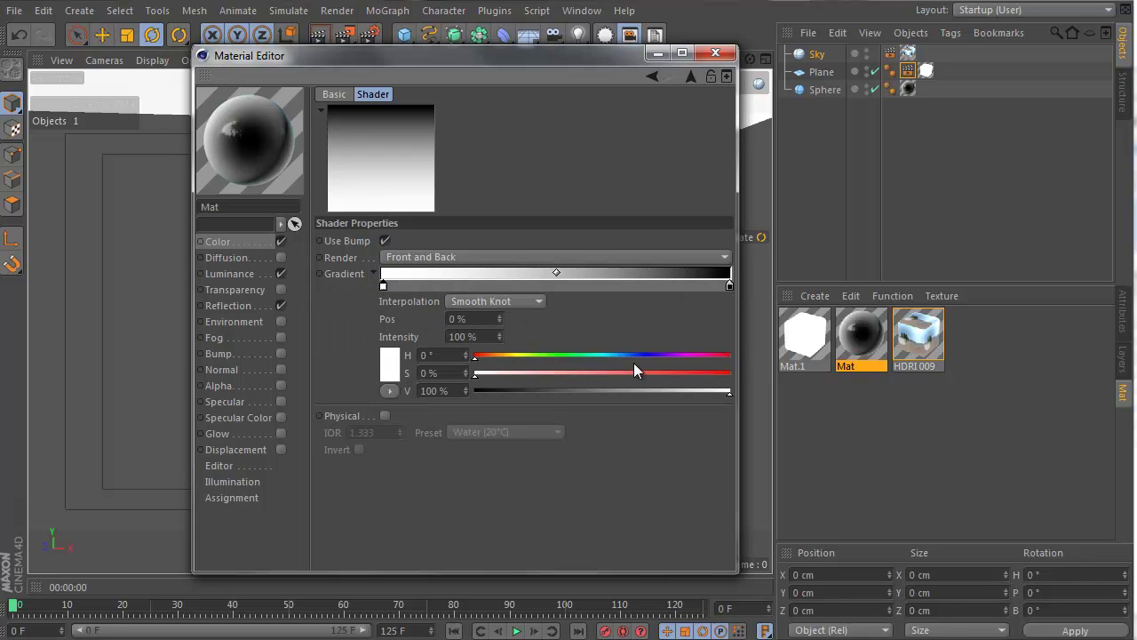
pyautogui.moveTo(630, 355); pyautogui.dragTo(605, 354)
pyautogui.click(658, 373)
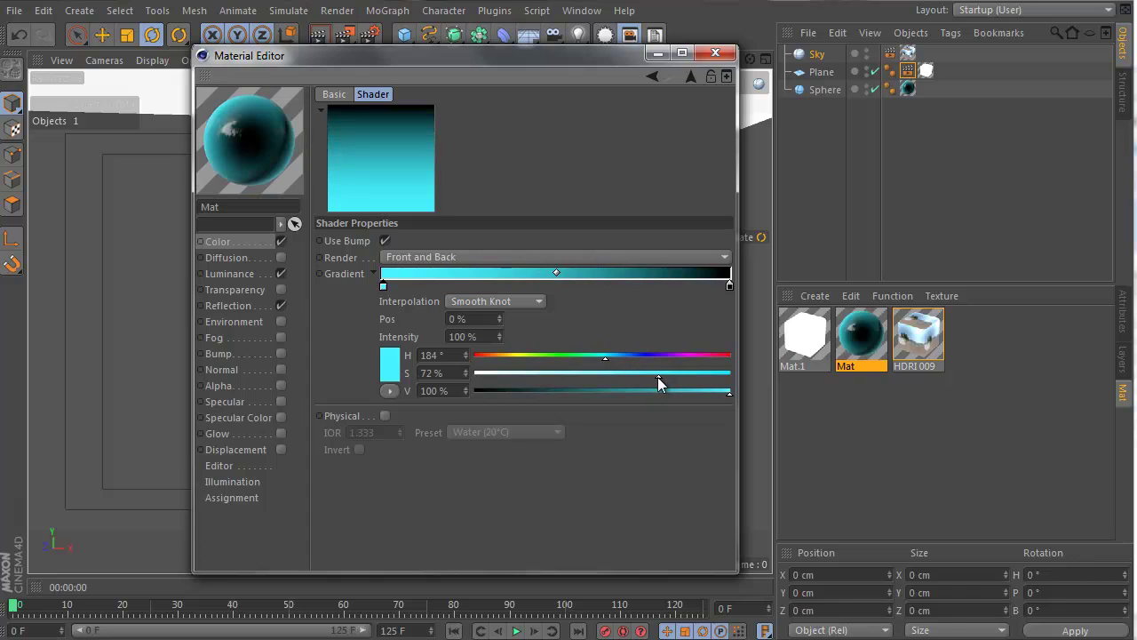
pyautogui.click(502, 285)
pyautogui.moveTo(593, 356); pyautogui.dragTo(586, 355)
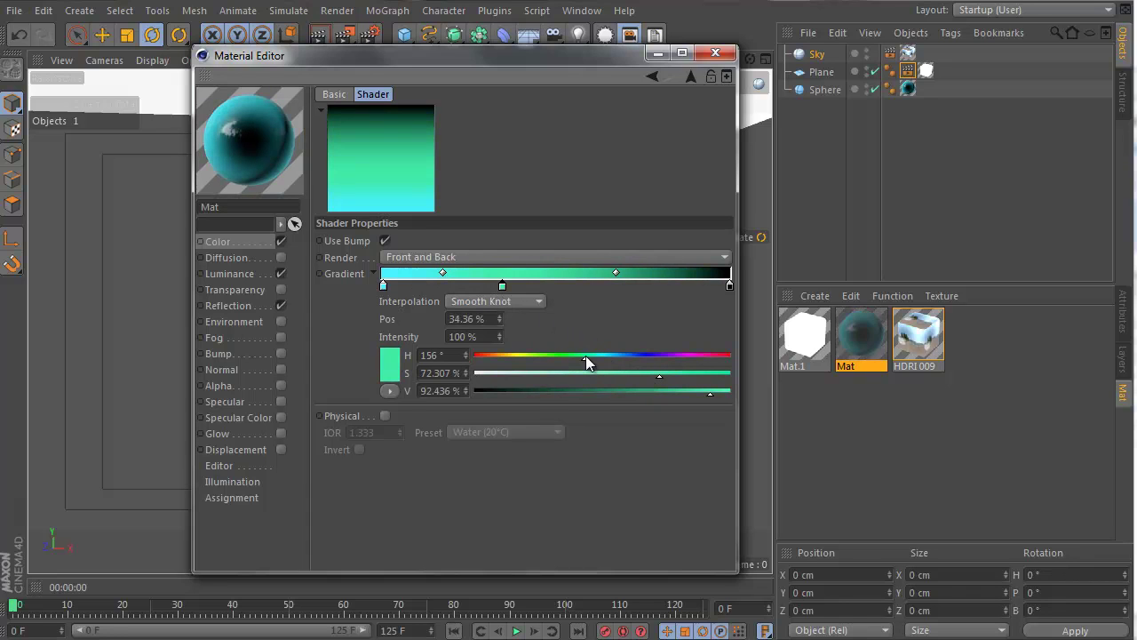
# Step: Recolour the black end knot of the Fresnel gradient to blue with hue 221°, saturation 63% and value 59%
pyautogui.click(729, 285)
pyautogui.moveTo(613, 356); pyautogui.dragTo(631, 357)
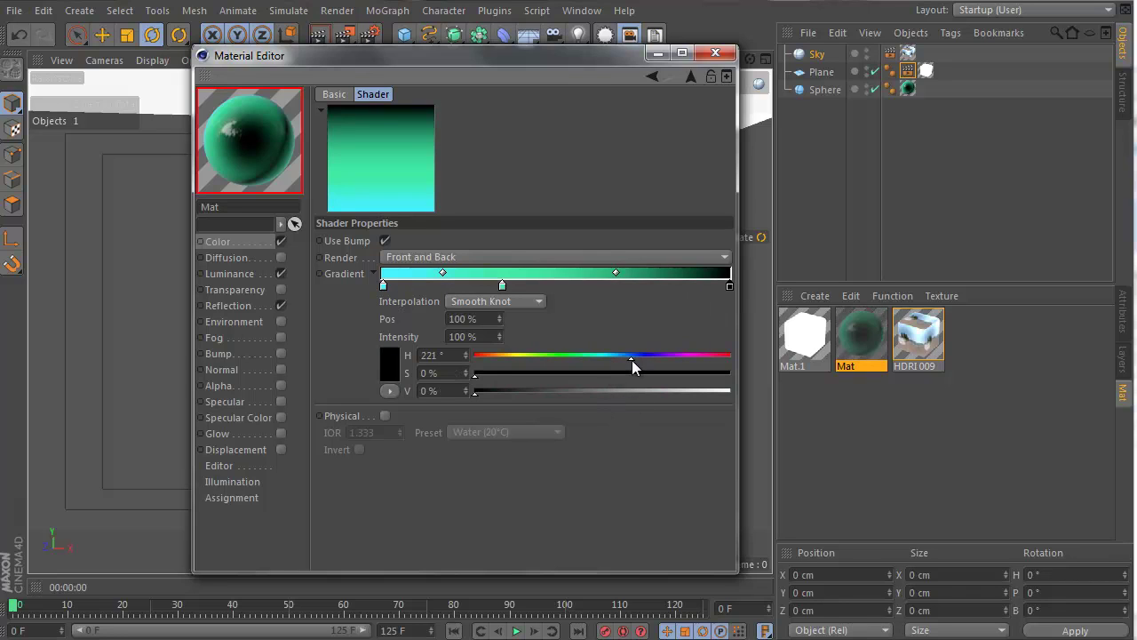
pyautogui.moveTo(514, 373); pyautogui.dragTo(556, 374)
pyautogui.moveTo(475, 393); pyautogui.dragTo(836, 381)
pyautogui.moveTo(556, 375); pyautogui.dragTo(635, 376)
pyautogui.click(613, 389)
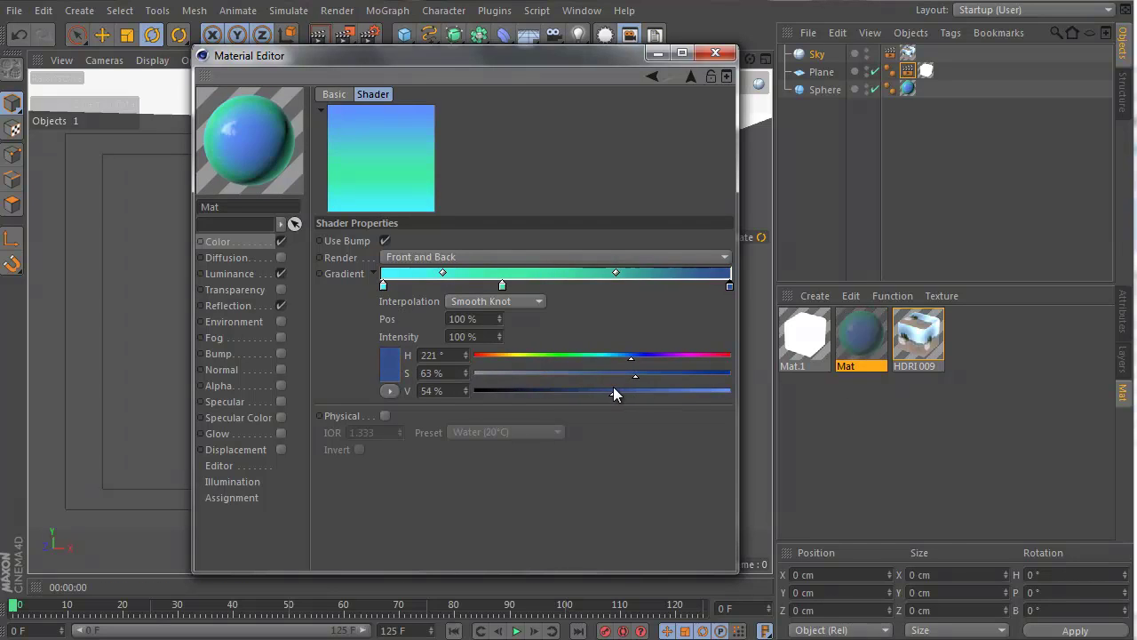
pyautogui.click(625, 391)
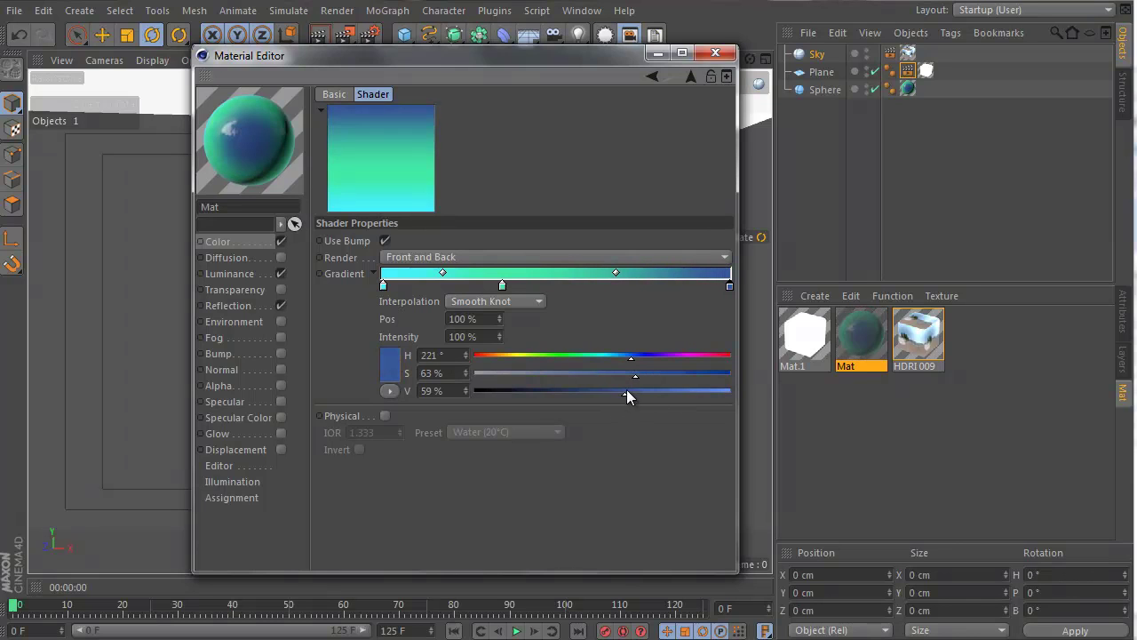
# Step: Reorder the gradient's first two knots, placing green at 0% and cyan at 27.95%
pyautogui.click(501, 285)
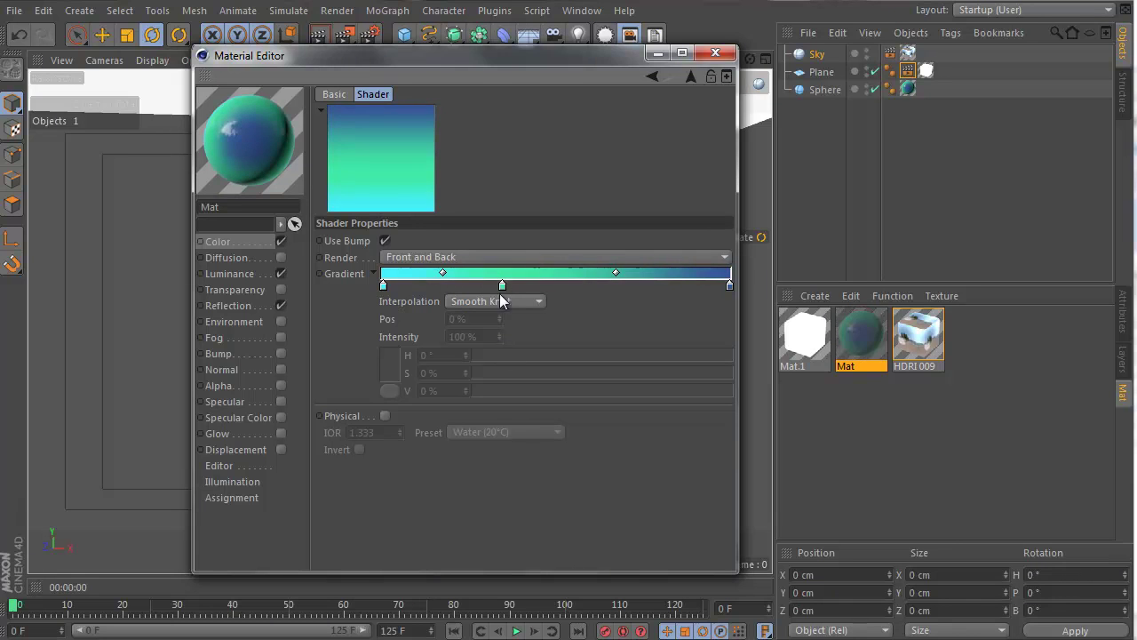
pyautogui.moveTo(503, 284); pyautogui.dragTo(527, 285)
pyautogui.moveTo(441, 285); pyautogui.dragTo(382, 286)
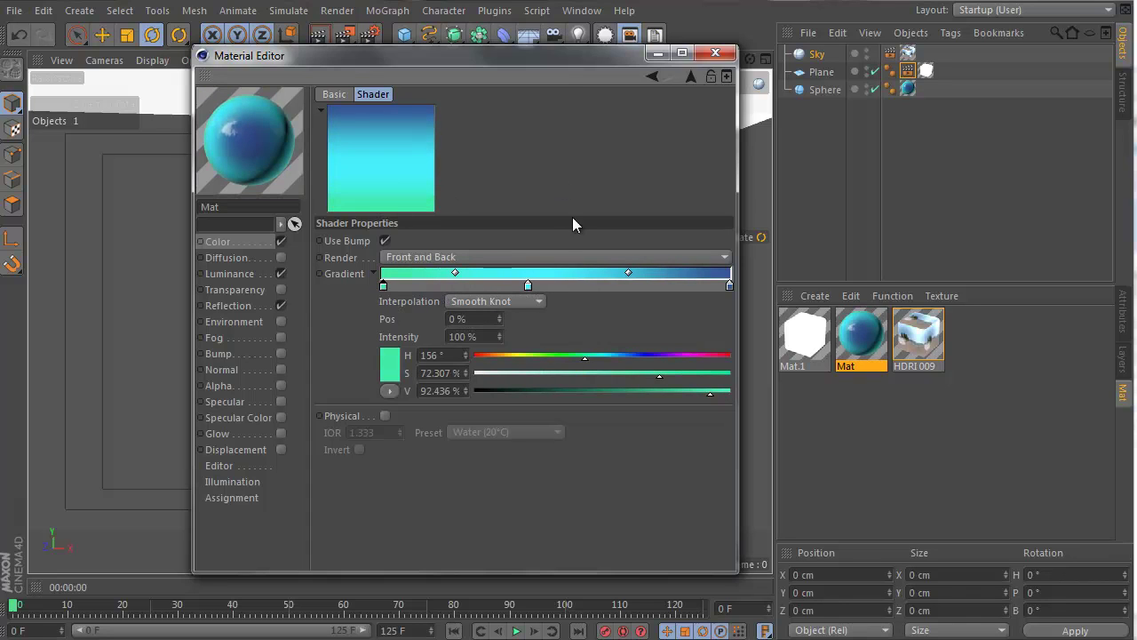
pyautogui.moveTo(528, 284); pyautogui.dragTo(480, 284)
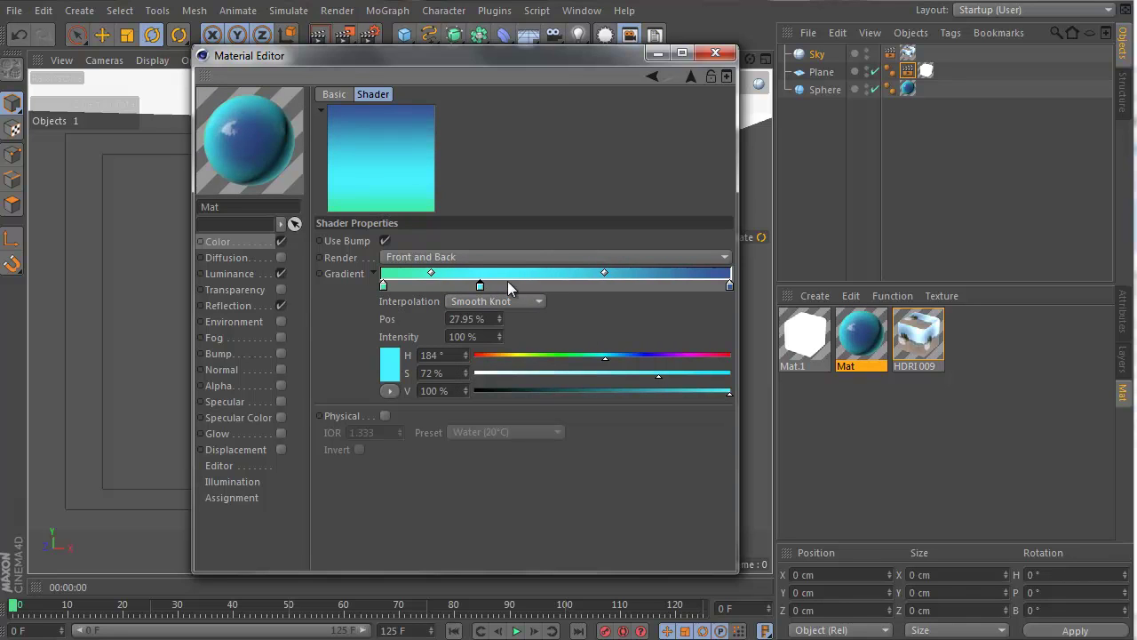
# Step: Set the gradient's knot hues to 179° for the first and middle knots and 218° for the end knot
pyautogui.click(601, 356)
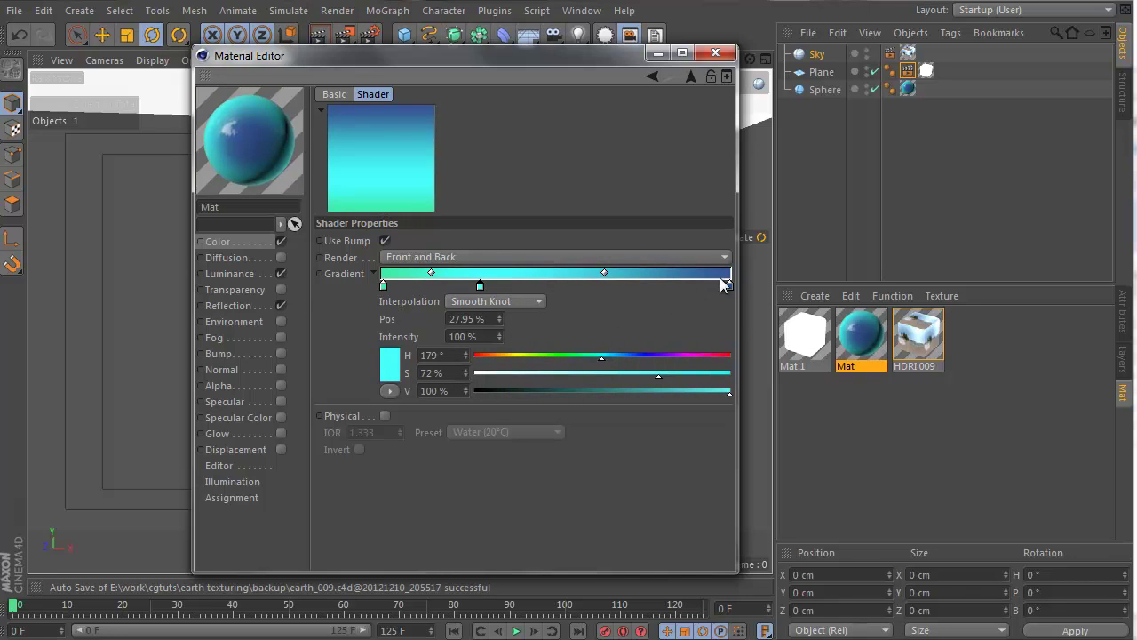
pyautogui.click(729, 284)
pyautogui.click(621, 357)
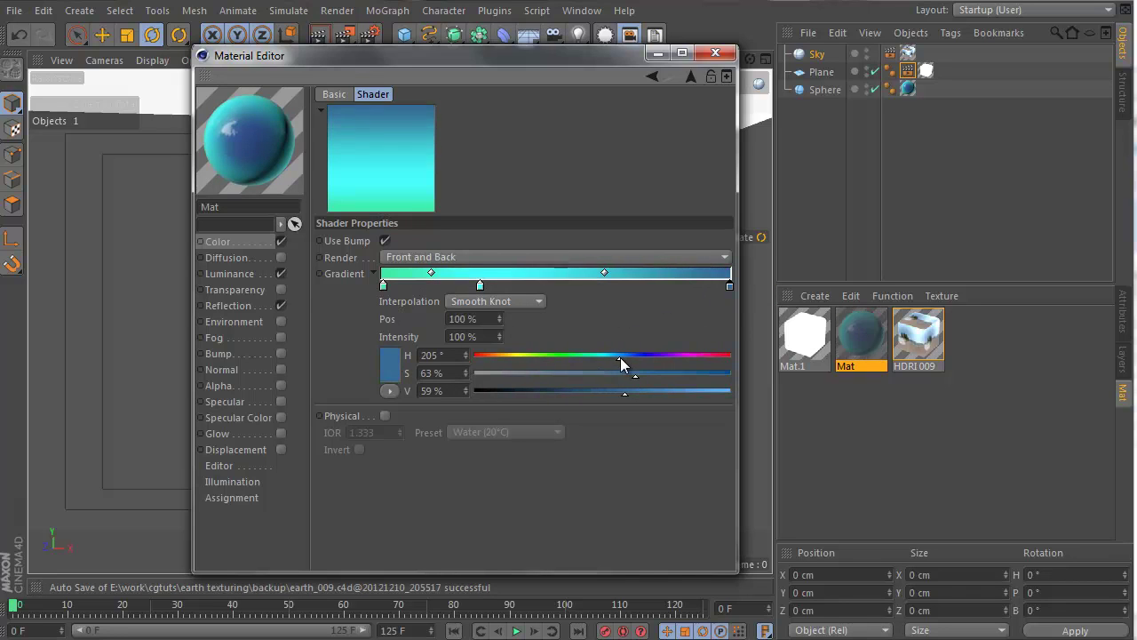
pyautogui.click(629, 355)
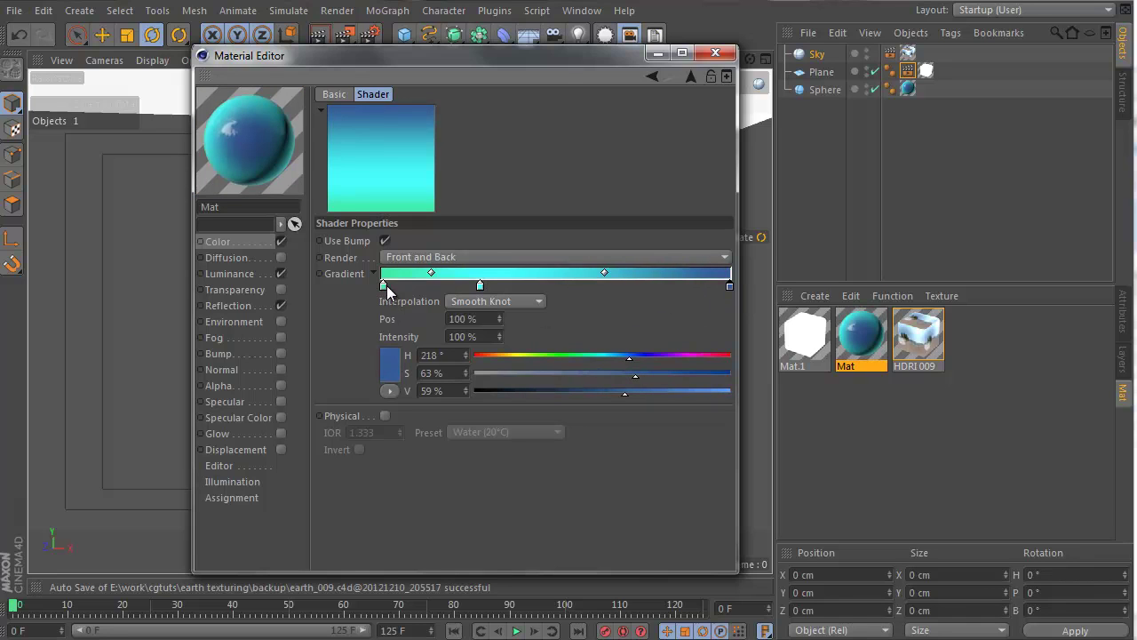
pyautogui.click(384, 285)
pyautogui.click(602, 356)
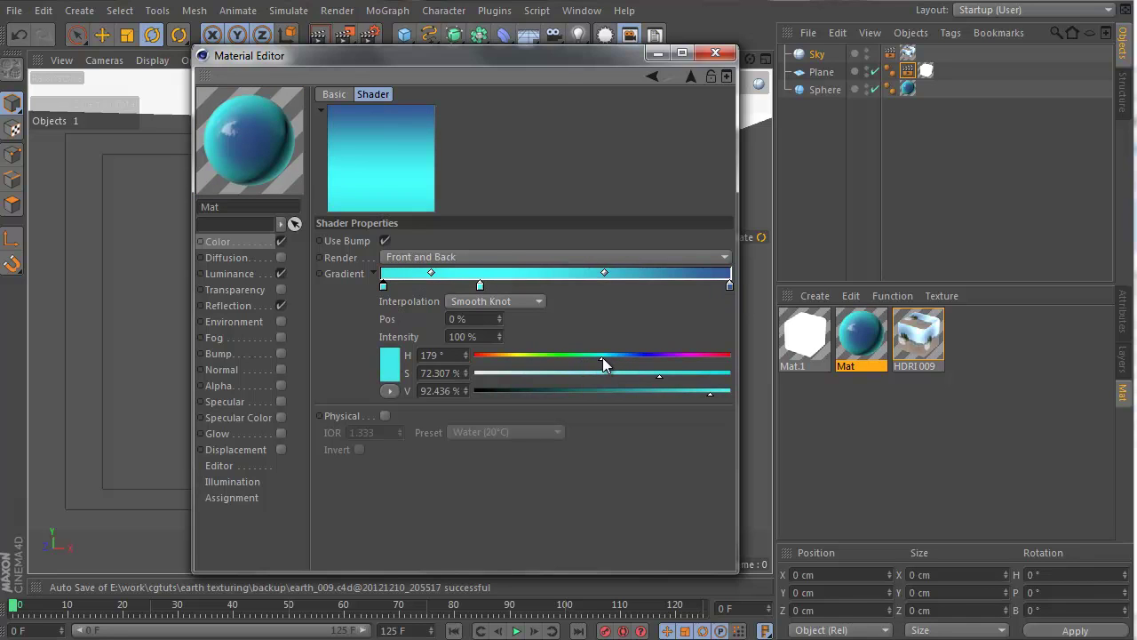
# Step: Set the gradient's middle knot to a light blue with hue 203° and saturation about 68%
pyautogui.click(479, 285)
pyautogui.click(625, 356)
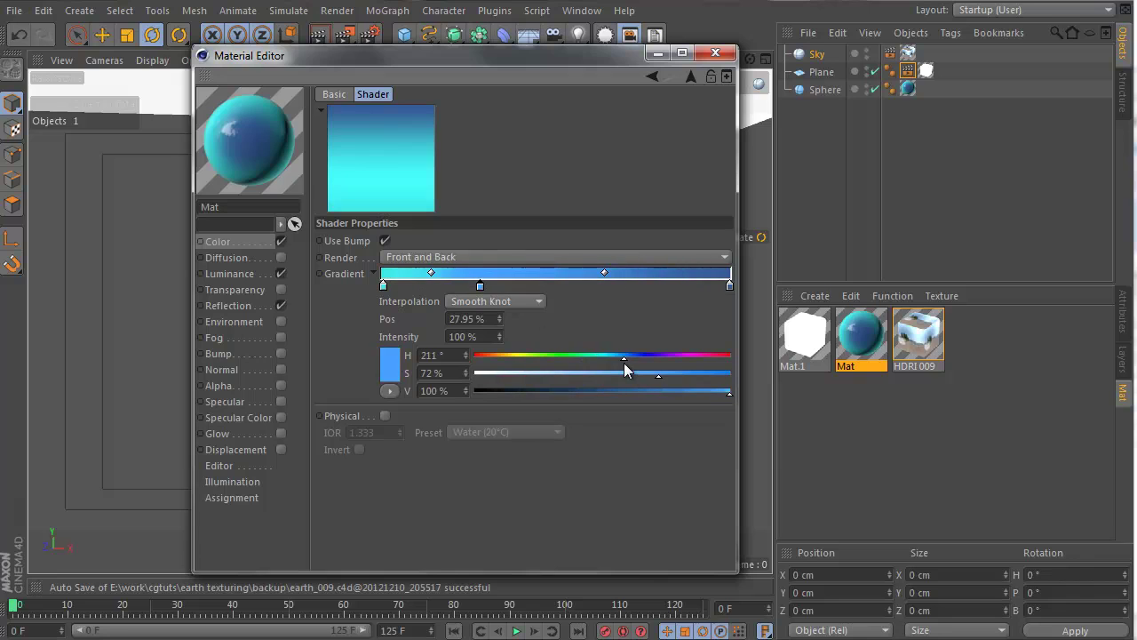
pyautogui.click(619, 356)
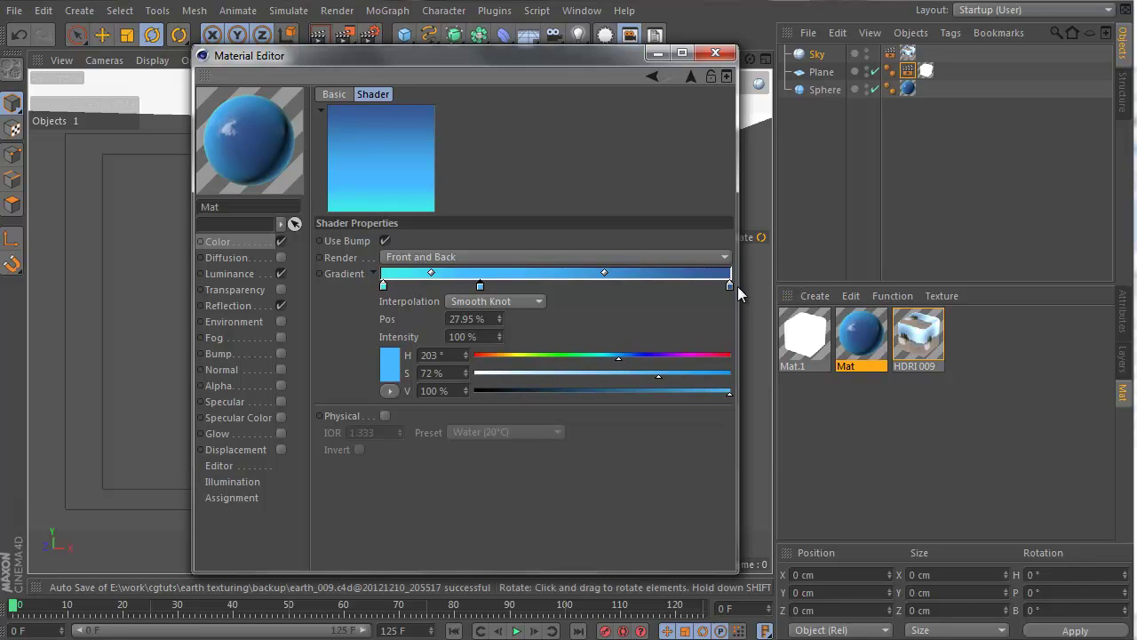
pyautogui.moveTo(666, 373); pyautogui.dragTo(641, 370)
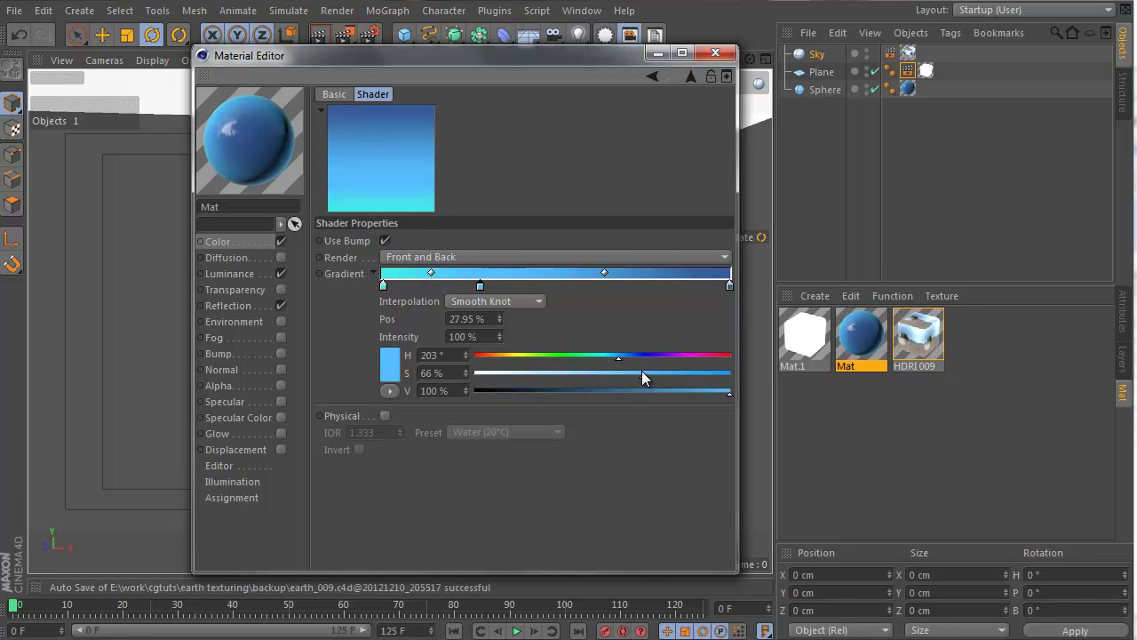
# Step: Move the middle knot to 34.87% and set the end knot to hue 214° and saturation 72%
pyautogui.click(730, 285)
pyautogui.moveTo(634, 374)
pyautogui.mouseDown()
pyautogui.moveTo(586, 379)
pyautogui.moveTo(637, 381)
pyautogui.moveTo(625, 391)
pyautogui.moveTo(642, 377)
pyautogui.mouseUp()
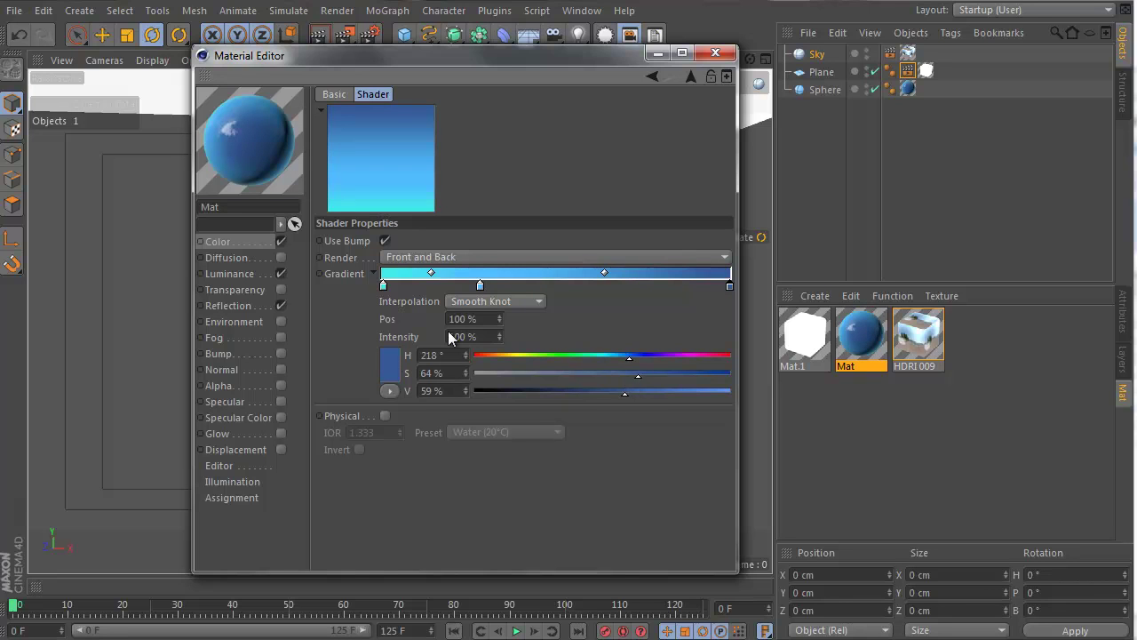
pyautogui.moveTo(481, 285); pyautogui.dragTo(502, 290)
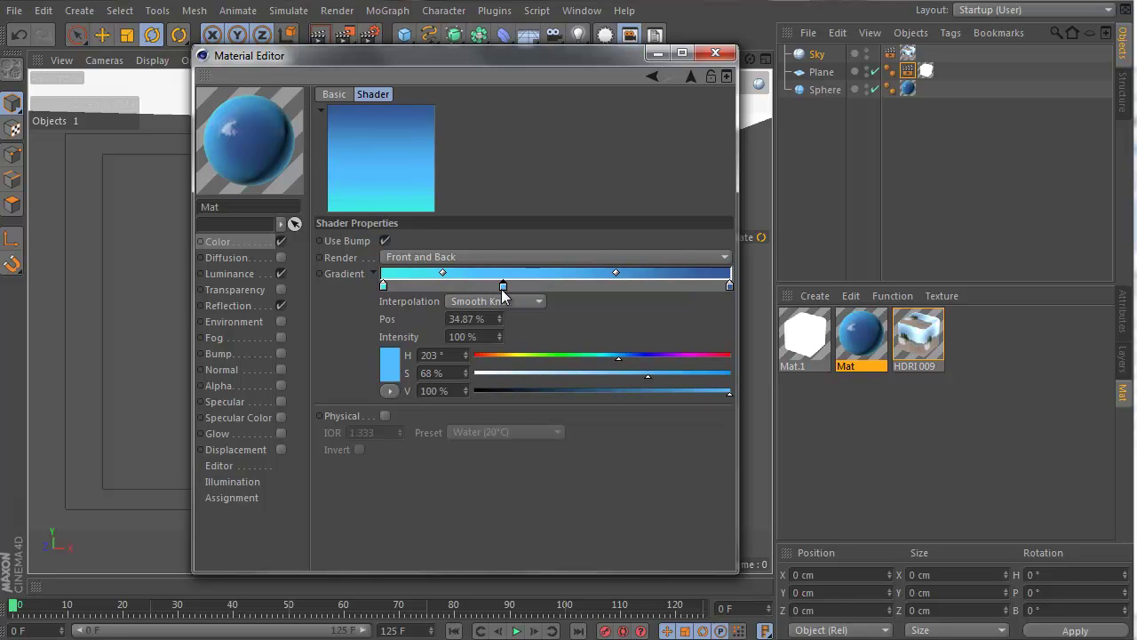
pyautogui.click(731, 285)
pyautogui.moveTo(630, 358); pyautogui.dragTo(621, 356)
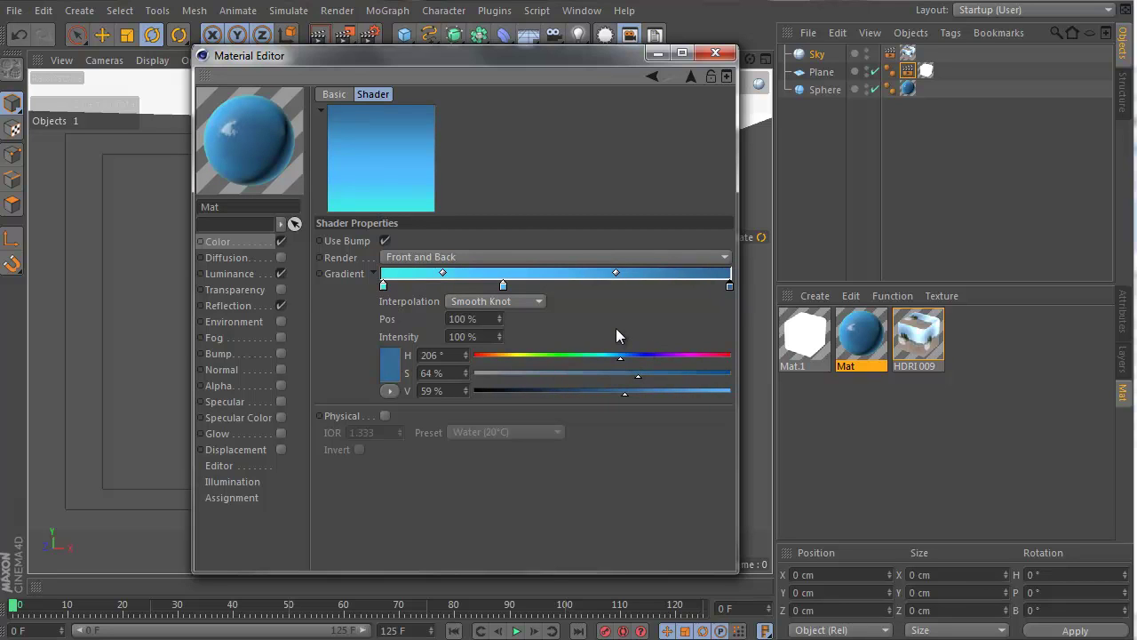
pyautogui.moveTo(621, 357); pyautogui.dragTo(657, 377)
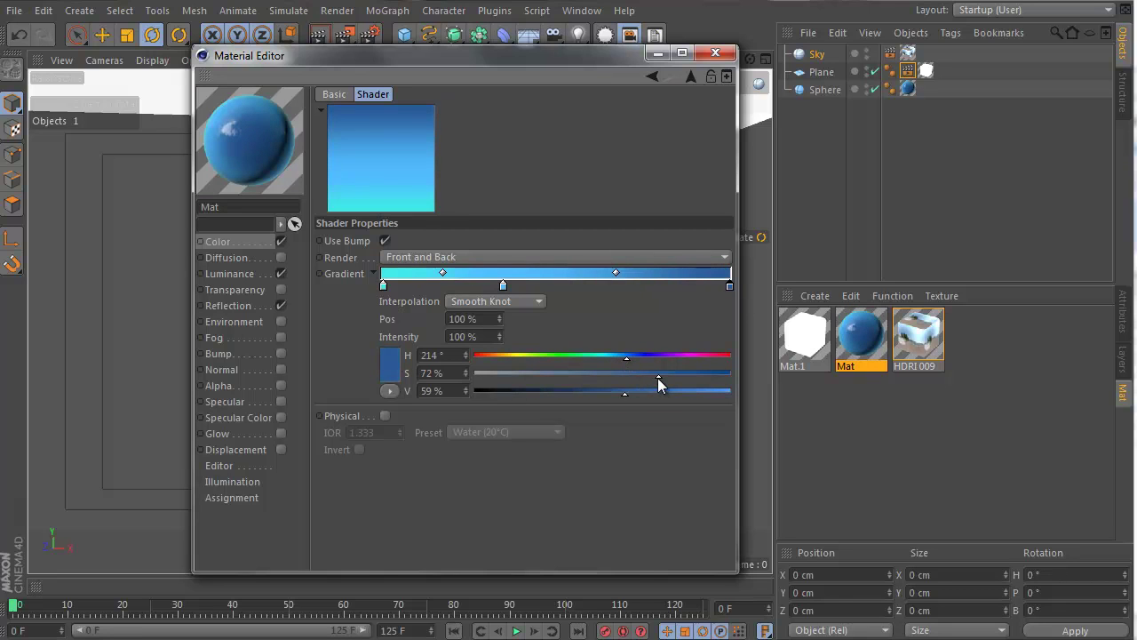
# Step: Return to the material's layer stack, uncover the globe and render the view to check the Fresnel colours
pyautogui.click(692, 77)
pyautogui.moveTo(386, 55); pyautogui.dragTo(1000, 178)
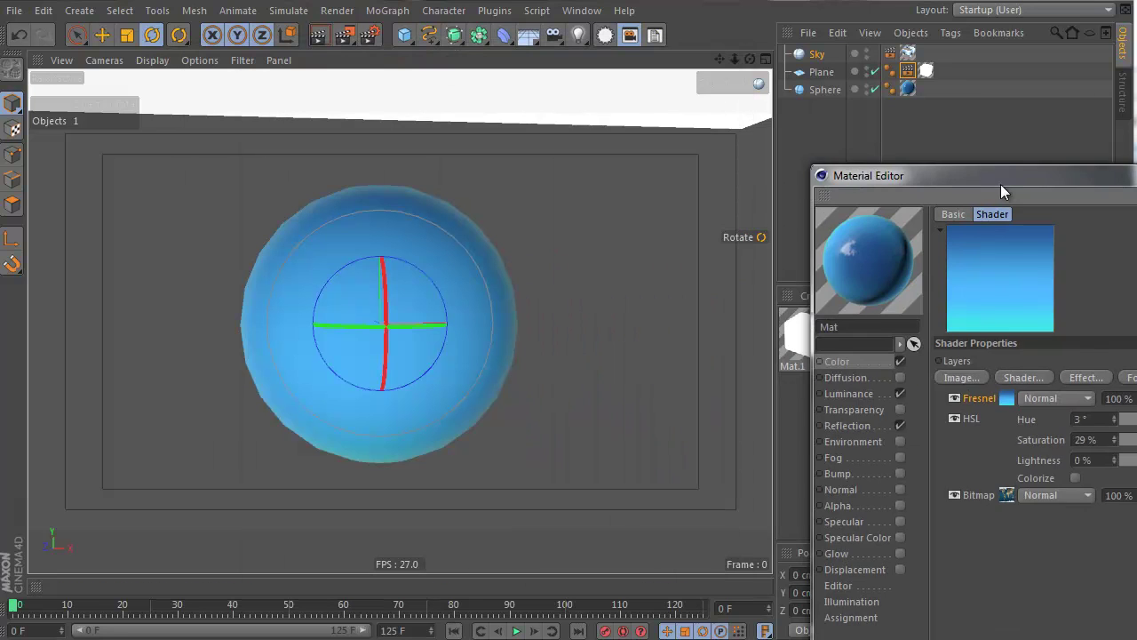
pyautogui.moveTo(843, 172); pyautogui.dragTo(624, 110)
pyautogui.click(310, 40)
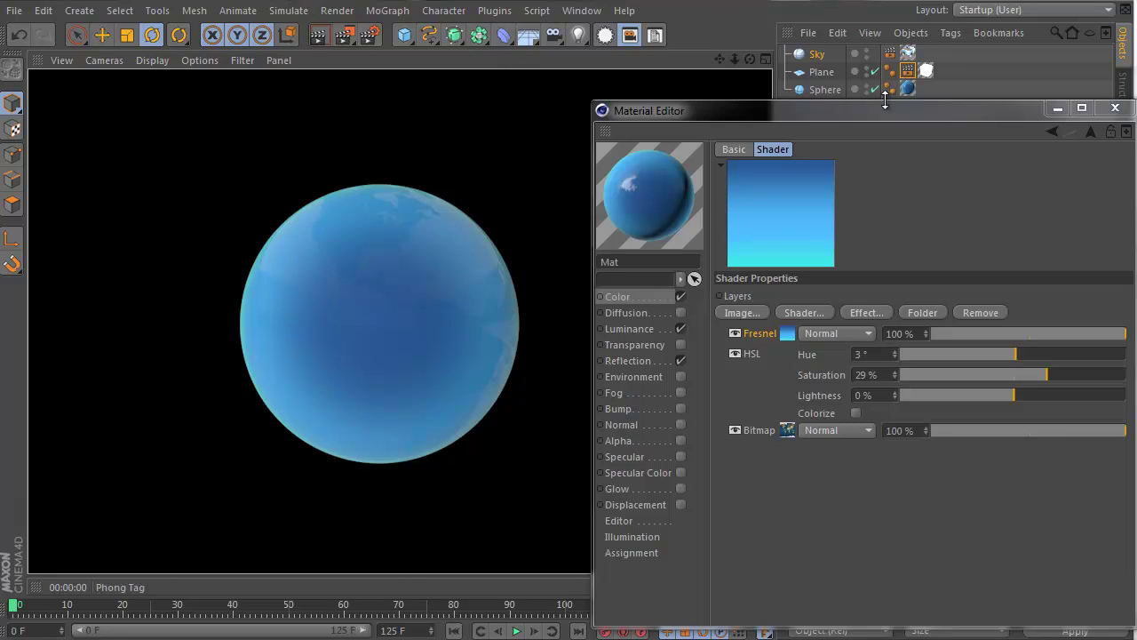
# Step: Add earthspec1k.jpg from the earth texturing project's tex folder as an image layer in the Color channel
pyautogui.moveTo(821, 110); pyautogui.dragTo(617, 110)
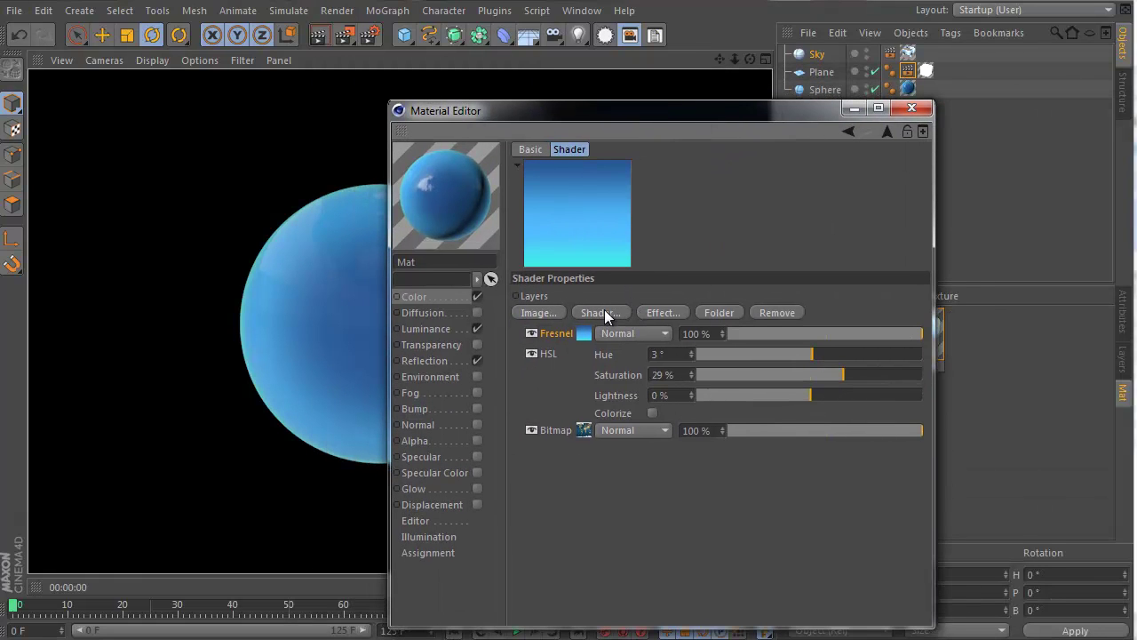
pyautogui.click(538, 312)
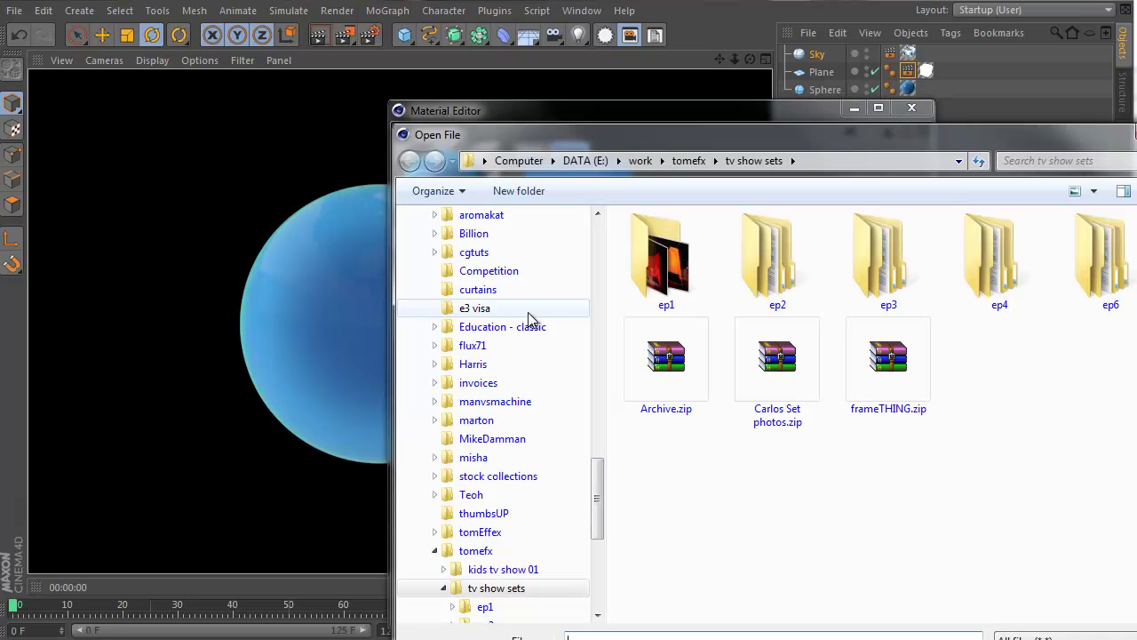
pyautogui.hotkey('alt', 'Tab')
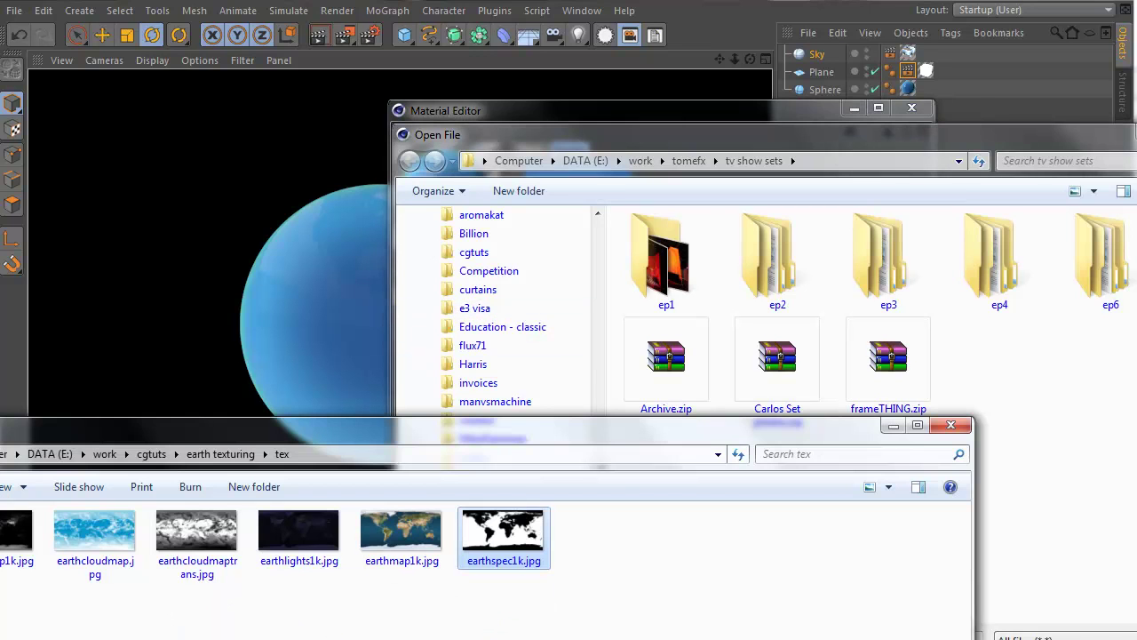
pyautogui.click(826, 164)
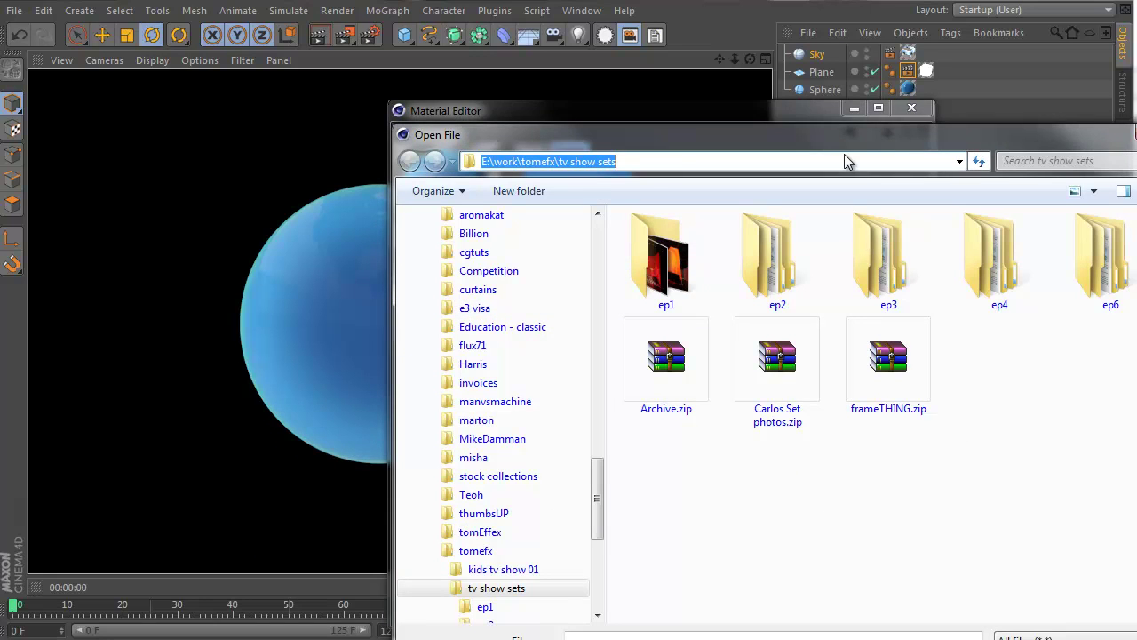
pyautogui.click(444, 462)
pyautogui.click(444, 453)
pyautogui.hotkey('ctrl', 'c')
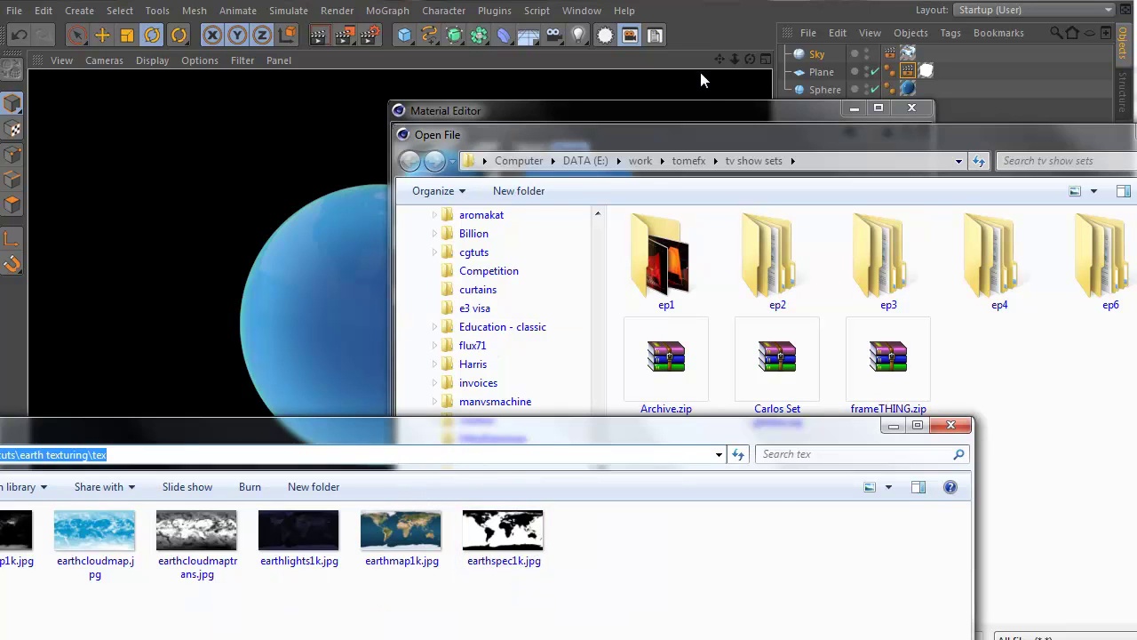
pyautogui.click(835, 160)
pyautogui.hotkey('ctrl', 'v')
pyautogui.press('Return')
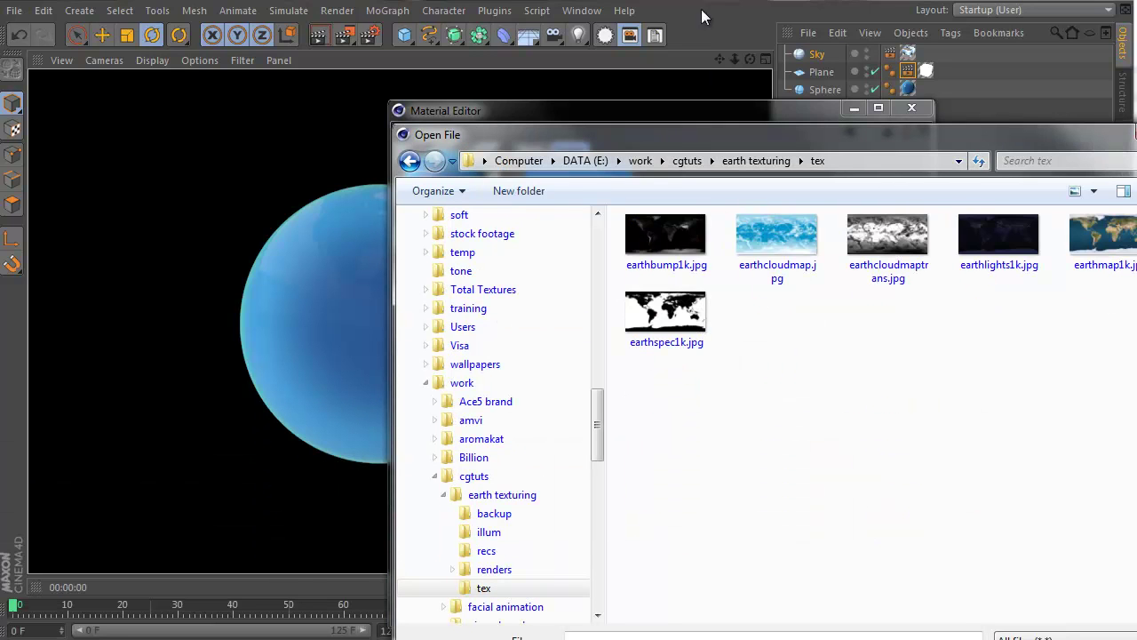
pyautogui.doubleClick(704, 302)
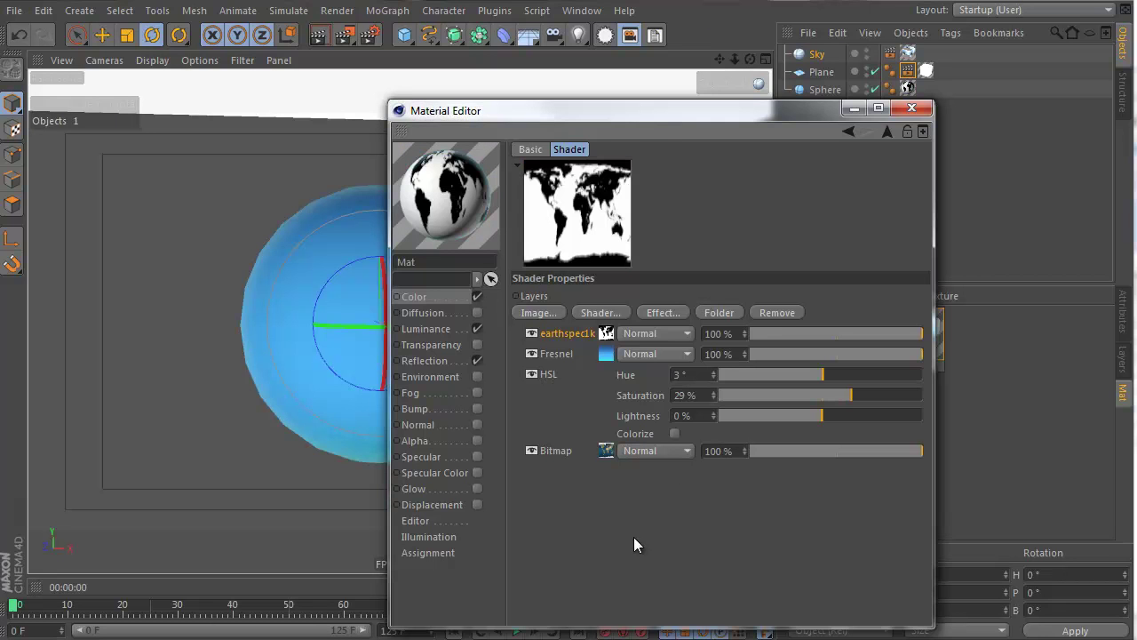
# Step: Mask the Fresnel layer by setting earthspec1k to Layer Mask beneath it, and render the view
pyautogui.click(686, 334)
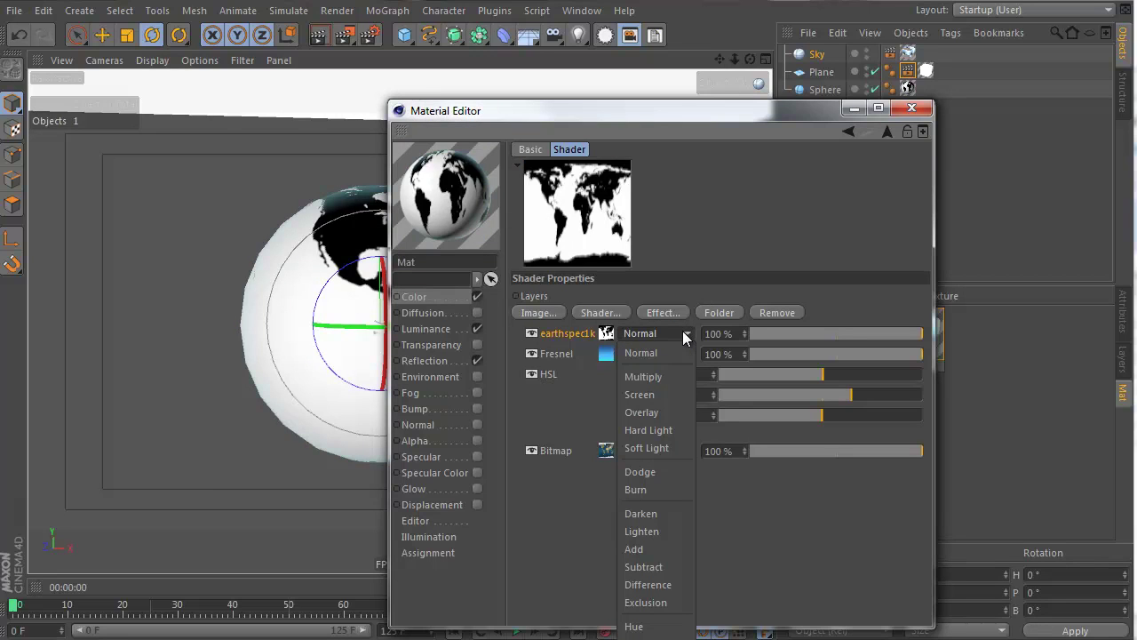
pyautogui.click(668, 637)
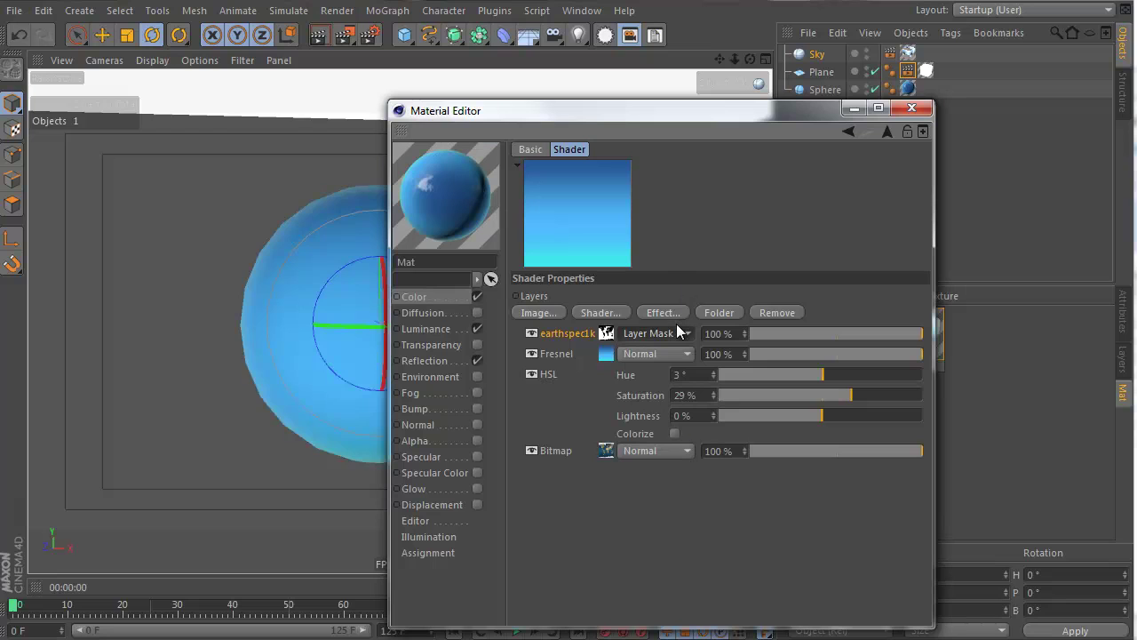
pyautogui.moveTo(544, 352); pyautogui.dragTo(561, 334)
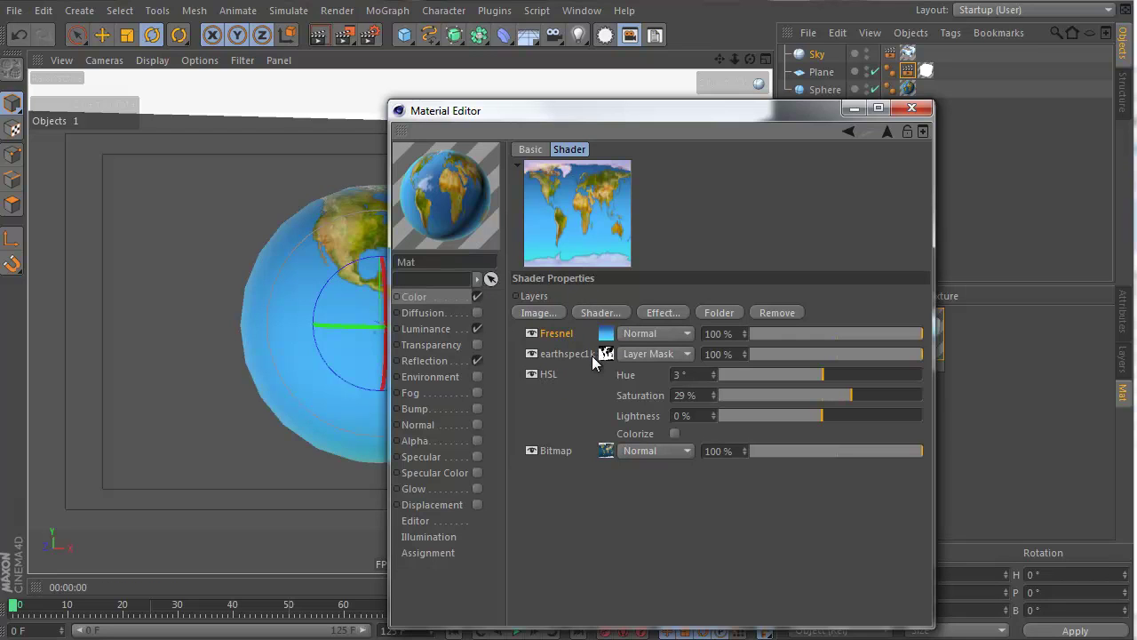
pyautogui.moveTo(563, 110); pyautogui.dragTo(919, 107)
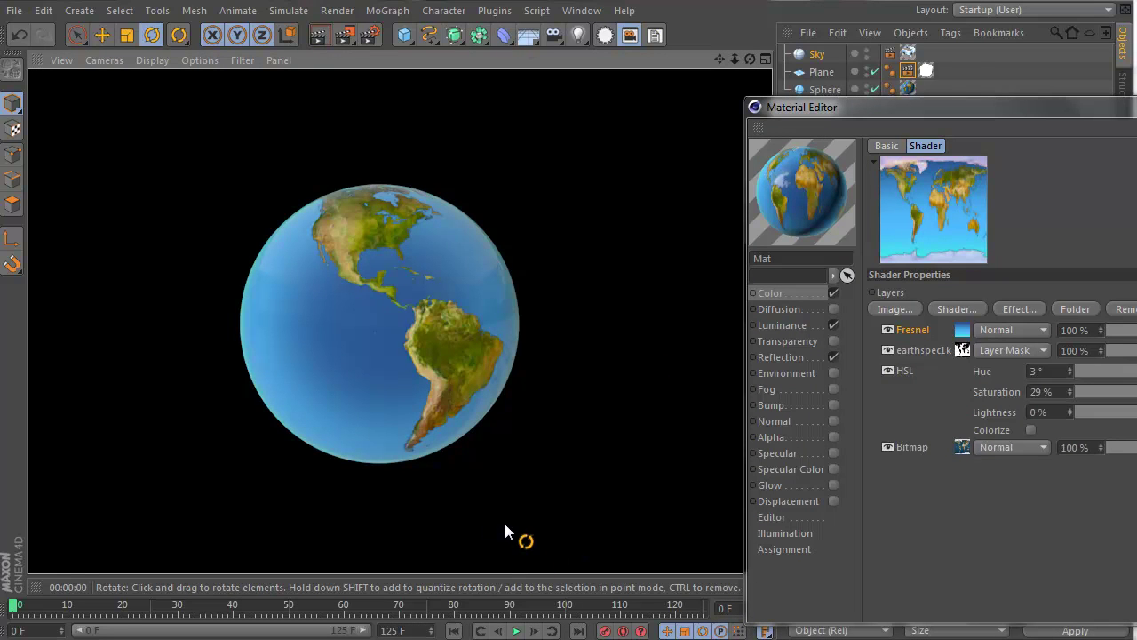
# Step: Try the Multiply blend mode on the Fresnel layer and render the view
pyautogui.click(1024, 329)
pyautogui.click(1012, 377)
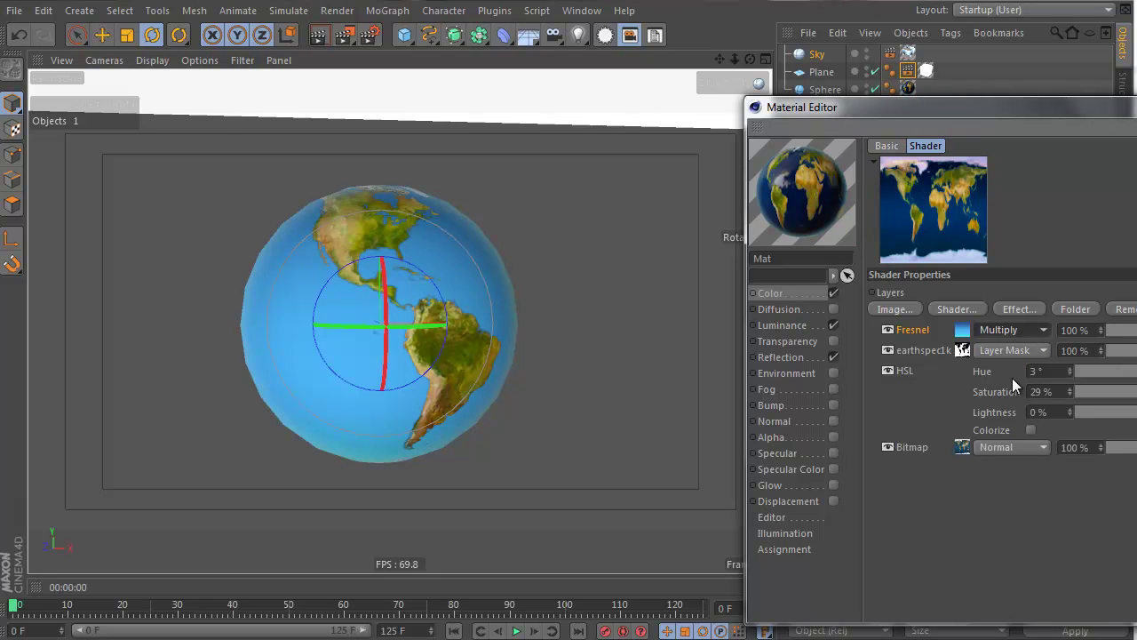
pyautogui.click(318, 35)
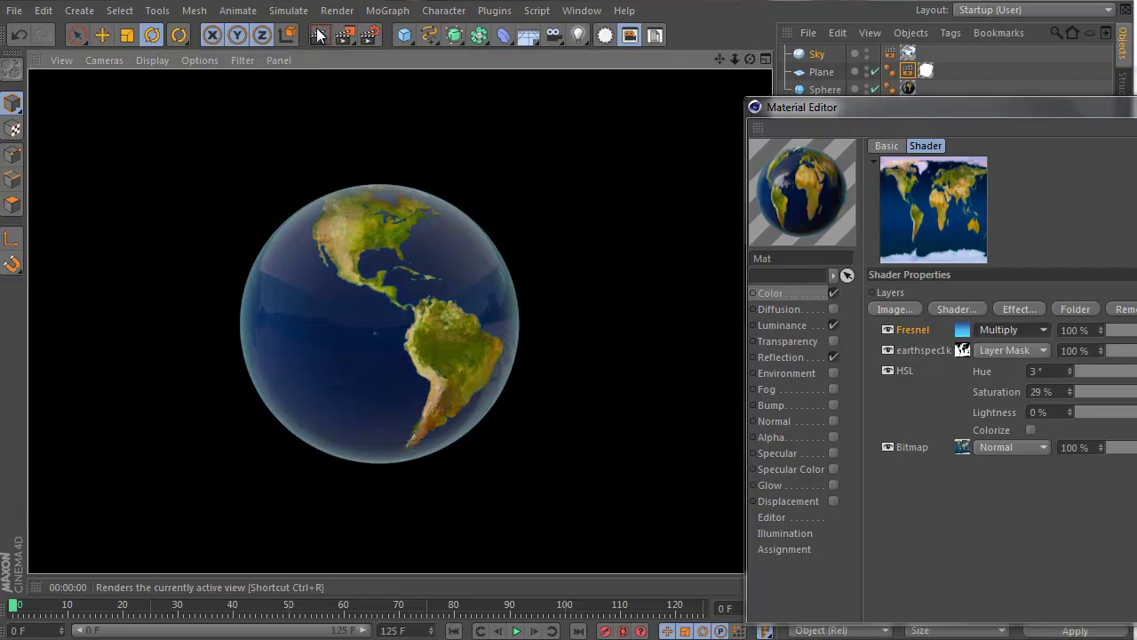
# Step: Set the Fresnel layer's blend mode to Screen and inspect the layered texture in the Color channel
pyautogui.click(1008, 328)
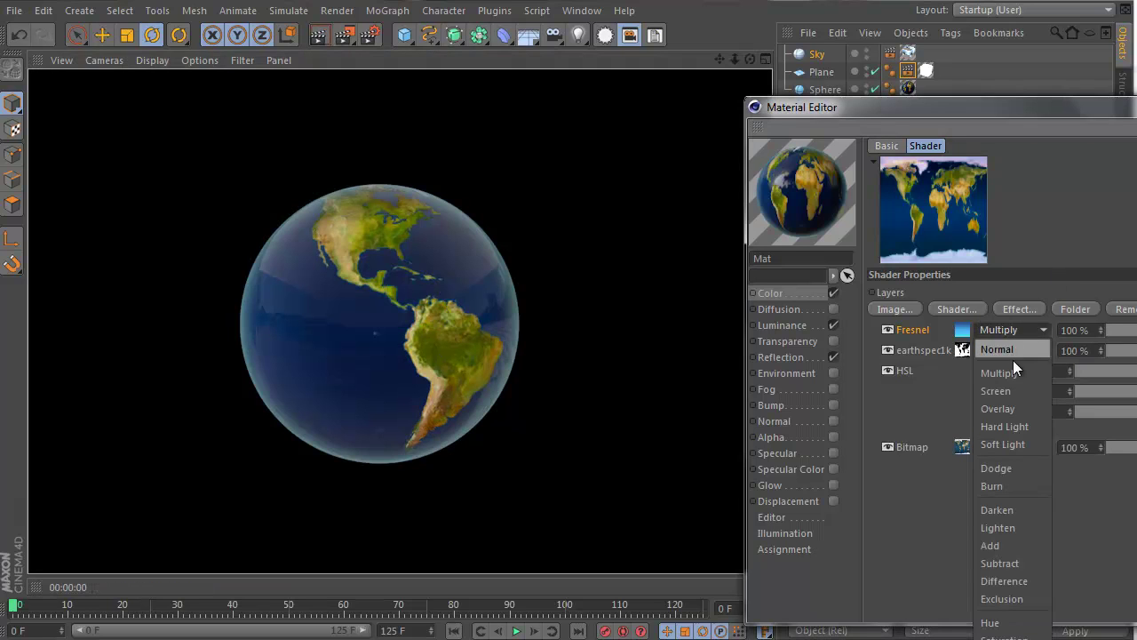
pyautogui.click(1016, 396)
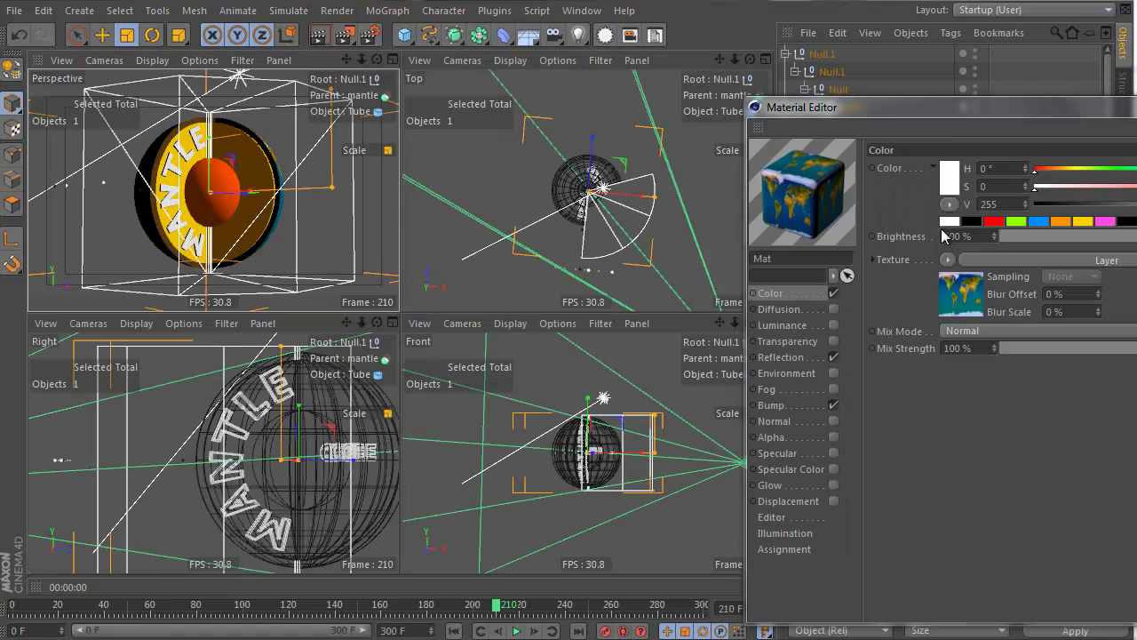
pyautogui.click(963, 306)
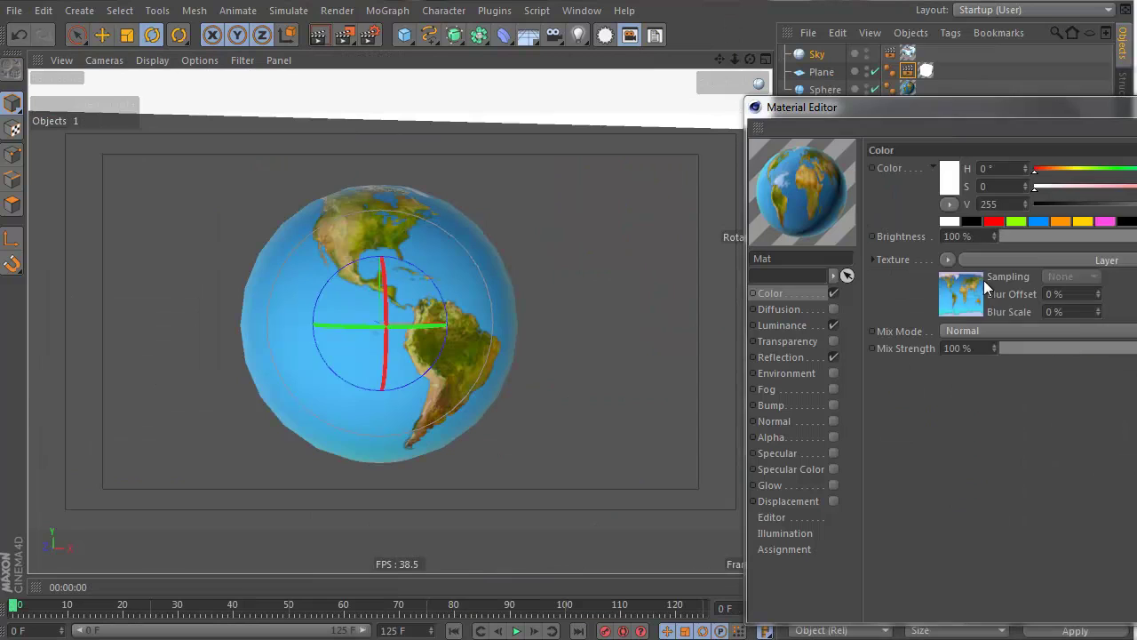
# Step: In the Color channel's Layer shader, set the Fresnel layer's blend mode to Normal and its strength to 19 %
pyautogui.click(977, 293)
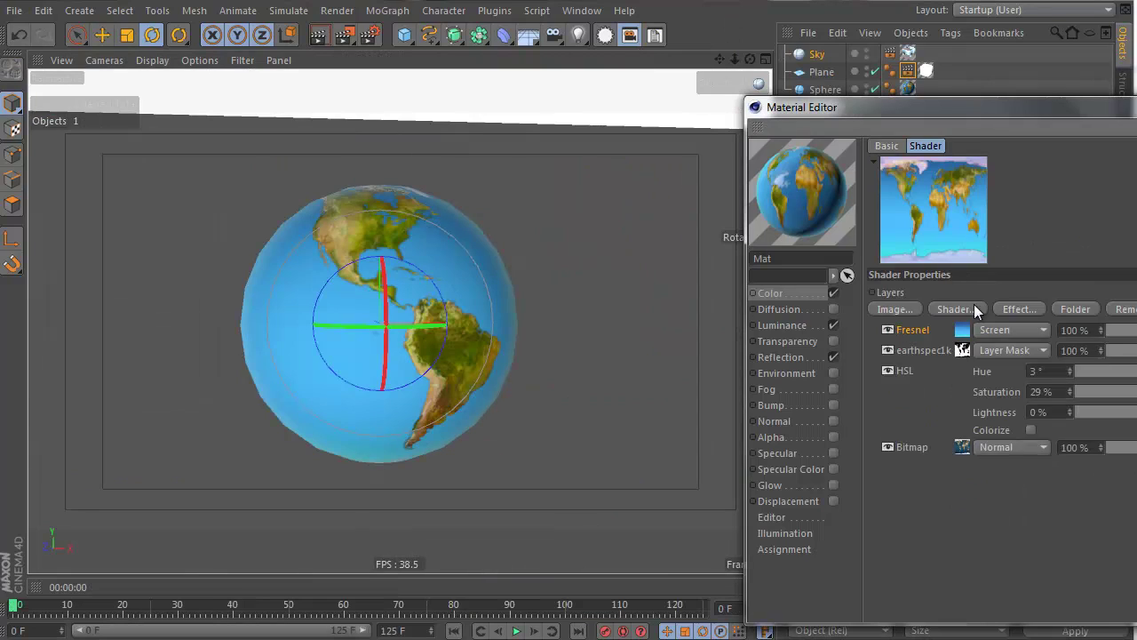
pyautogui.click(995, 330)
pyautogui.click(1008, 348)
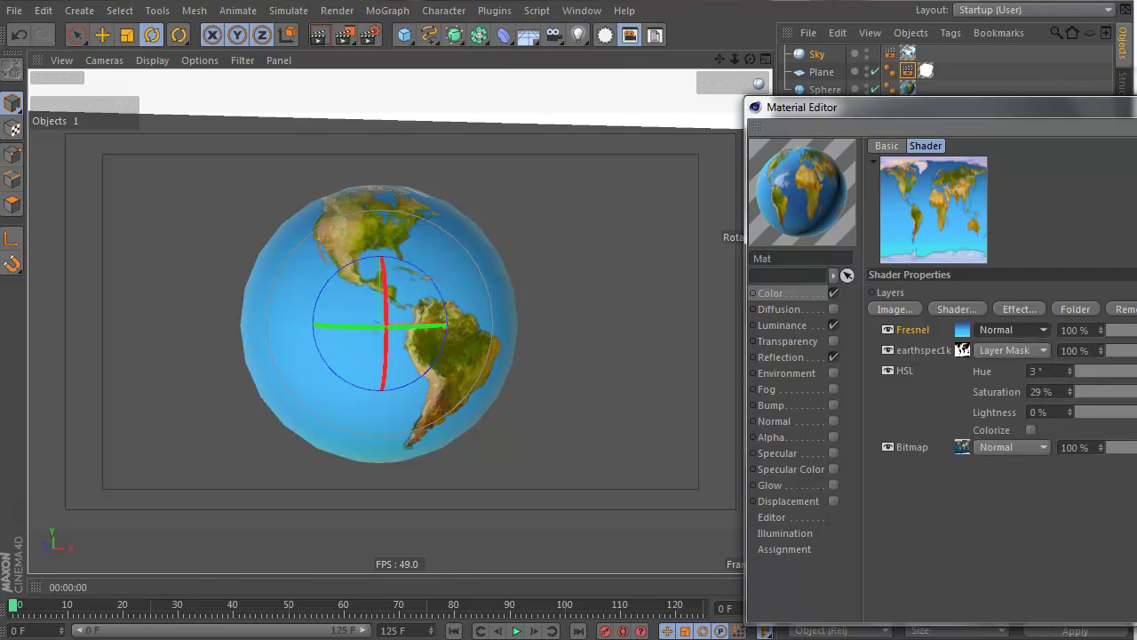
pyautogui.moveTo(1101, 329); pyautogui.dragTo(1101, 371)
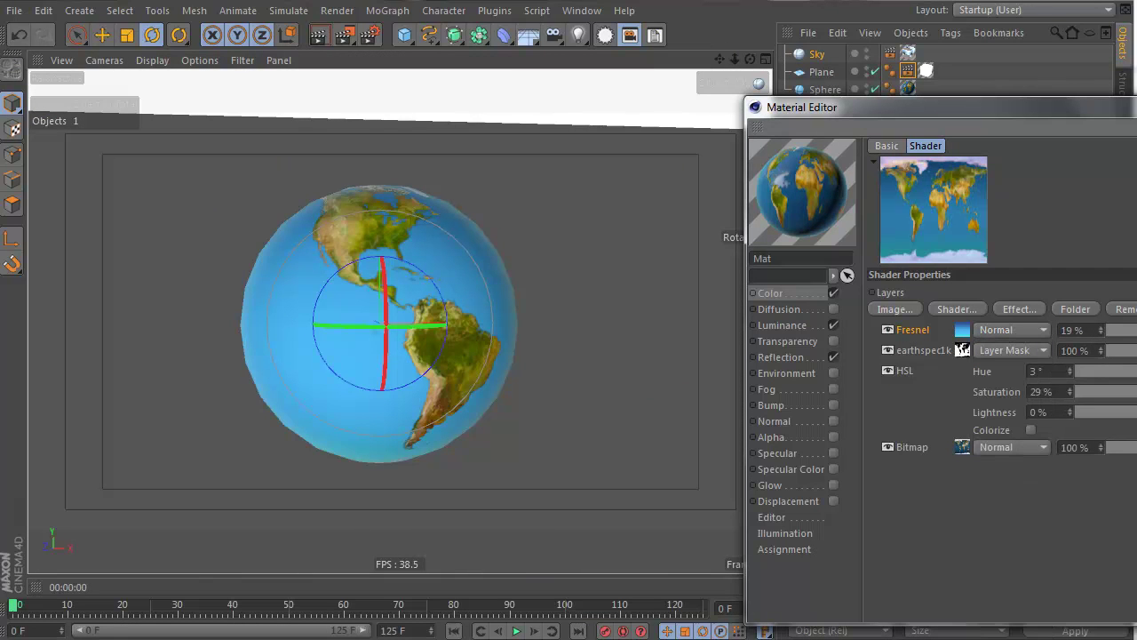
pyautogui.click(1026, 329)
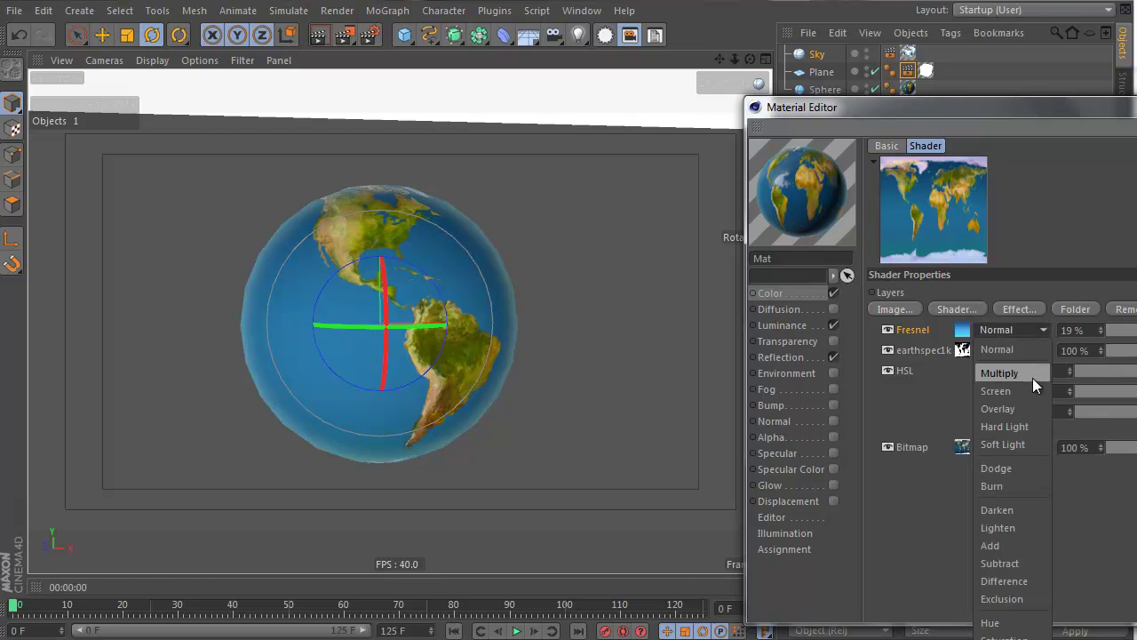
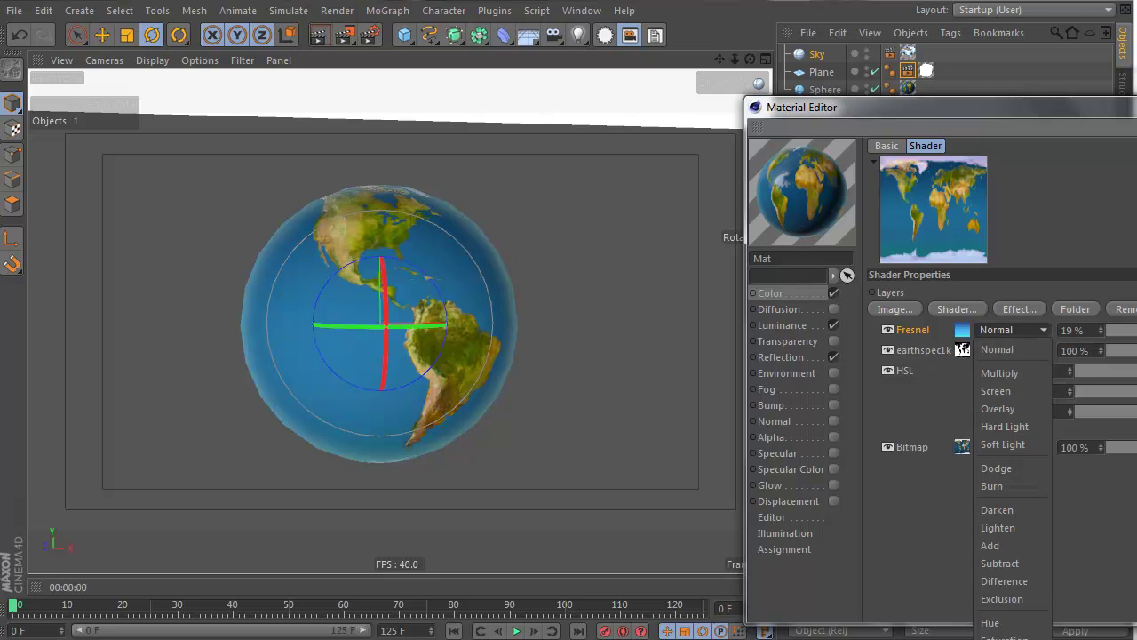
pyautogui.press('Escape')
pyautogui.click(1016, 330)
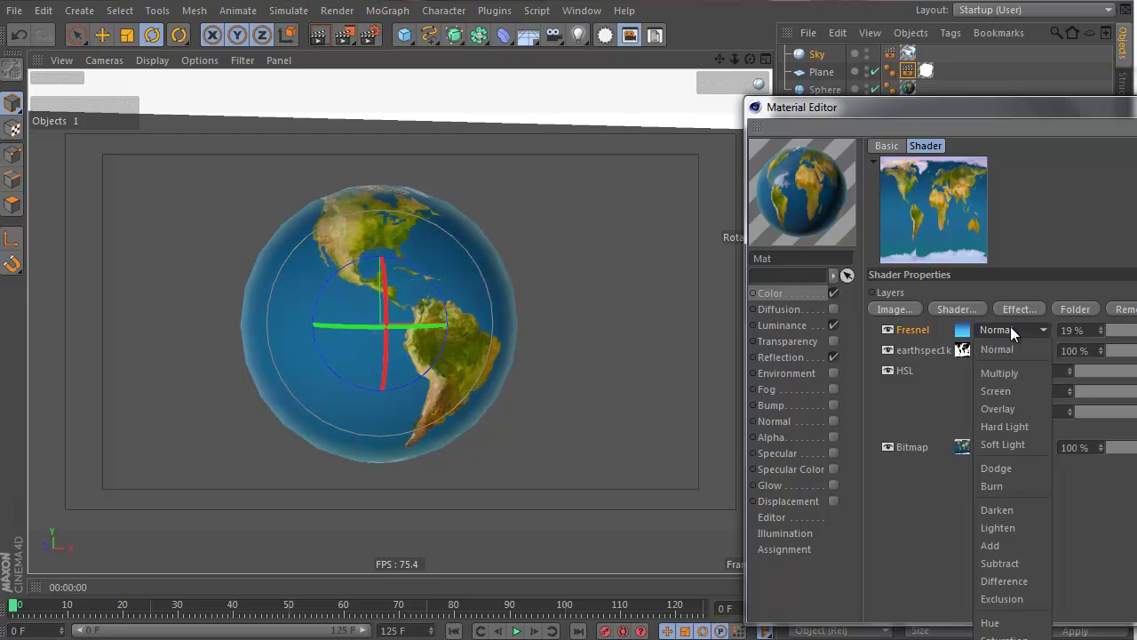
pyautogui.click(1010, 326)
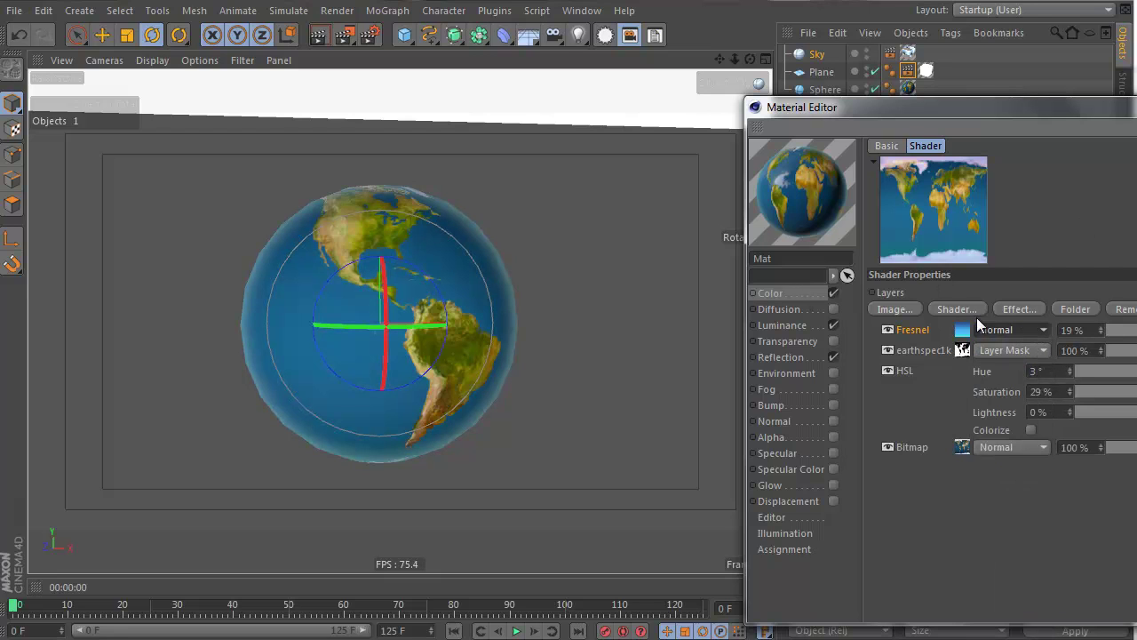
pyautogui.click(991, 322)
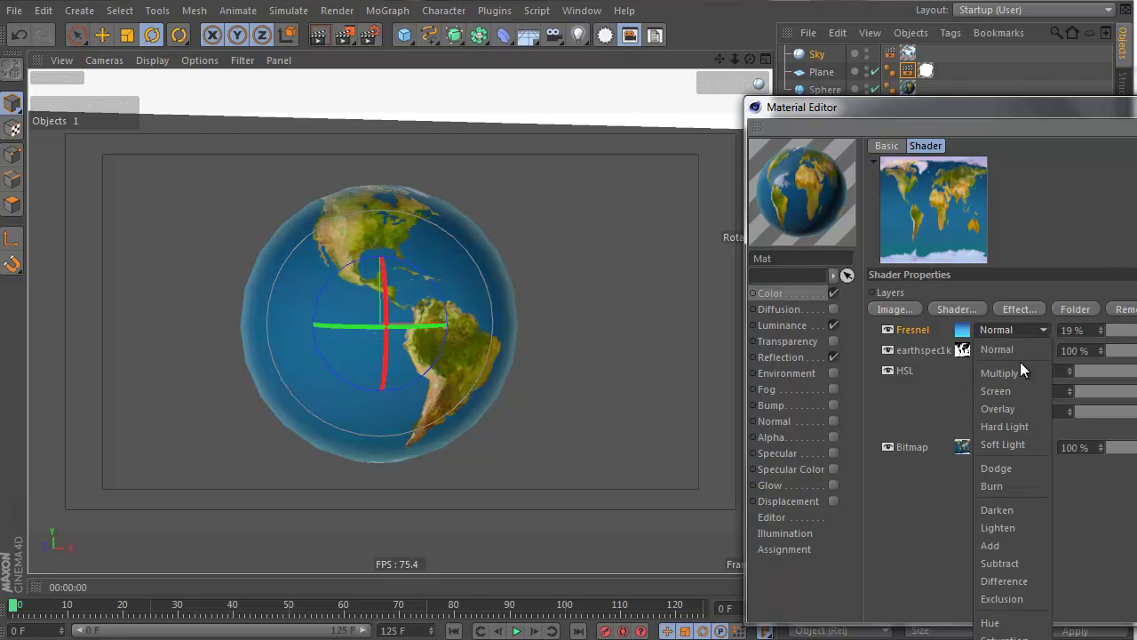
pyautogui.click(1018, 352)
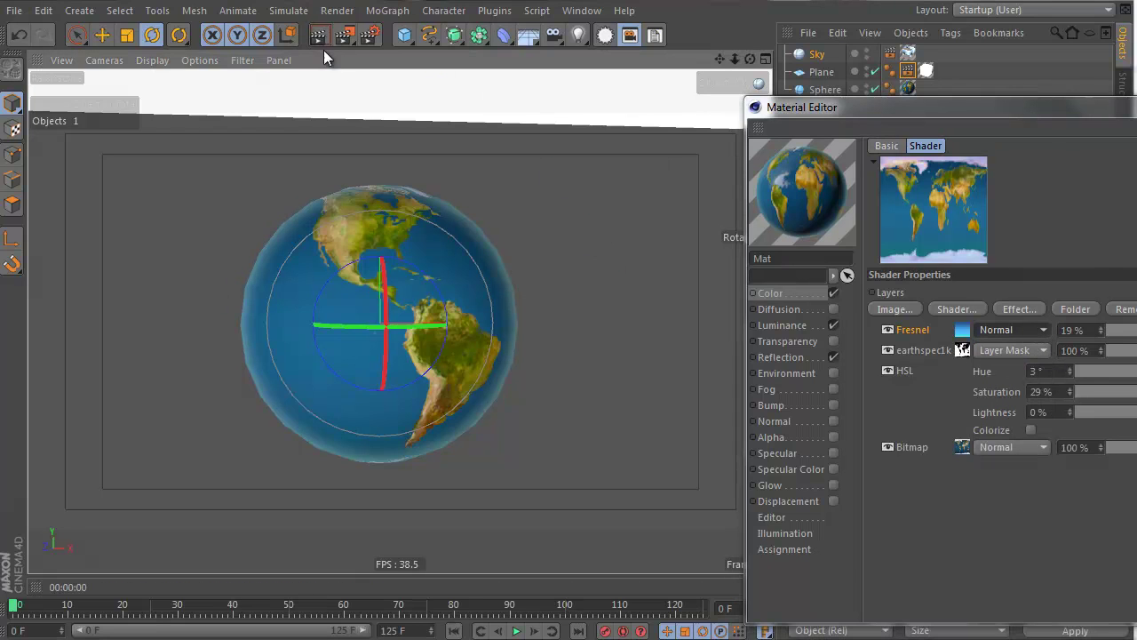
# Step: Set the Fresnel layer's strength to 46 % and render the view
pyautogui.click(317, 35)
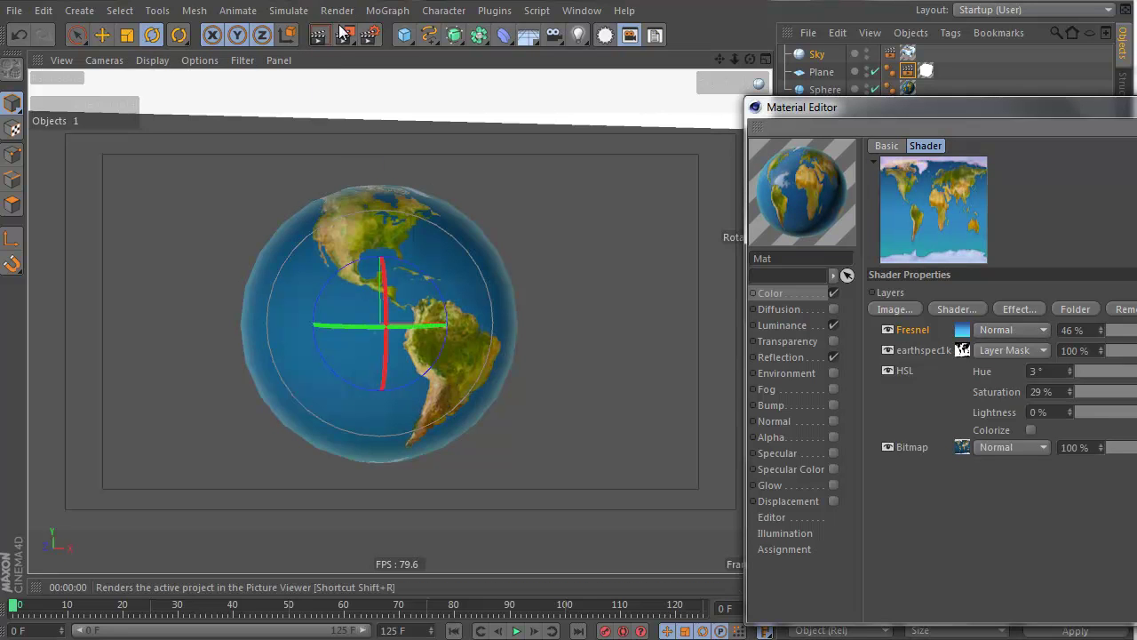
pyautogui.click(317, 36)
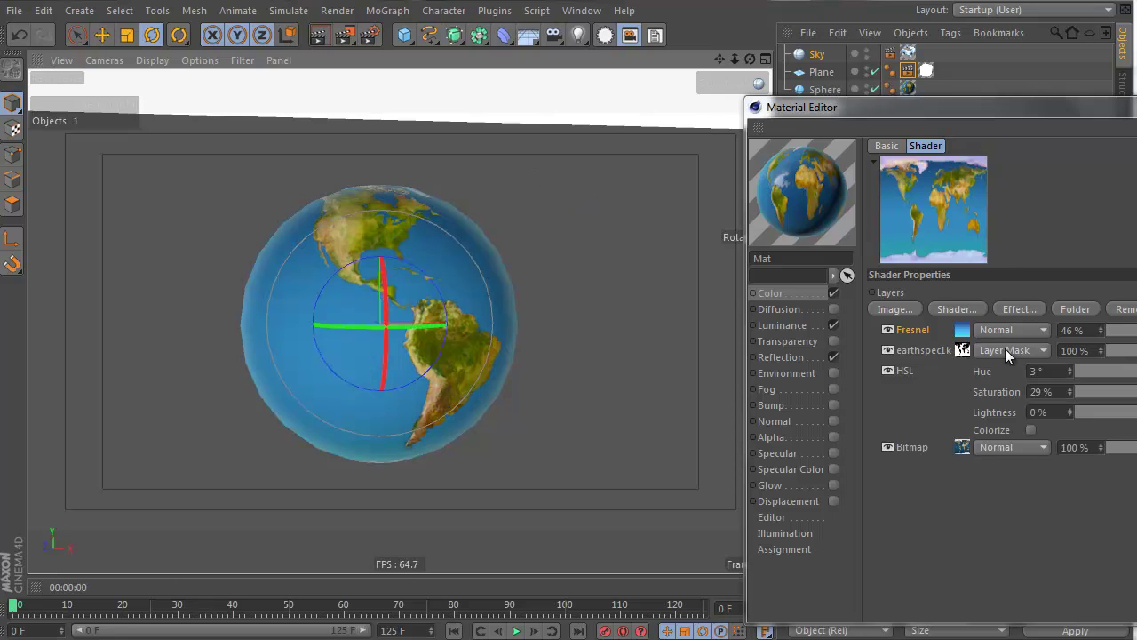
# Step: Compare renders of the globe with the Fresnel layer hidden and with it shown again
pyautogui.click(887, 329)
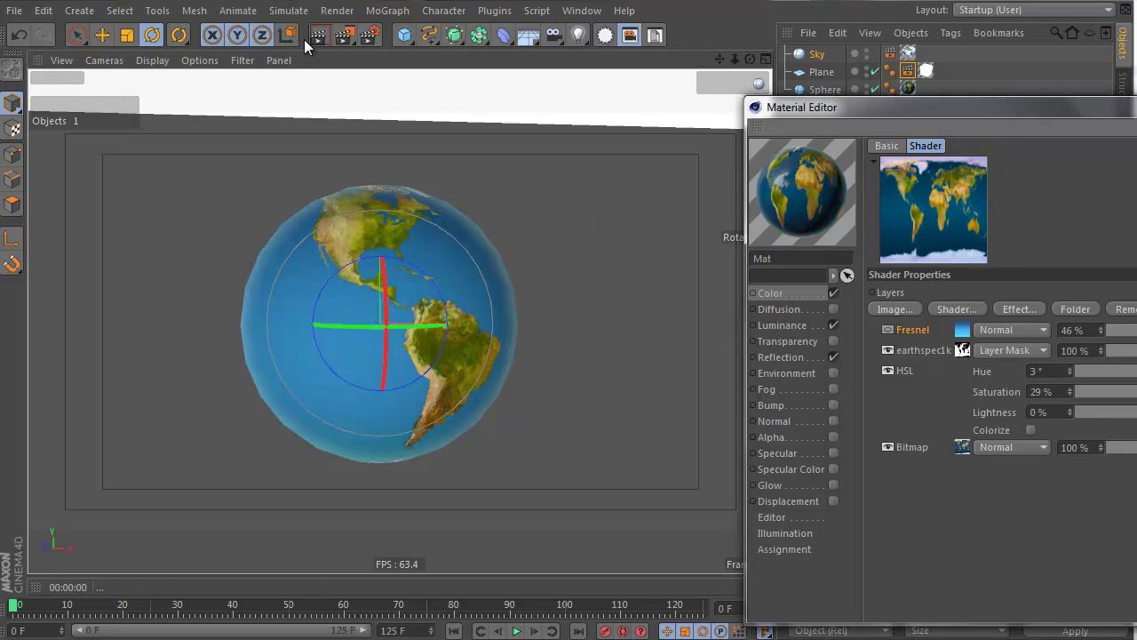
pyautogui.click(317, 37)
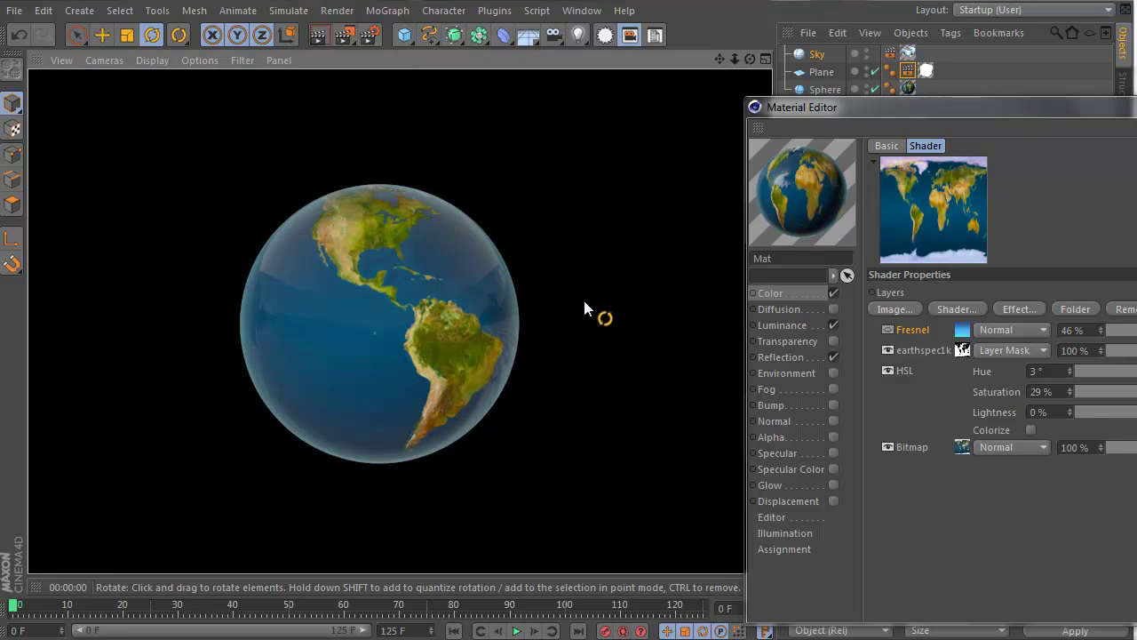
pyautogui.click(890, 332)
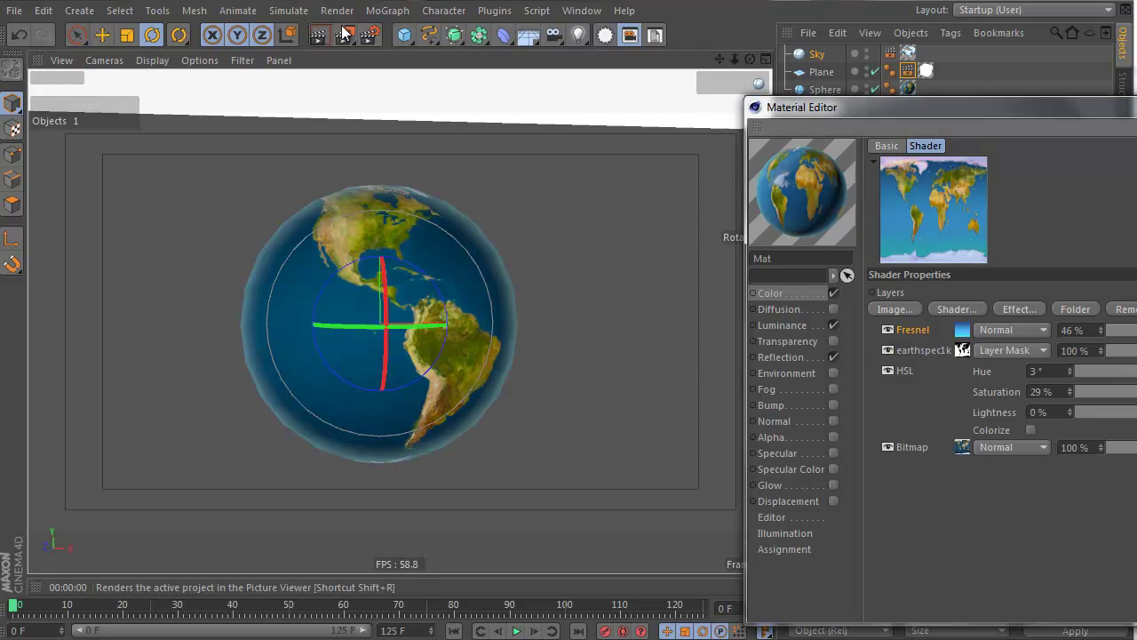
pyautogui.click(318, 34)
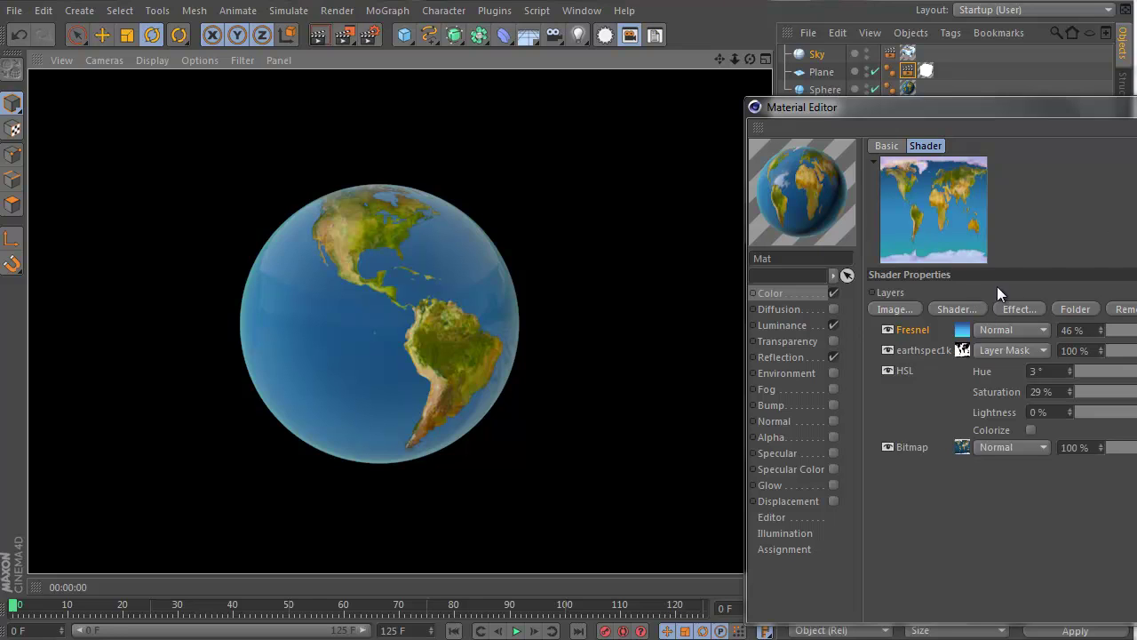
# Step: Add a Brightness/Contrast effect above the Fresnel layer with brightness 0 %, contrast 20 % and gamma 1.3, and render the view
pyautogui.click(1030, 308)
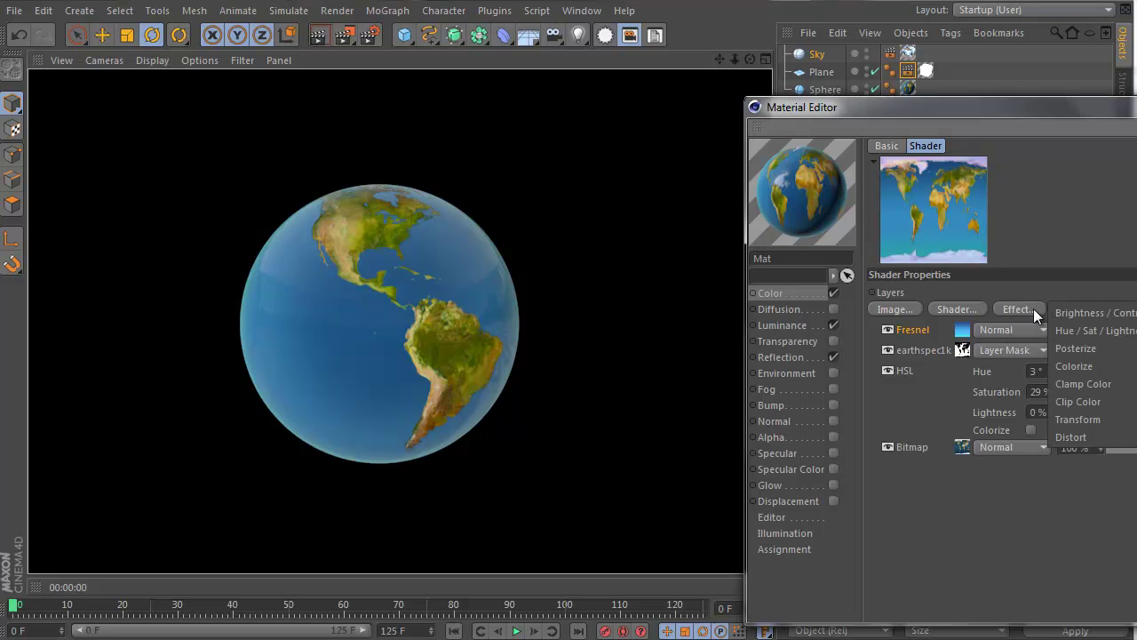
pyautogui.click(1059, 315)
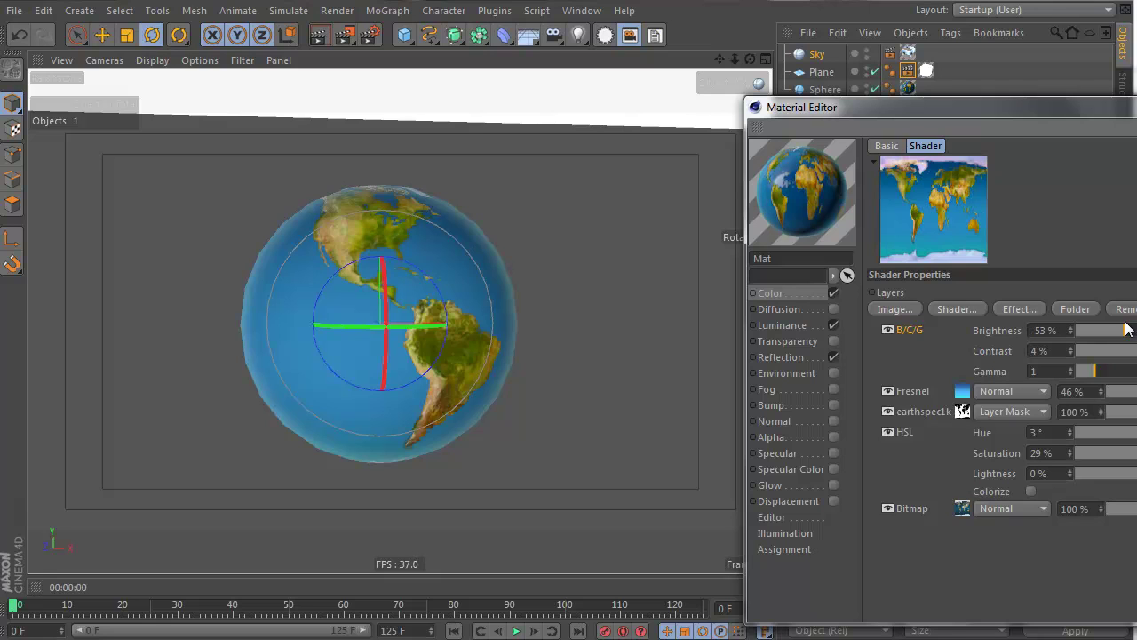
pyautogui.moveTo(1070, 330); pyautogui.dragTo(1070, 329)
pyautogui.moveTo(1096, 373); pyautogui.dragTo(1135, 351)
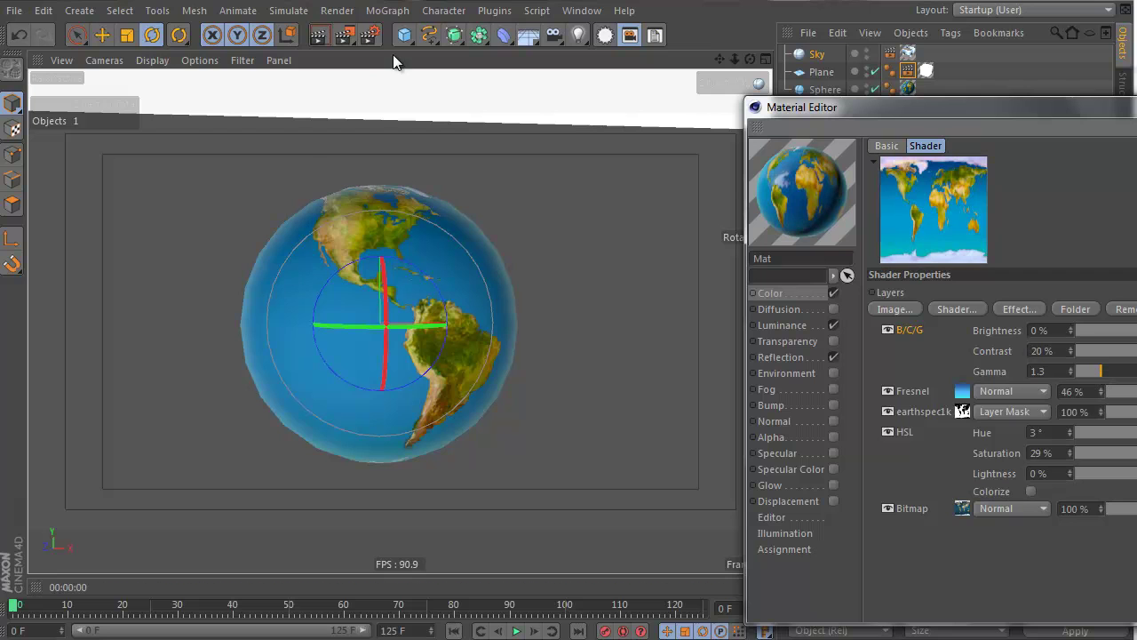
pyautogui.click(316, 36)
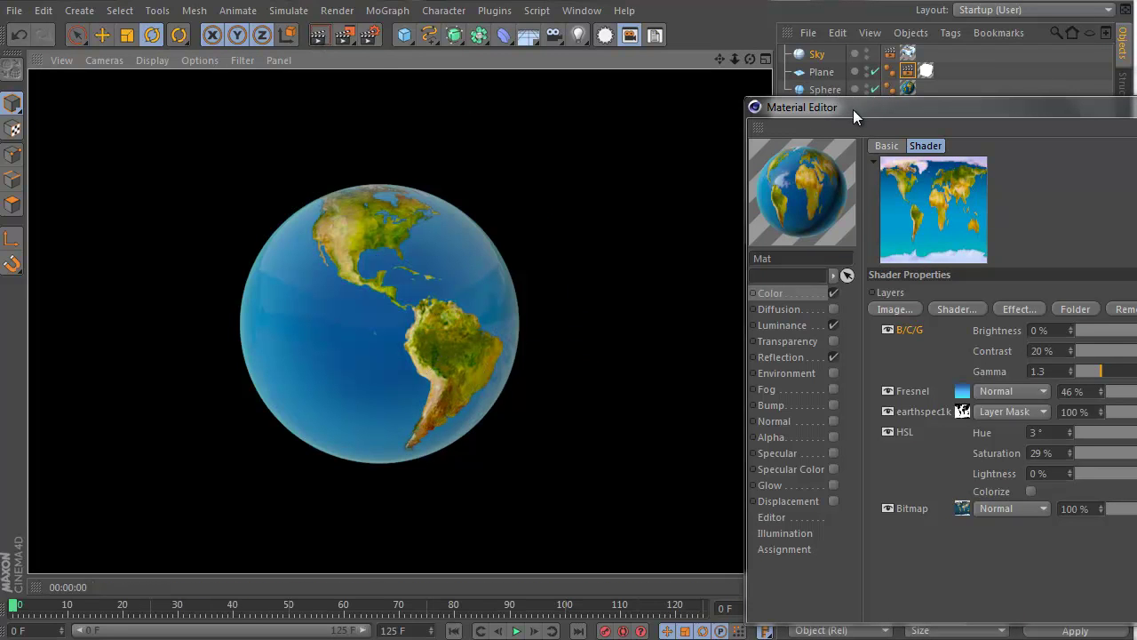
# Step: Rotate the Sphere about -104° around its vertical axis so that Africa faces the camera
pyautogui.moveTo(852, 109); pyautogui.dragTo(924, 191)
pyautogui.click(818, 88)
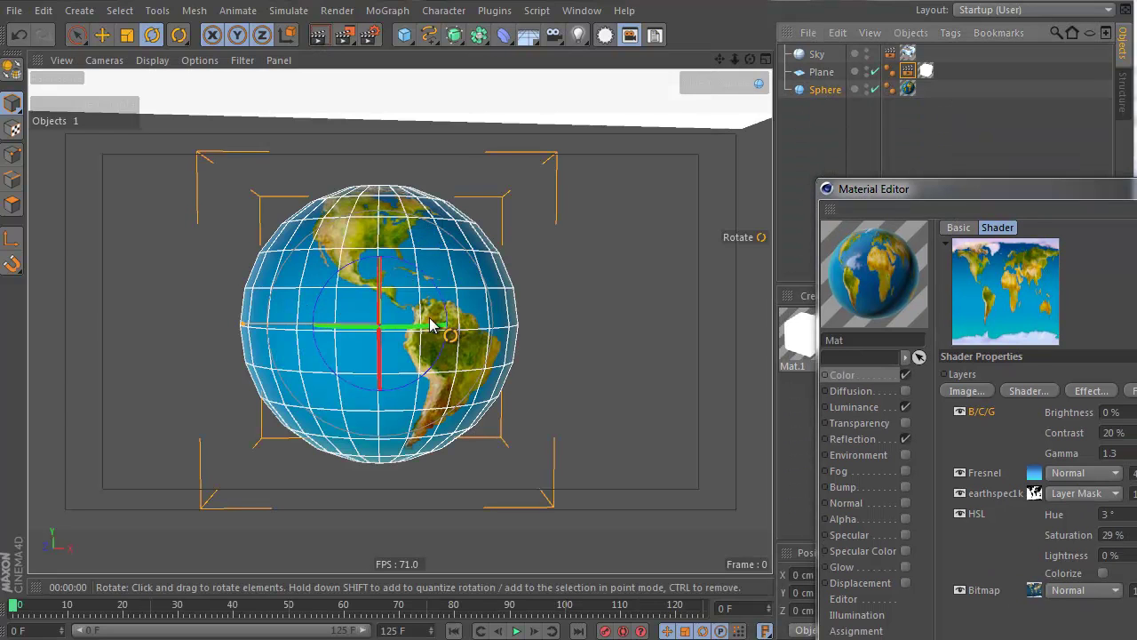
pyautogui.moveTo(413, 318); pyautogui.dragTo(190, 319)
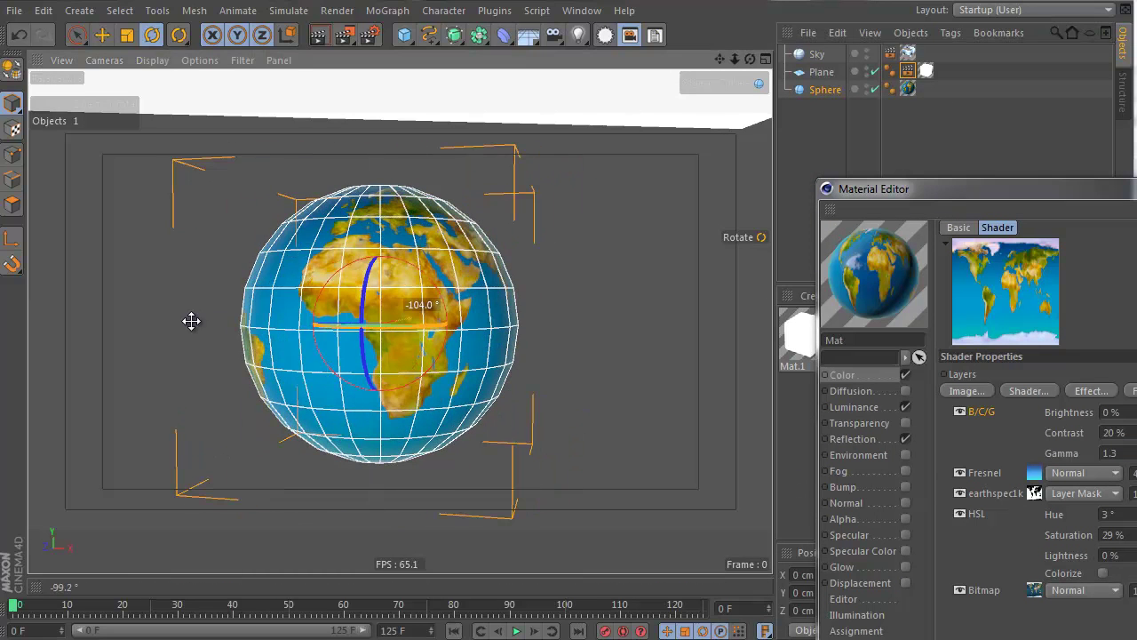
pyautogui.moveTo(1123, 193); pyautogui.dragTo(888, 115)
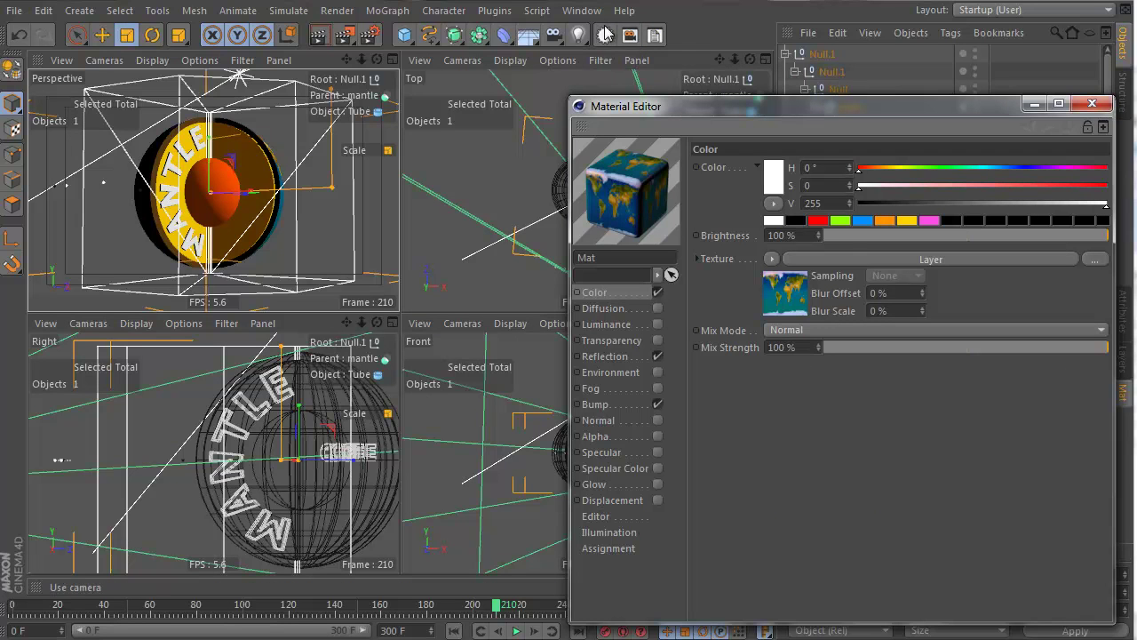
# Step: Look up the shortcut of the Next Project command and check the list of open projects
pyautogui.hotkey('shift', 'F12')
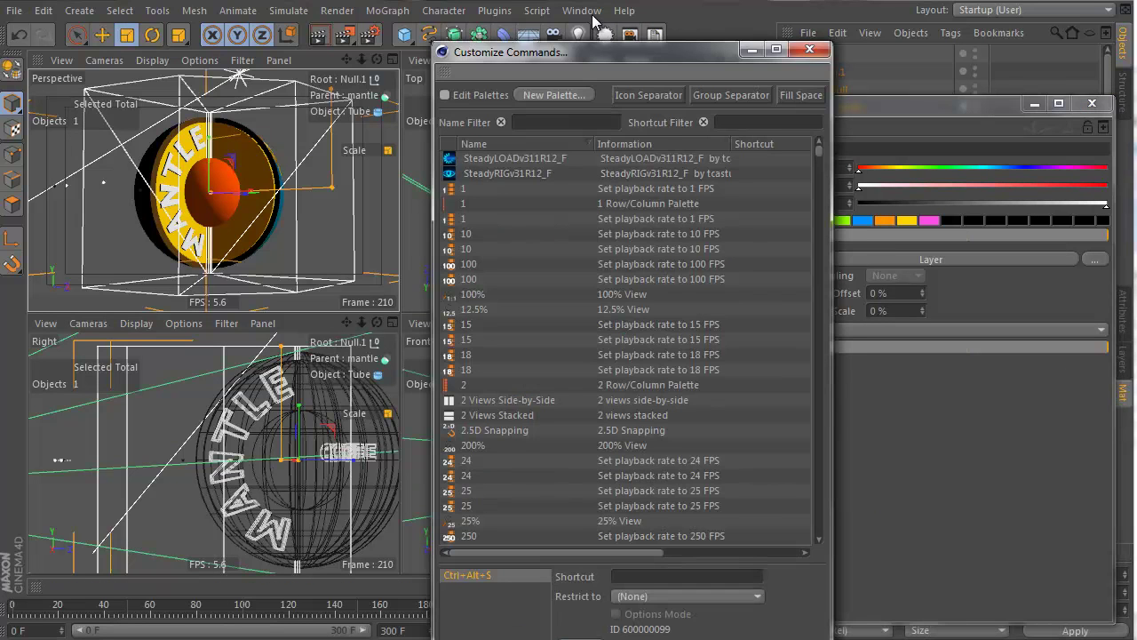
pyautogui.write('next pr')
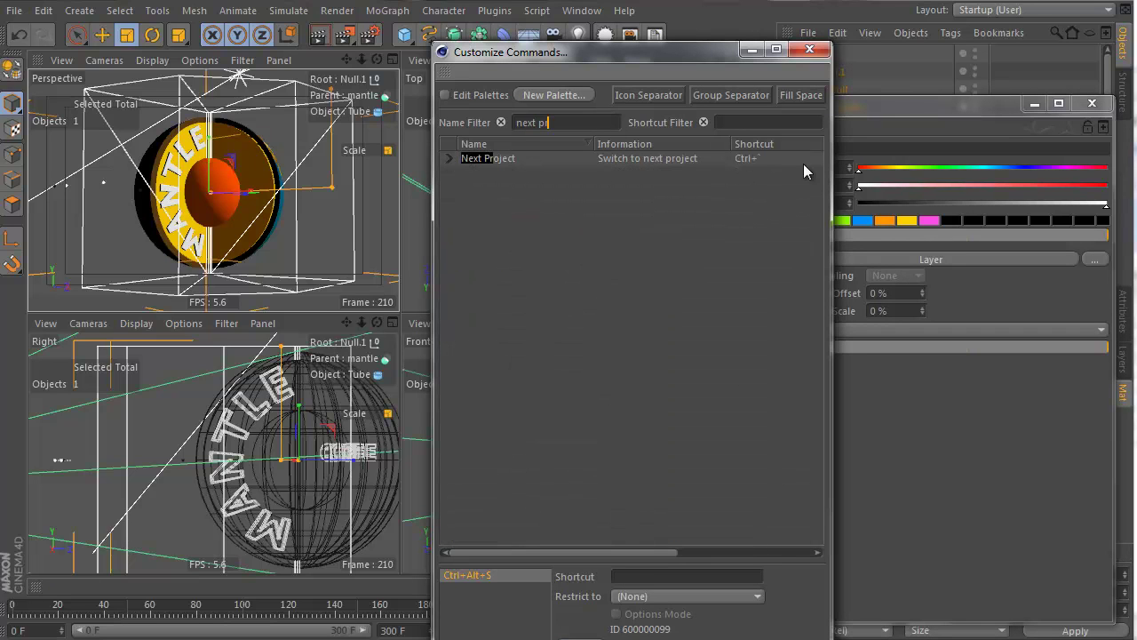
pyautogui.click(769, 158)
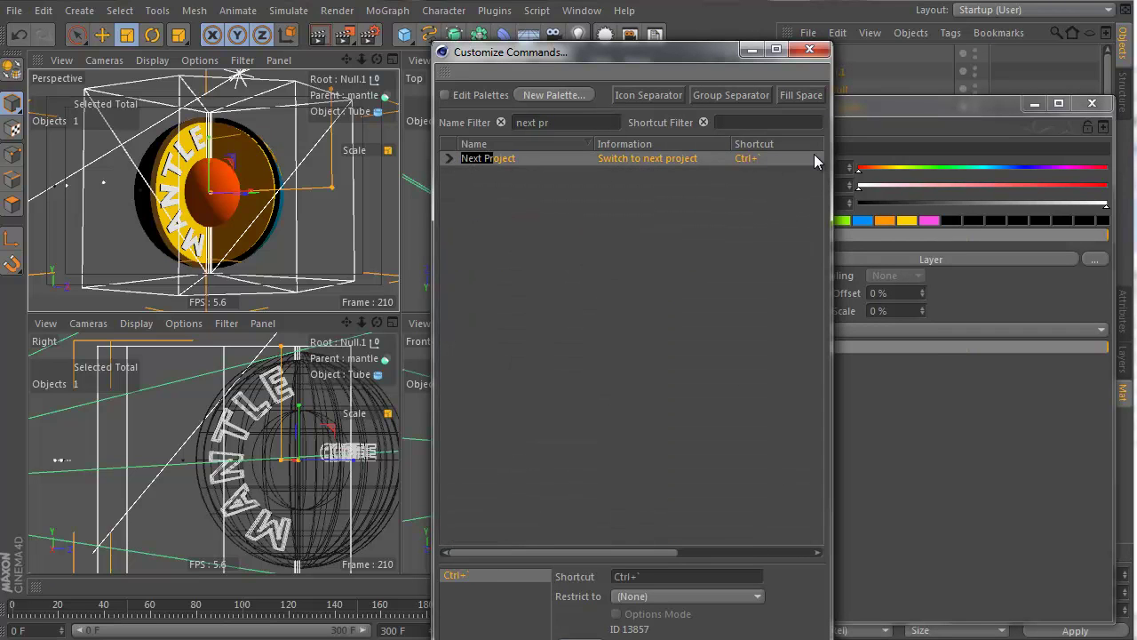
pyautogui.click(809, 49)
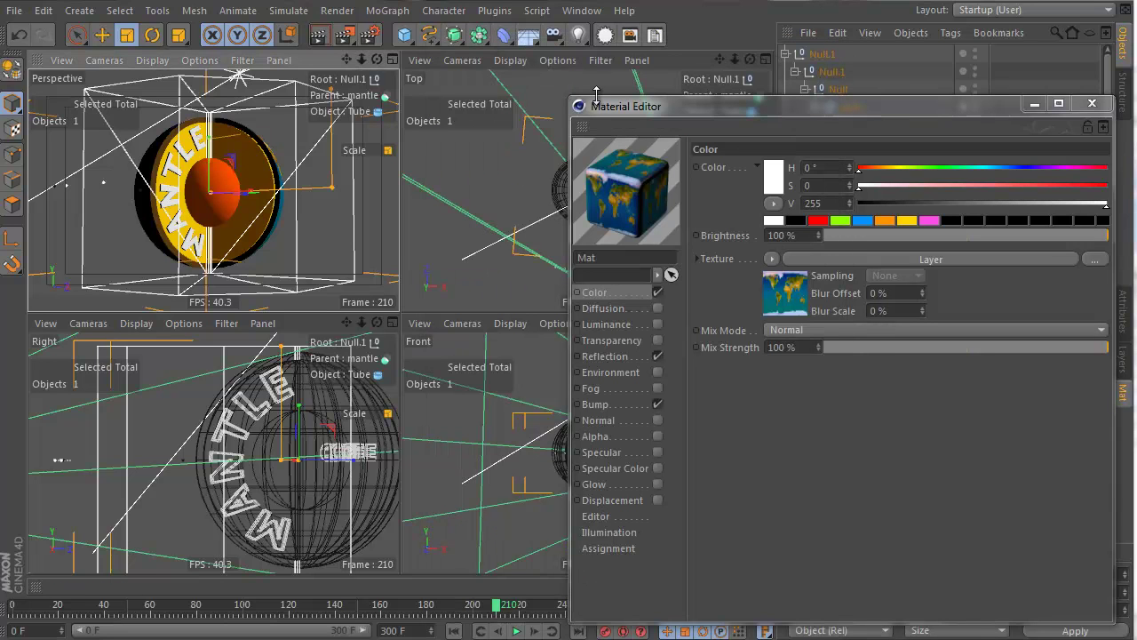
pyautogui.click(601, 20)
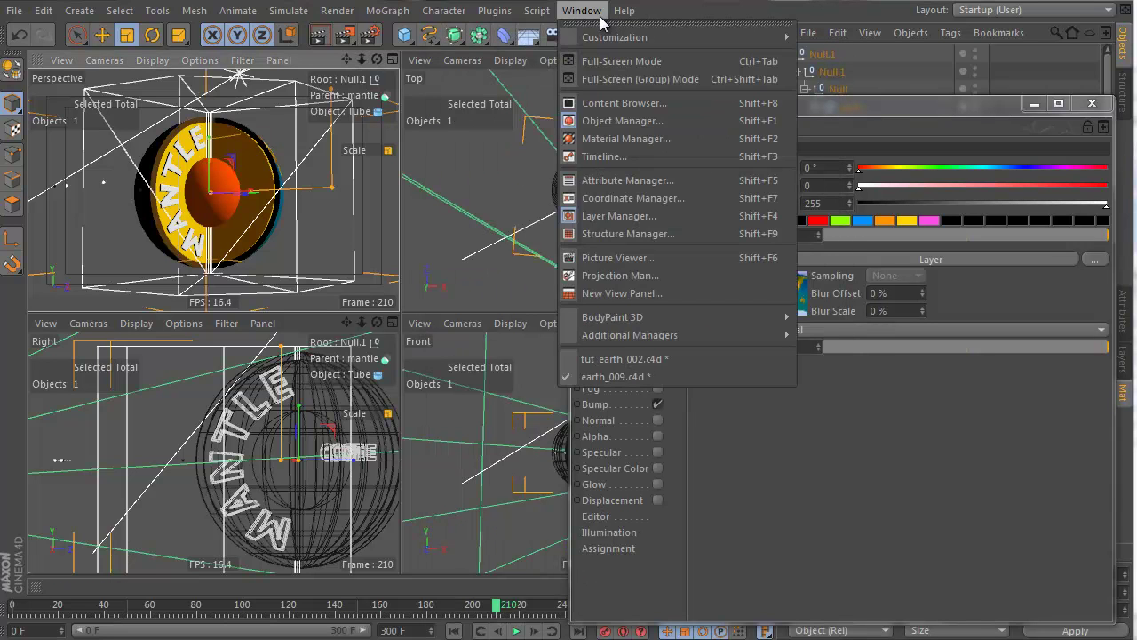
pyautogui.click(597, 20)
# Step: Examine the Color channel's layer stack in earth_009.c4d, including its nested Layer shader, and return to tut_earth_002.c4d
pyautogui.click(779, 294)
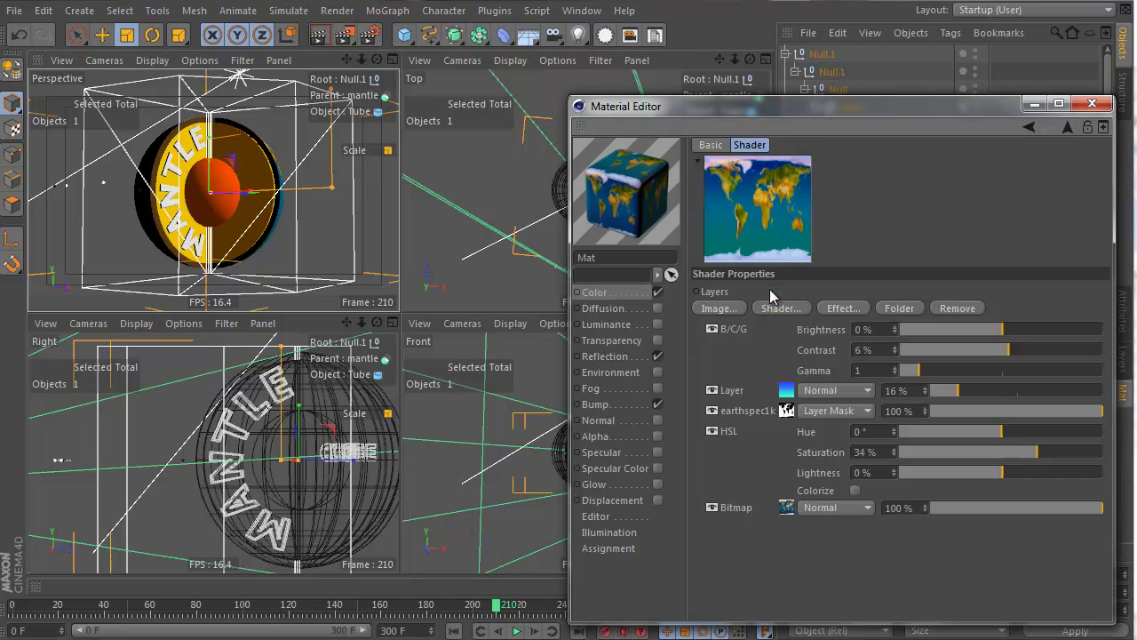
pyautogui.click(787, 391)
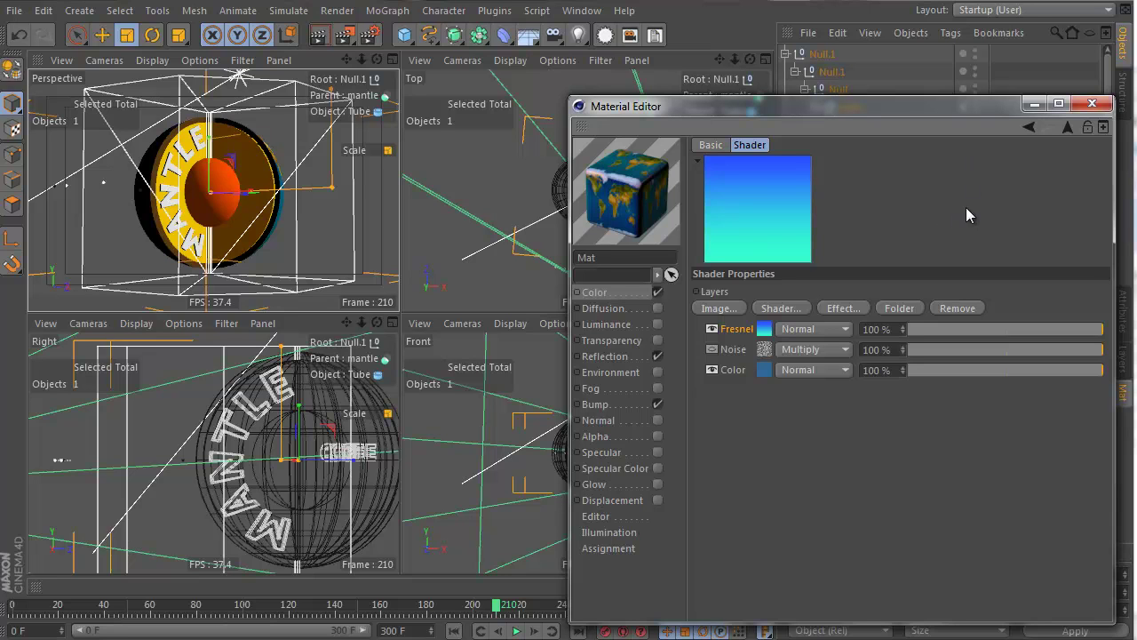
pyautogui.click(1068, 126)
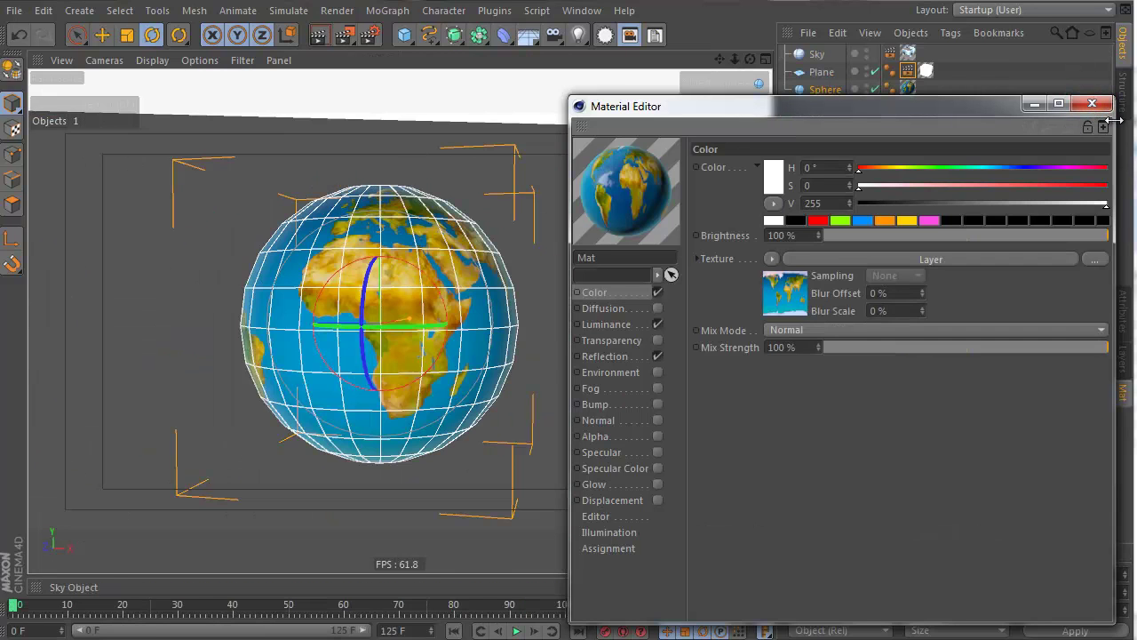
# Step: Add a nested Layer shader to the Color channel's layer stack
pyautogui.click(797, 299)
pyautogui.click(785, 392)
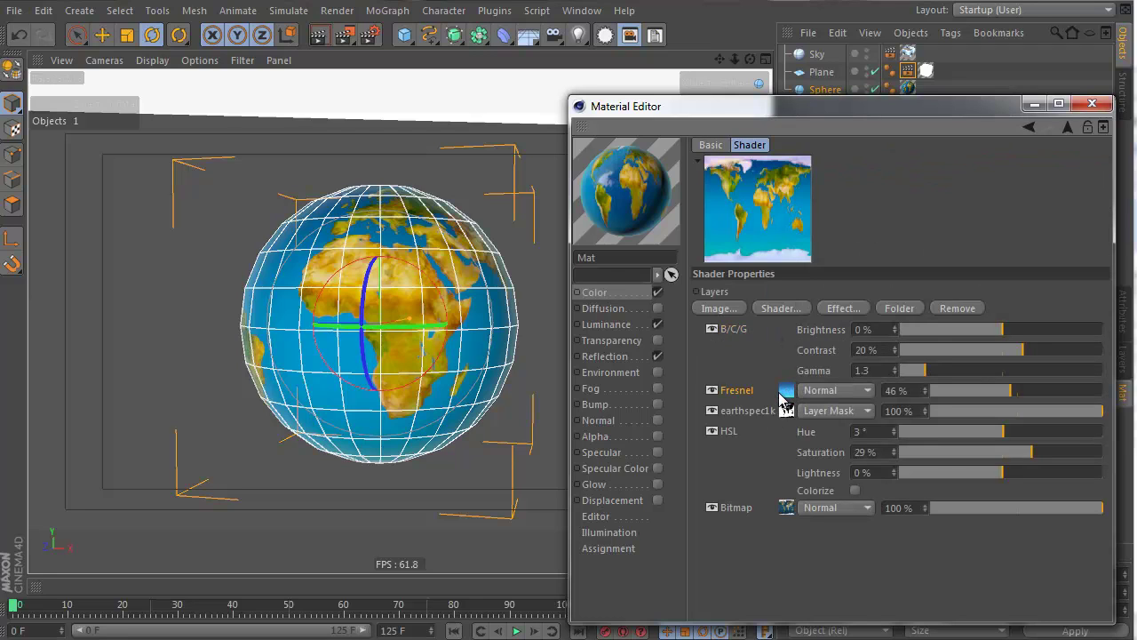
pyautogui.click(782, 308)
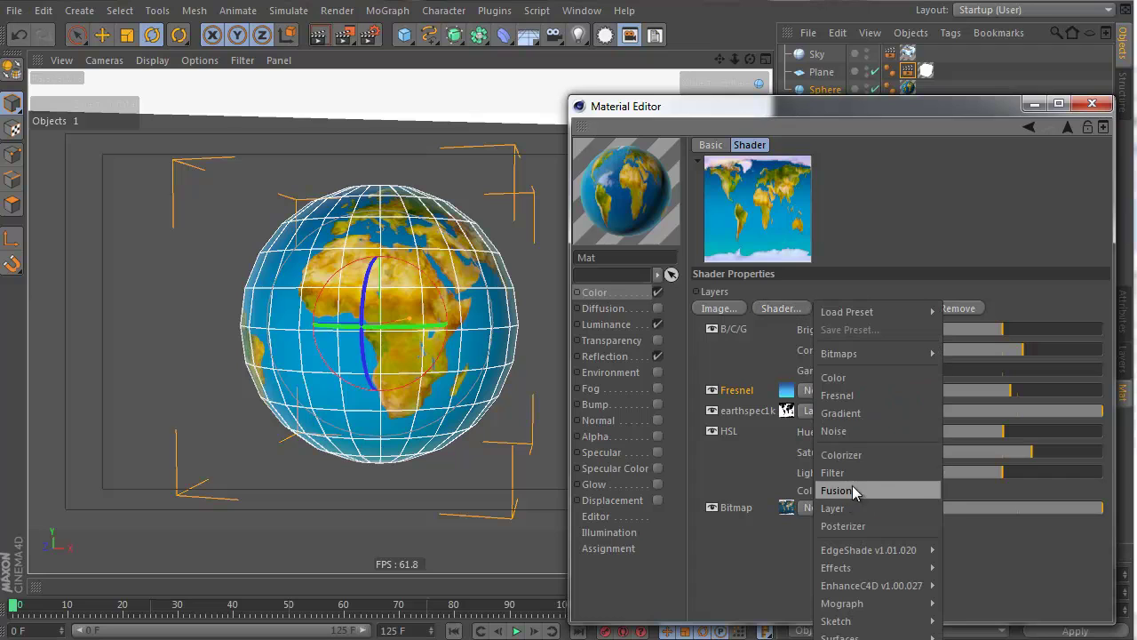
pyautogui.click(852, 508)
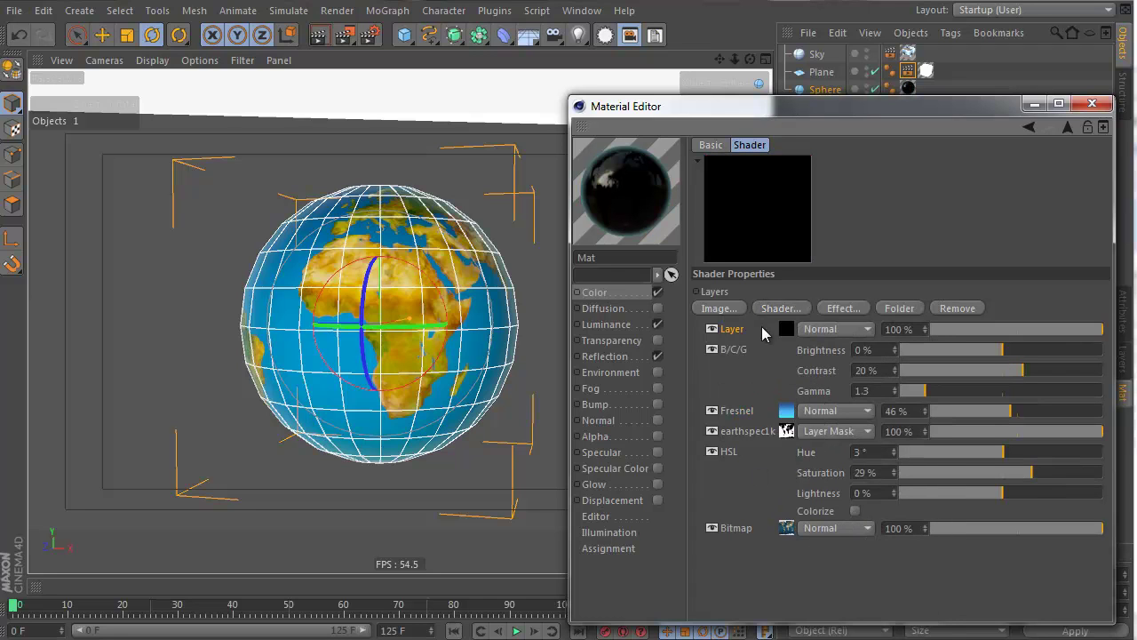
# Step: Try to copy the blue ocean Fresnel into the nested Layer shader at the head of the Color channel's stack
pyautogui.moveTo(785, 411)
pyautogui.mouseDown()
pyautogui.moveTo(793, 331)
pyautogui.moveTo(787, 416)
pyautogui.mouseUp()
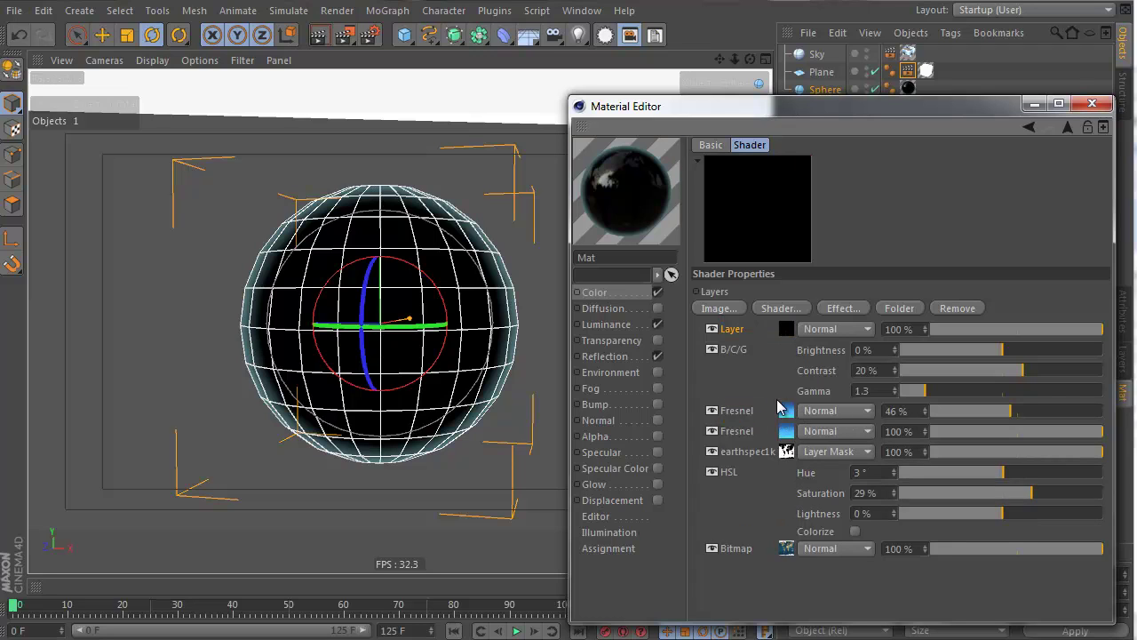
pyautogui.click(784, 432)
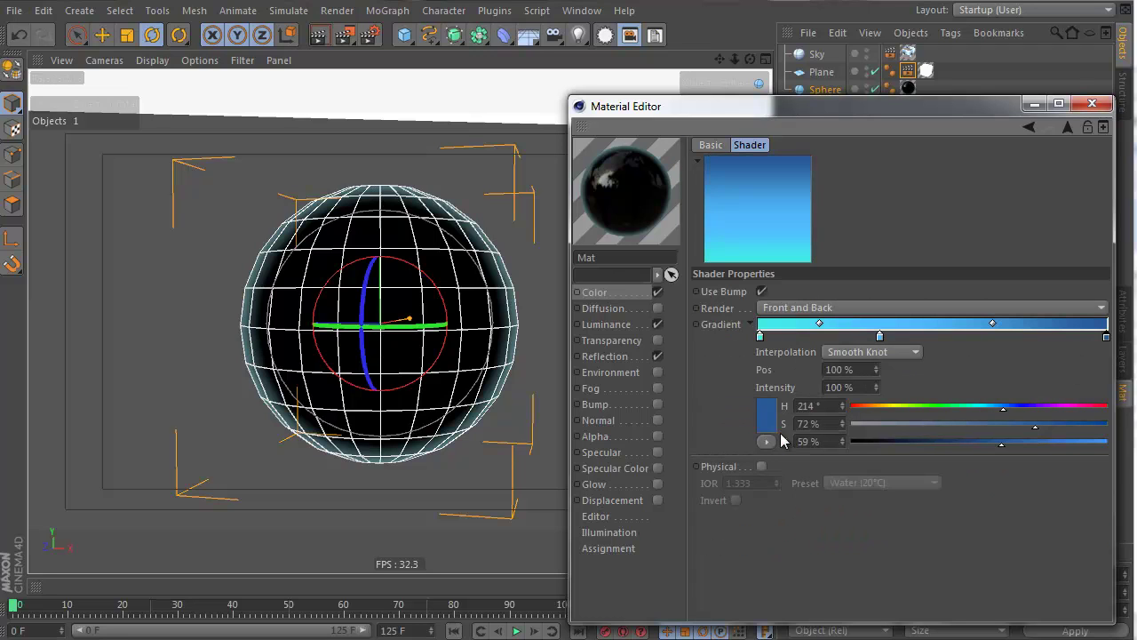
pyautogui.click(1067, 127)
pyautogui.press('Delete')
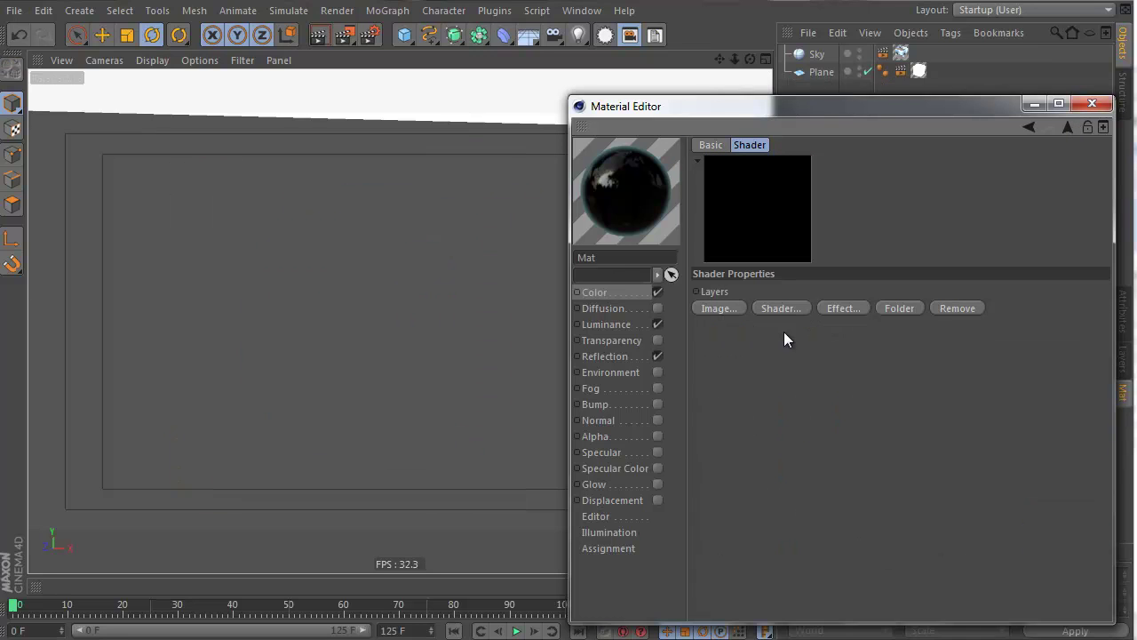
pyautogui.click(1067, 127)
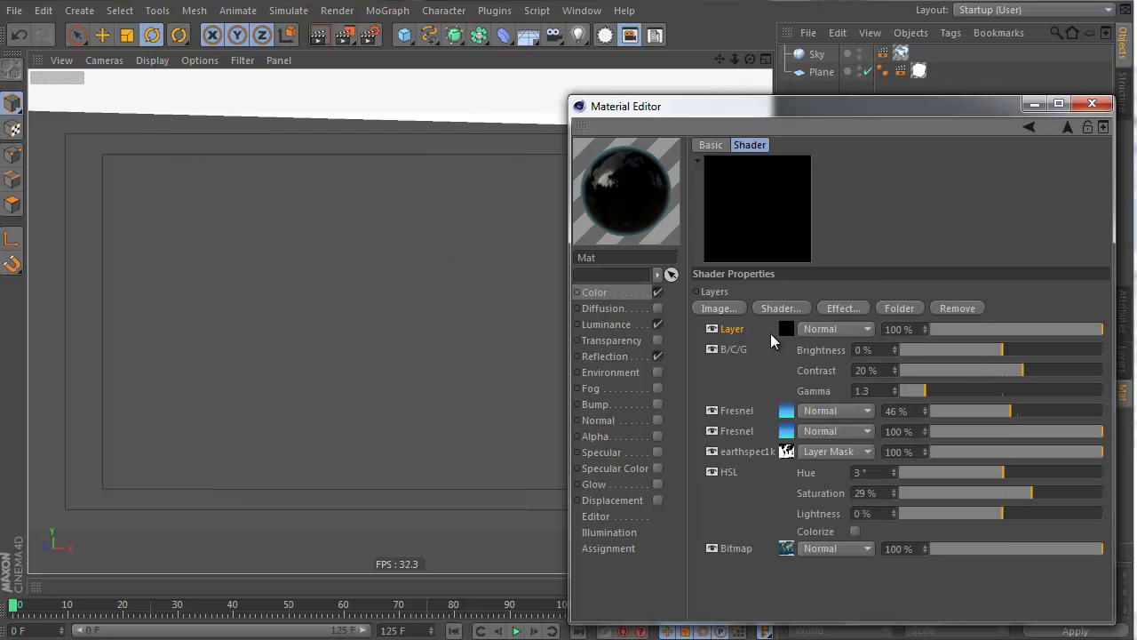
pyautogui.keyDown('ctrl'); pyautogui.moveTo(790, 345); pyautogui.dragTo(787, 341); pyautogui.keyUp('ctrl')
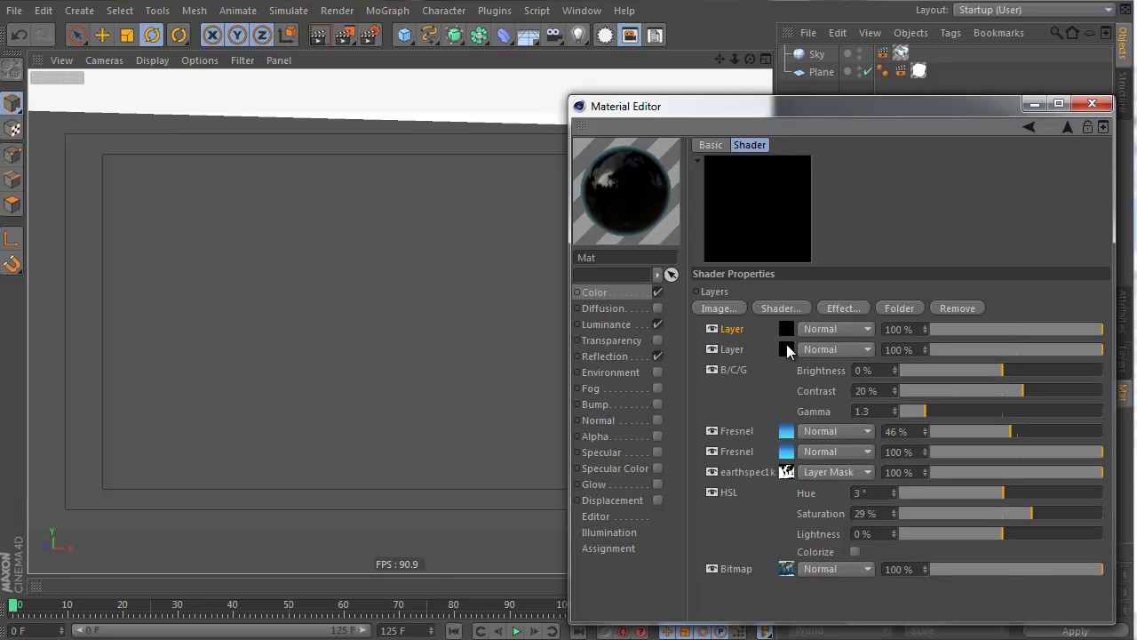
pyautogui.click(787, 346)
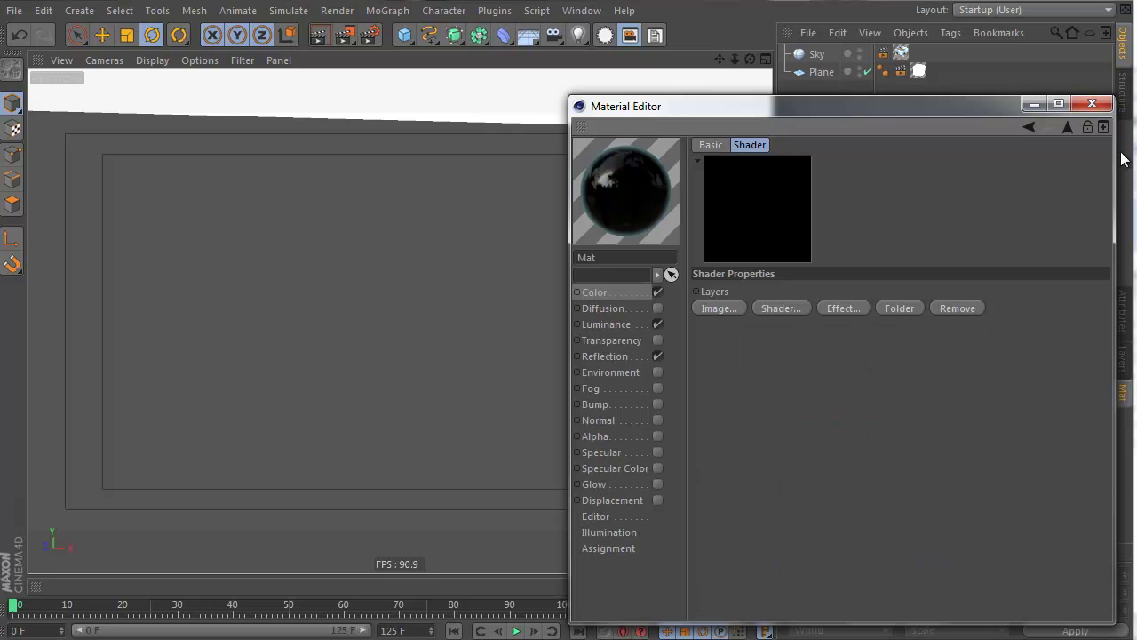
pyautogui.click(1069, 128)
pyautogui.keyDown('ctrl'); pyautogui.moveTo(792, 325); pyautogui.dragTo(793, 342); pyautogui.keyUp('ctrl')
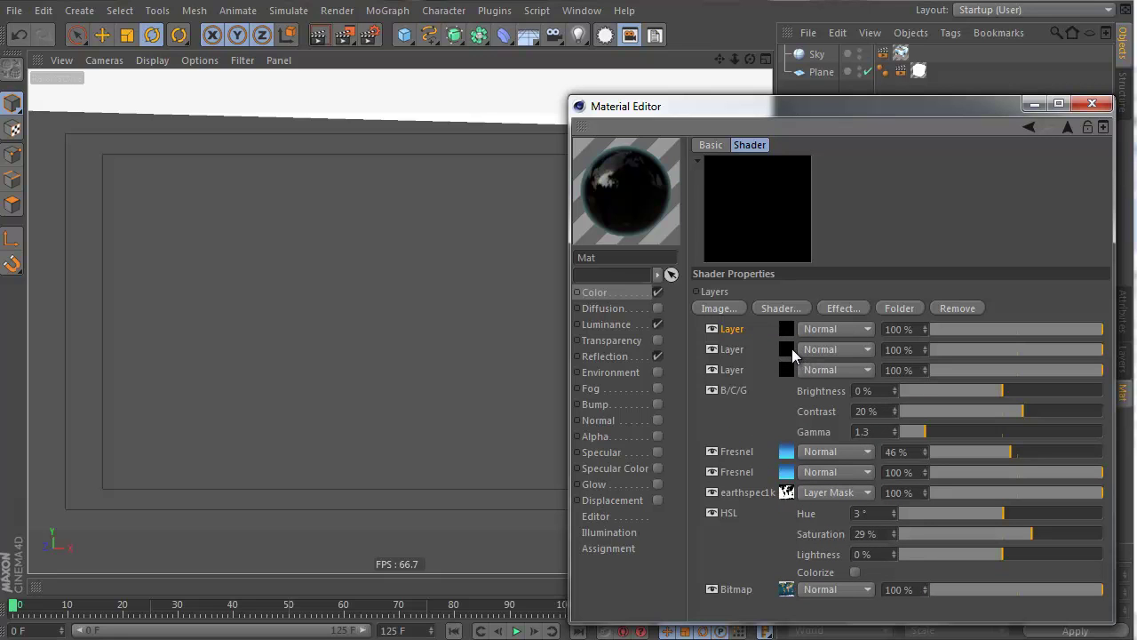
pyautogui.click(786, 349)
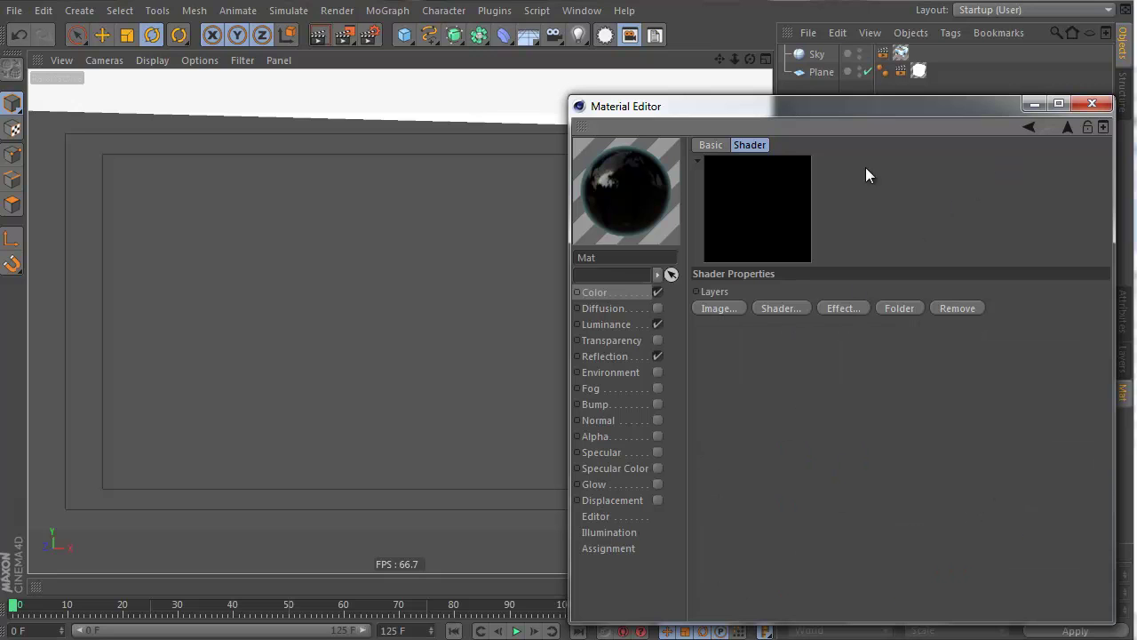
# Step: Undo the duplicated Layer and Fresnel shaders and the deletion of the Sphere
pyautogui.click(18, 38)
pyautogui.click(18, 37)
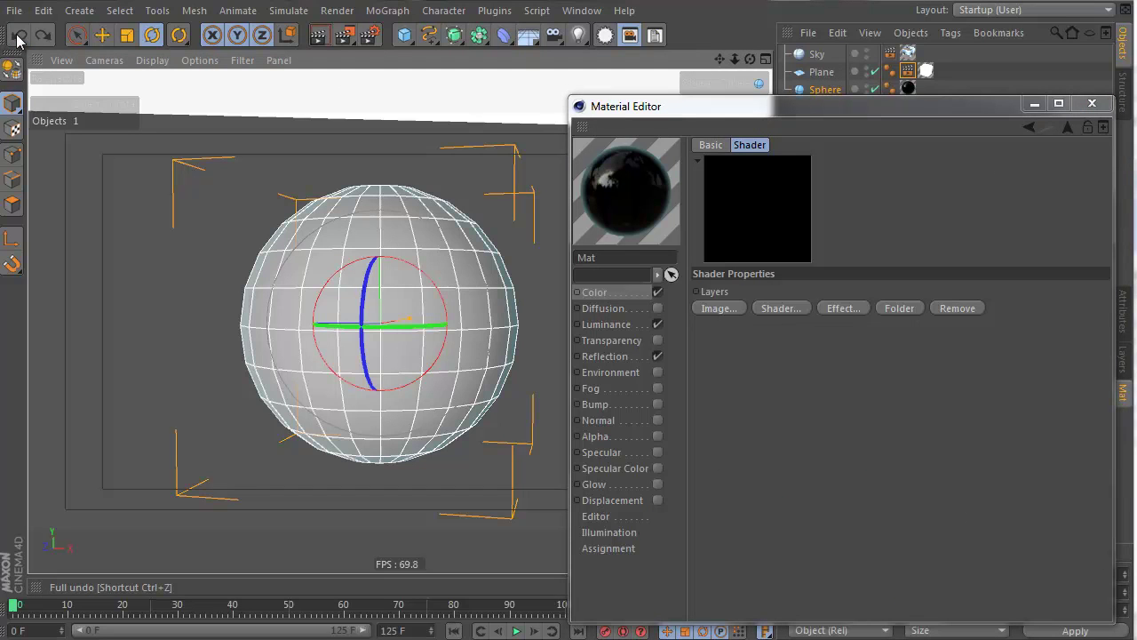
pyautogui.click(18, 37)
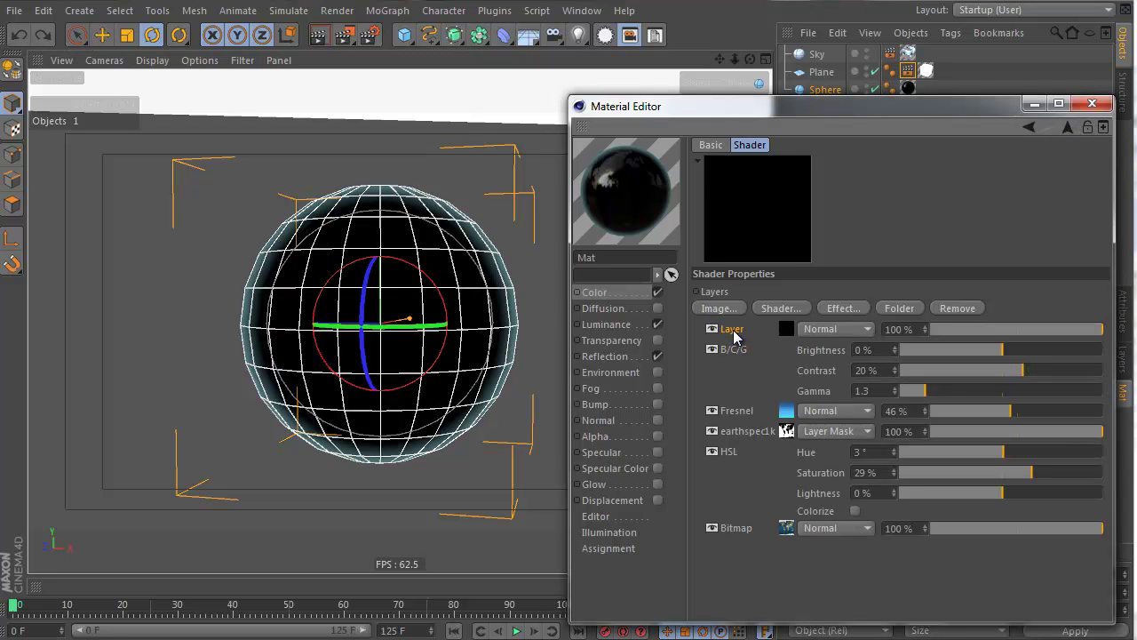
# Step: Replace the nested Layer with a fresh Layer shader at the head of the Color channel's stack
pyautogui.moveTo(734, 336); pyautogui.dragTo(747, 407)
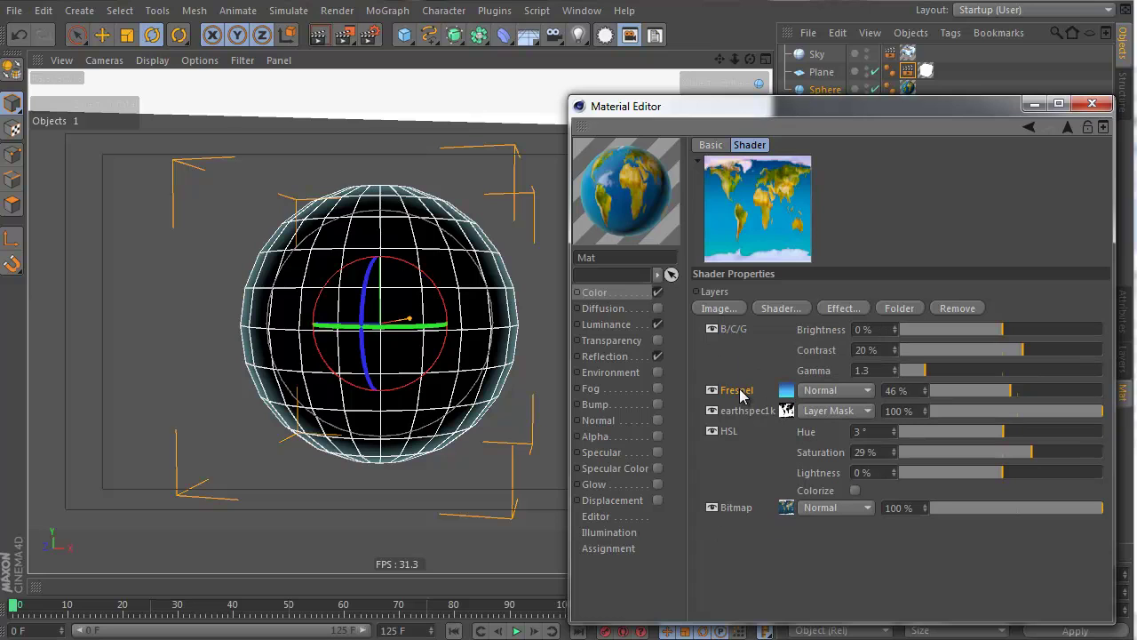
pyautogui.click(802, 311)
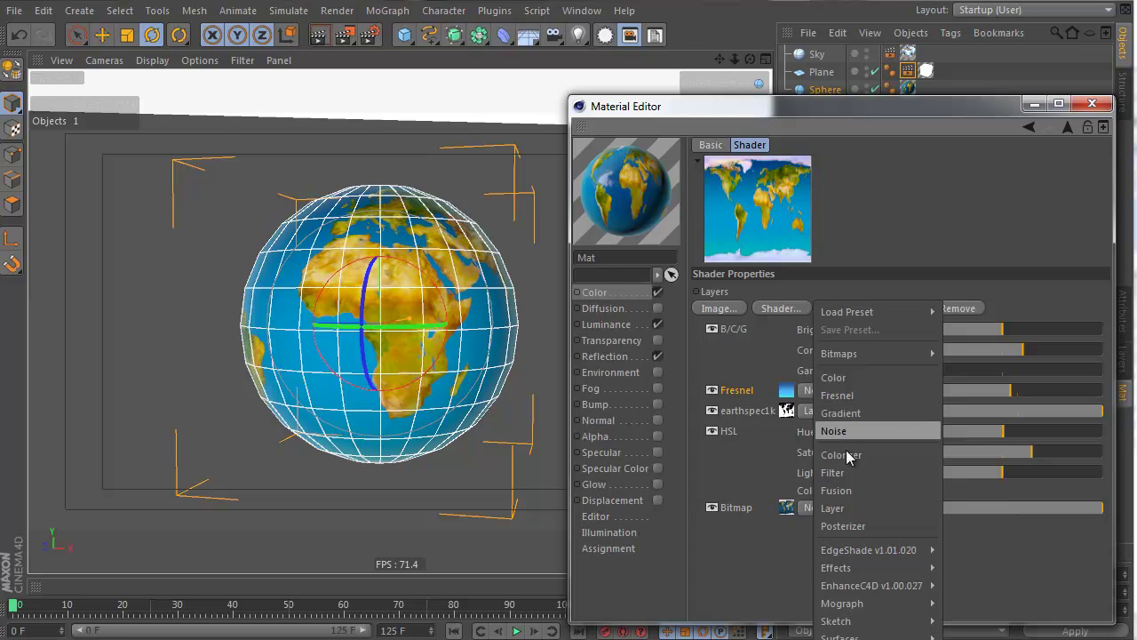
pyautogui.click(844, 506)
# Step: Copy the channel of the blue ocean Fresnel shader, dismissing the image loading dialog
pyautogui.moveTo(741, 408)
pyautogui.mouseDown()
pyautogui.moveTo(741, 322)
pyautogui.moveTo(769, 336)
pyautogui.moveTo(802, 321)
pyautogui.moveTo(761, 343)
pyautogui.moveTo(738, 400)
pyautogui.moveTo(746, 411)
pyautogui.mouseUp()
pyautogui.rightClick(743, 410)
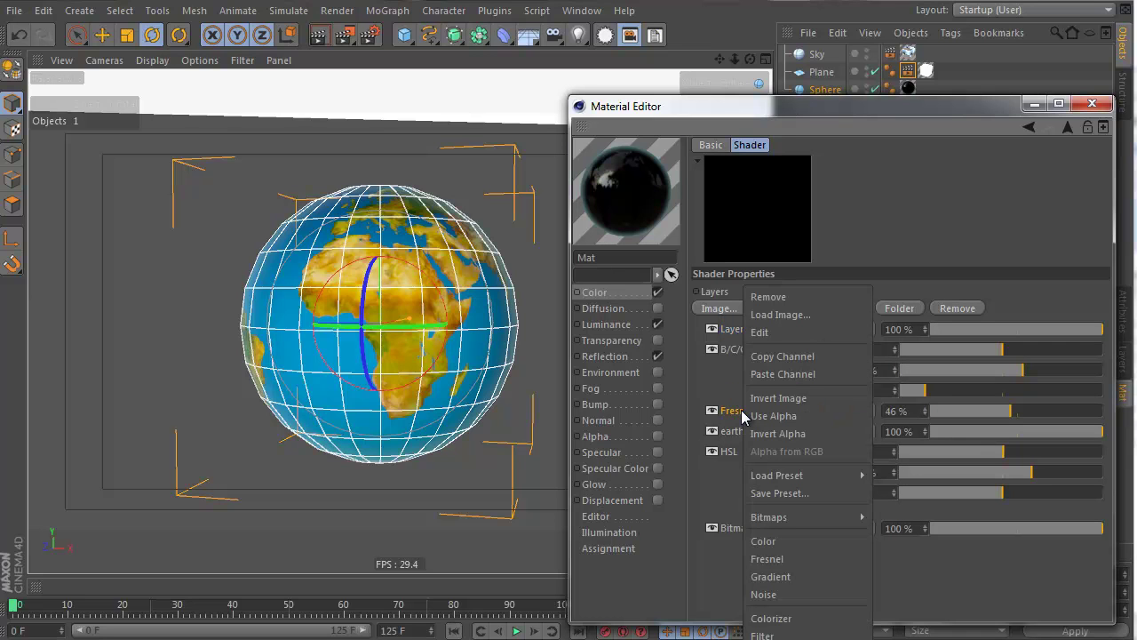
pyautogui.click(764, 314)
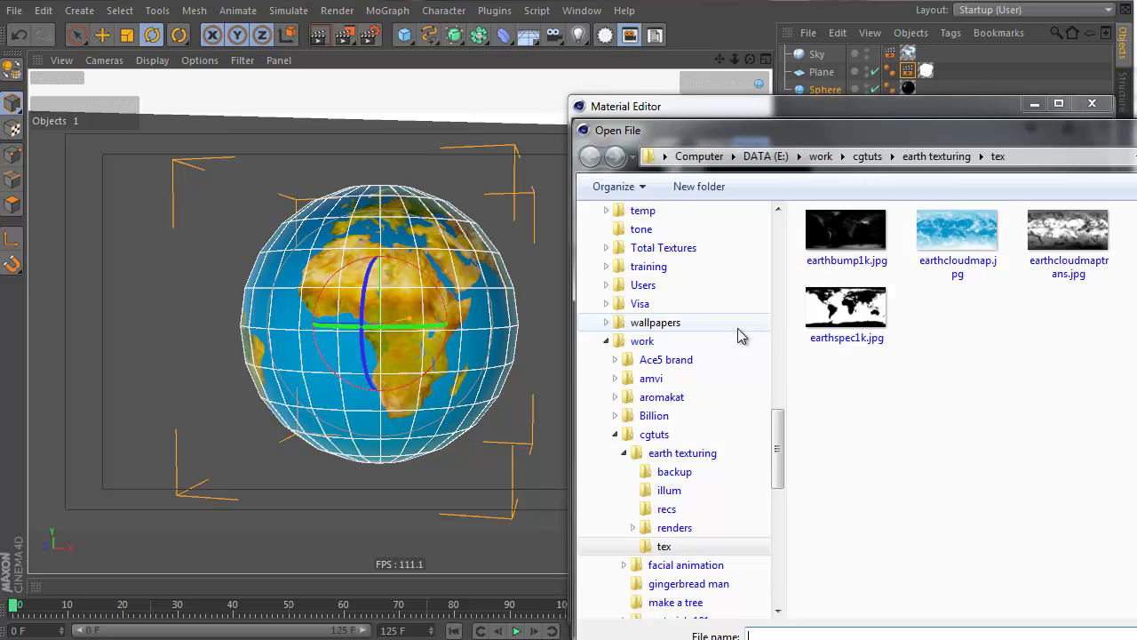
pyautogui.press('Escape')
pyautogui.click(743, 329)
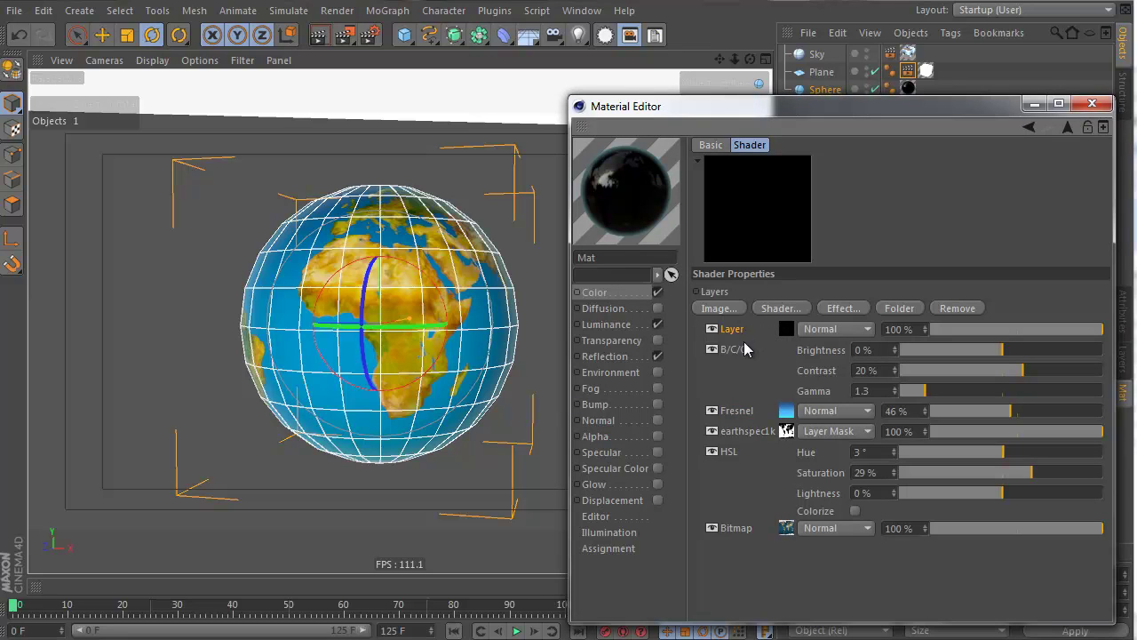
# Step: Add a Fresnel shader inside the nested Layer and paste the copied blue Fresnel channel onto it
pyautogui.rightClick(786, 329)
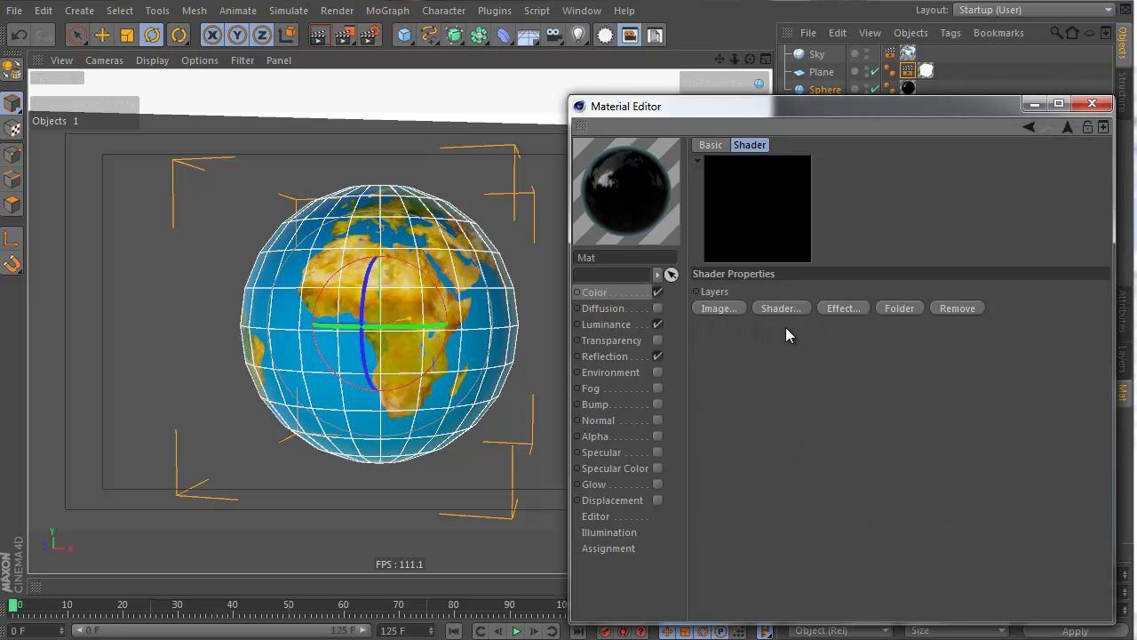
pyautogui.click(769, 328)
pyautogui.click(772, 306)
pyautogui.click(841, 395)
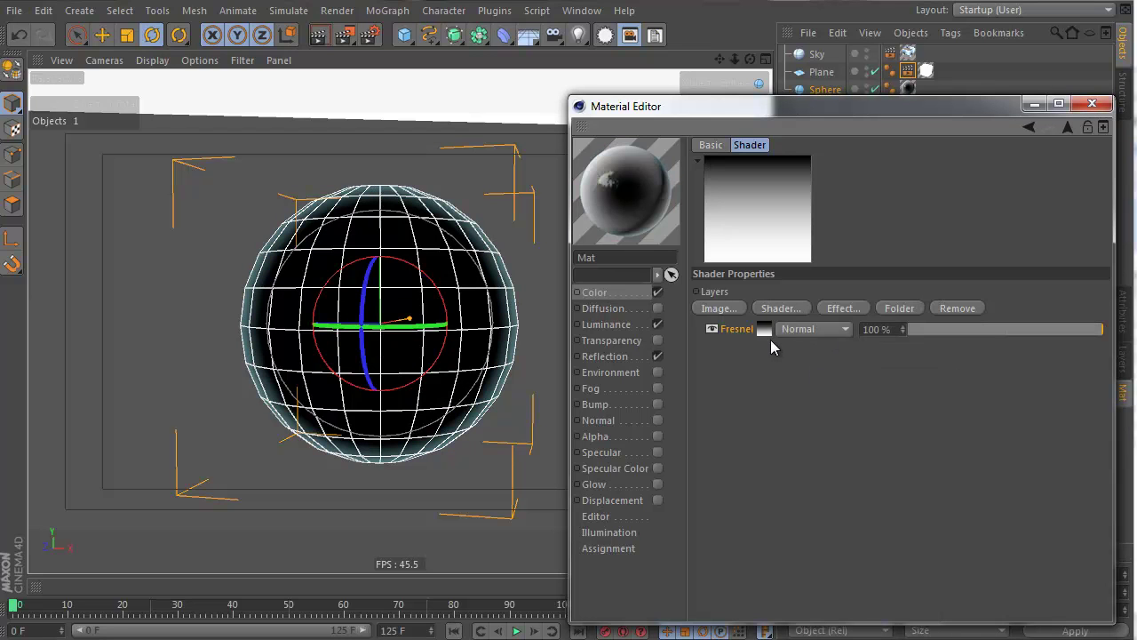
pyautogui.rightClick(737, 330)
pyautogui.click(764, 359)
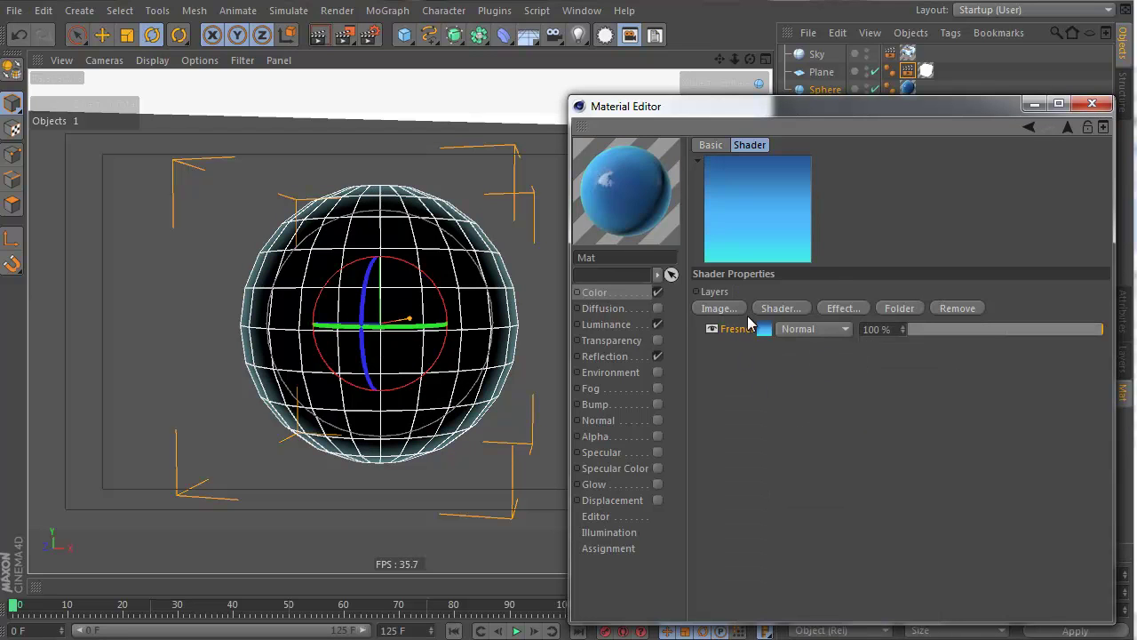
# Step: Hide the original Fresnel in the Color channel's stack and move the Layer beneath it, directly above the earthspec1k mask
pyautogui.click(1030, 127)
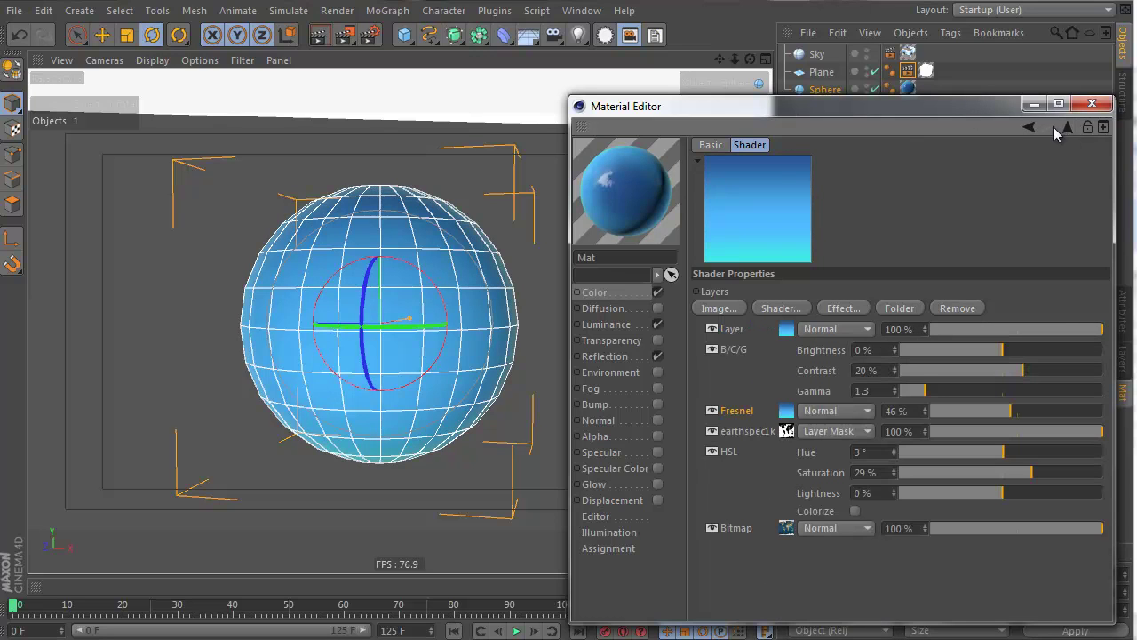
pyautogui.click(711, 410)
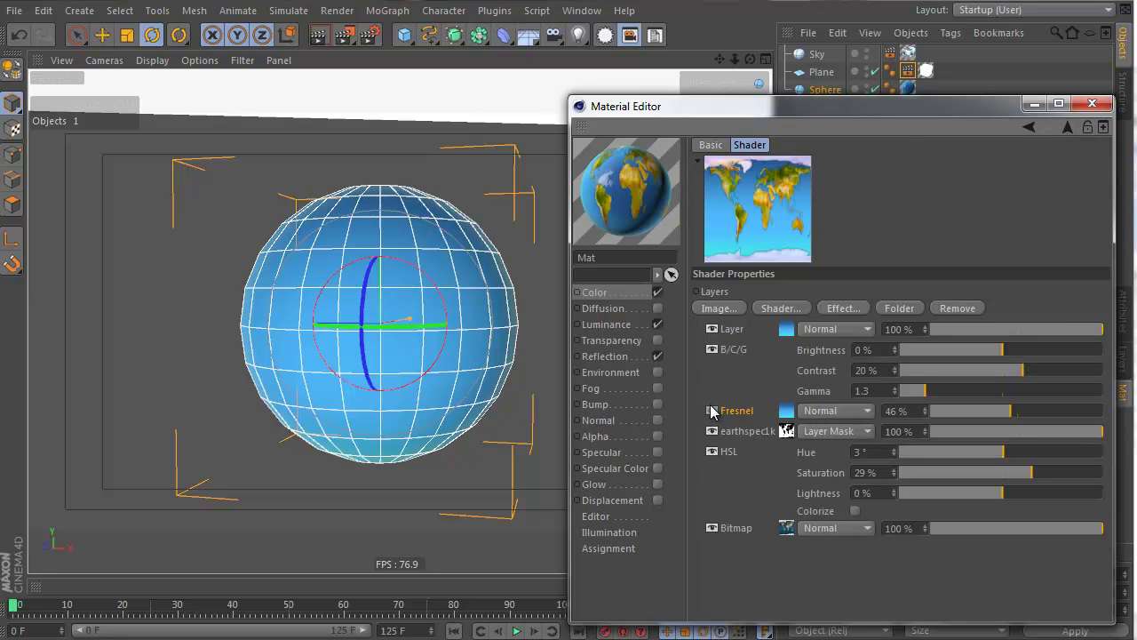
pyautogui.moveTo(727, 334); pyautogui.dragTo(755, 417)
# Step: Add a Noise shader above the Fresnel inside the nested Layer, blended with Multiply at 48 %
pyautogui.click(787, 411)
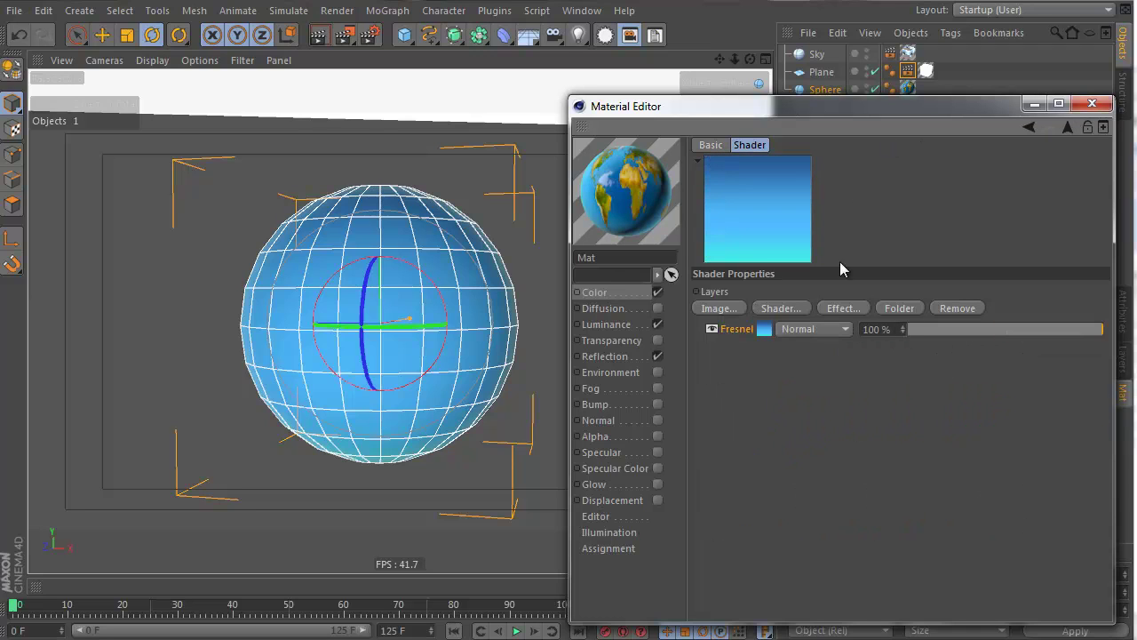
pyautogui.click(838, 309)
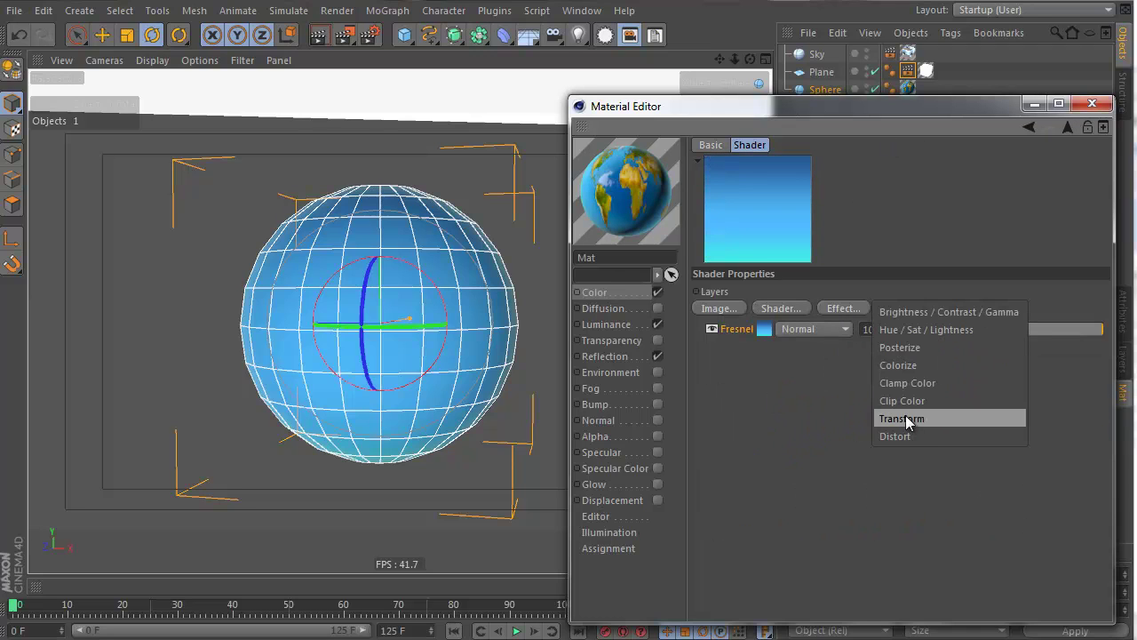
pyautogui.click(802, 307)
pyautogui.click(807, 307)
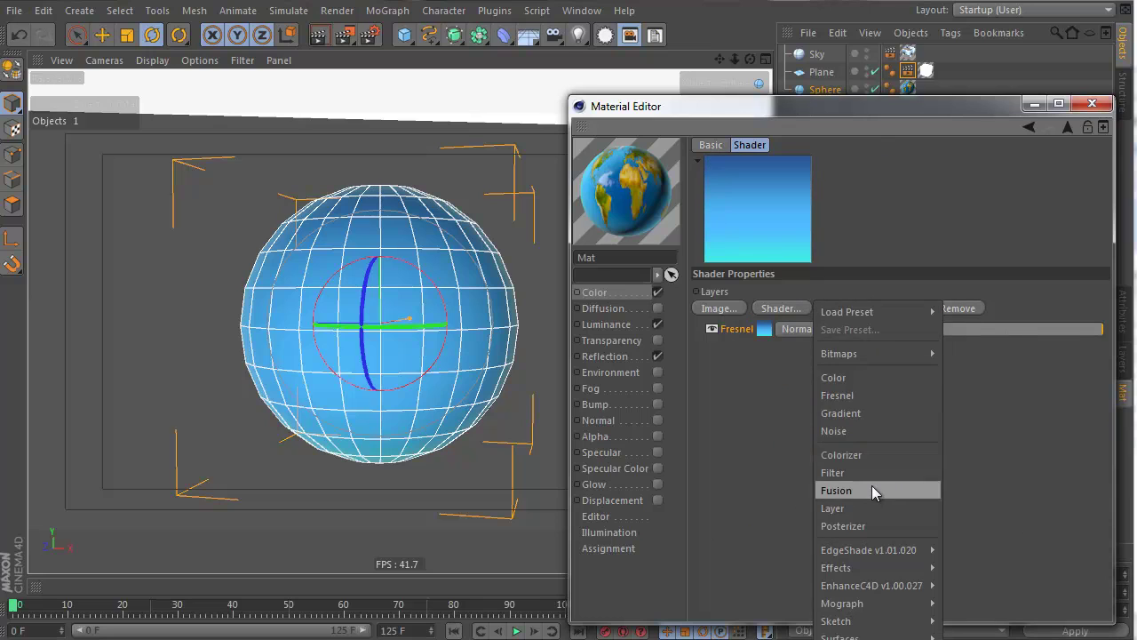
pyautogui.click(867, 431)
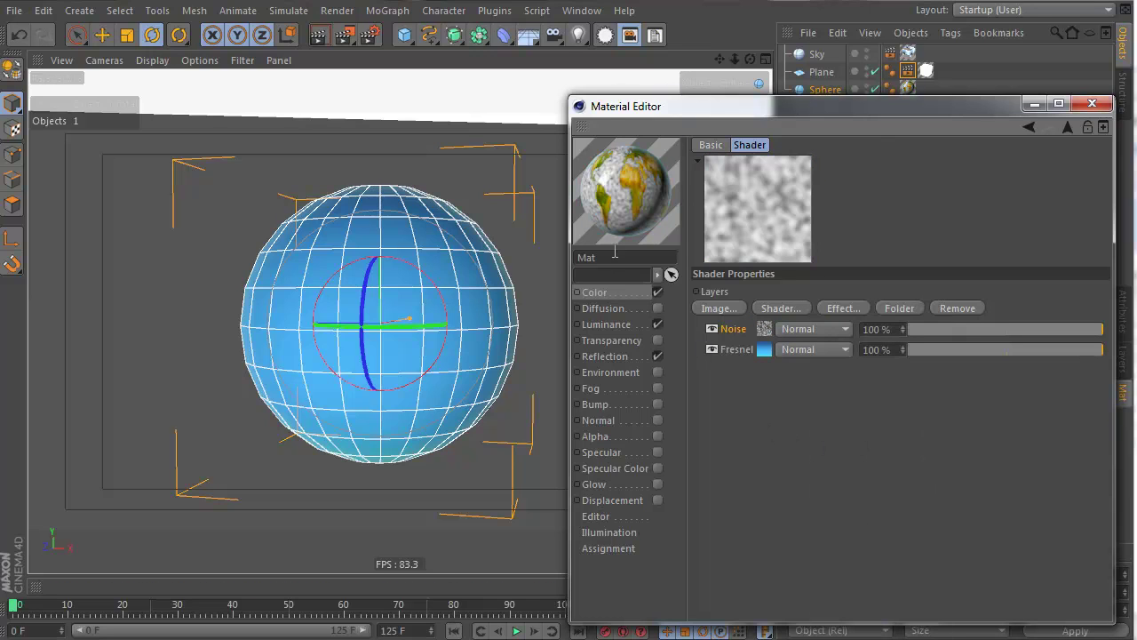
pyautogui.click(841, 329)
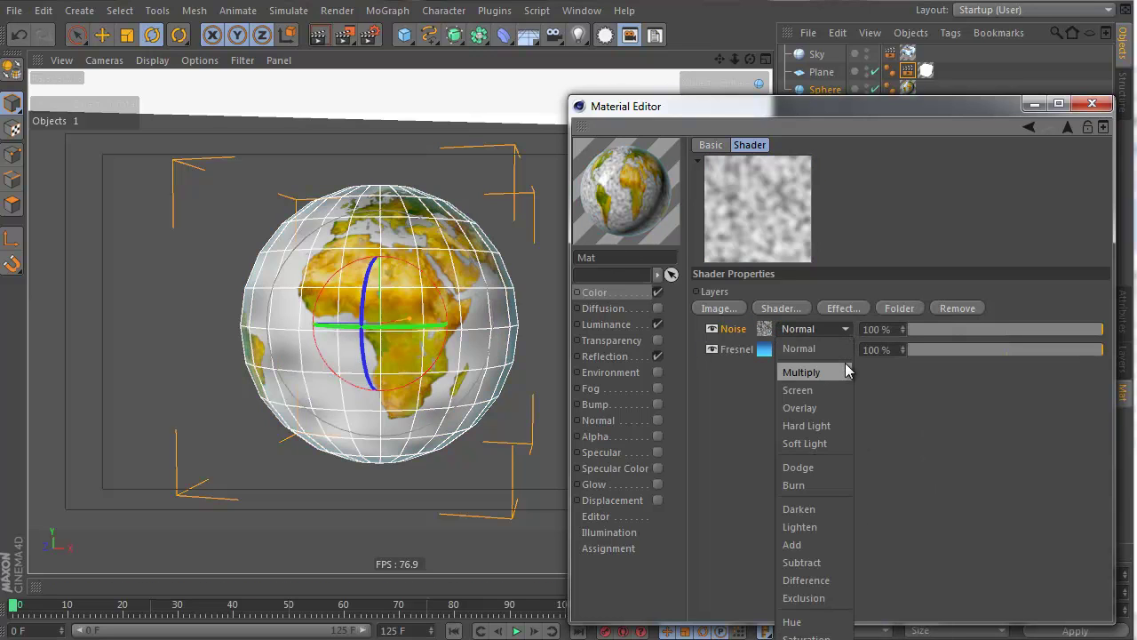
pyautogui.click(845, 364)
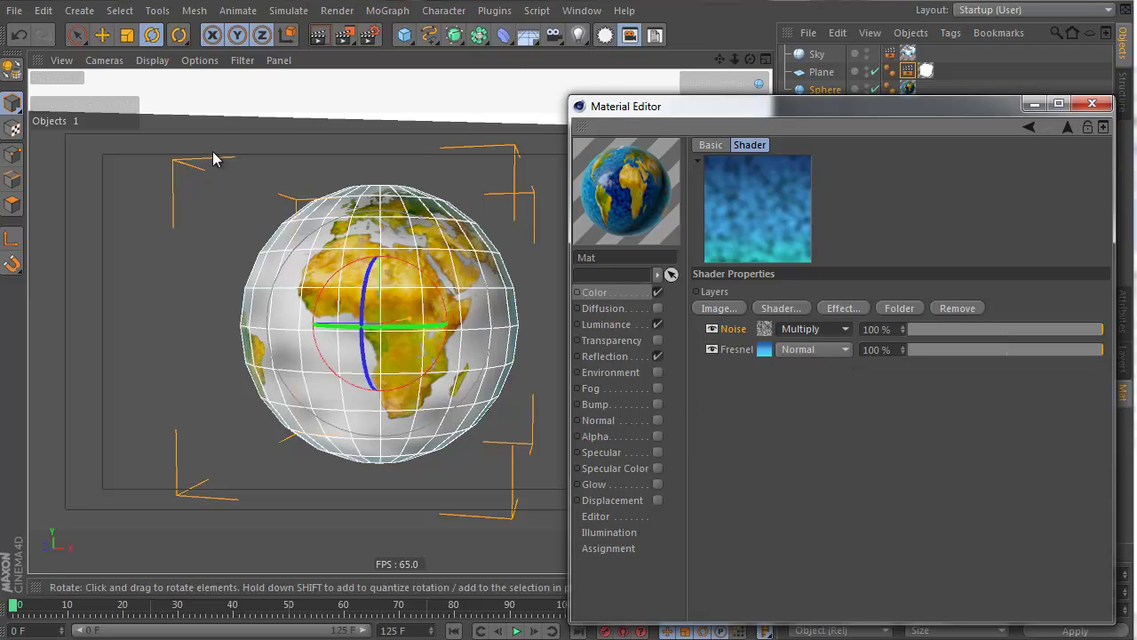
pyautogui.moveTo(1016, 328)
pyautogui.mouseDown()
pyautogui.moveTo(953, 328)
pyautogui.moveTo(1002, 331)
pyautogui.mouseUp()
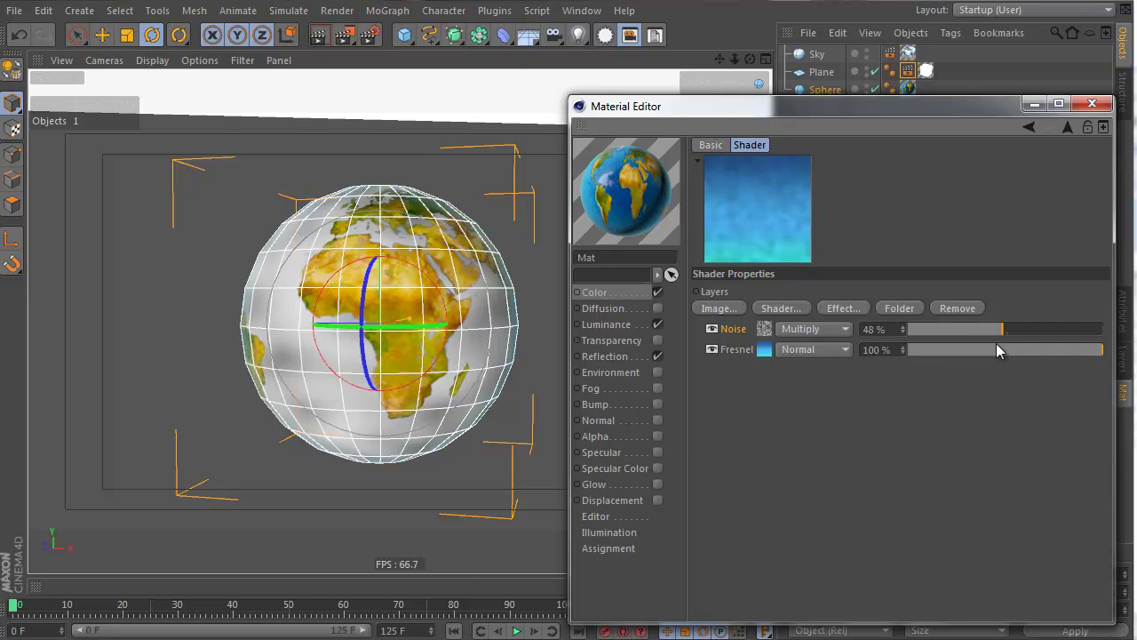
# Step: Set the Noise shader's Global Scale to 30 % and test-render the active view
pyautogui.click(763, 329)
pyautogui.moveTo(853, 389); pyautogui.dragTo(853, 389)
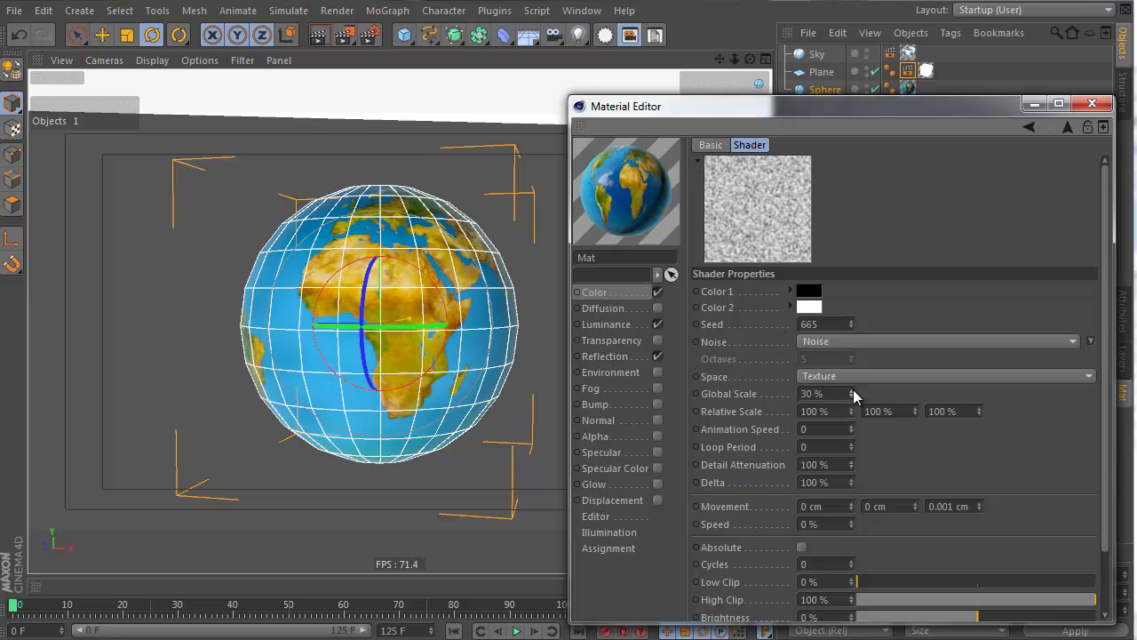
pyautogui.click(315, 38)
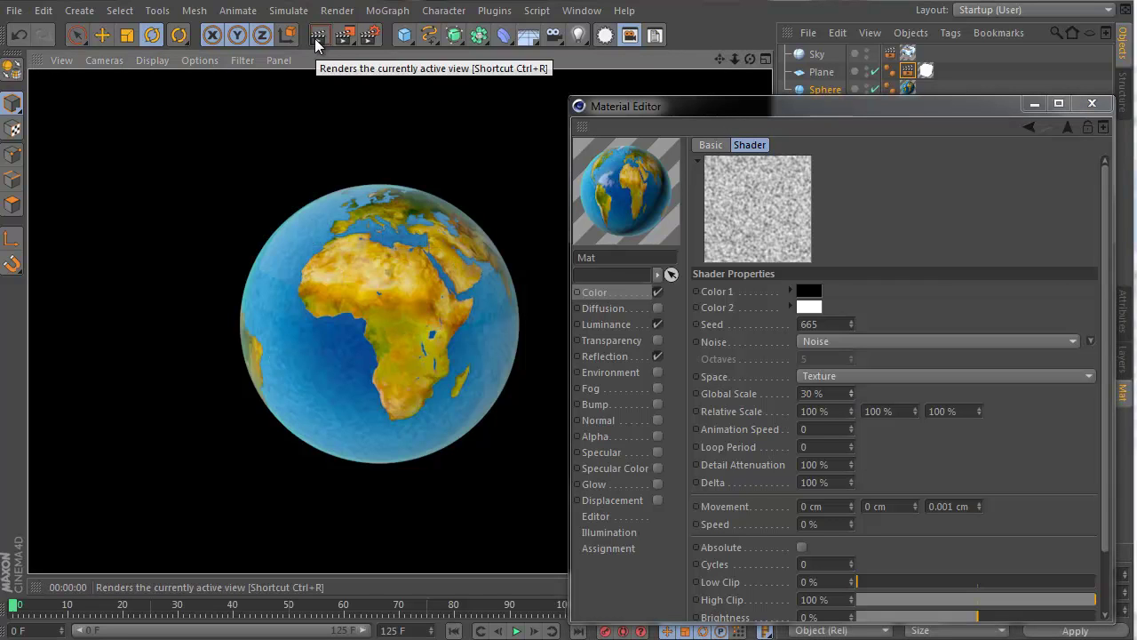
pyautogui.click(381, 152)
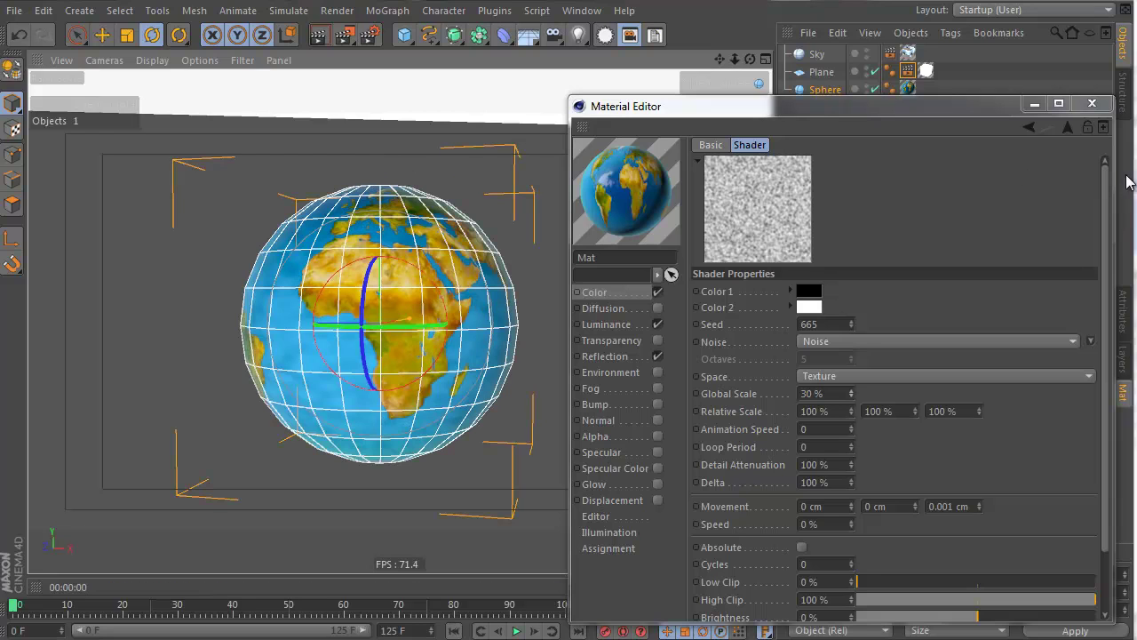
# Step: Return to the Color channel's main stack, hide the nested Layer and show the original 46 % Fresnel
pyautogui.click(1067, 128)
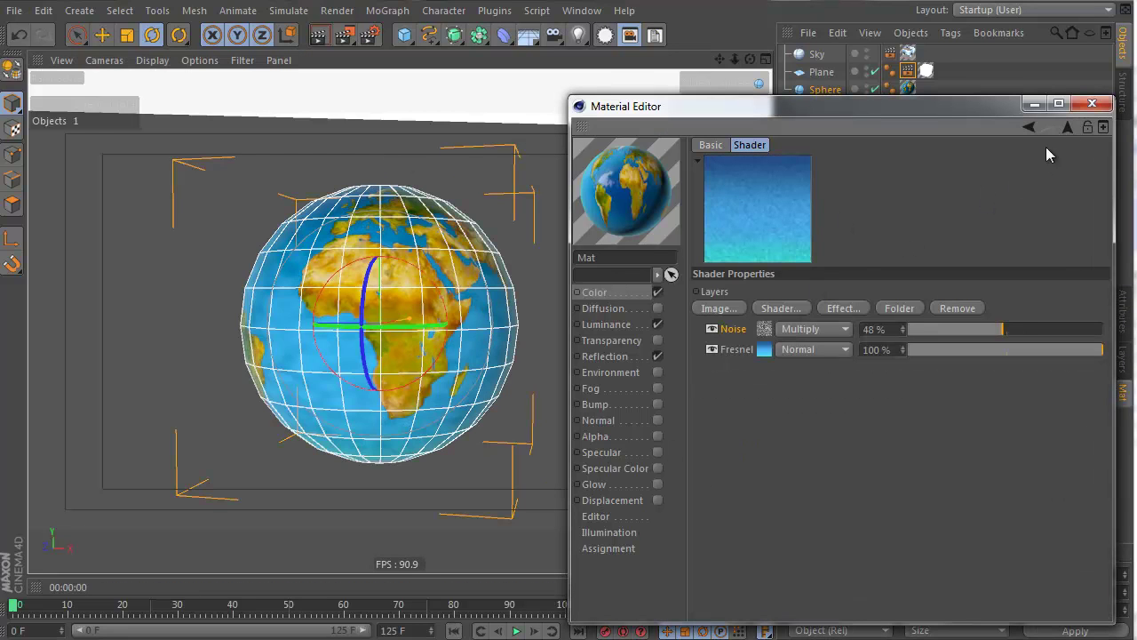
pyautogui.click(1068, 128)
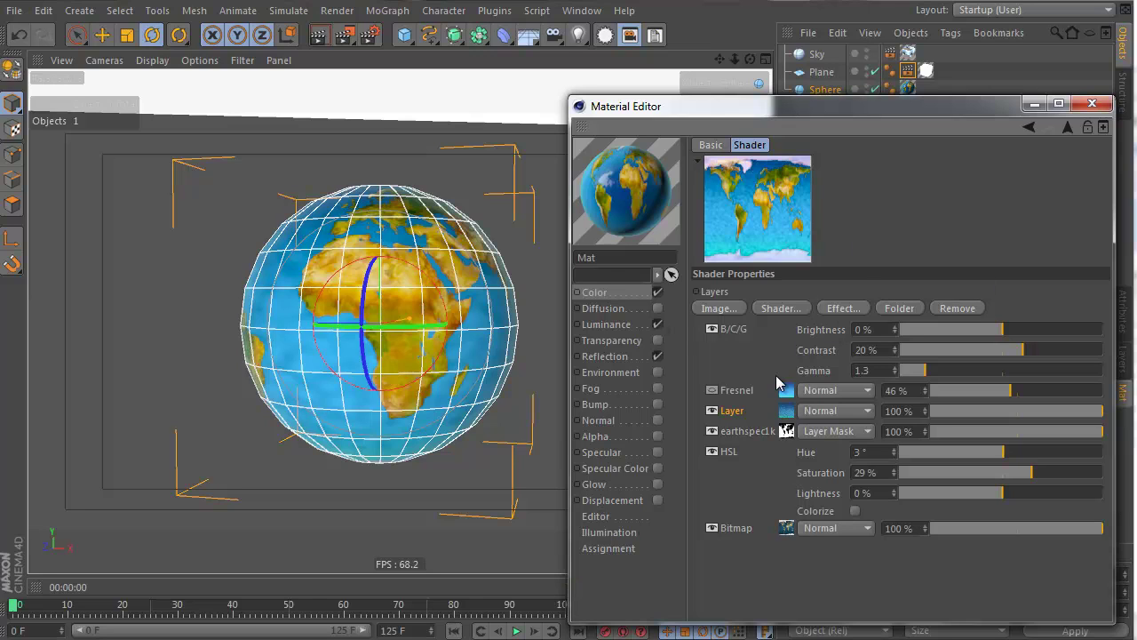
pyautogui.rightClick(725, 415)
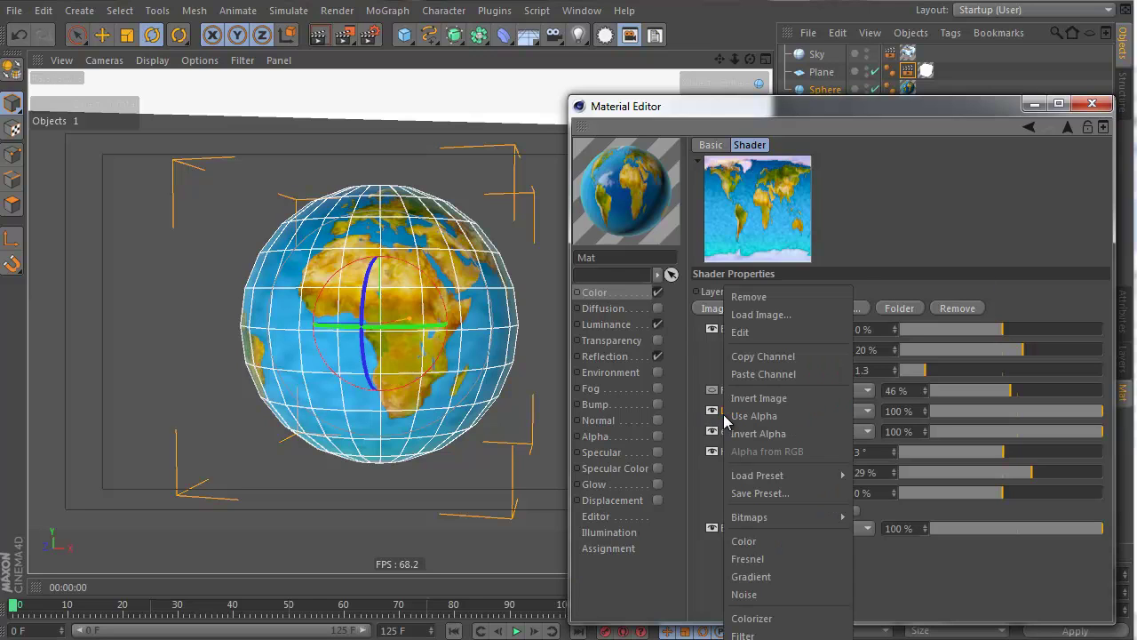
pyautogui.click(687, 609)
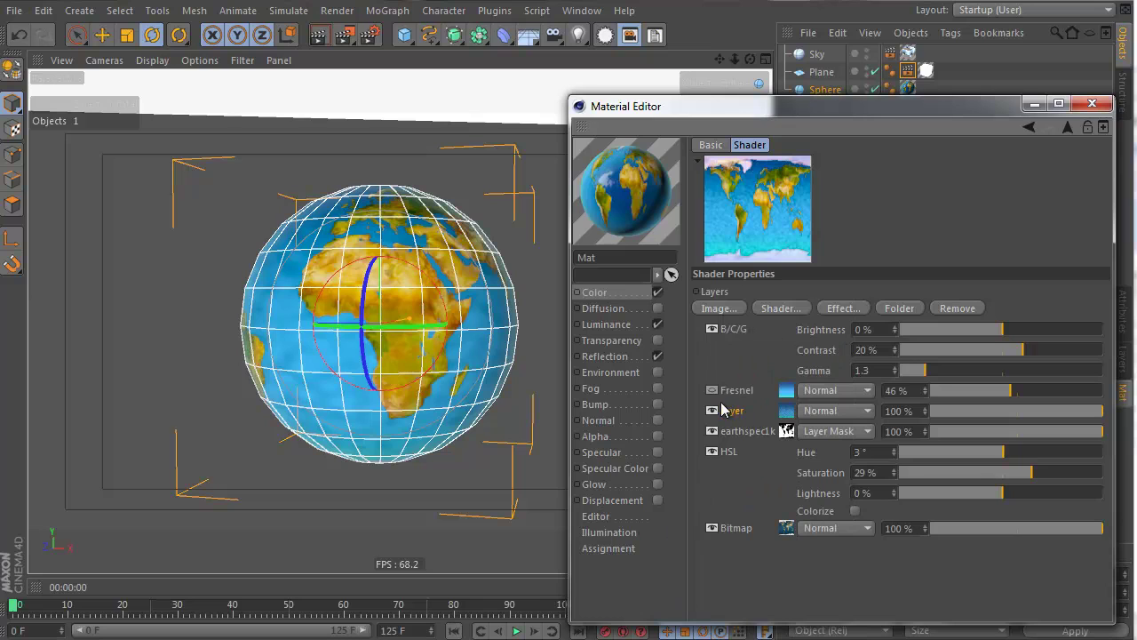
pyautogui.click(717, 408)
pyautogui.click(713, 390)
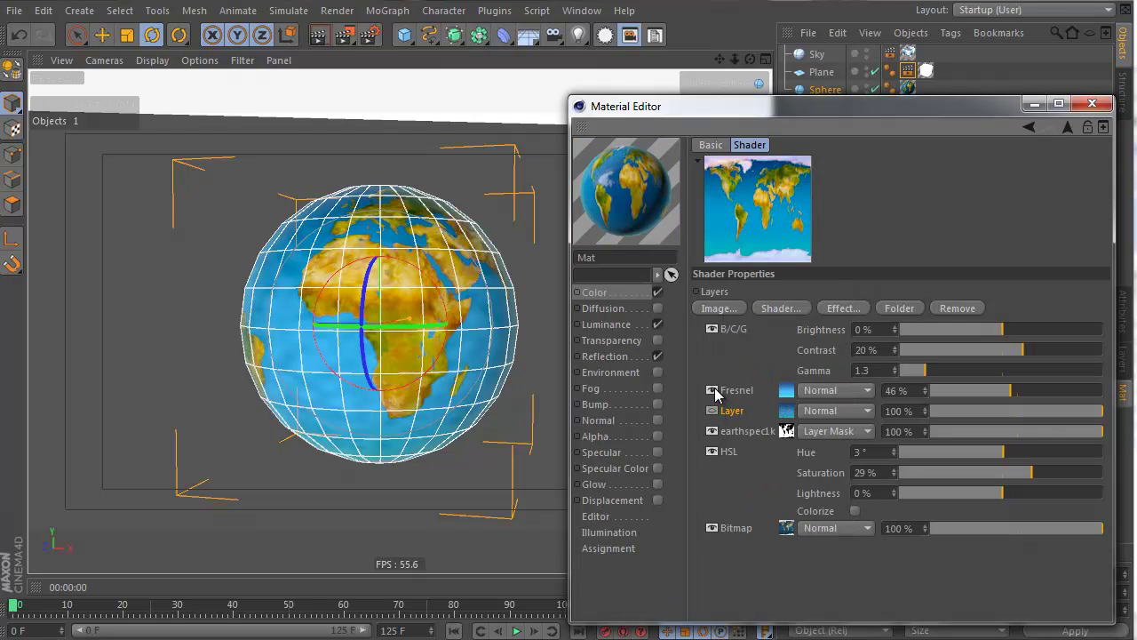
# Step: Compare test renders of the globe with the Color channel's B/C/G Contrast at 8 % and 24 %, keeping 24 %
pyautogui.click(327, 35)
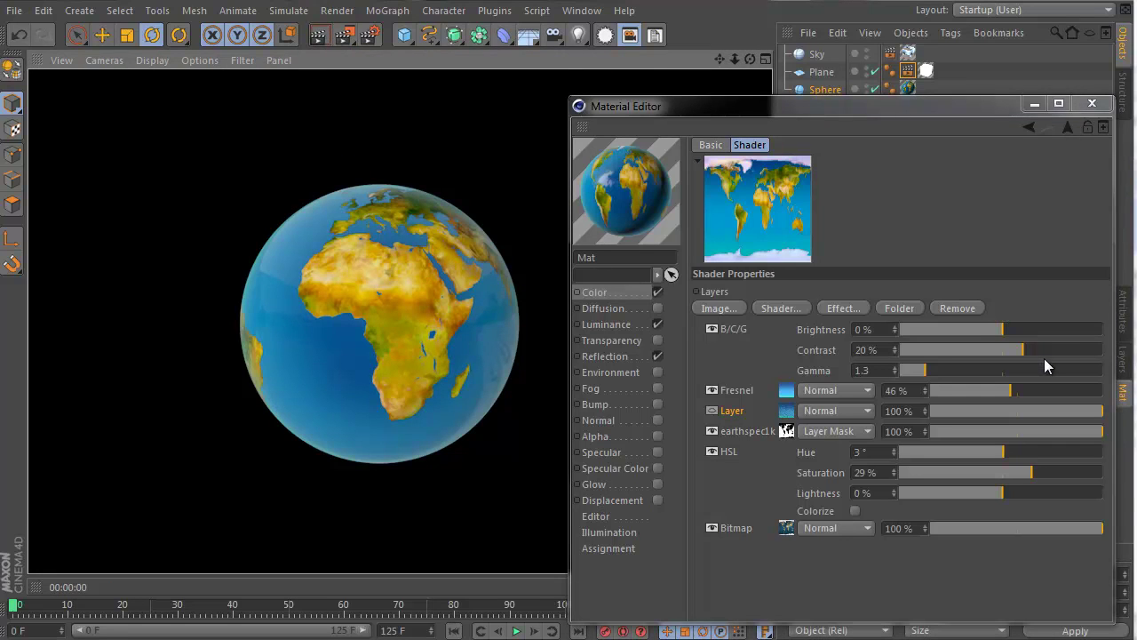
pyautogui.moveTo(1016, 349); pyautogui.dragTo(1012, 354)
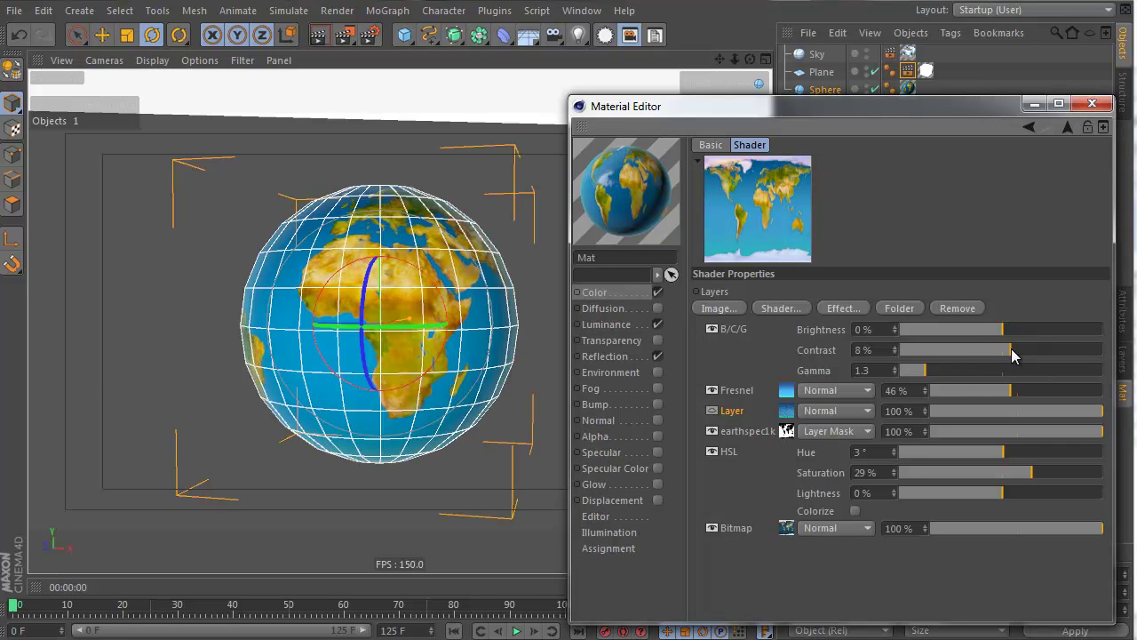
pyautogui.click(316, 42)
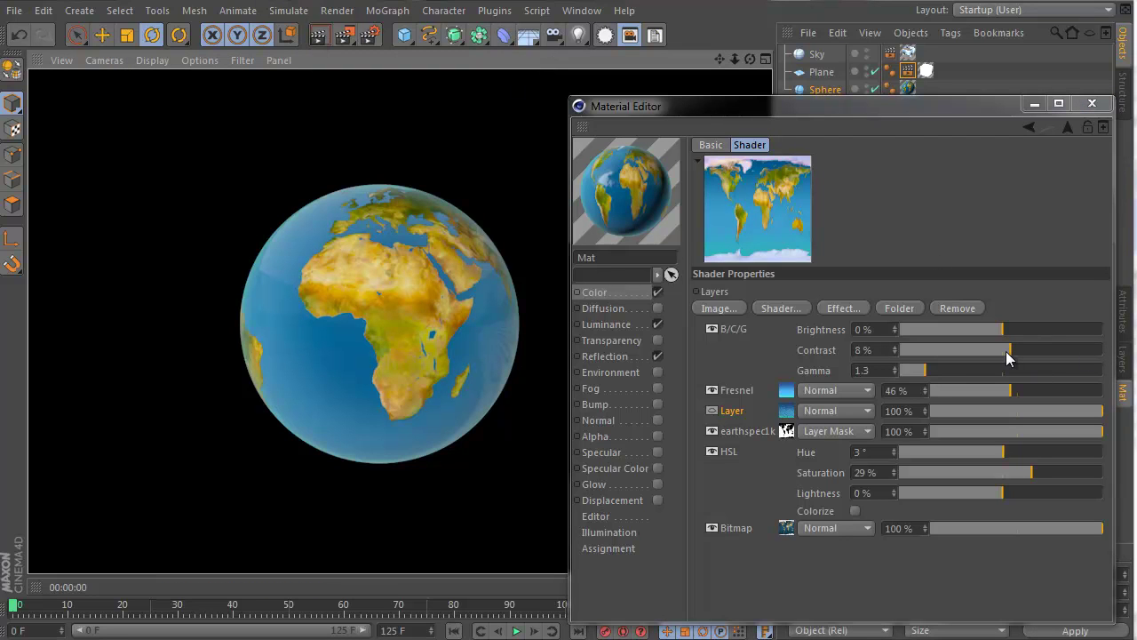
pyautogui.moveTo(1006, 350); pyautogui.dragTo(1024, 354)
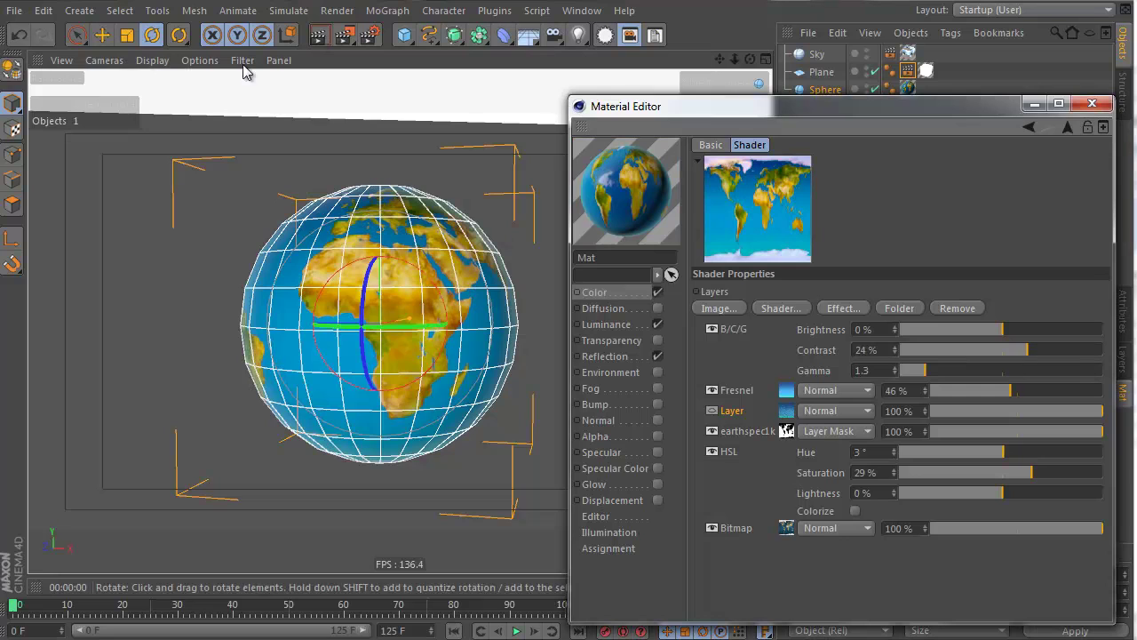
pyautogui.click(318, 35)
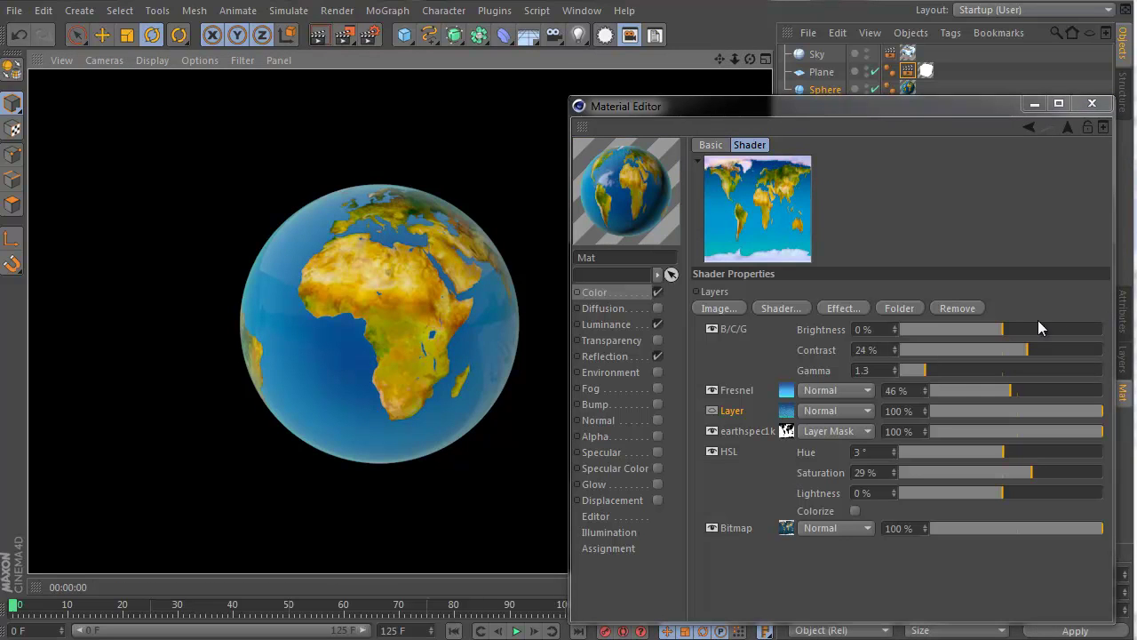
# Step: Try a B/C/G Brightness of -5 % in a test render, restore it to 0 % and render again
pyautogui.moveTo(1001, 328); pyautogui.dragTo(990, 329)
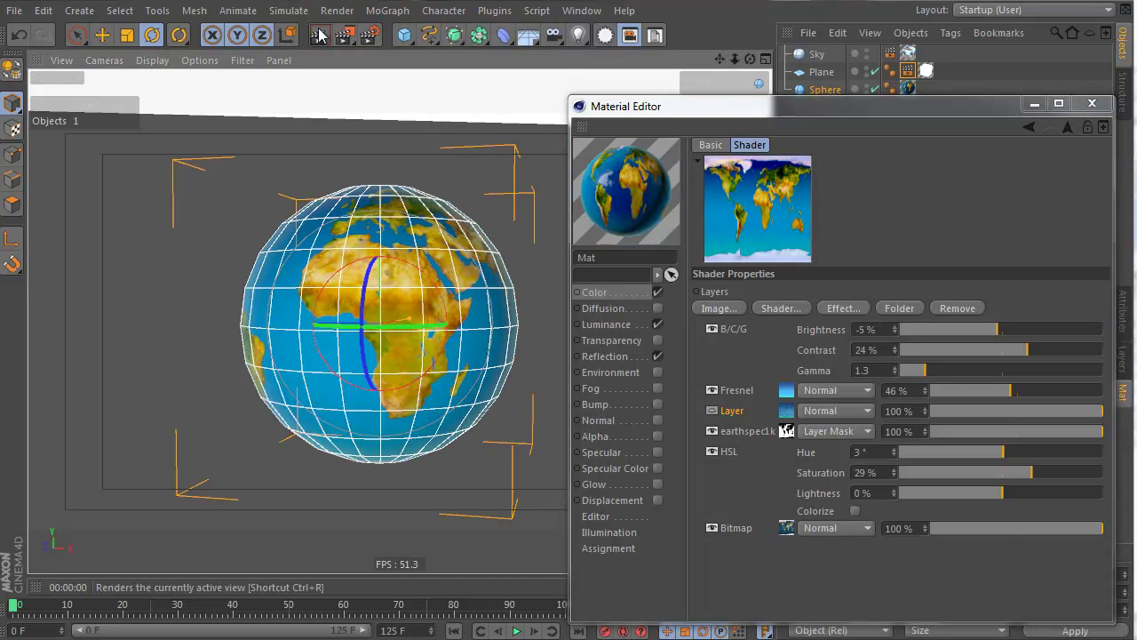
pyautogui.click(318, 34)
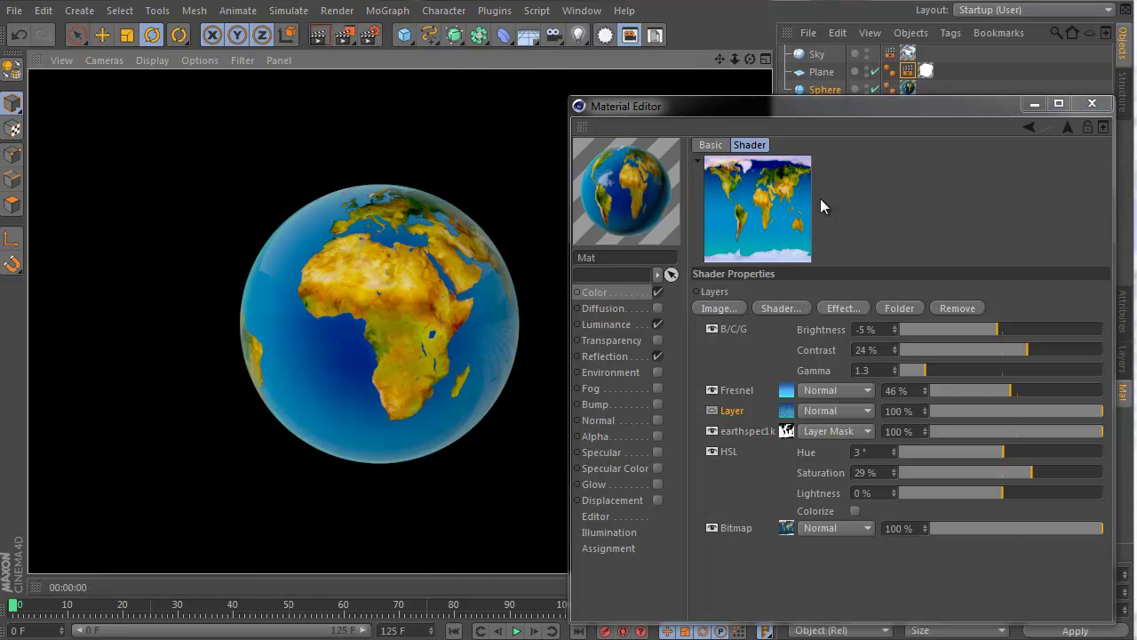
pyautogui.moveTo(996, 328); pyautogui.dragTo(1002, 328)
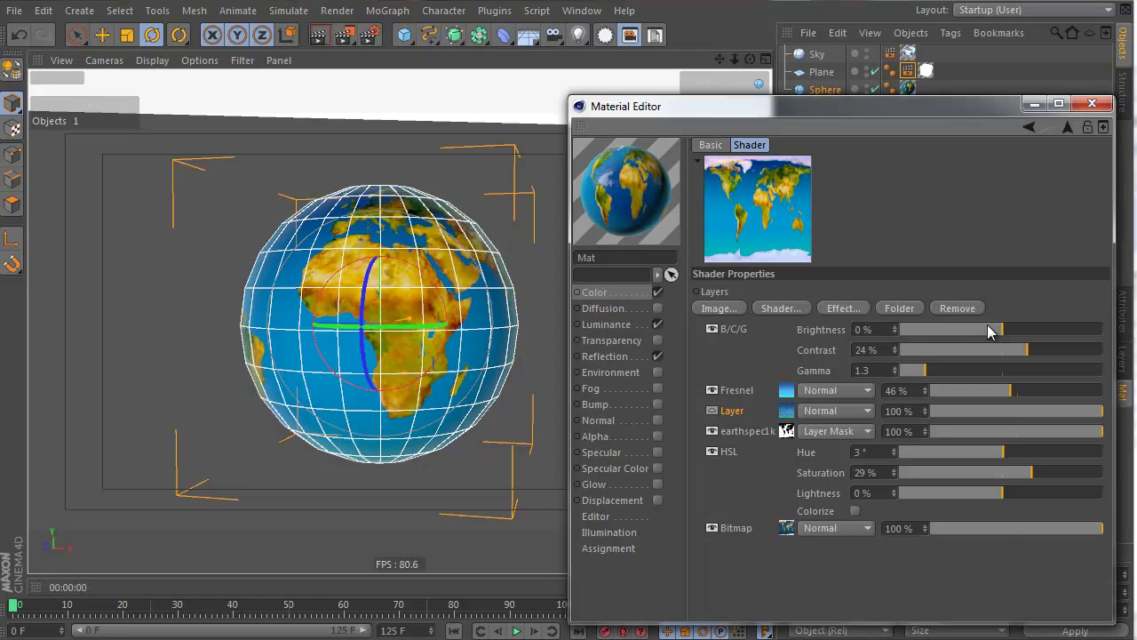
pyautogui.click(318, 35)
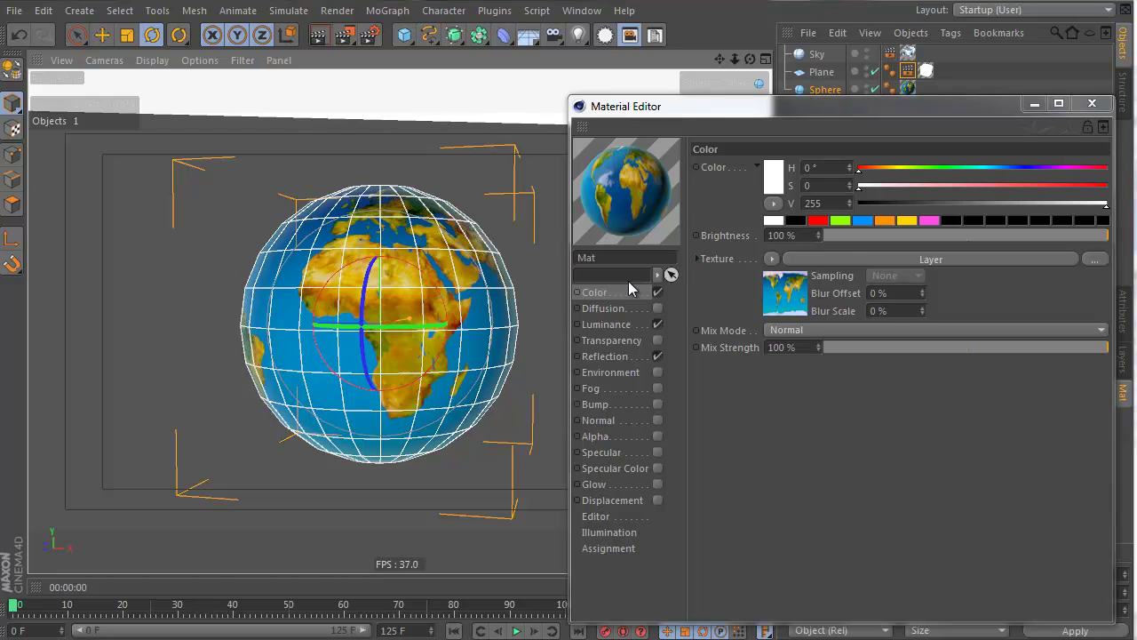
# Step: Examine the finished reference globe's Reflection and Bump channels, including the Noise, earthspec1k mask and Bitmap layers in the Bump's Layer shader
pyautogui.click(638, 325)
pyautogui.click(622, 357)
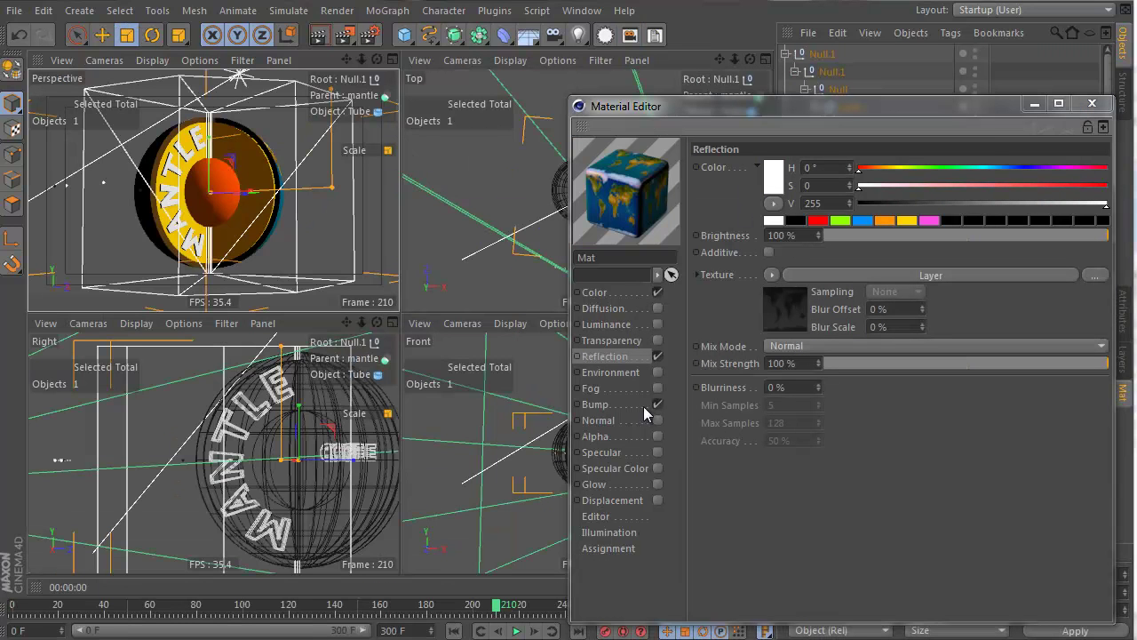
pyautogui.click(626, 405)
pyautogui.click(769, 233)
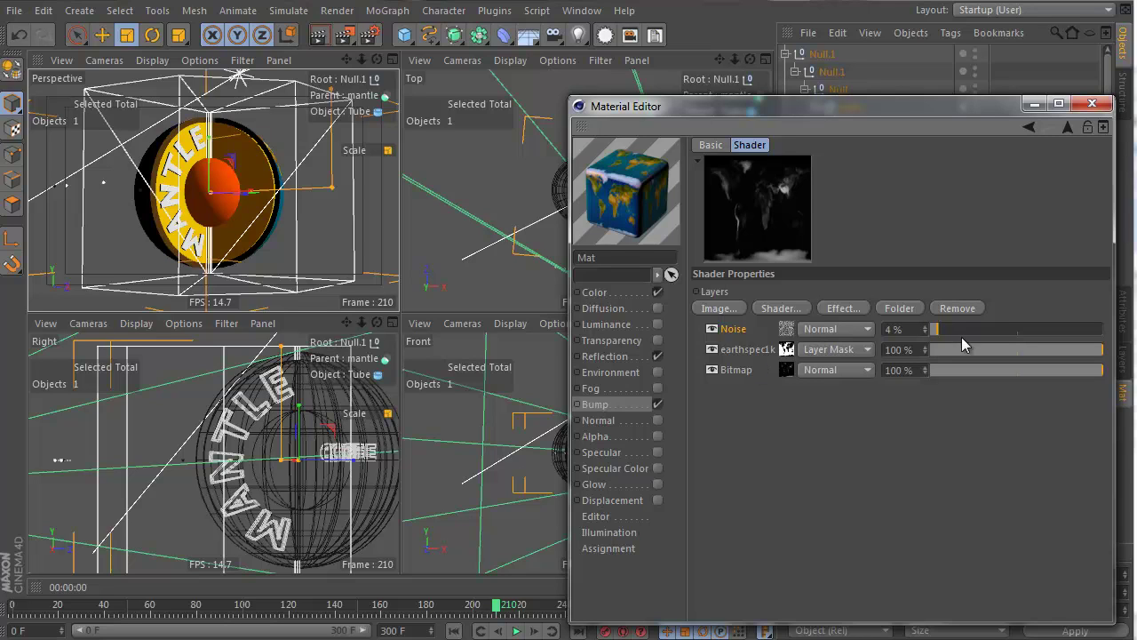
pyautogui.moveTo(961, 330)
pyautogui.mouseDown()
pyautogui.moveTo(1128, 335)
pyautogui.moveTo(940, 330)
pyautogui.mouseUp()
pyautogui.click(738, 371)
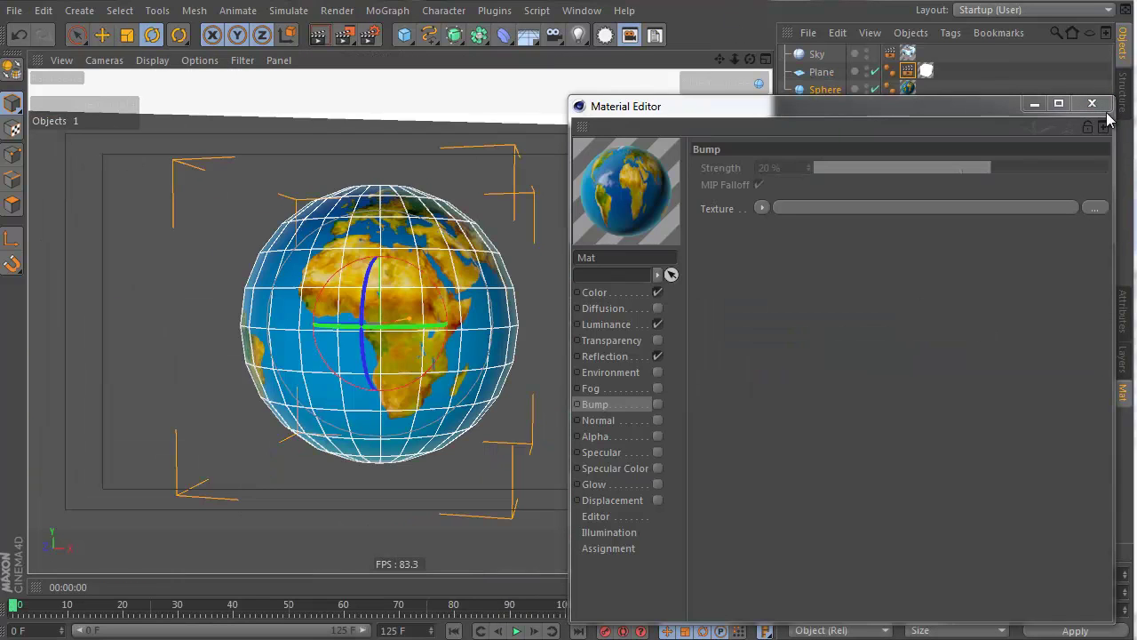
# Step: Enable the globe material's Bump channel and load earthbump1k.jpg from the tex folder as its texture
pyautogui.click(657, 404)
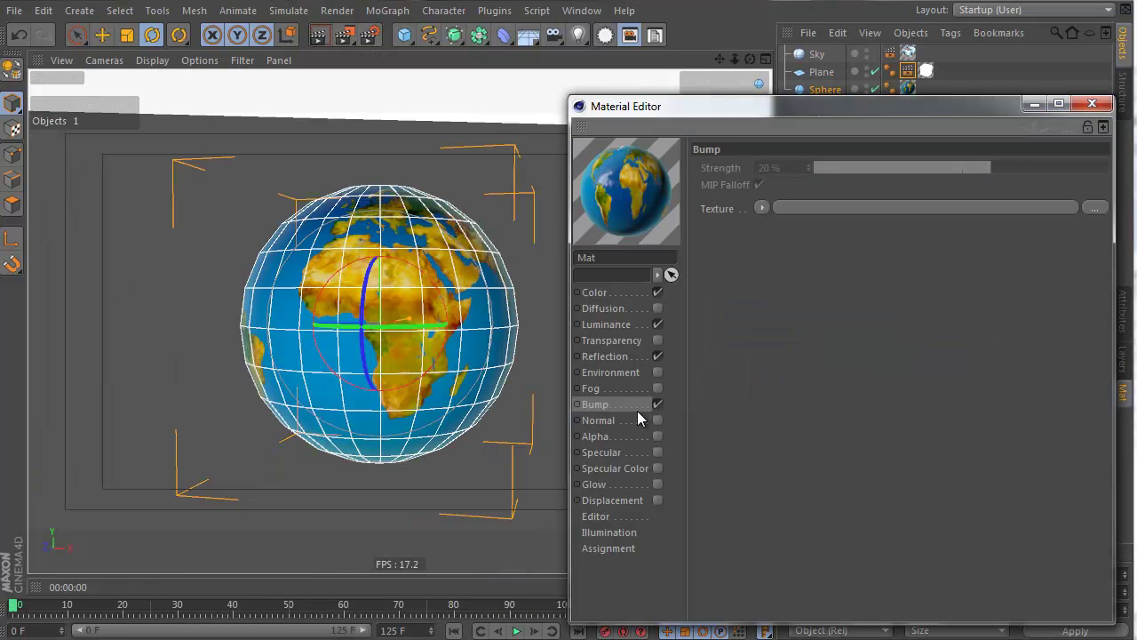
pyautogui.click(761, 208)
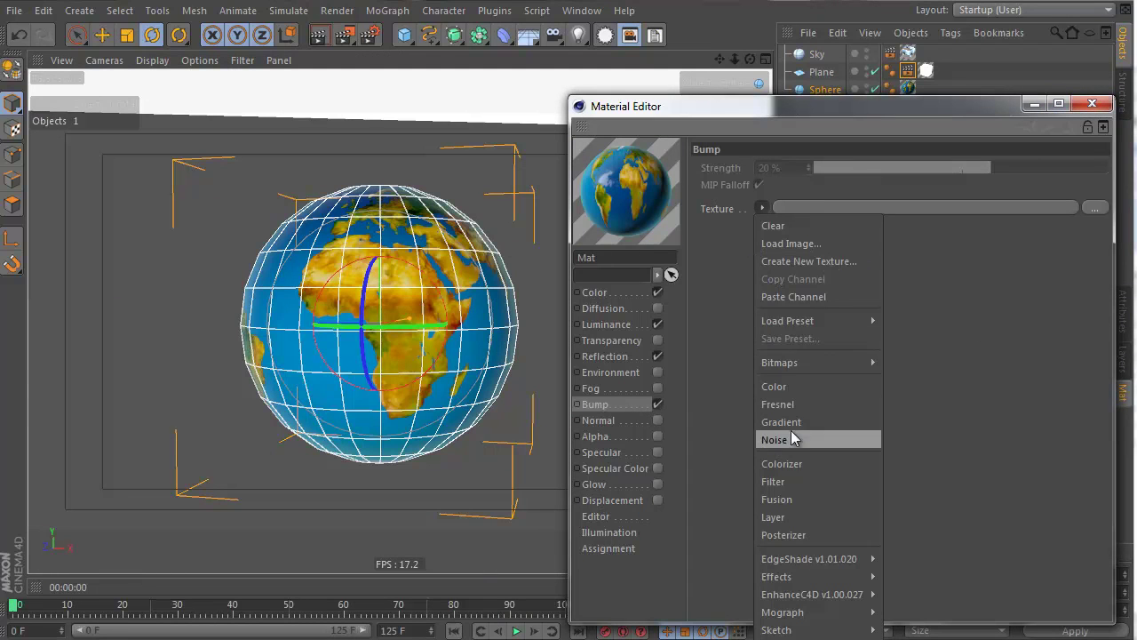
pyautogui.click(496, 638)
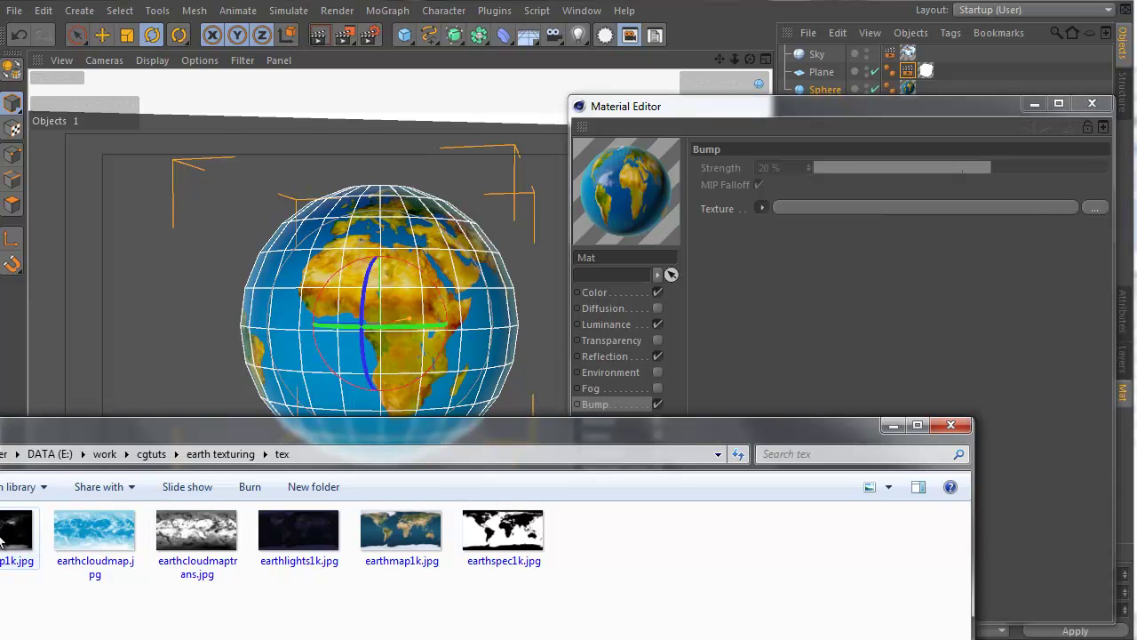
pyautogui.moveTo(2, 538); pyautogui.dragTo(902, 207)
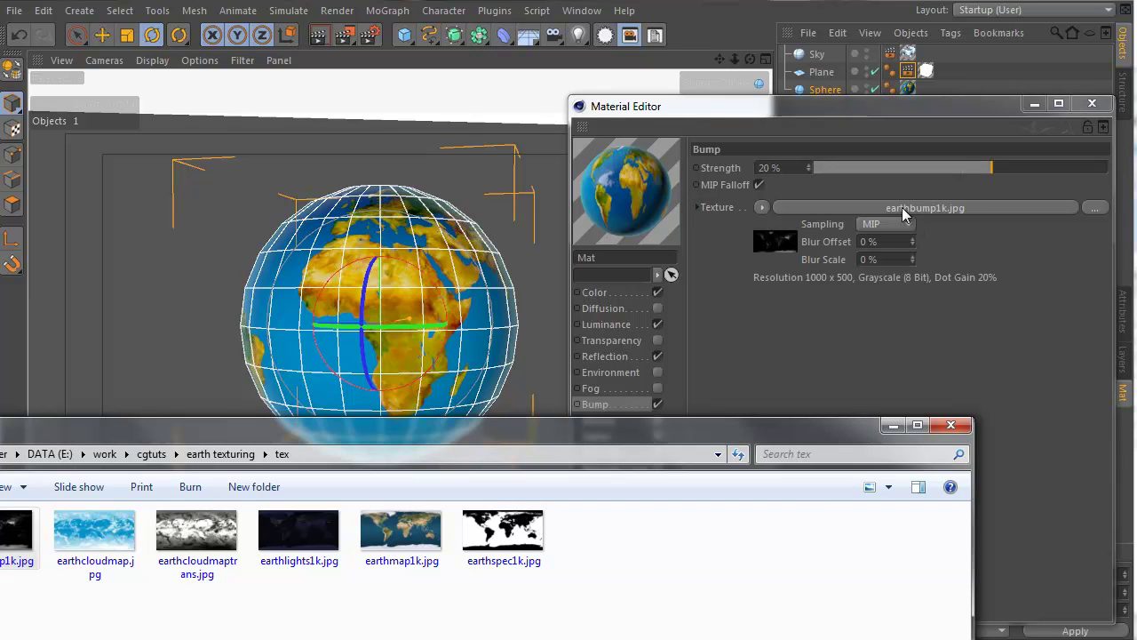
pyautogui.click(893, 425)
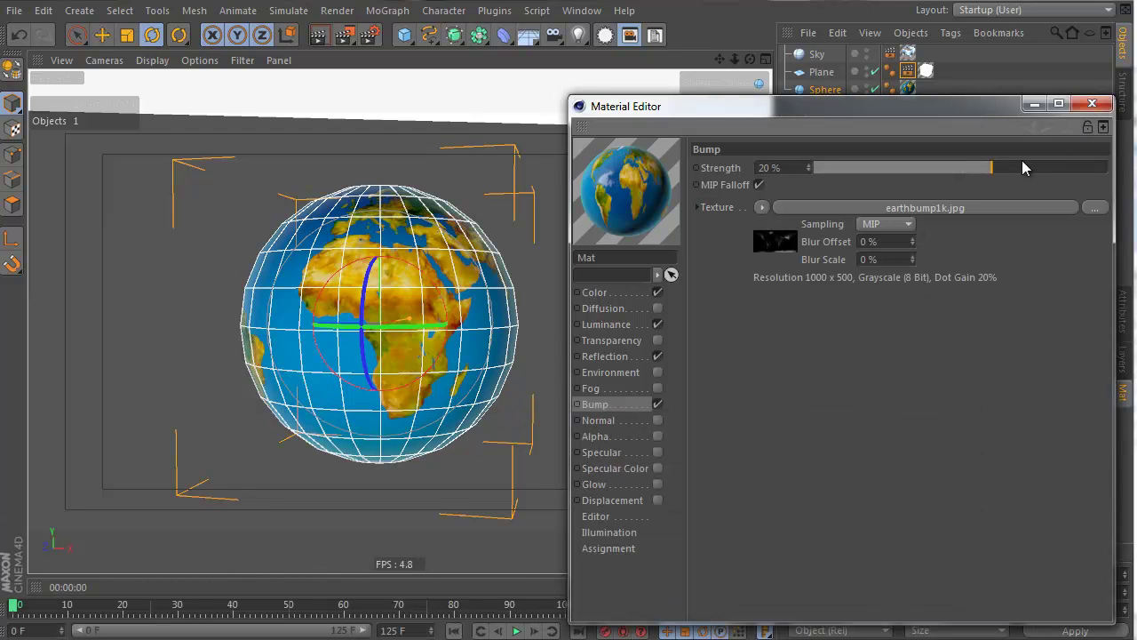
# Step: Set the Bump Strength to 89 % and test-render a closer view of the globe facing Africa
pyautogui.moveTo(1022, 167); pyautogui.dragTo(1093, 167)
pyautogui.scroll(3, 419, 299)
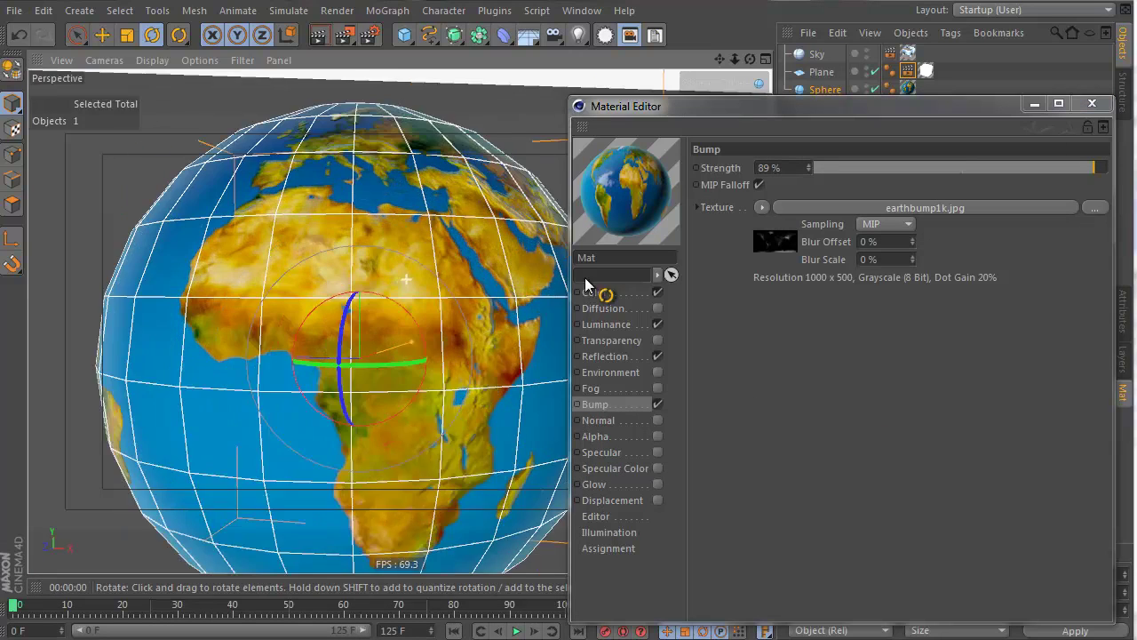
pyautogui.keyDown('alt'); pyautogui.moveTo(585, 278); pyautogui.dragTo(600, 280, button='right'); pyautogui.keyUp('alt')
pyautogui.keyDown('alt'); pyautogui.moveTo(446, 321); pyautogui.dragTo(372, 285); pyautogui.keyUp('alt')
pyautogui.keyDown('alt'); pyautogui.moveTo(380, 377); pyautogui.dragTo(229, 278, button='middle'); pyautogui.keyUp('alt')
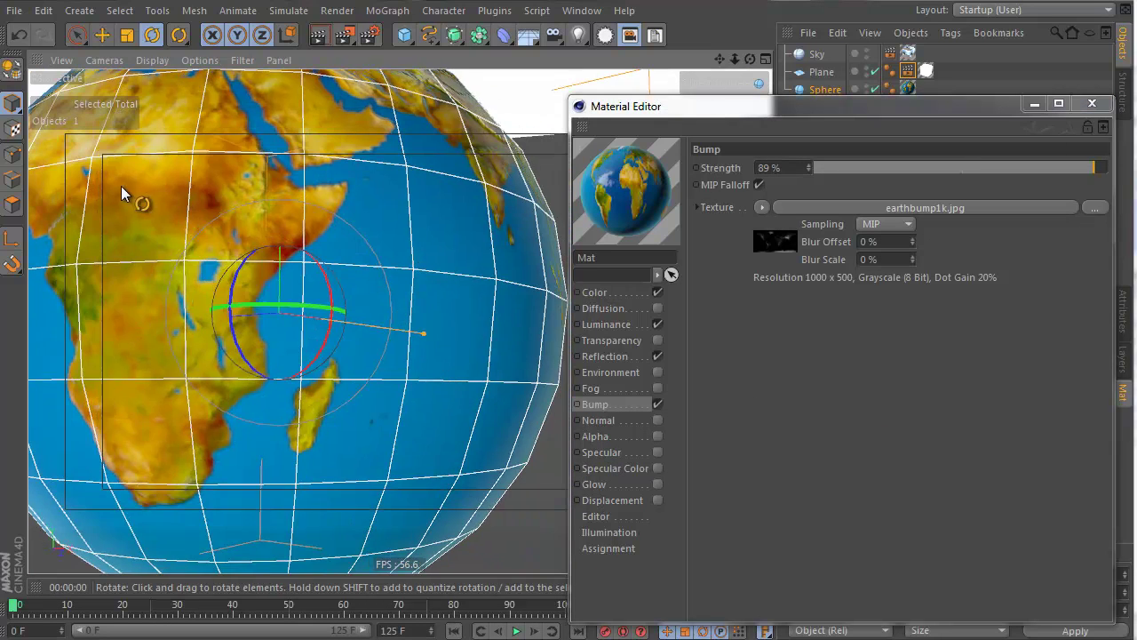
pyautogui.keyDown('alt'); pyautogui.moveTo(121, 187); pyautogui.dragTo(376, 271); pyautogui.keyUp('alt')
pyautogui.keyDown('alt'); pyautogui.moveTo(241, 260); pyautogui.dragTo(166, 212); pyautogui.keyUp('alt')
pyautogui.keyDown('alt'); pyautogui.moveTo(166, 211); pyautogui.dragTo(302, 298, button='middle'); pyautogui.keyUp('alt')
pyautogui.scroll(-3, 301, 304)
pyautogui.keyDown('alt'); pyautogui.moveTo(298, 320); pyautogui.dragTo(315, 294); pyautogui.keyUp('alt')
pyautogui.keyDown('alt'); pyautogui.moveTo(316, 293); pyautogui.dragTo(350, 303, button='middle'); pyautogui.keyUp('alt')
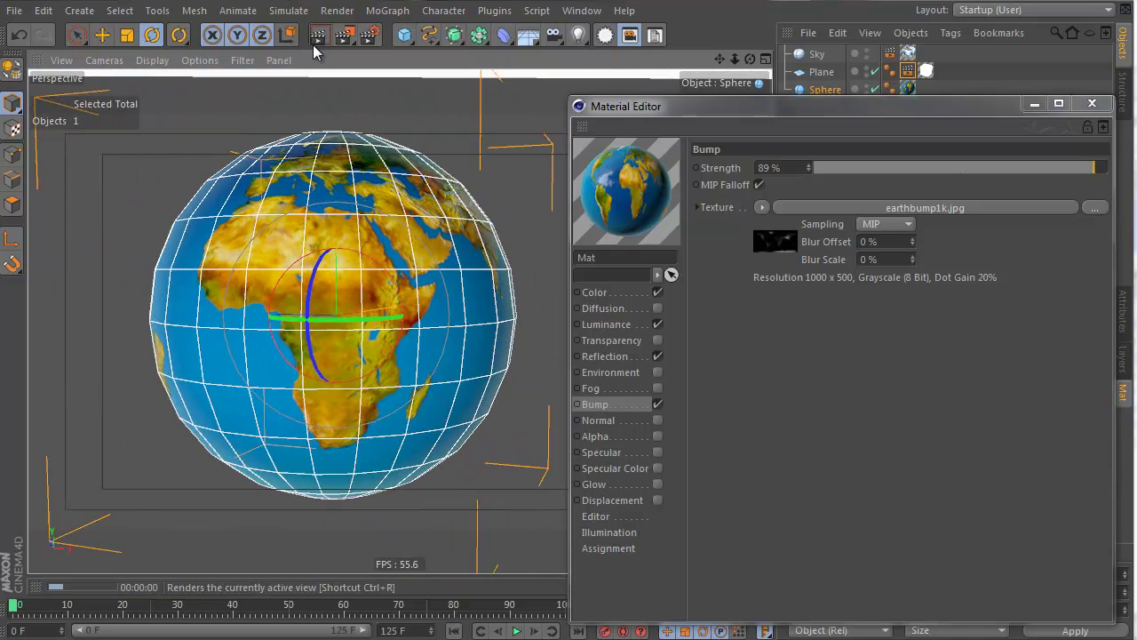
pyautogui.click(313, 44)
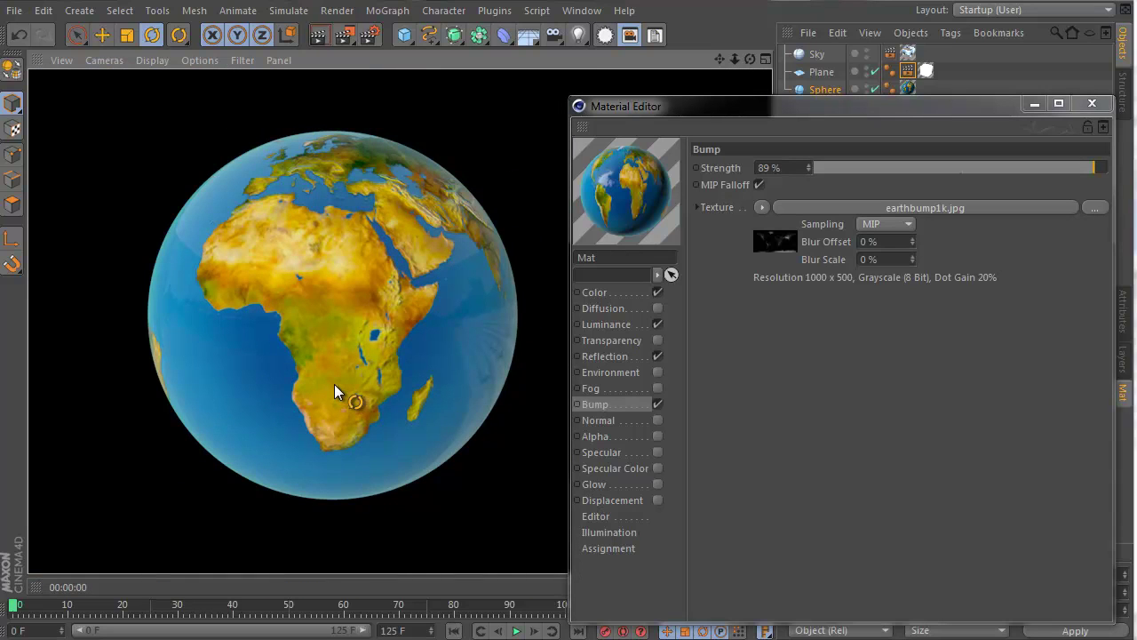
# Step: Wrap the bump texture in a Layer shader, add the earthspec1k image above the Bitmap layer and test-render
pyautogui.click(761, 206)
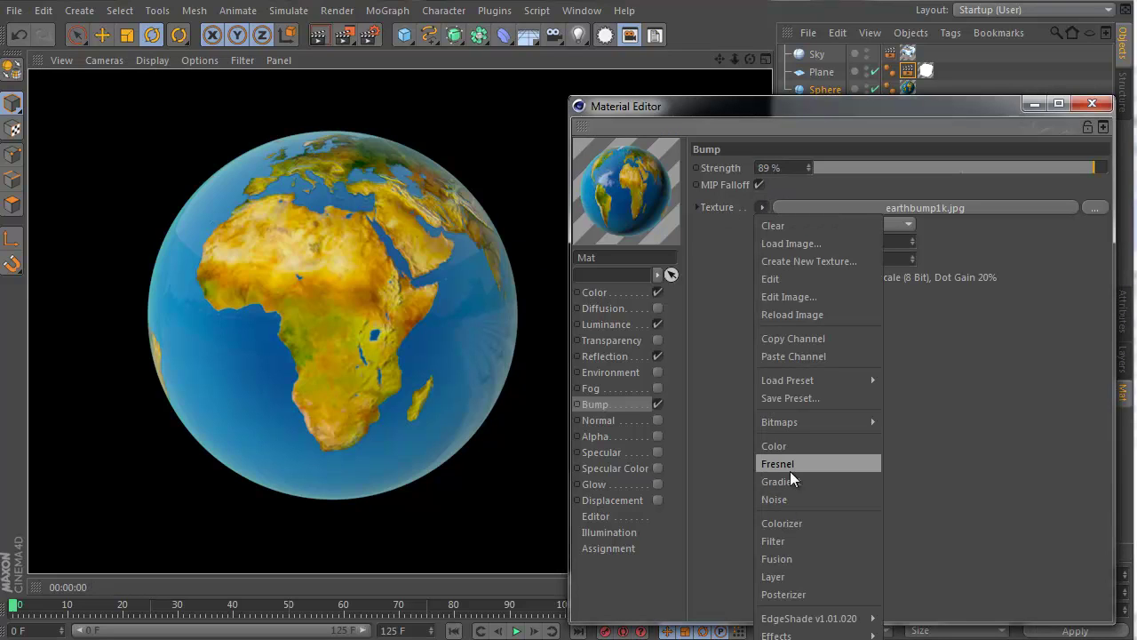
pyautogui.click(822, 575)
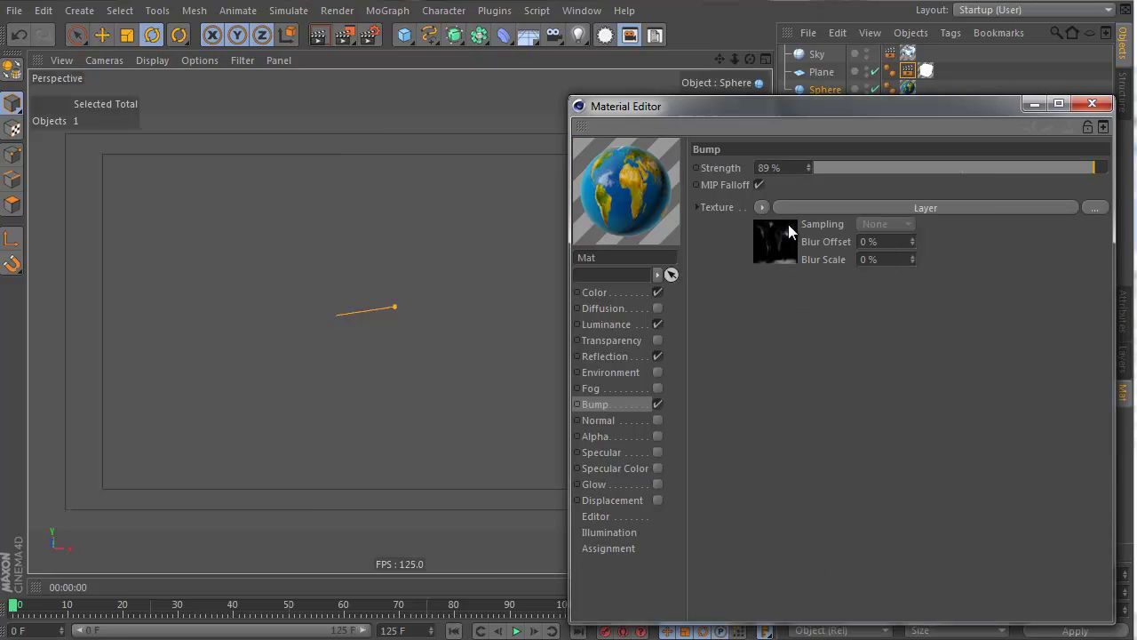
pyautogui.click(788, 222)
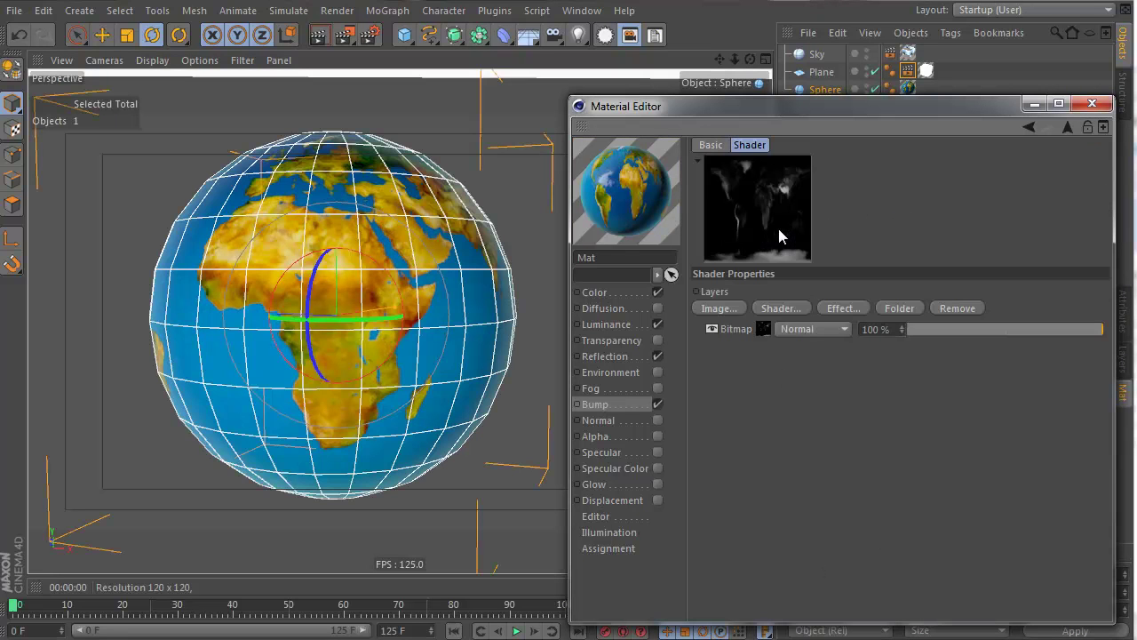
pyautogui.click(718, 307)
pyautogui.doubleClick(837, 307)
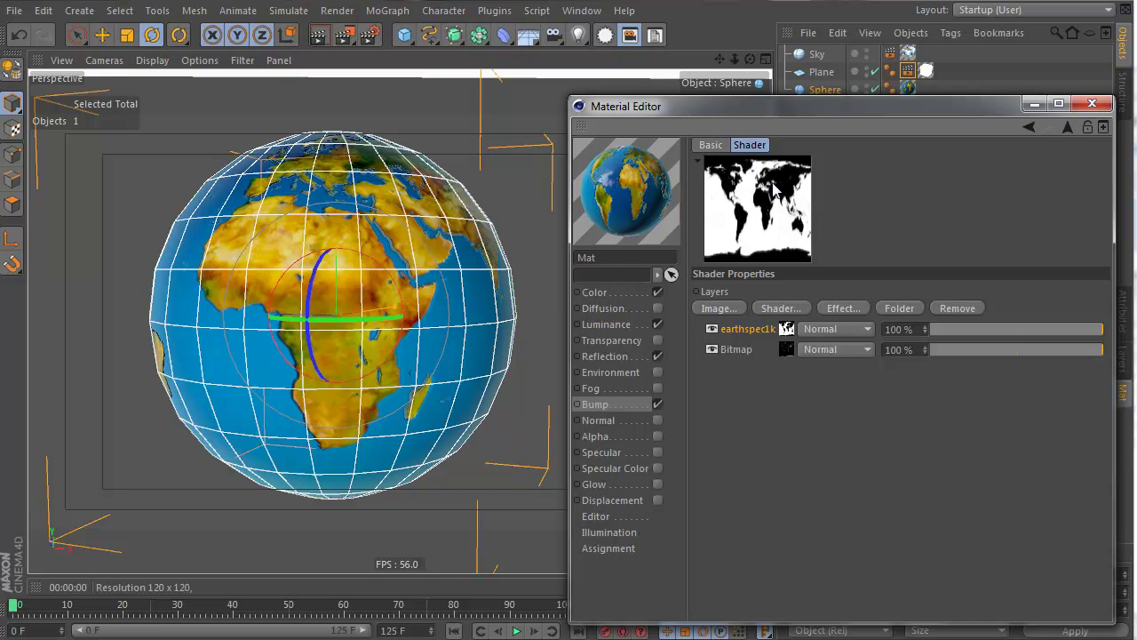
pyautogui.click(317, 35)
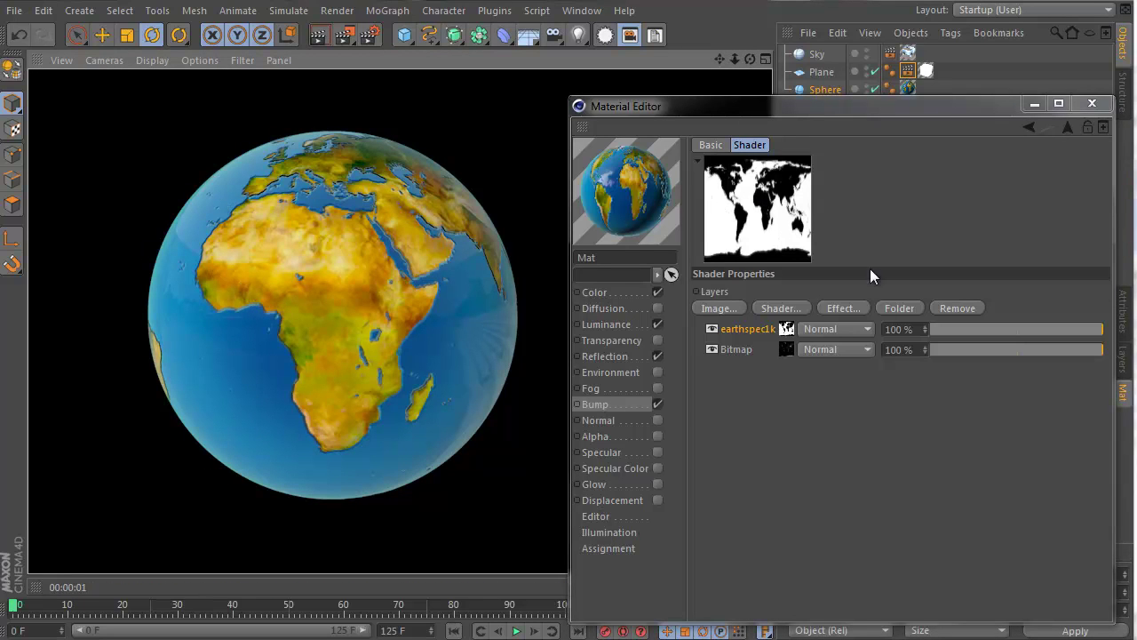
# Step: Try inverting the earthspec1k bitmap in the Bump channel with Black Point 1 and White Point 0, and test-render
pyautogui.click(792, 329)
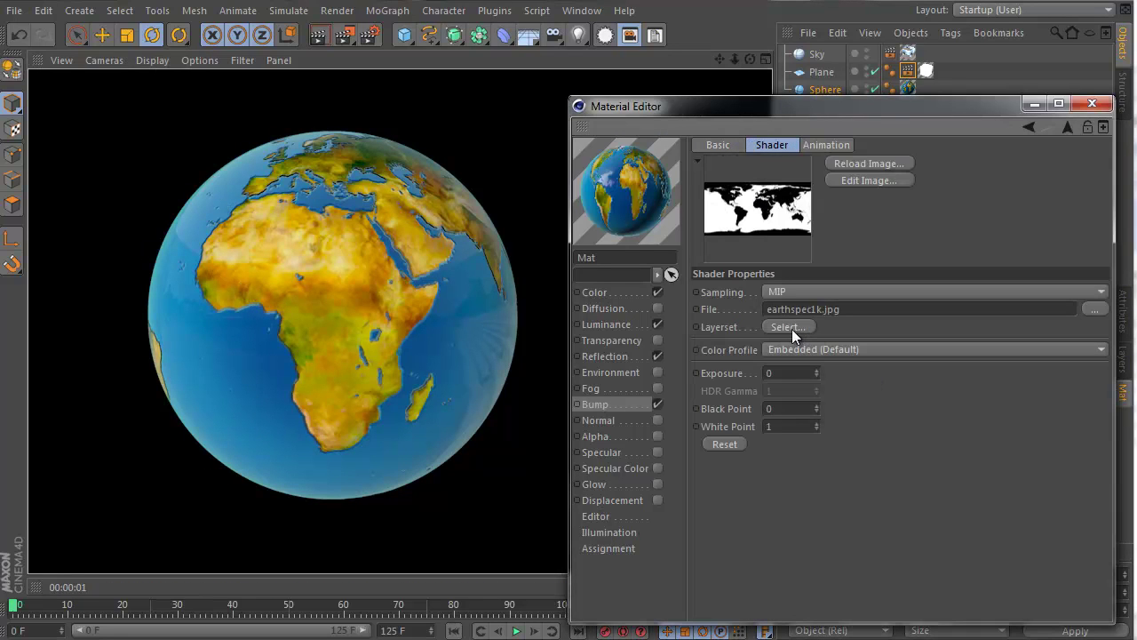
pyautogui.write('1')
pyautogui.doubleClick(783, 423)
pyautogui.write('0')
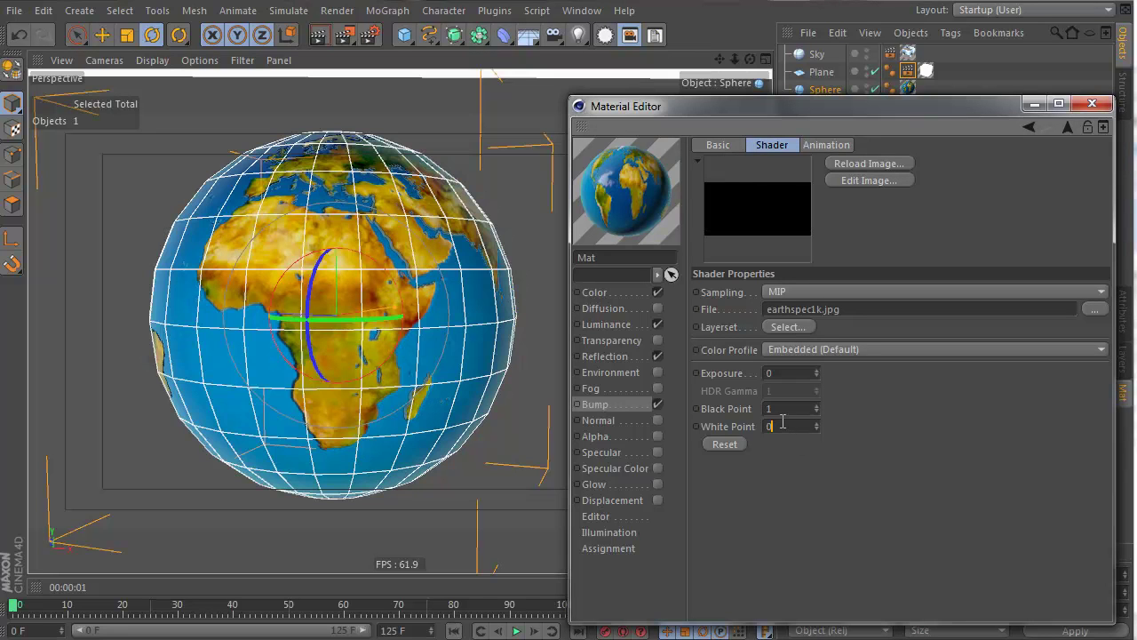
pyautogui.press('Return')
pyautogui.click(315, 36)
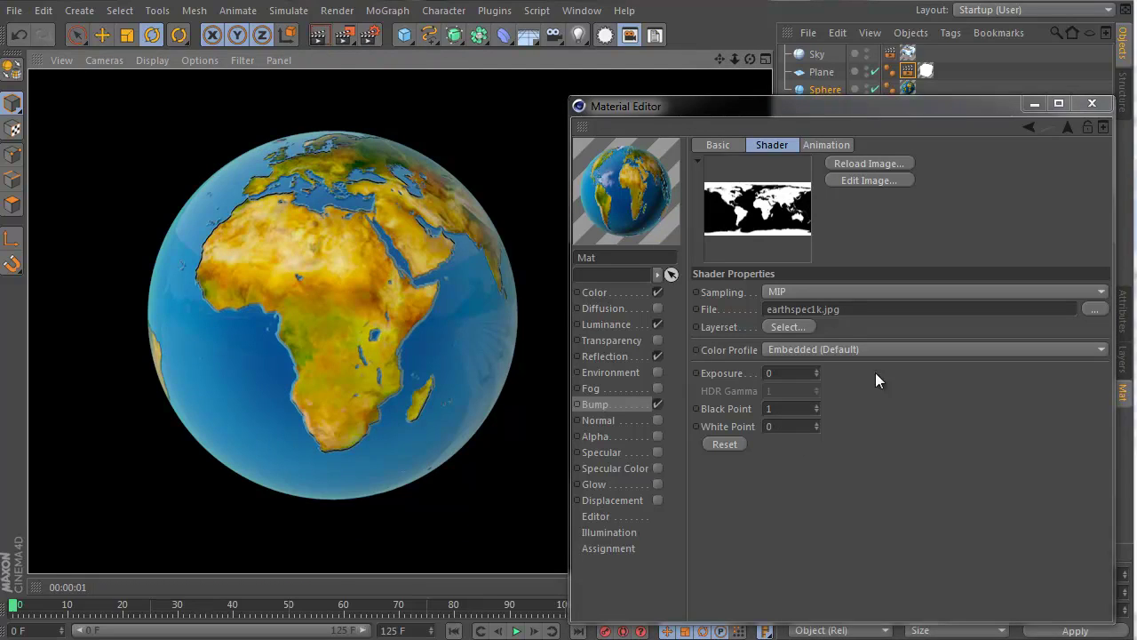
# Step: Restore the earthspec1k bitmap's Black Point to 0 and White Point to 1, and return to the Bump layer stack
pyautogui.click(795, 407)
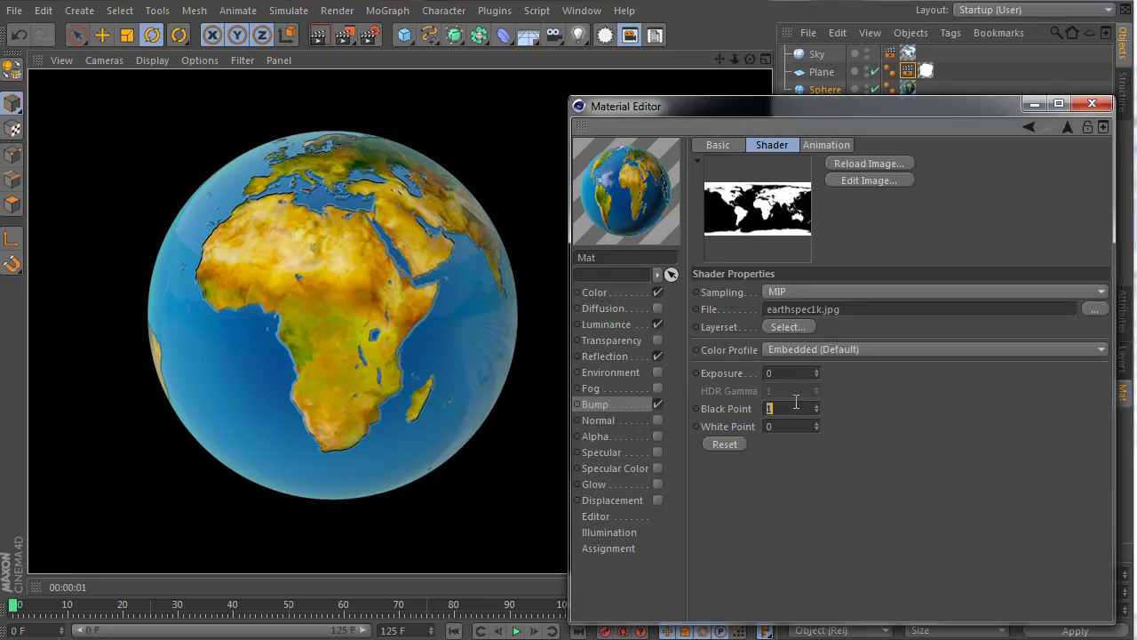
pyautogui.write('0')
pyautogui.press('Return')
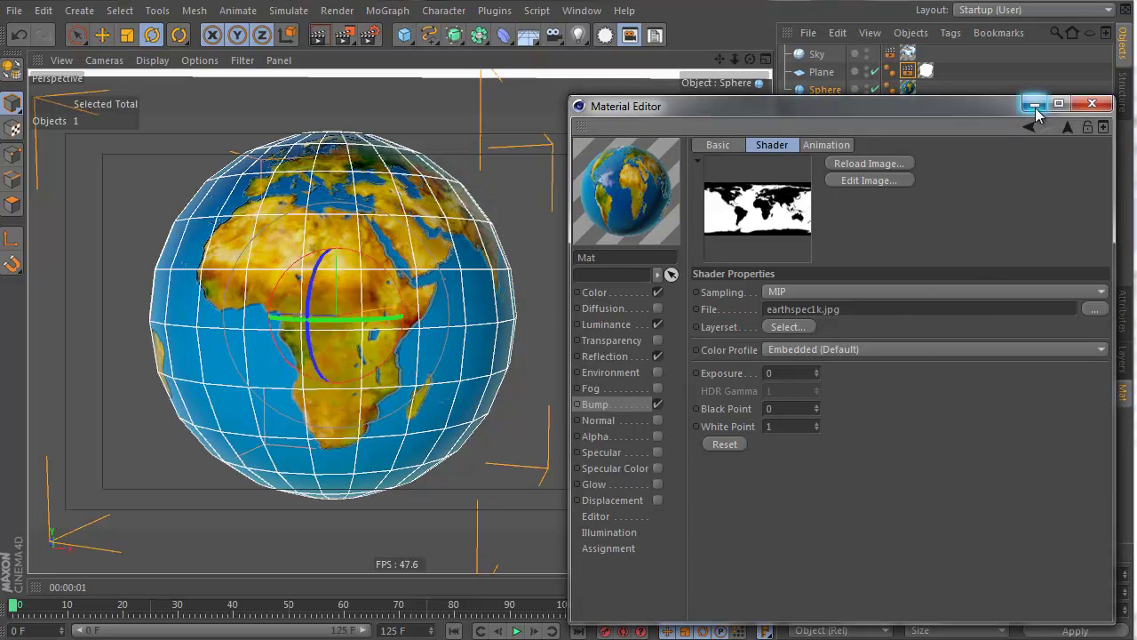
pyautogui.click(1066, 126)
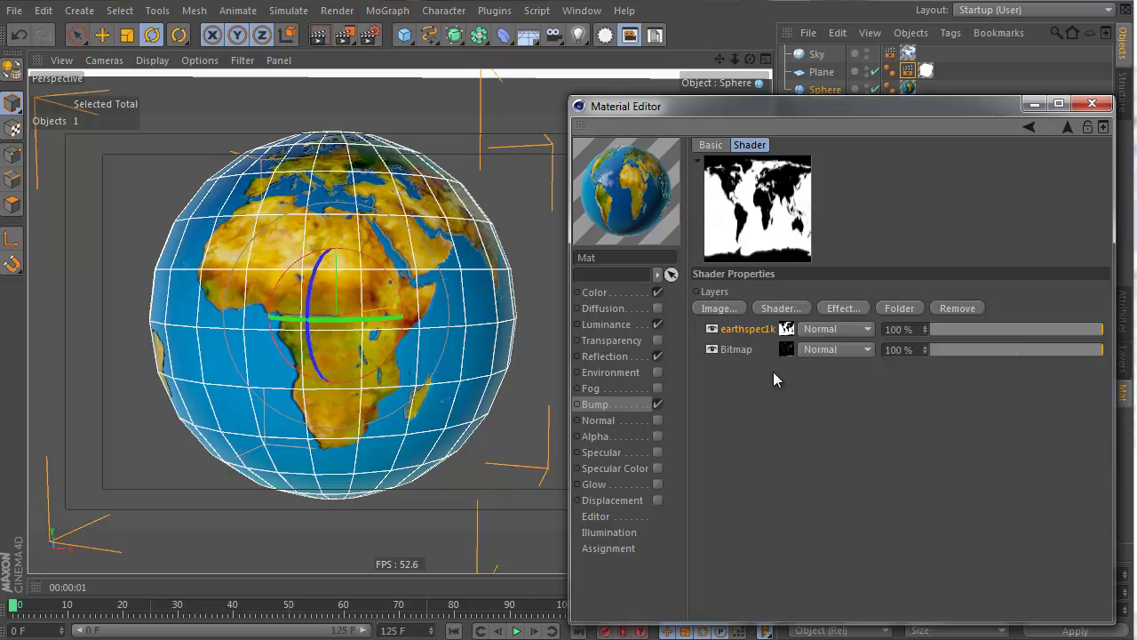
# Step: Add a Noise shader above earthspec1k in the Bump layer stack and set earthspec1k's blend mode to Layer Mask
pyautogui.click(781, 302)
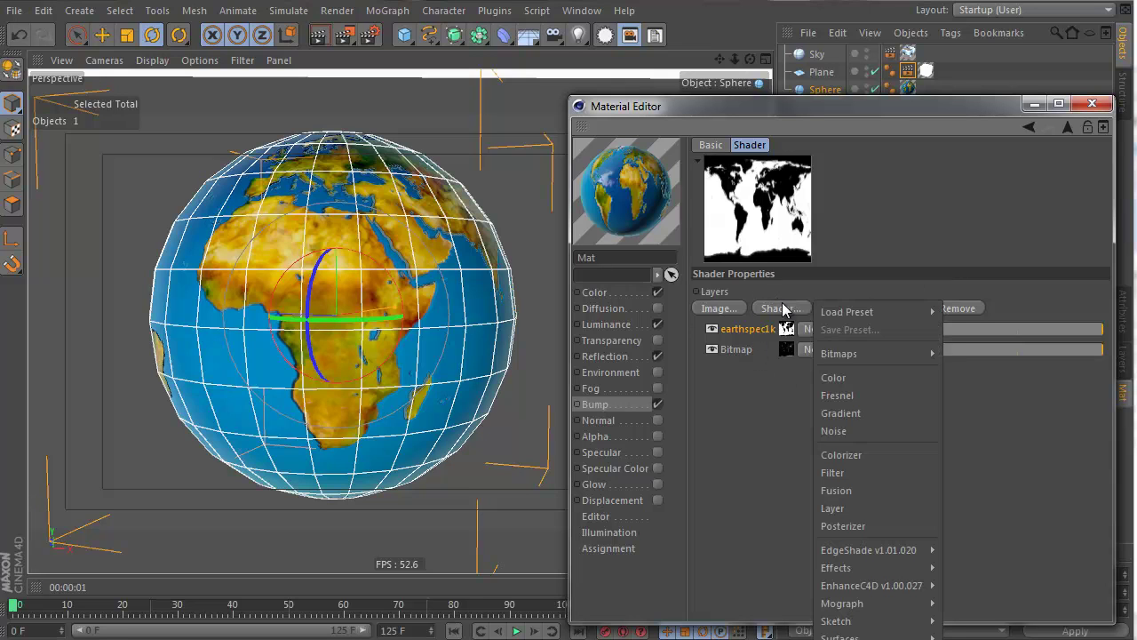
pyautogui.click(847, 434)
pyautogui.click(827, 351)
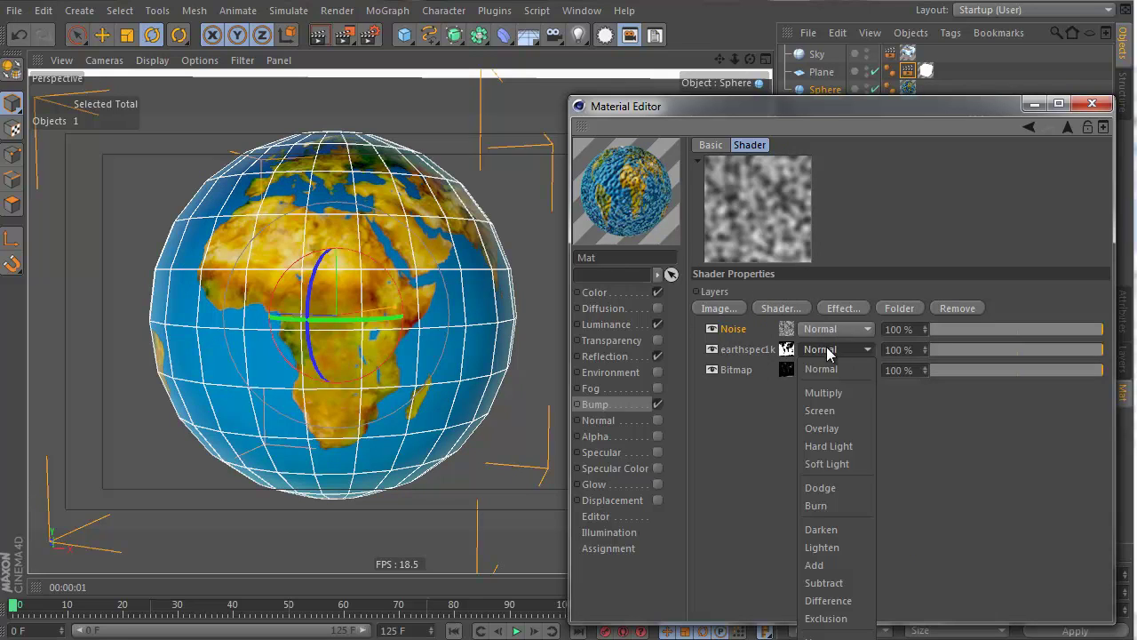
pyautogui.click(828, 639)
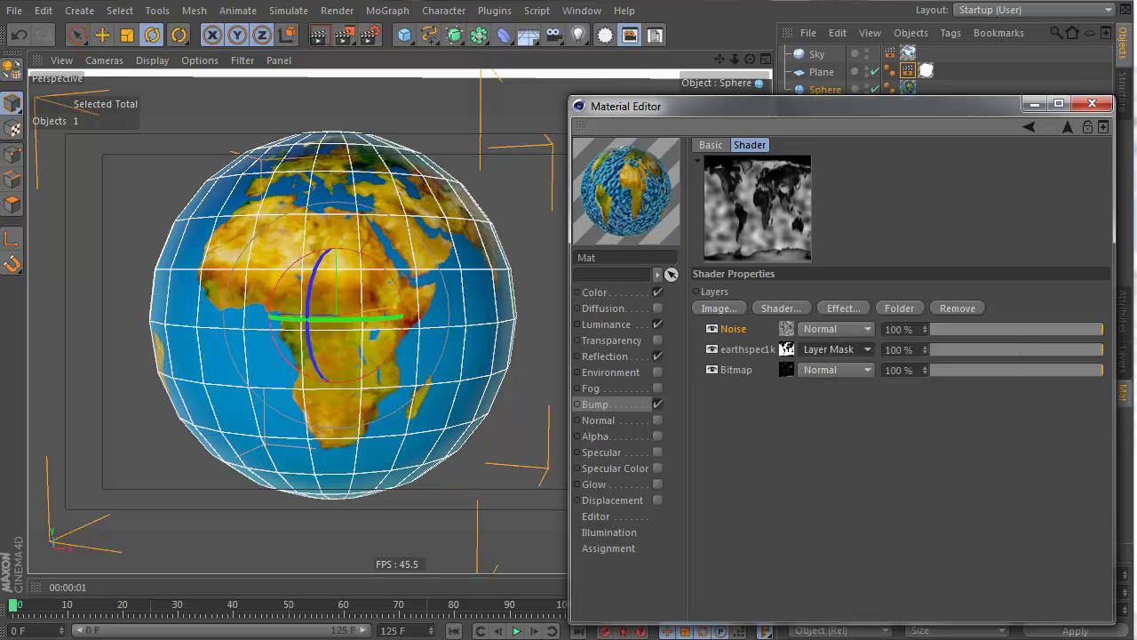
# Step: Try the ocean Noise layer at 52 % opacity, switch it to Electric noise at 10 % Global Scale, and test-render both variants
pyautogui.moveTo(1086, 332); pyautogui.dragTo(1019, 334)
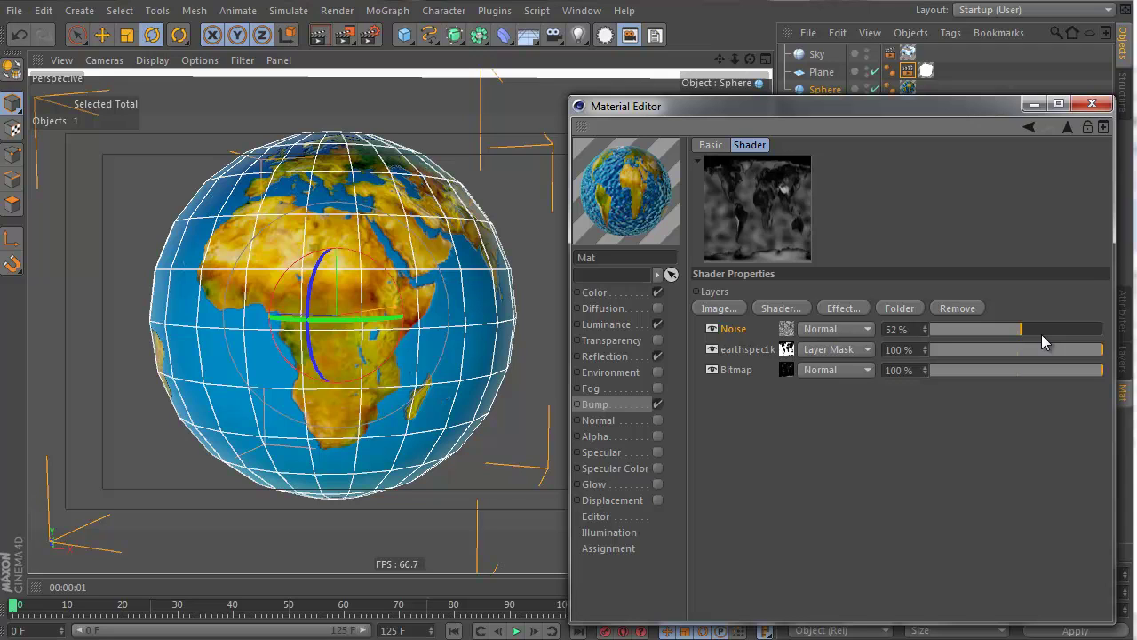
pyautogui.click(322, 39)
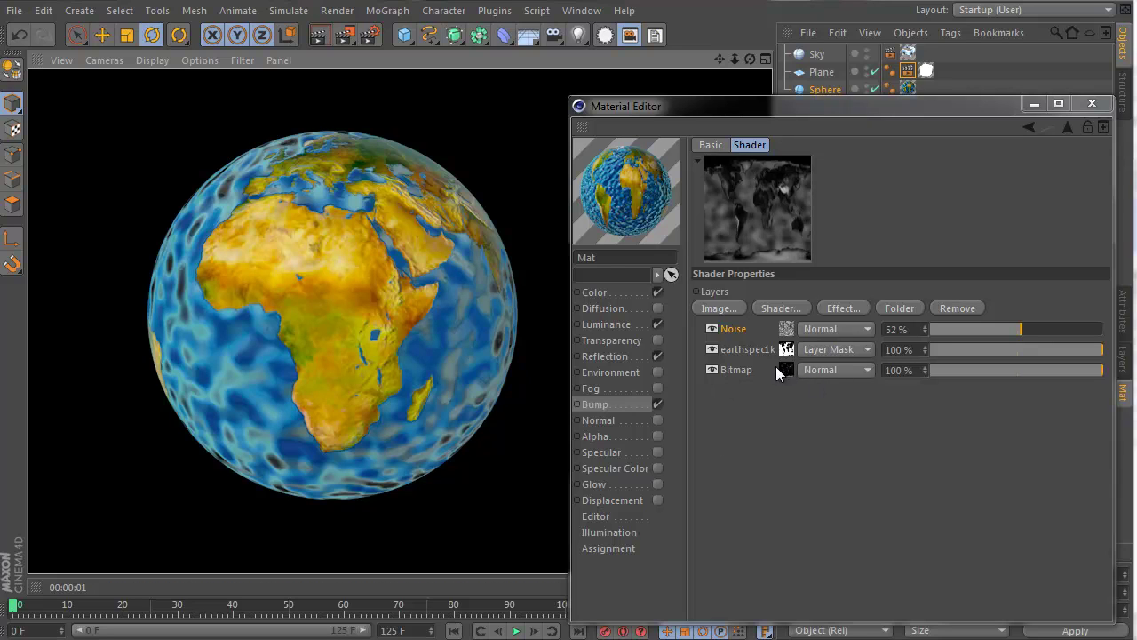
pyautogui.click(787, 328)
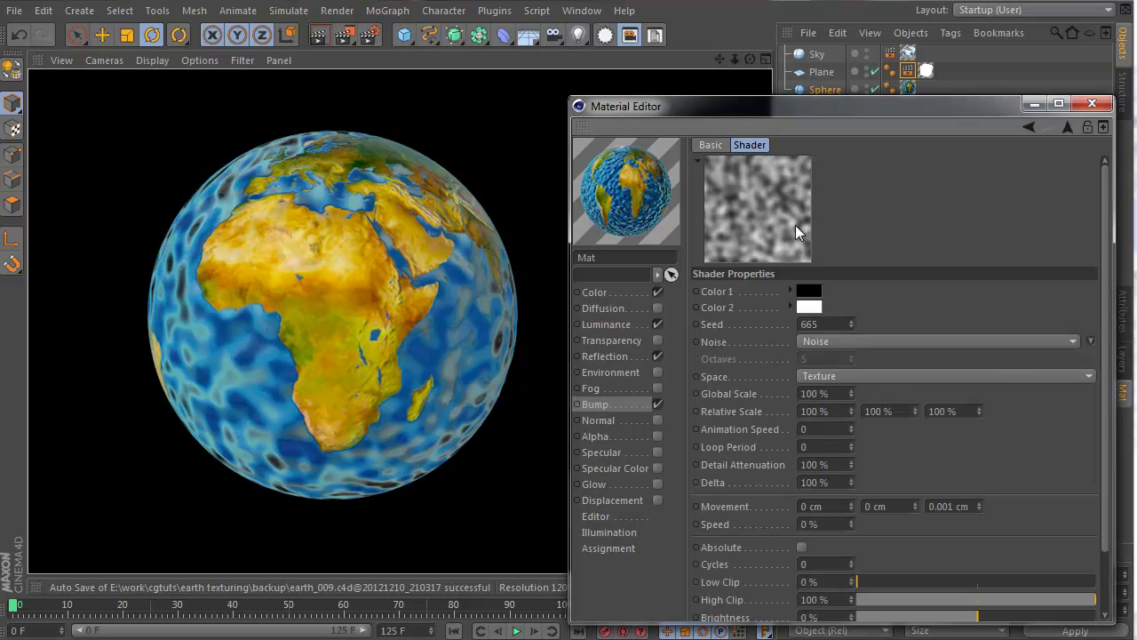
pyautogui.click(1091, 341)
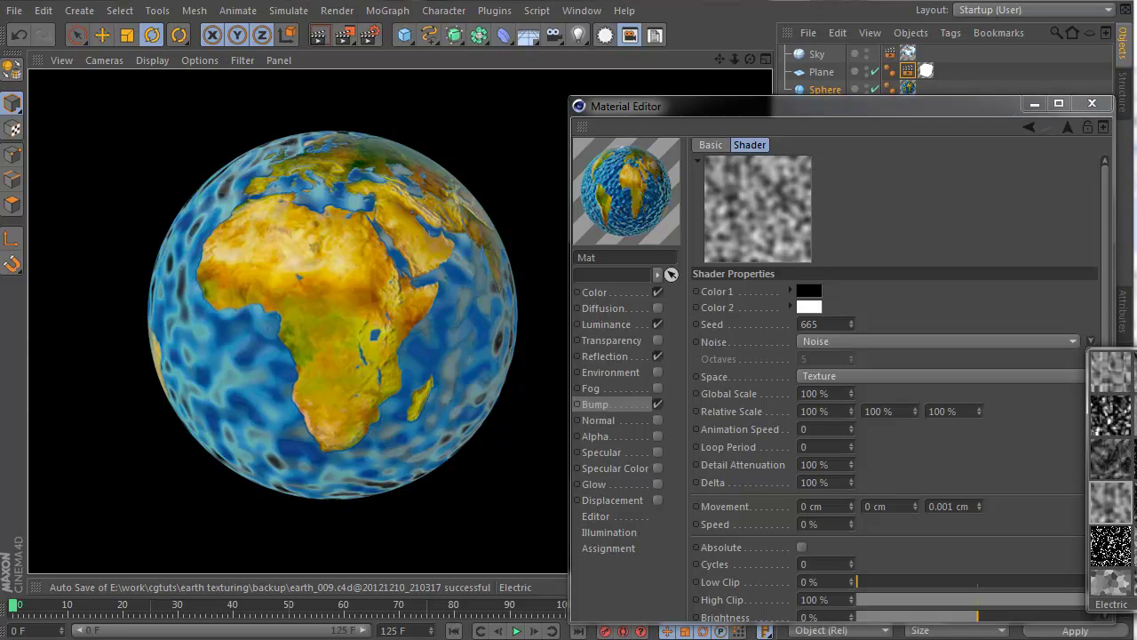
pyautogui.click(1111, 573)
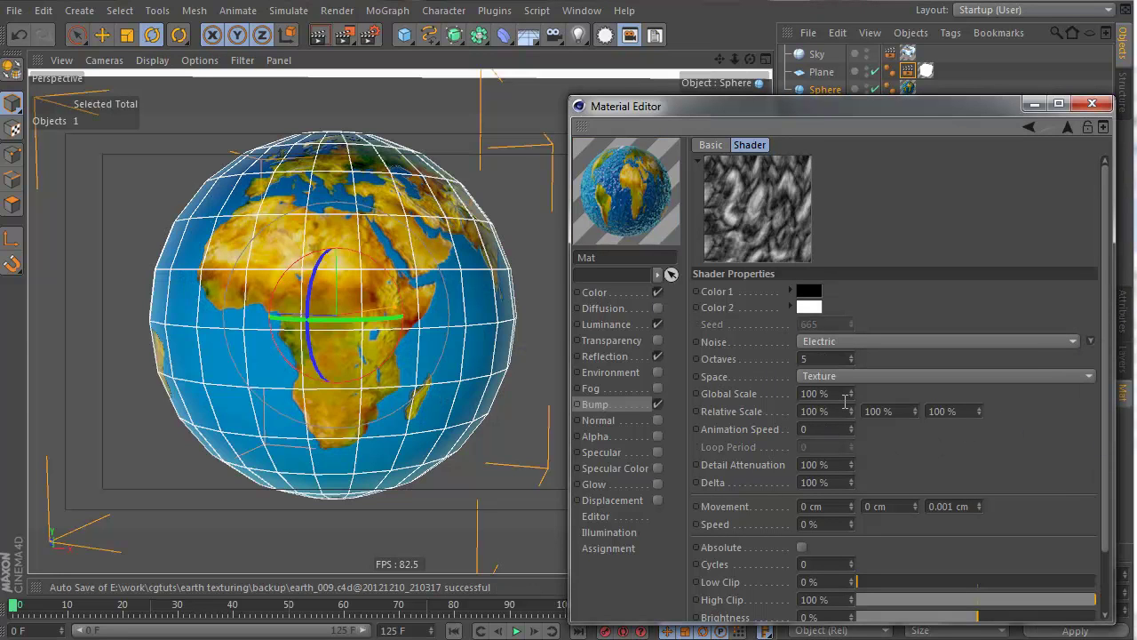
pyautogui.moveTo(849, 394); pyautogui.dragTo(847, 391)
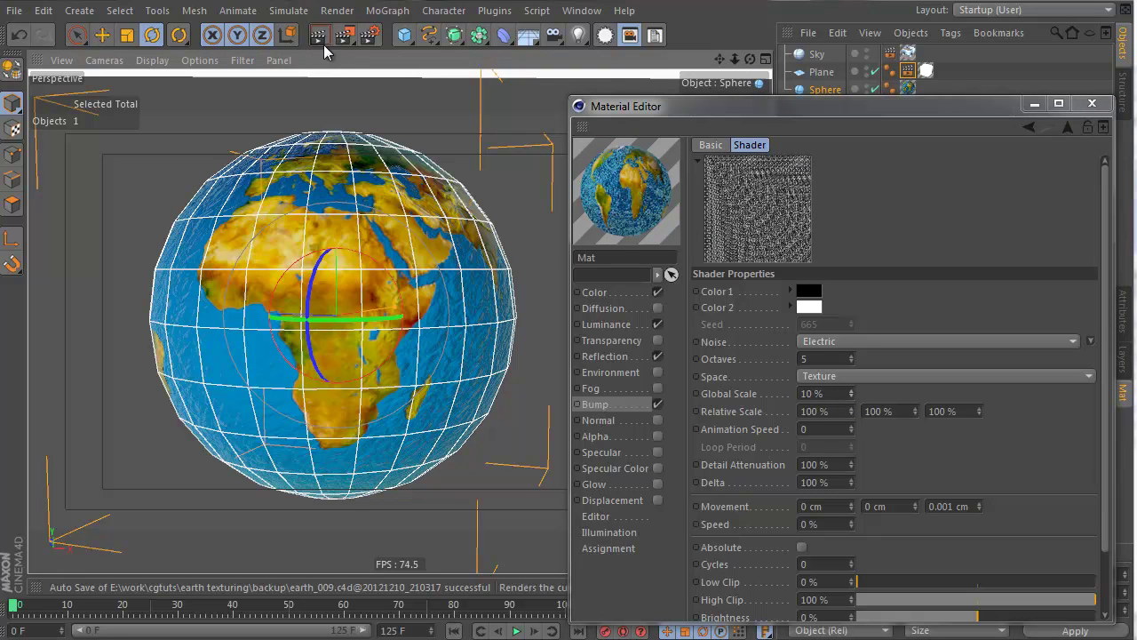
pyautogui.click(321, 36)
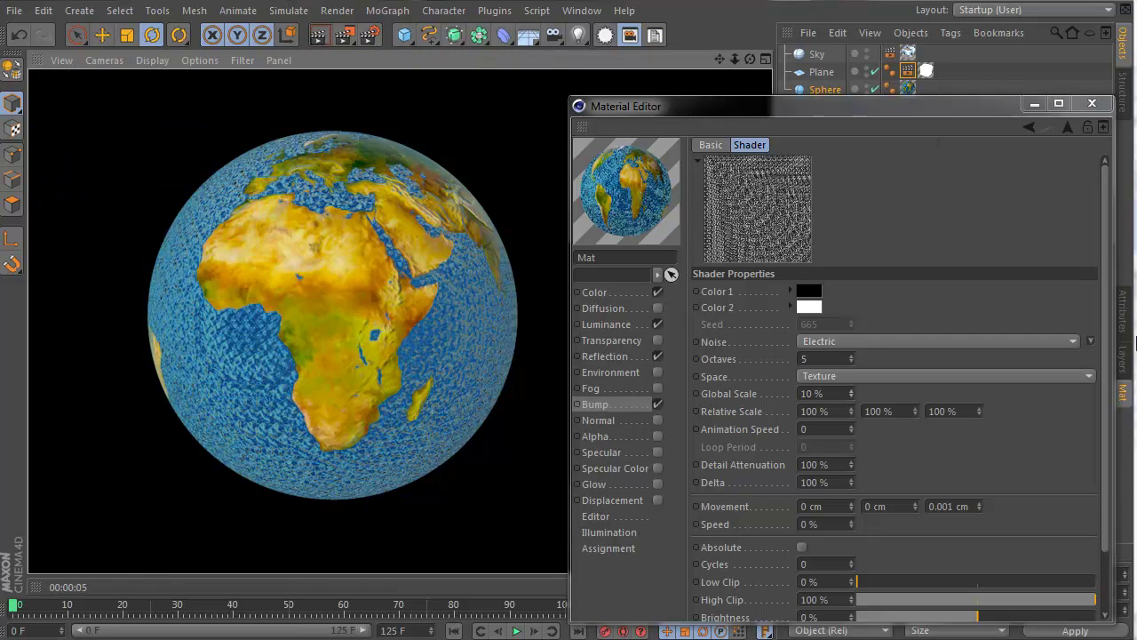
# Step: Set the Noise shader's Global Scale to 38 % and its noise type to Ober, and return to the Bump layer stack
pyautogui.moveTo(850, 392); pyautogui.dragTo(851, 389)
pyautogui.click(1091, 340)
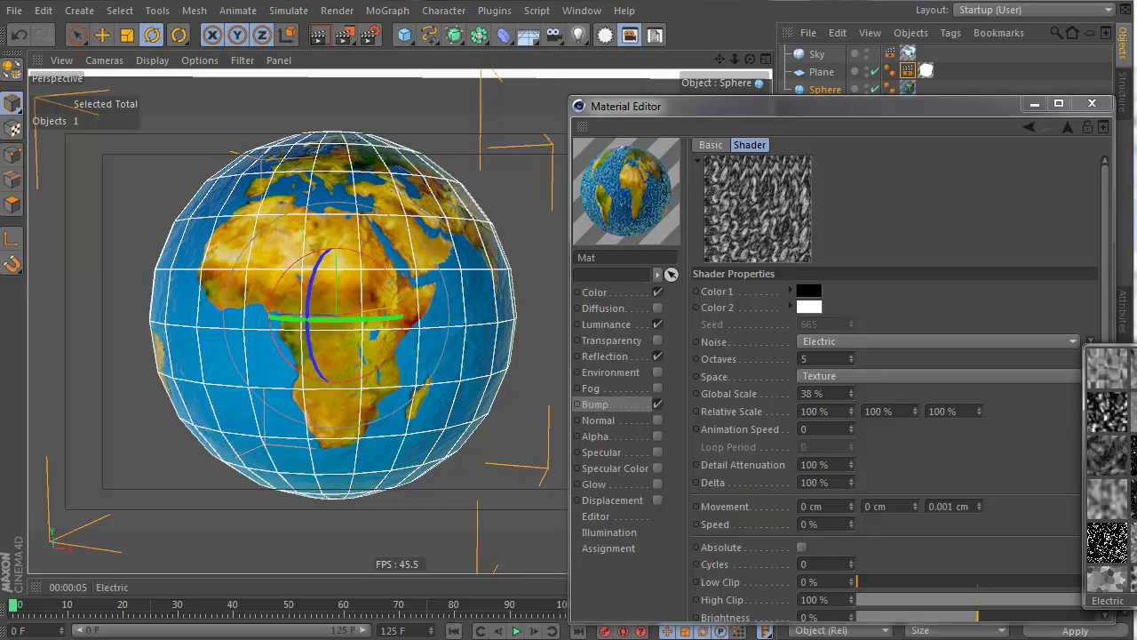
pyautogui.click(1107, 579)
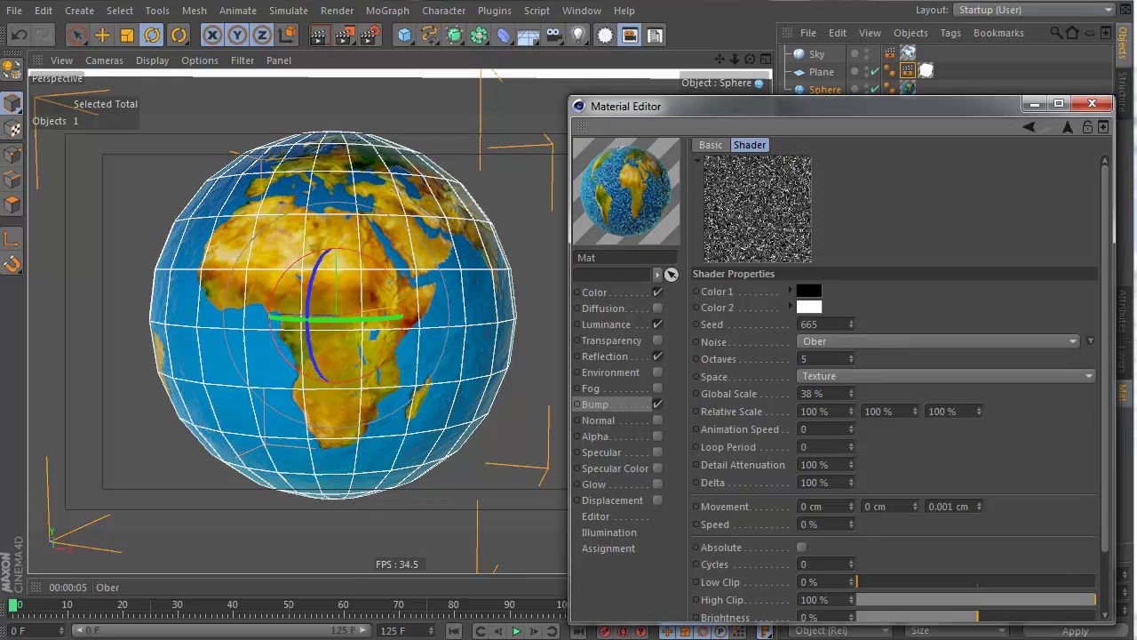
pyautogui.click(1067, 126)
# Step: Test-render the globe with the Noise layer at 10 % opacity, reduce the opacity to 2 %, and render again
pyautogui.moveTo(962, 331); pyautogui.dragTo(948, 332)
pyautogui.click(316, 33)
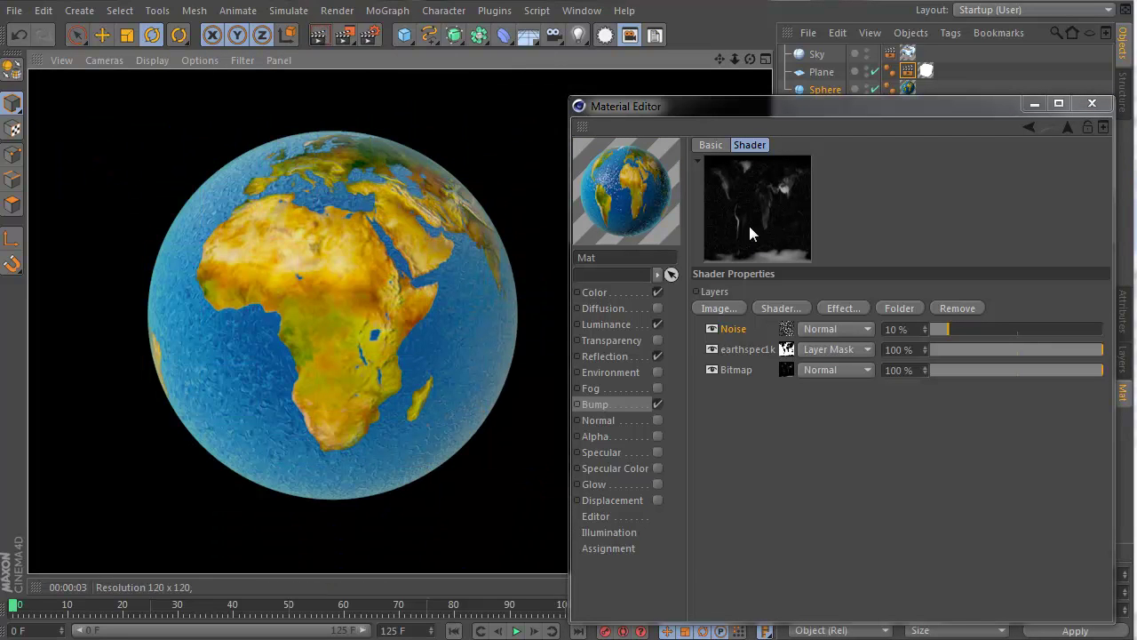
pyautogui.doubleClick(911, 327)
pyautogui.write('5')
pyautogui.press('Return')
pyautogui.scroll(-3, 912, 326)
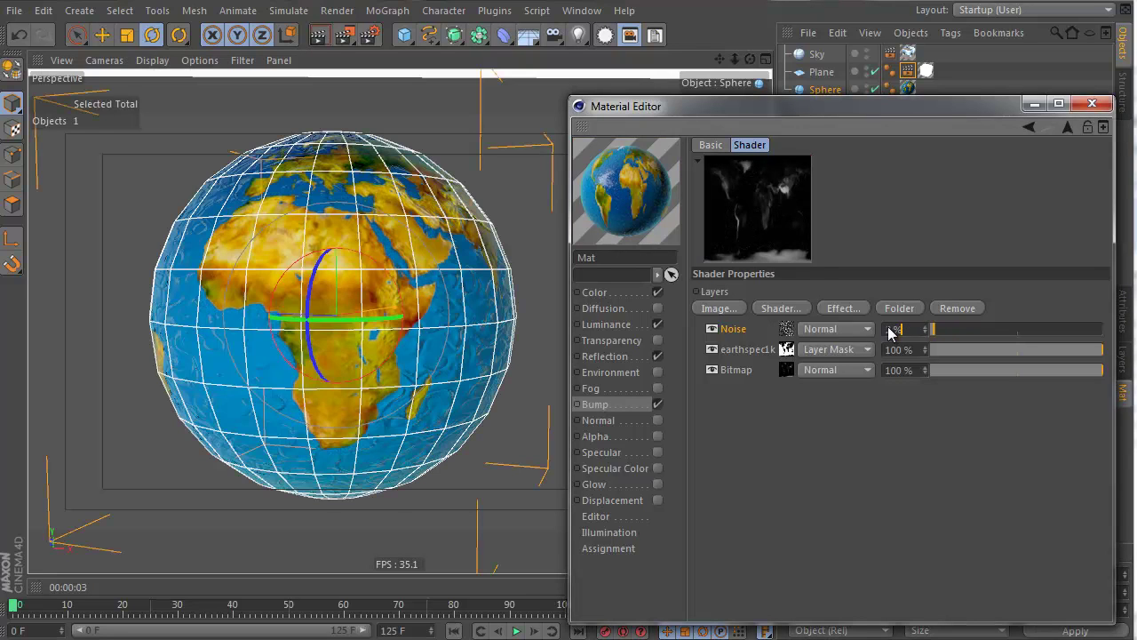
pyautogui.click(319, 32)
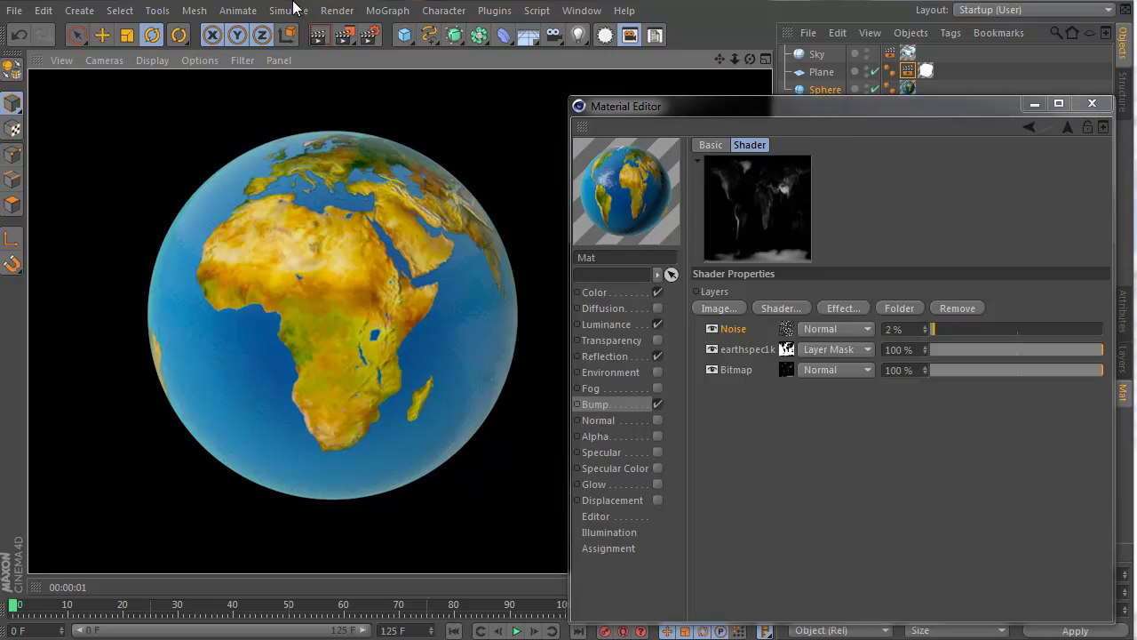
pyautogui.press('a')
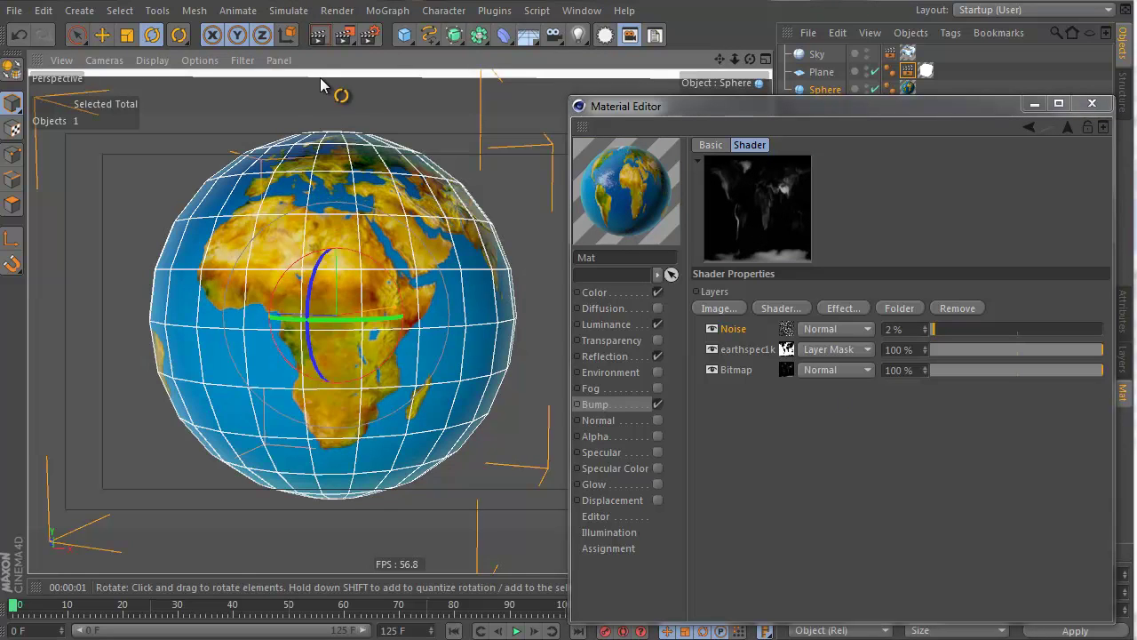
pyautogui.click(318, 36)
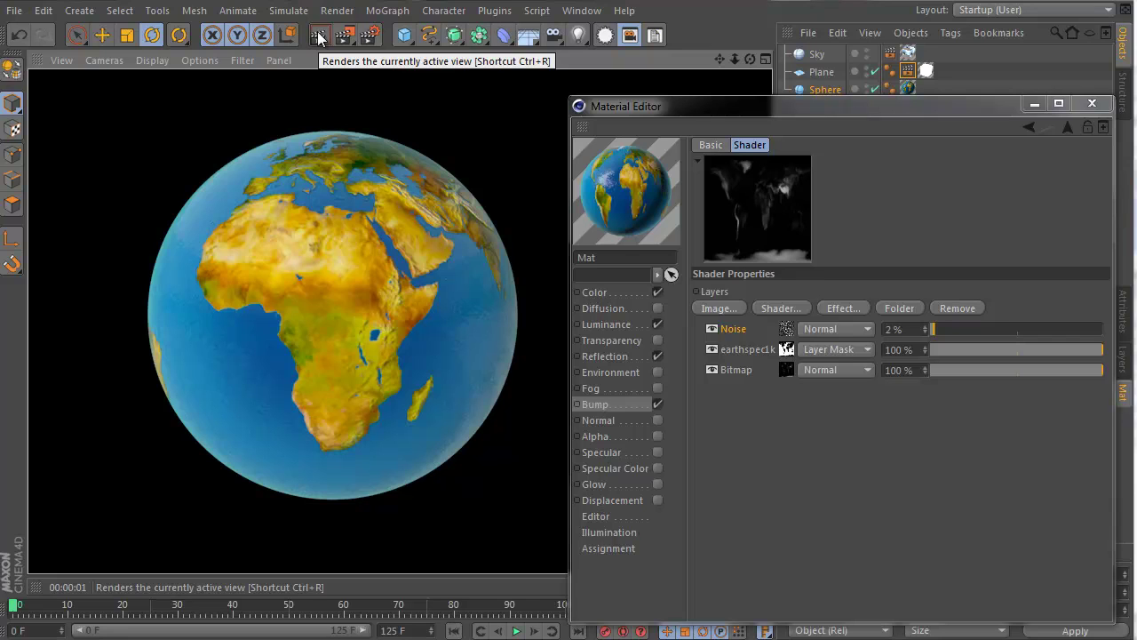
pyautogui.click(318, 38)
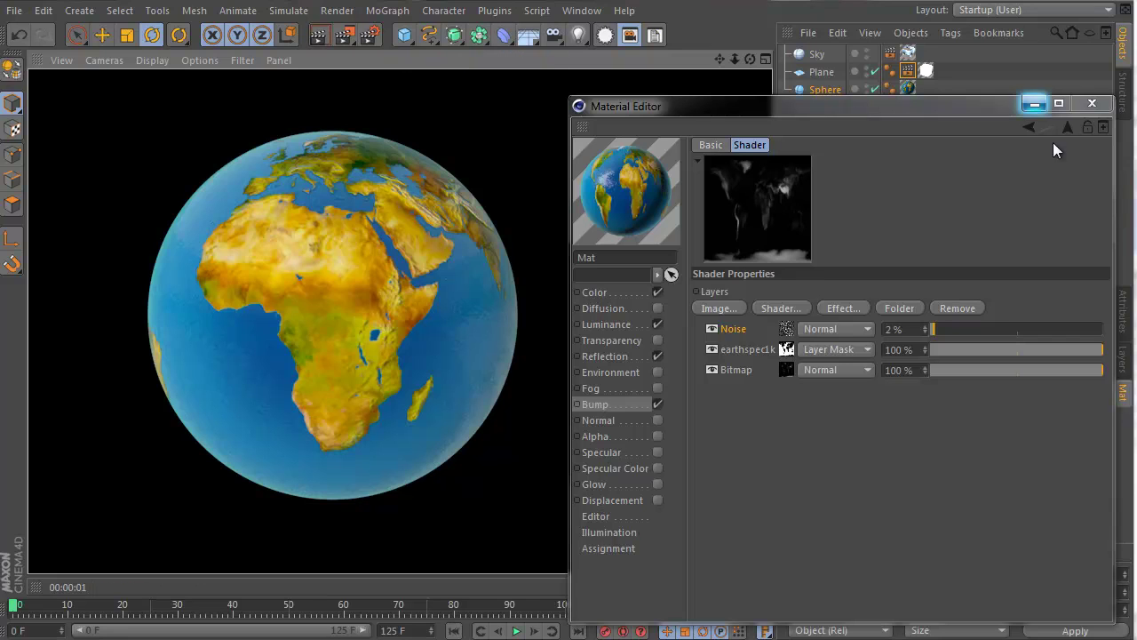
# Step: Review the finished globe animation in the video player, skipping to the 00:00:04 mark
pyautogui.moveTo(987, 104); pyautogui.dragTo(1136, 57)
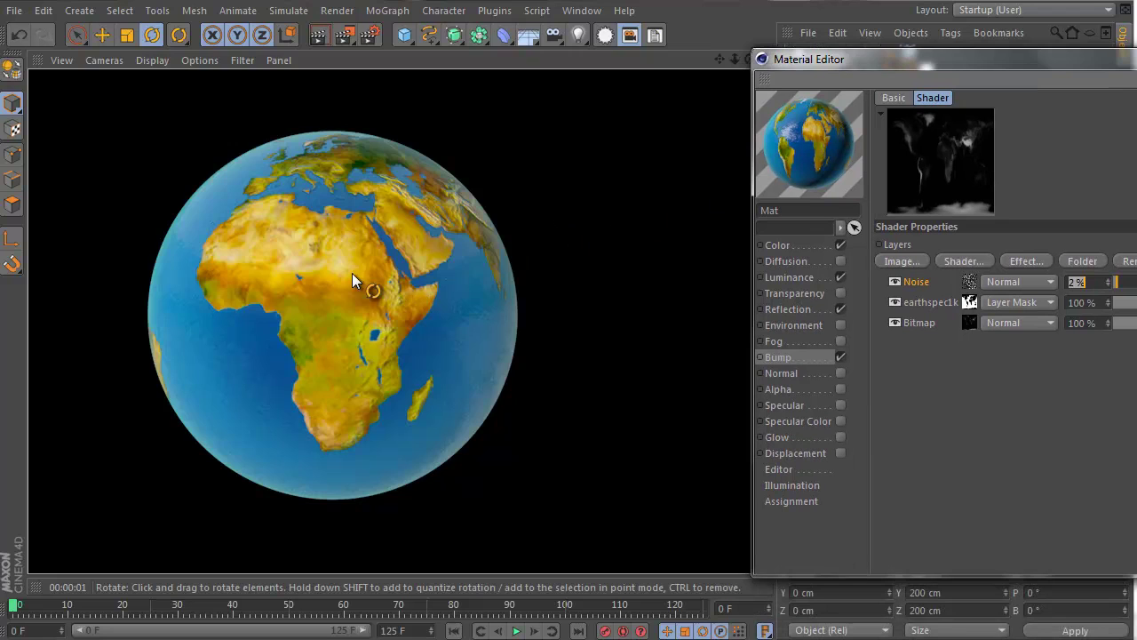
pyautogui.keyDown('alt'); pyautogui.moveTo(352, 273); pyautogui.dragTo(518, 269, button='middle'); pyautogui.keyUp('alt')
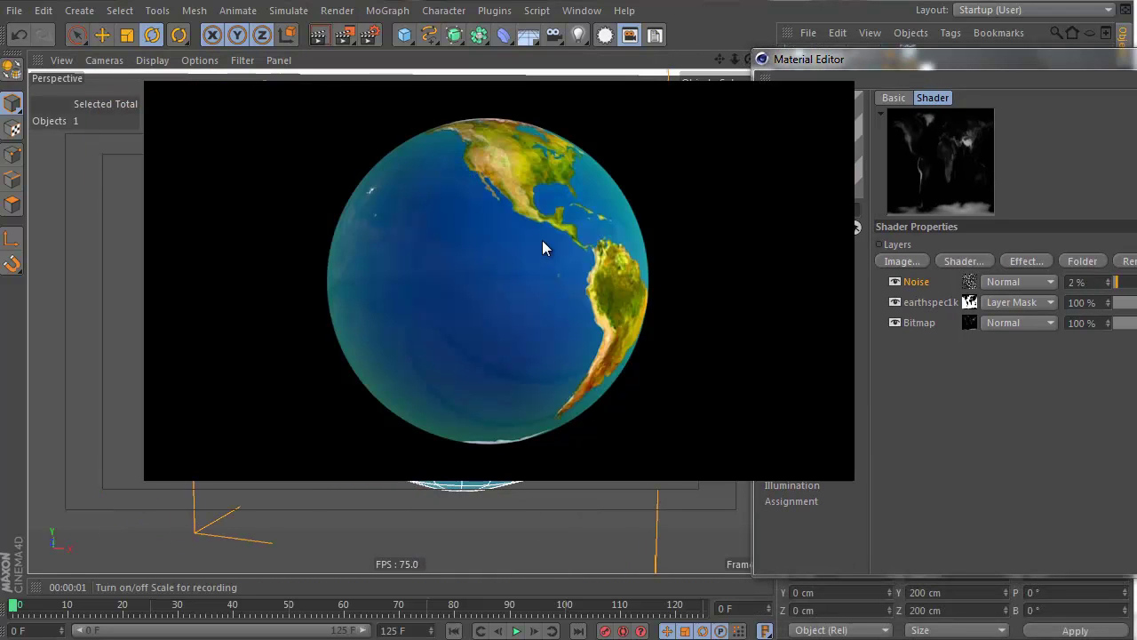
pyautogui.rightClick(673, 295)
pyautogui.click(517, 356)
pyautogui.moveTo(546, 447)
pyautogui.moveTo(283, 466)
pyautogui.mouseDown()
pyautogui.moveTo(311, 452)
pyautogui.moveTo(385, 461)
pyautogui.moveTo(299, 464)
pyautogui.mouseUp()
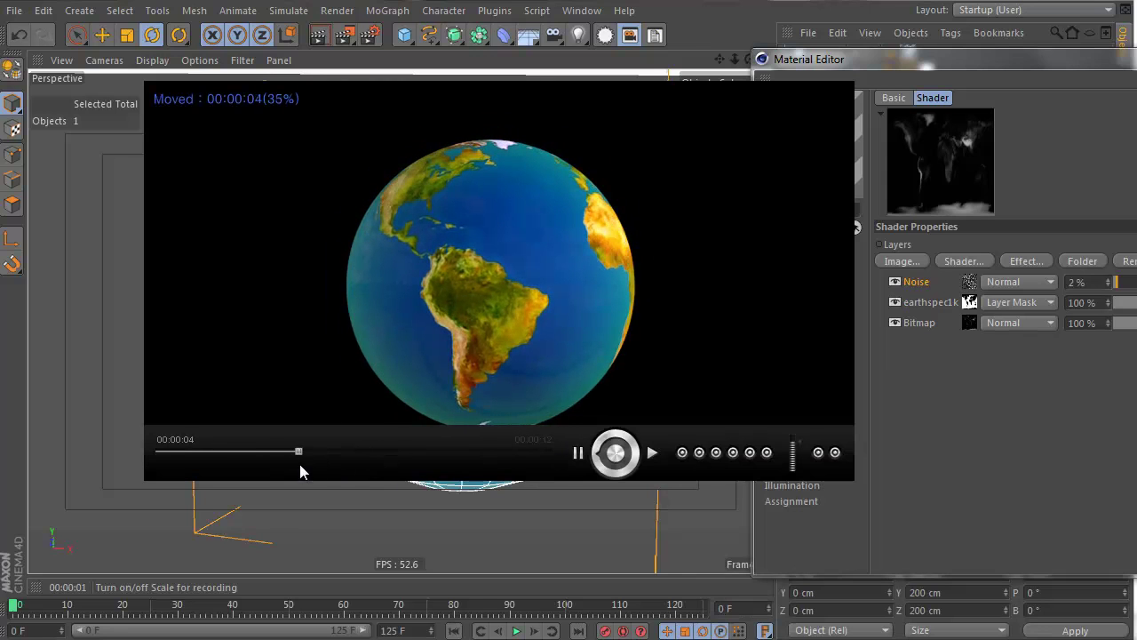
# Step: Switch to the Earth cutaway project with the mantle and core, and examine the Reflection layer stack of its Mat material
pyautogui.click(715, 15)
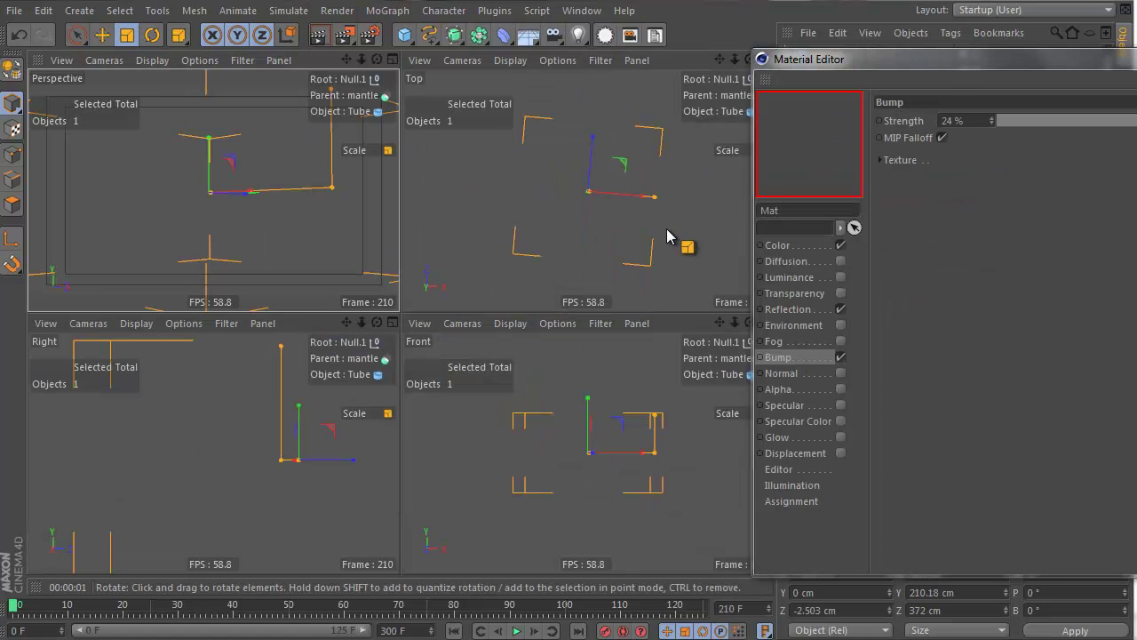
pyautogui.moveTo(1018, 64); pyautogui.dragTo(371, 104)
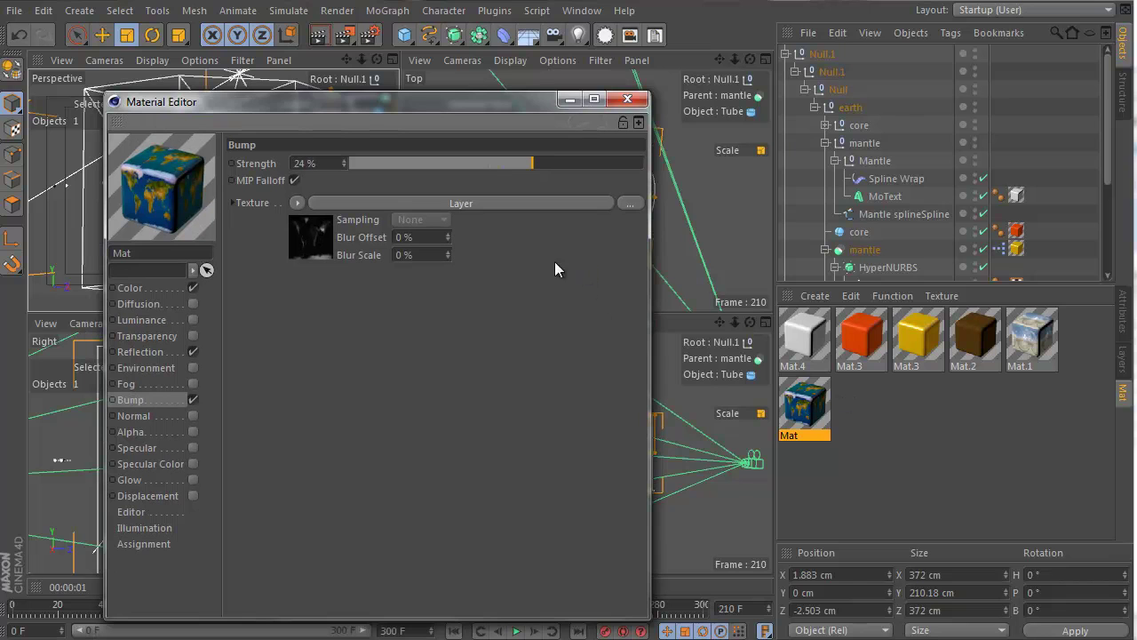
pyautogui.moveTo(491, 97); pyautogui.dragTo(523, 99)
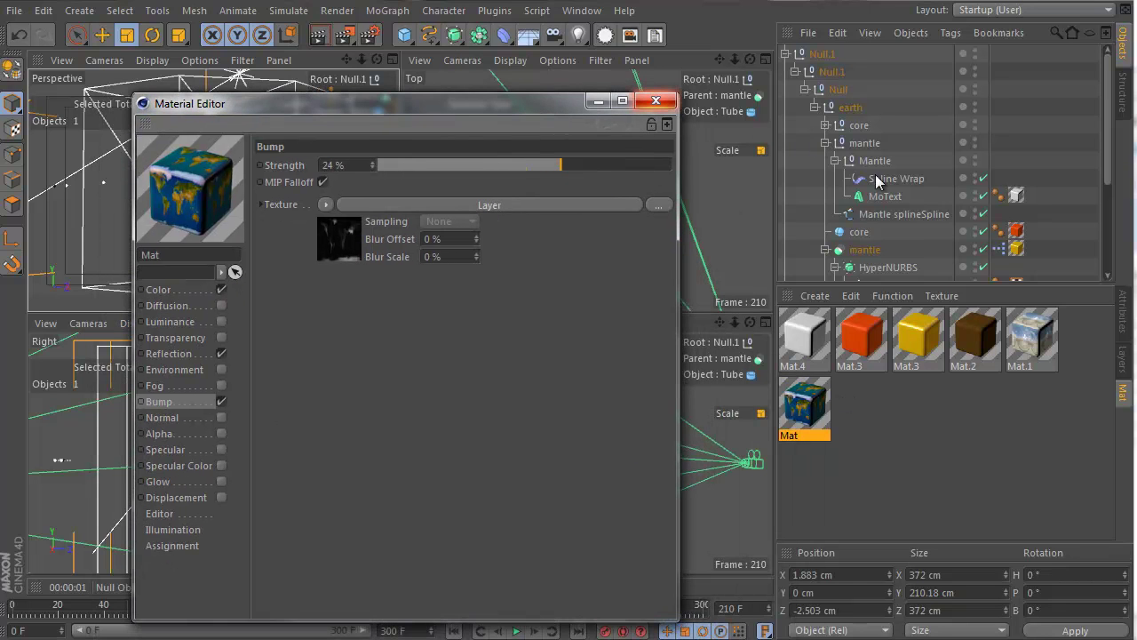
pyautogui.click(654, 104)
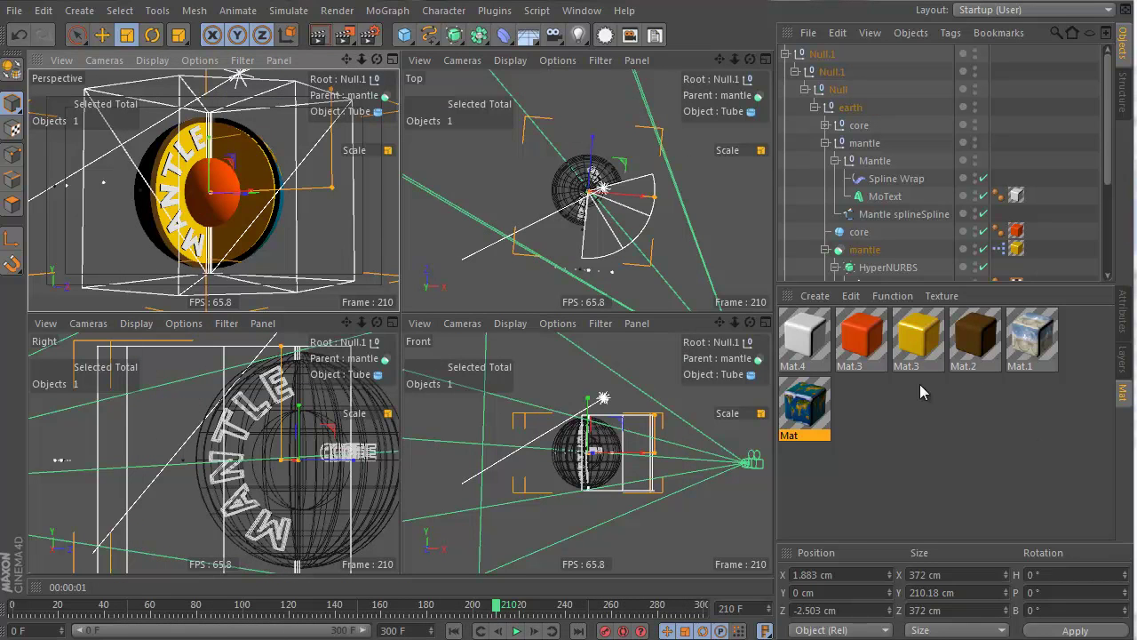
pyautogui.doubleClick(804, 405)
pyautogui.click(256, 309)
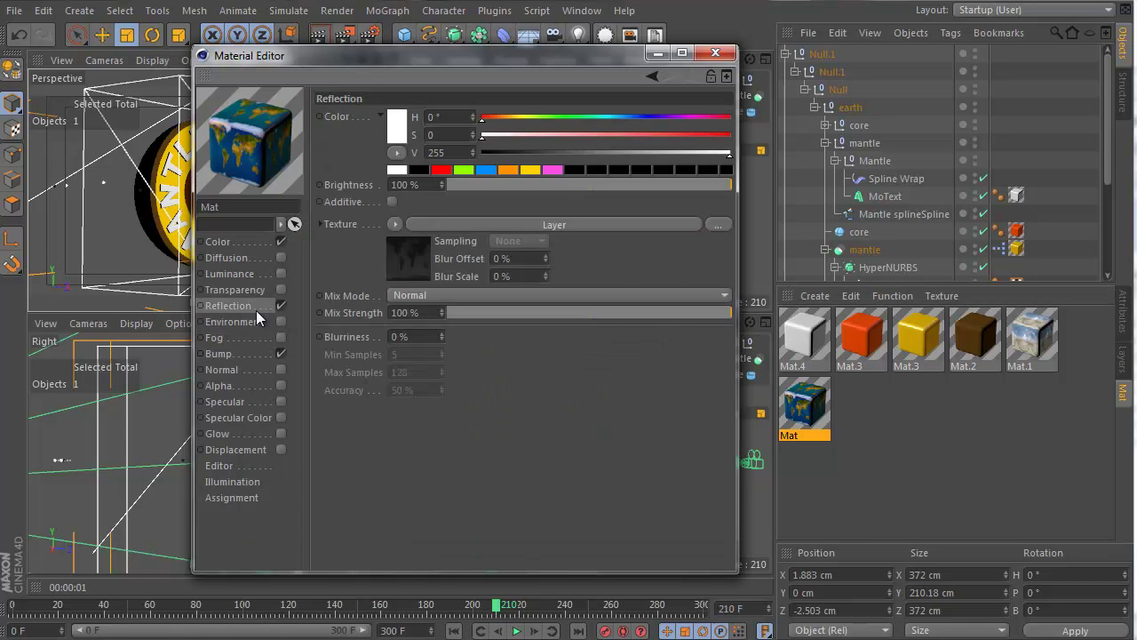
pyautogui.click(410, 258)
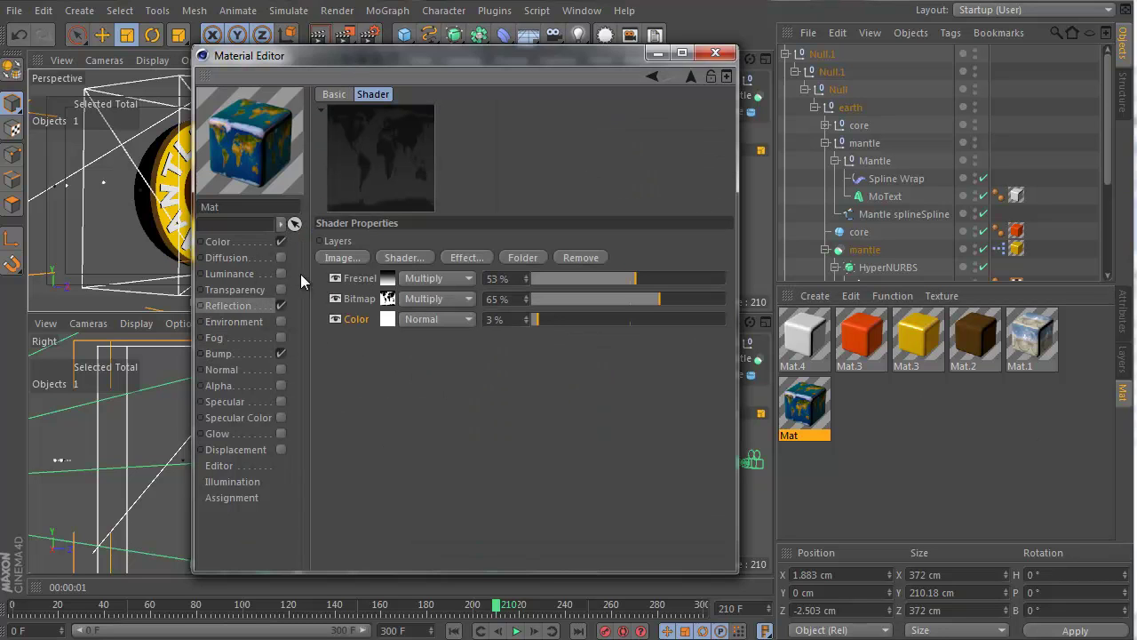
pyautogui.click(715, 52)
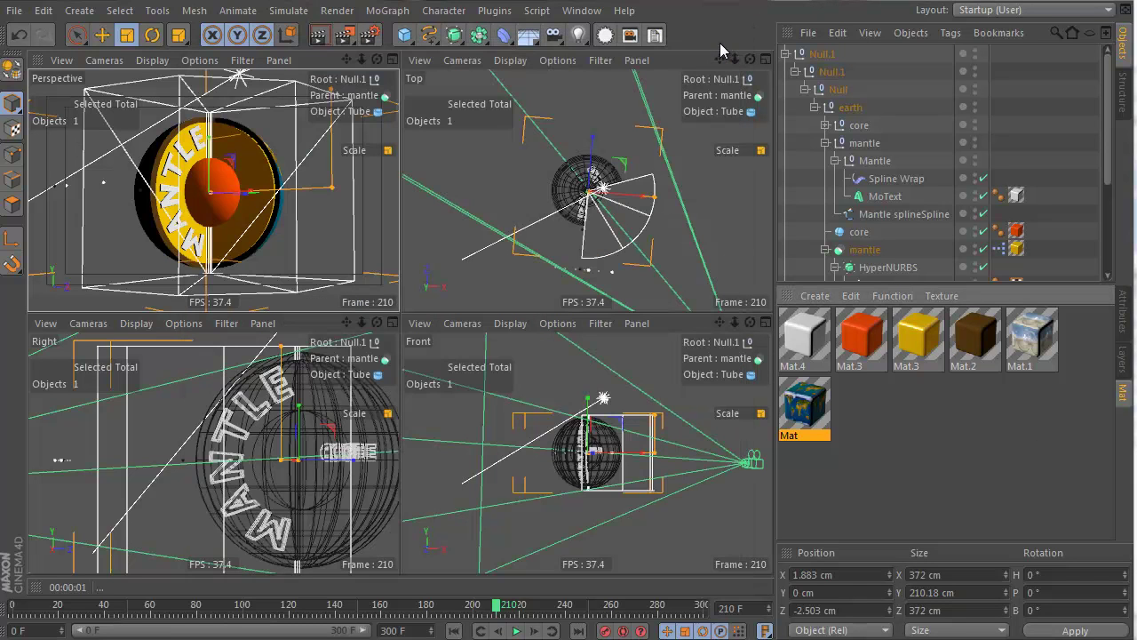
# Step: Examine the Bump strength and Layer texture of the cutaway project's Mat material, and return to the globe scene
pyautogui.doubleClick(800, 426)
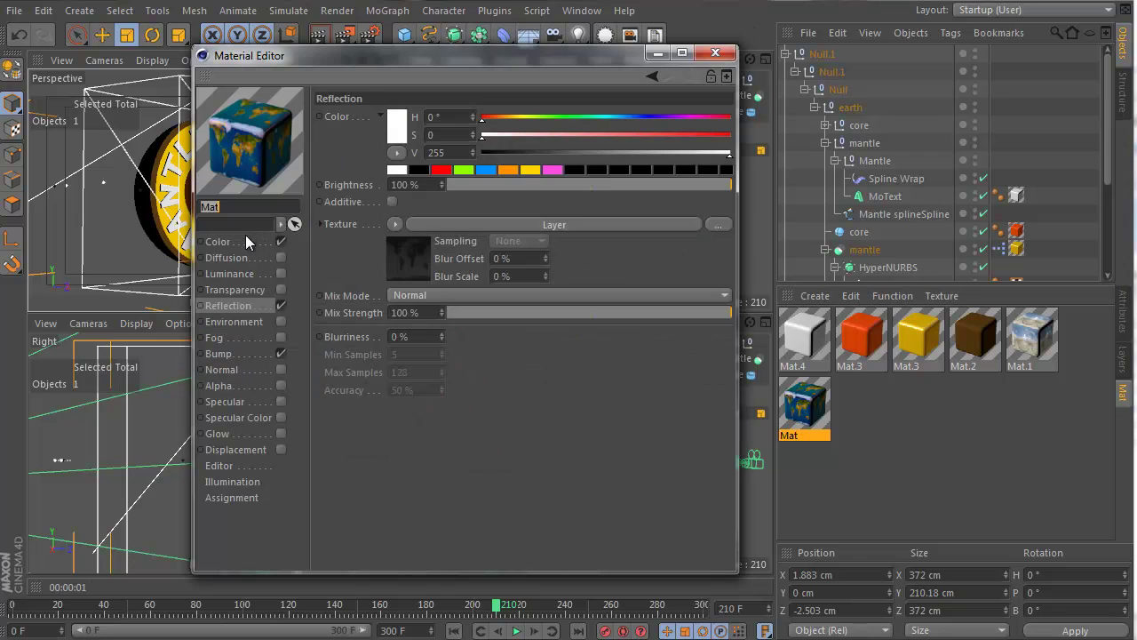
pyautogui.click(245, 234)
pyautogui.click(259, 366)
pyautogui.click(253, 353)
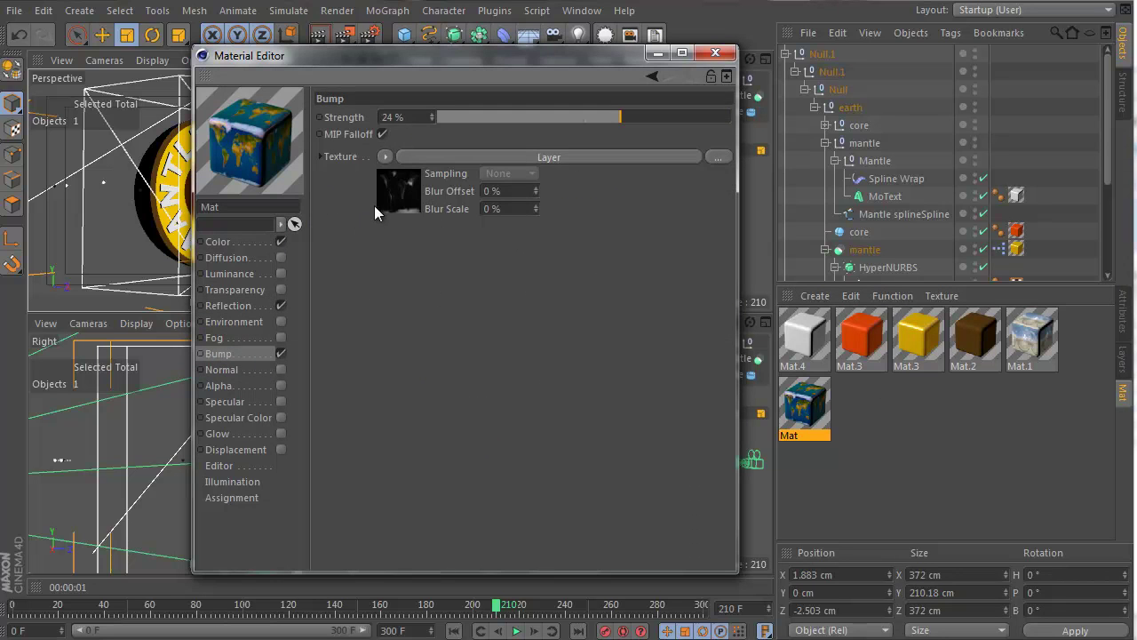
pyautogui.click(396, 188)
pyautogui.click(713, 54)
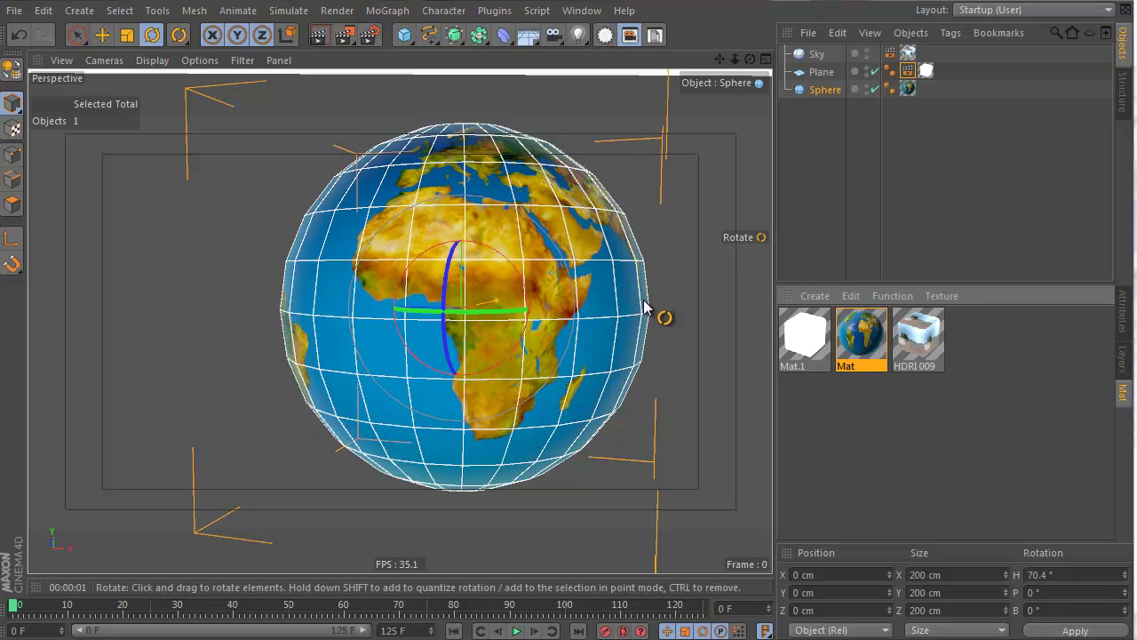
# Step: Open the globe's Mat material and enable its Displacement channel
pyautogui.keyDown('alt'); pyautogui.moveTo(568, 270); pyautogui.dragTo(500, 267, button='middle'); pyautogui.keyUp('alt')
pyautogui.keyDown('alt'); pyautogui.moveTo(467, 302); pyautogui.dragTo(762, 316); pyautogui.keyUp('alt')
pyautogui.doubleClick(861, 338)
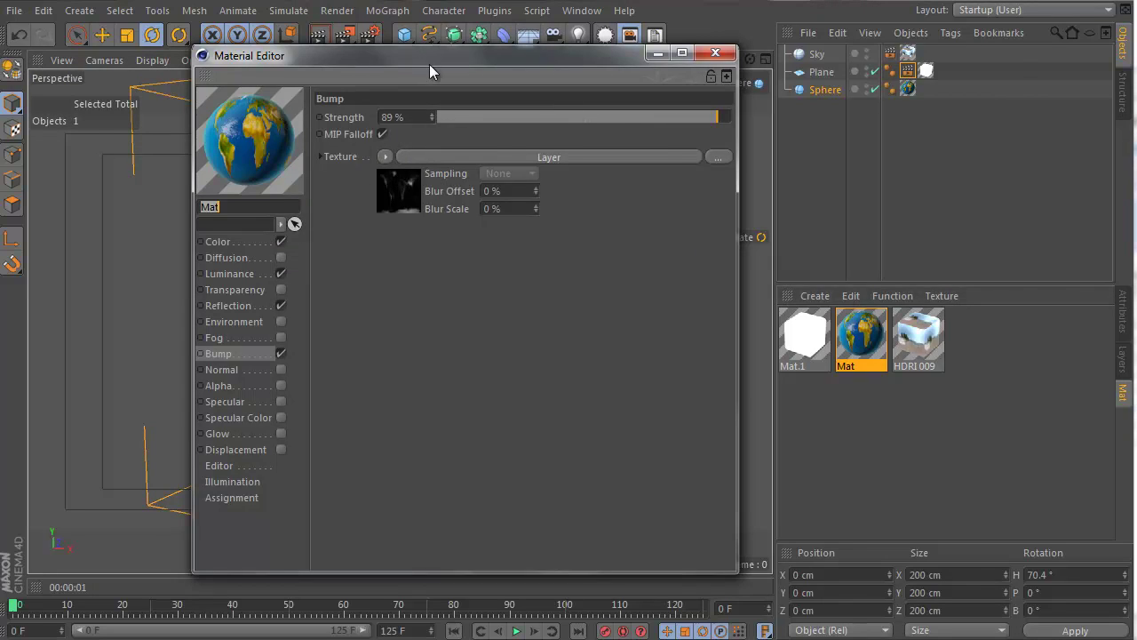
pyautogui.moveTo(429, 71); pyautogui.dragTo(738, 87)
pyautogui.click(587, 461)
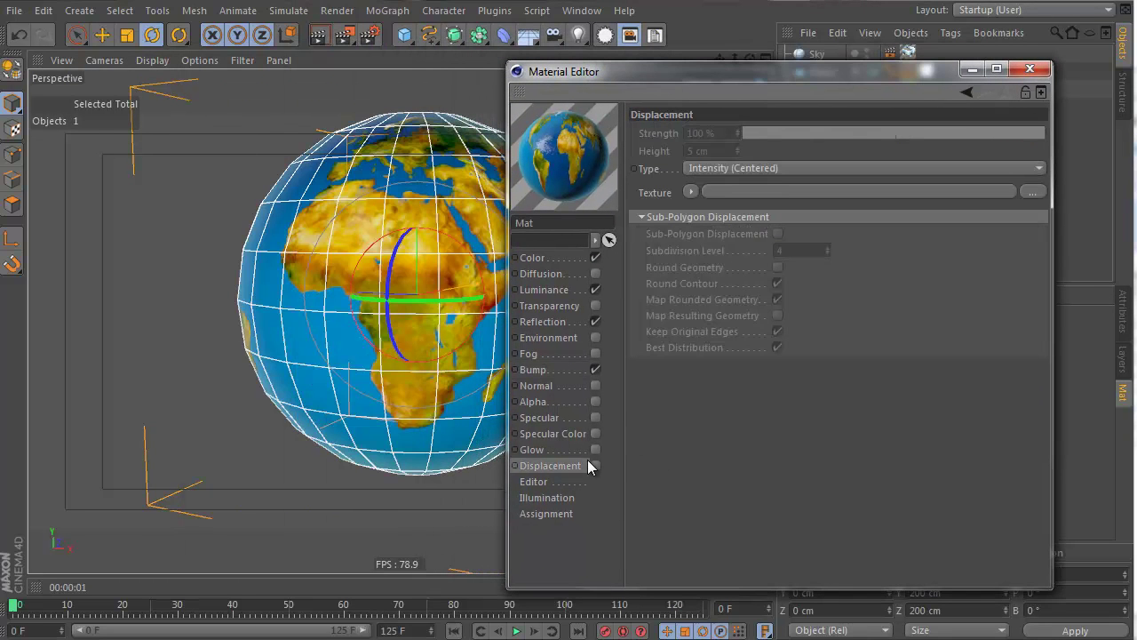
pyautogui.click(595, 465)
# Step: Show the material's Bump channel settings and test-render a close-up of Africa on the globe
pyautogui.click(544, 368)
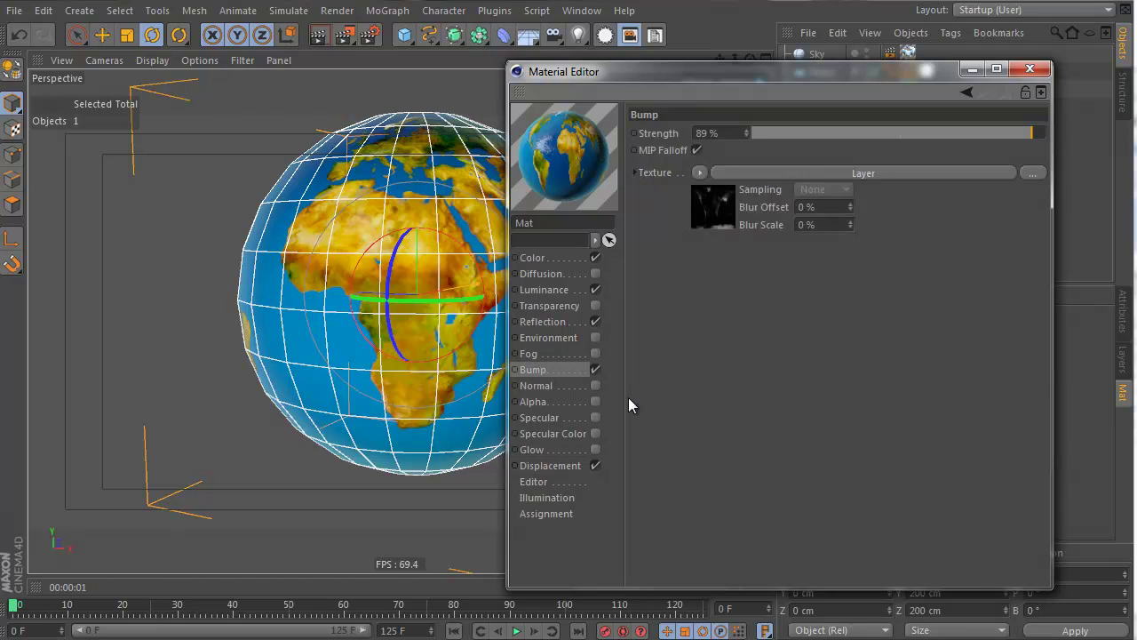
pyautogui.moveTo(629, 64); pyautogui.dragTo(809, 93)
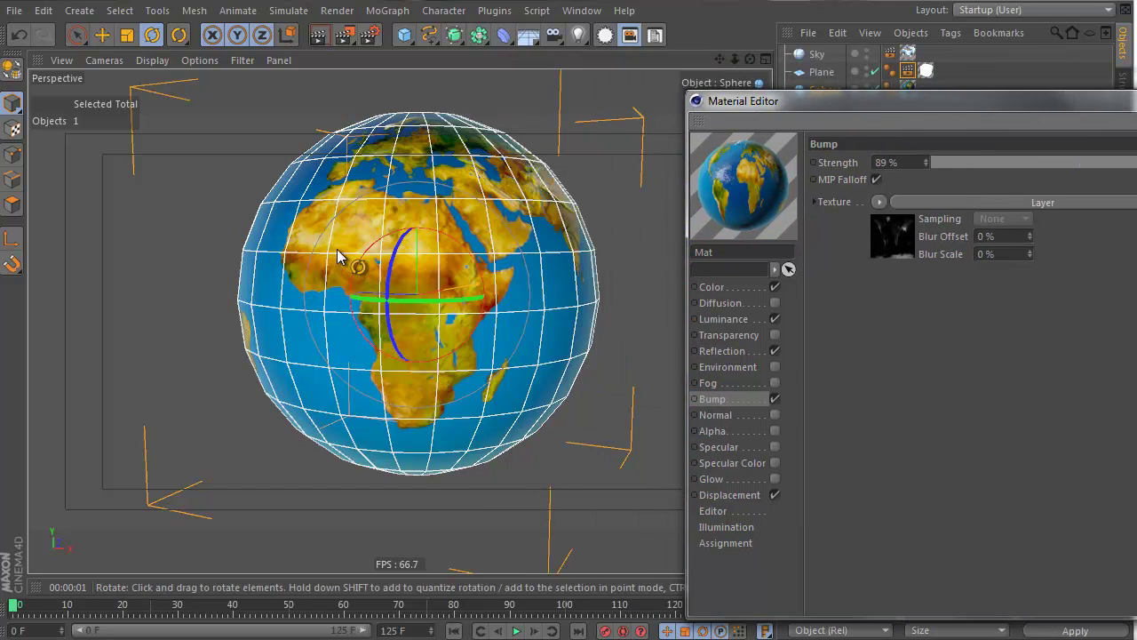
pyautogui.moveTo(338, 254); pyautogui.dragTo(495, 269)
pyautogui.scroll(8, 496, 269)
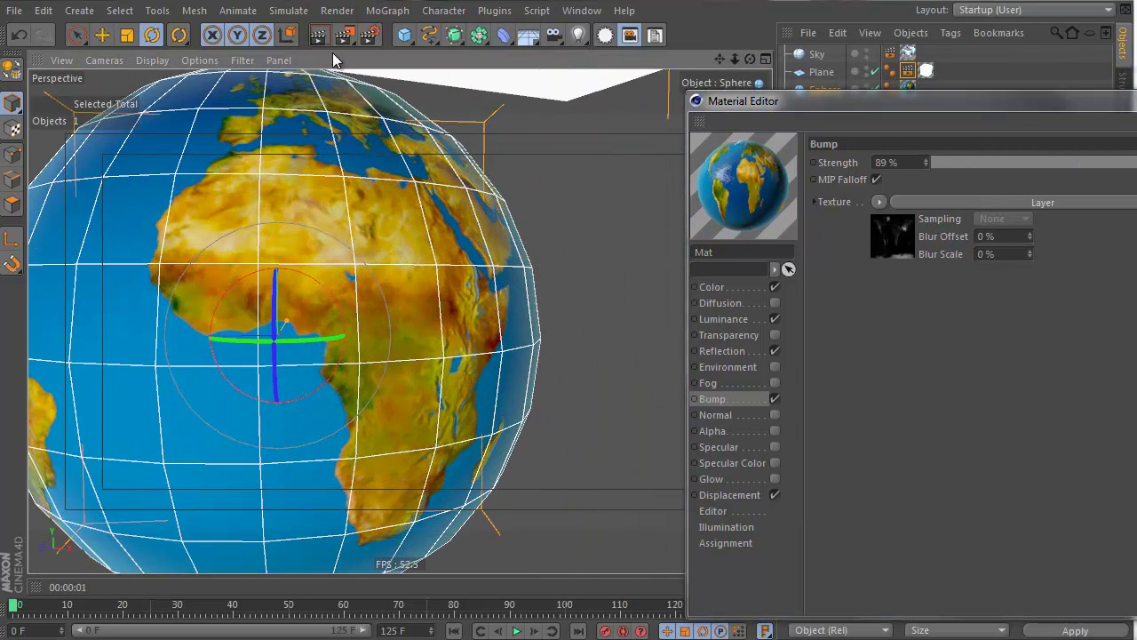
pyautogui.click(324, 38)
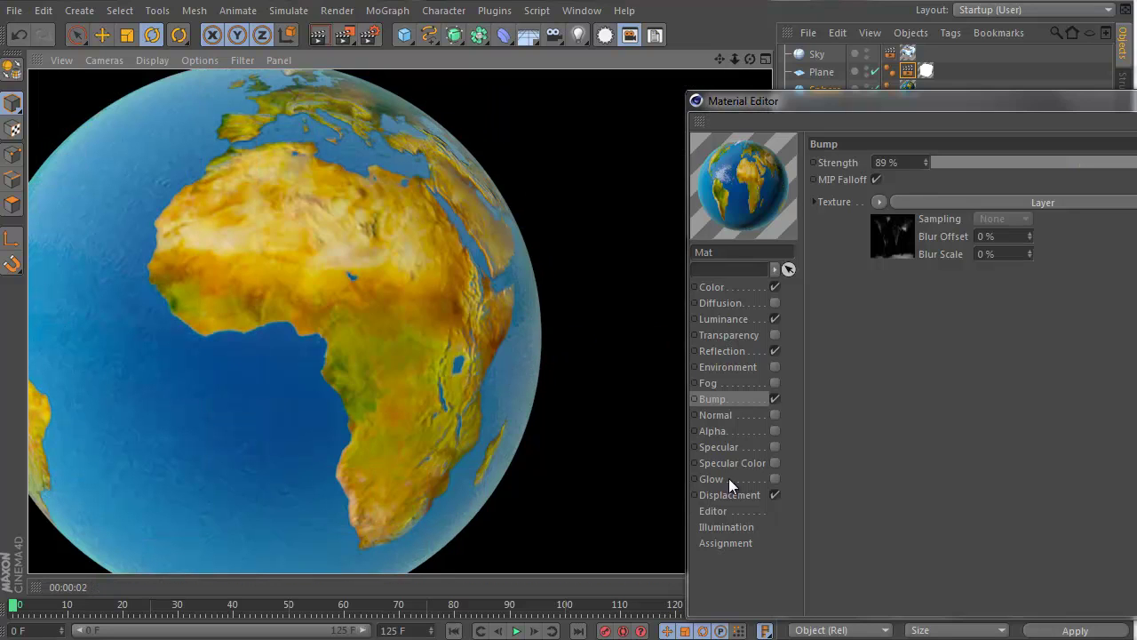
# Step: Copy the Bump channel's Layer texture into the Displacement channel's texture and test-render the globe
pyautogui.rightClick(855, 203)
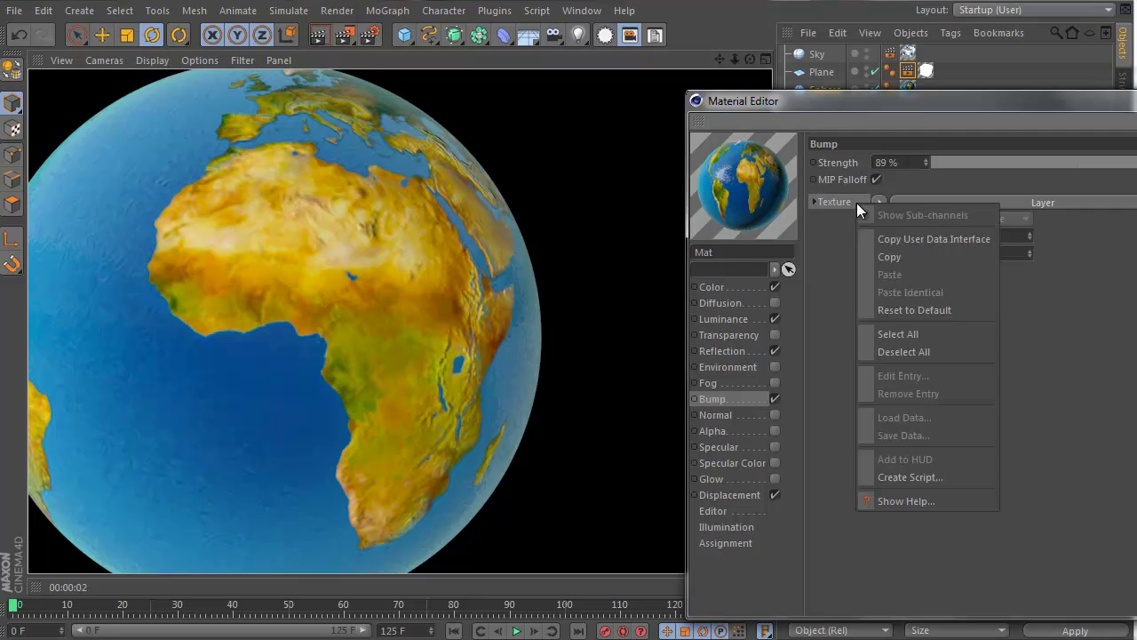
pyautogui.click(918, 258)
pyautogui.click(754, 499)
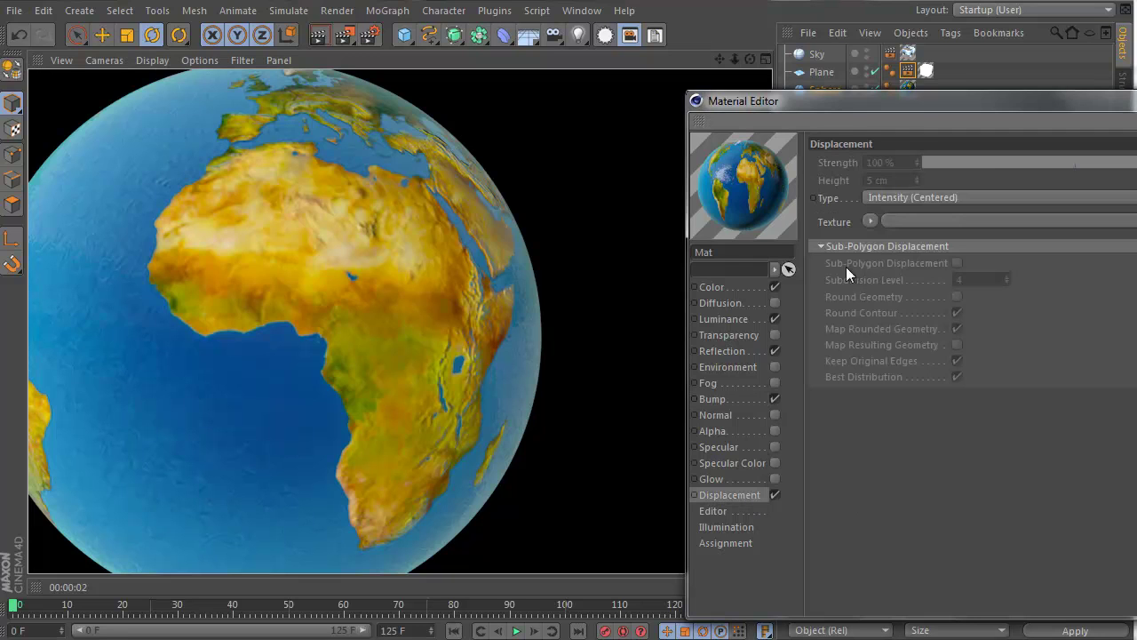
pyautogui.rightClick(839, 219)
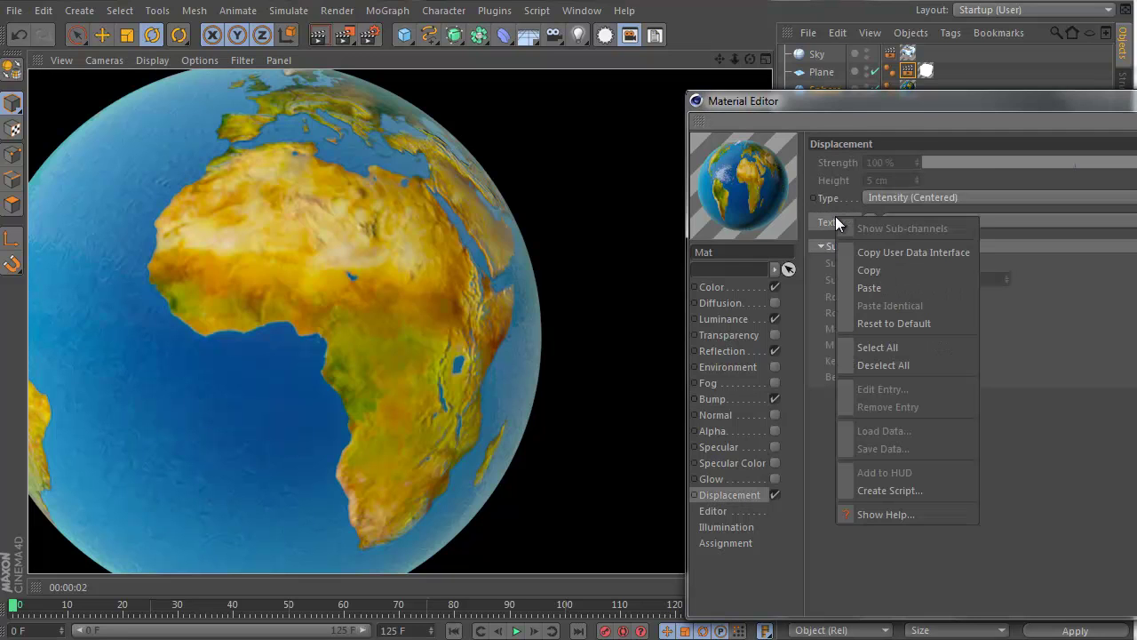
pyautogui.click(894, 284)
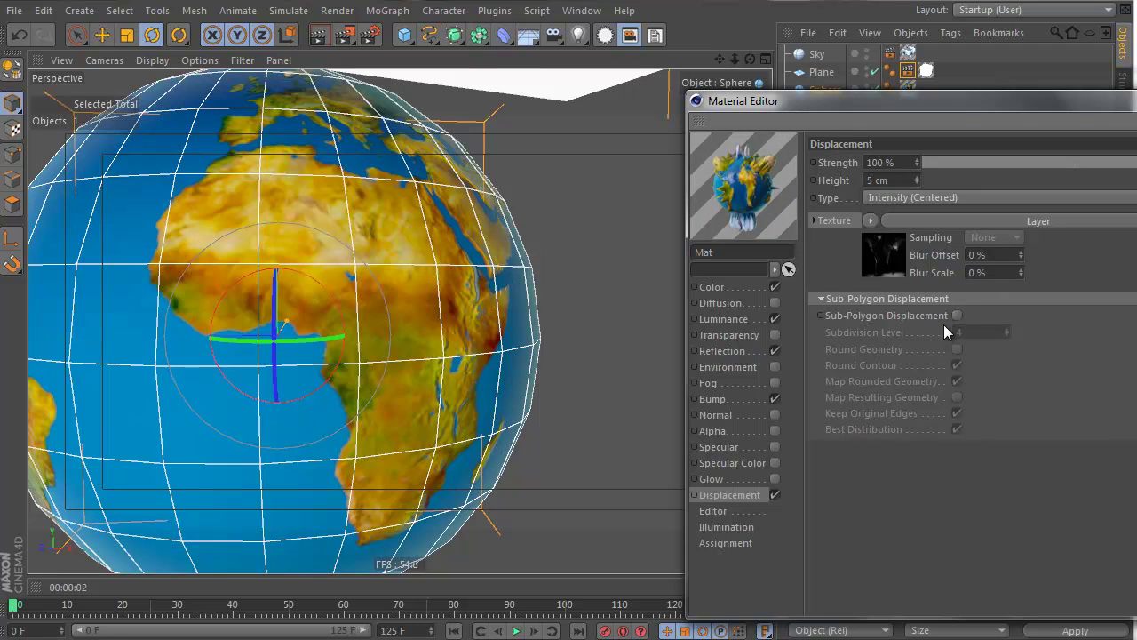
pyautogui.click(312, 36)
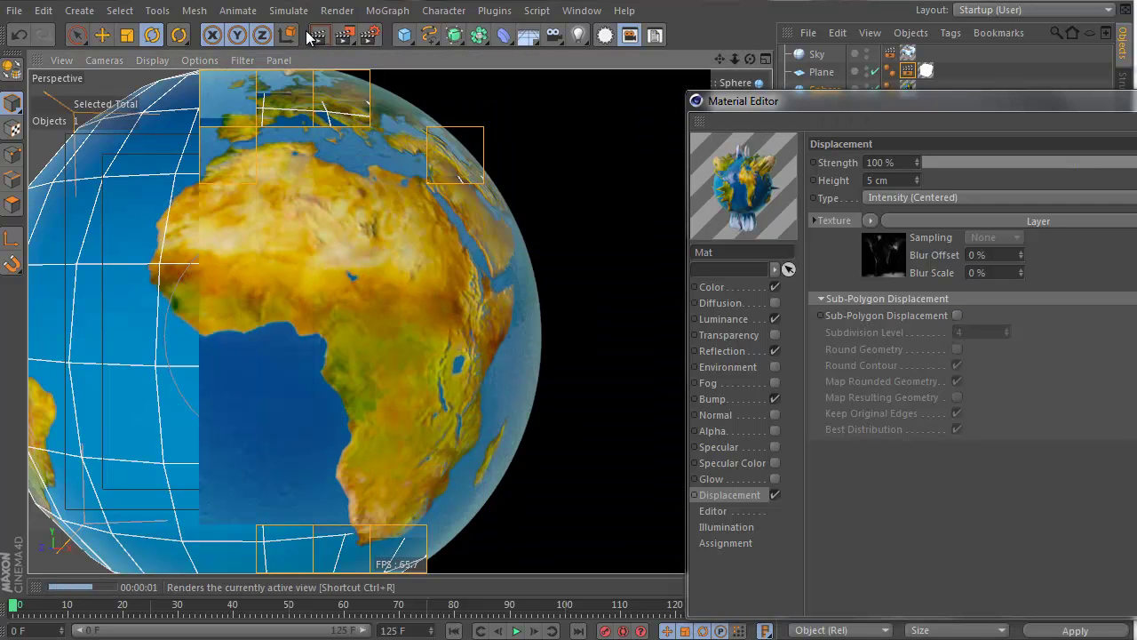
# Step: Enable Sub-Polygon Displacement, set the displacement height to 31 cm, and test-render the globe
pyautogui.click(957, 315)
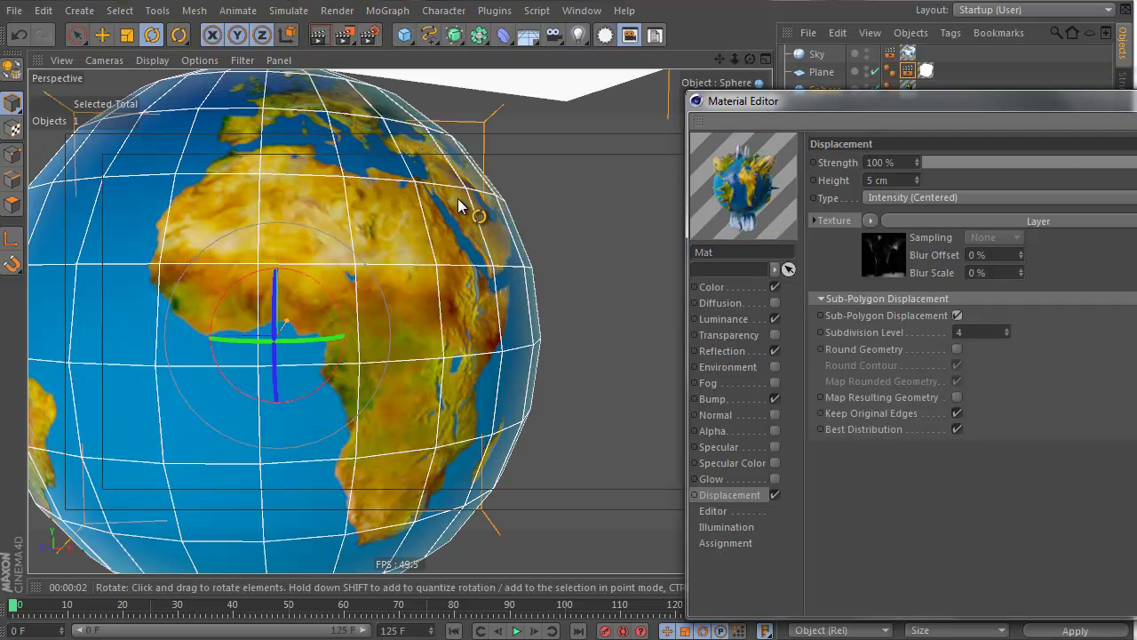
pyautogui.click(321, 34)
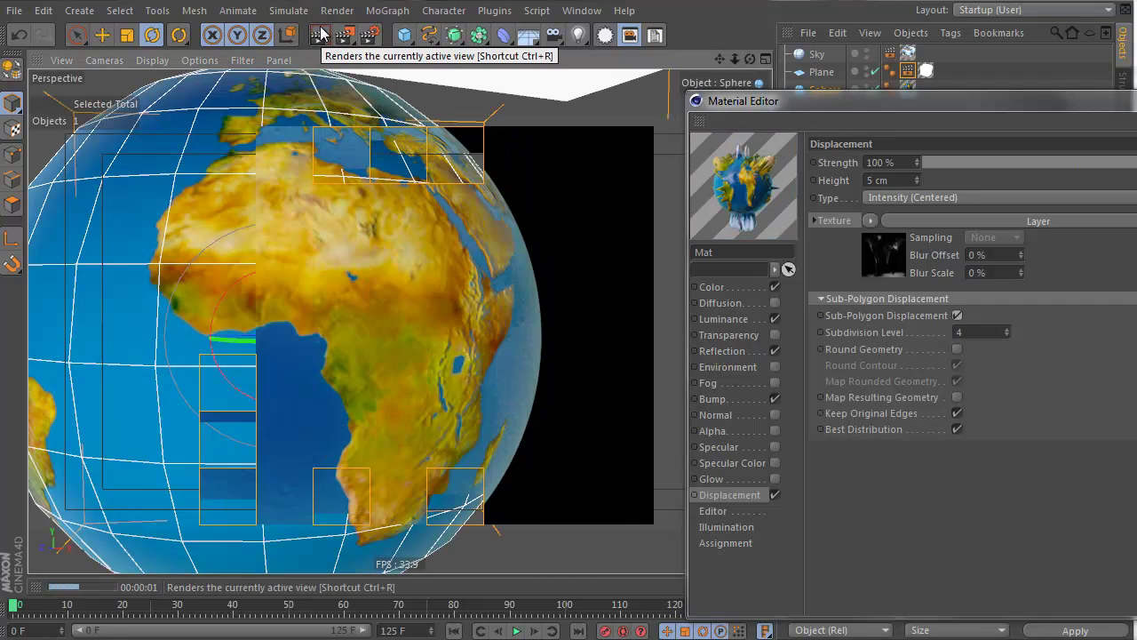
pyautogui.moveTo(915, 182); pyautogui.dragTo(915, 158)
pyautogui.click(317, 34)
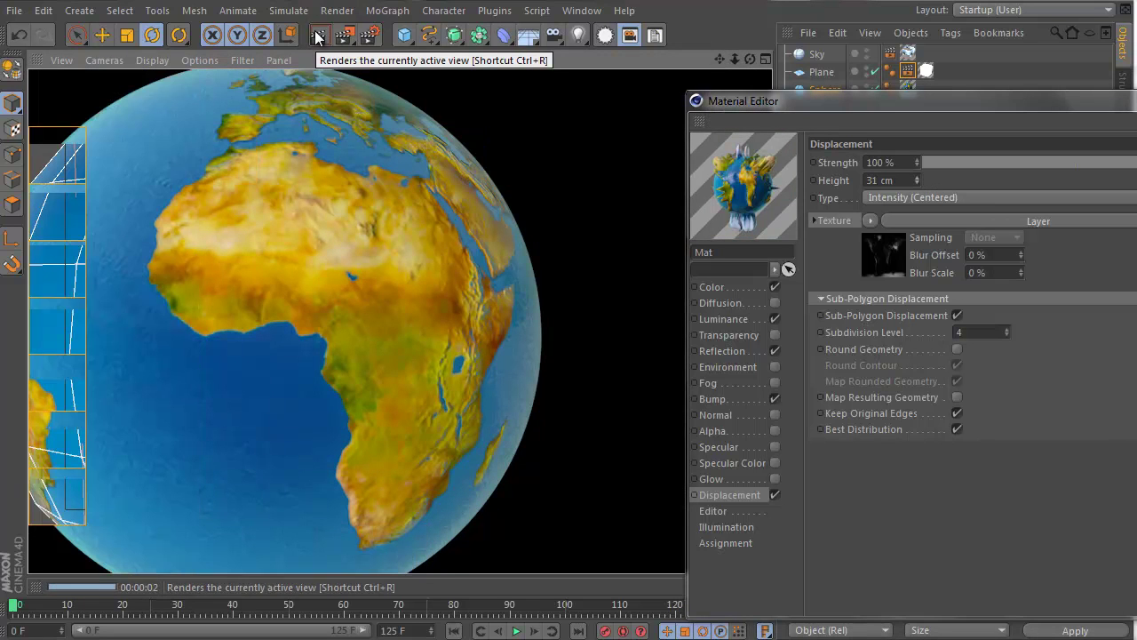
# Step: Enable Round Geometry for the sub-polygon displacement, raise the height to 184 cm, and test-render the globe
pyautogui.click(957, 349)
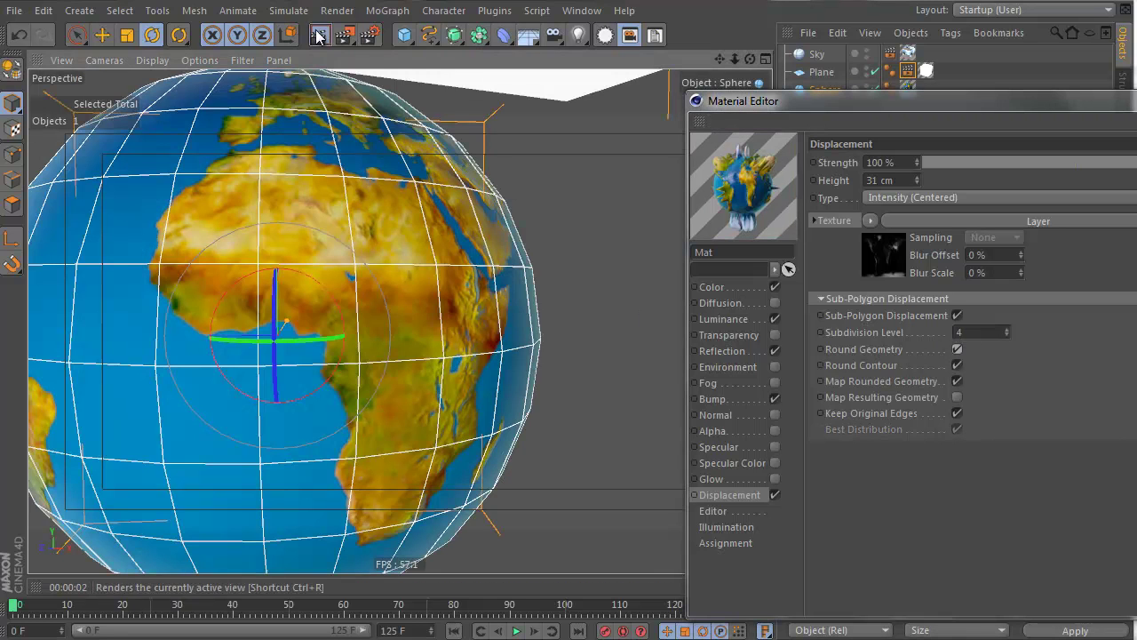
pyautogui.click(317, 36)
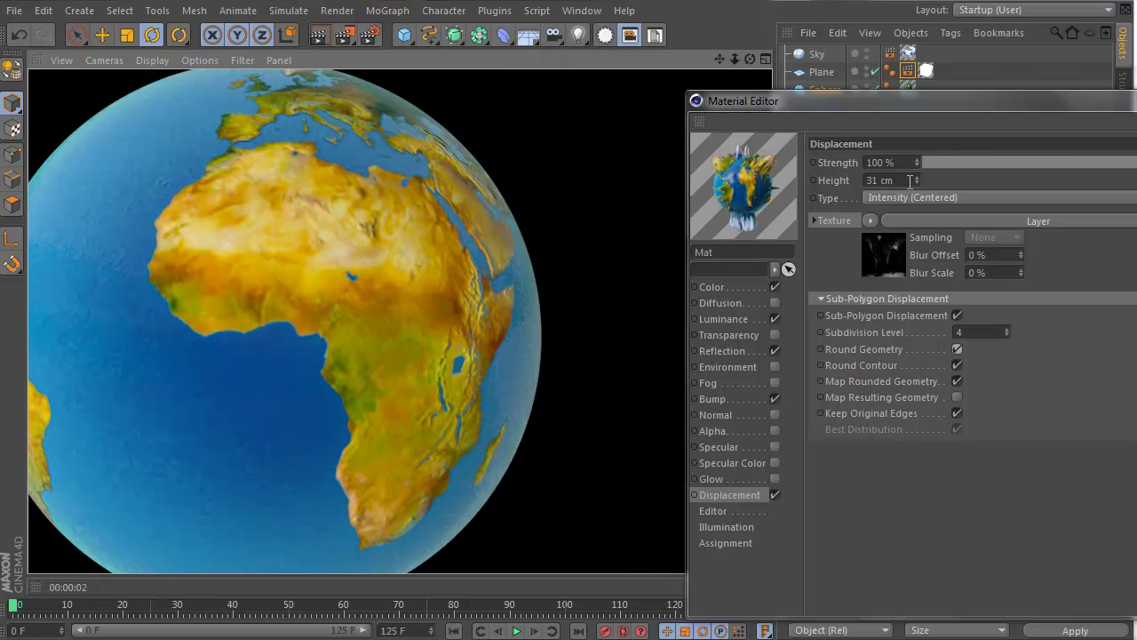
pyautogui.moveTo(917, 181); pyautogui.dragTo(917, 181)
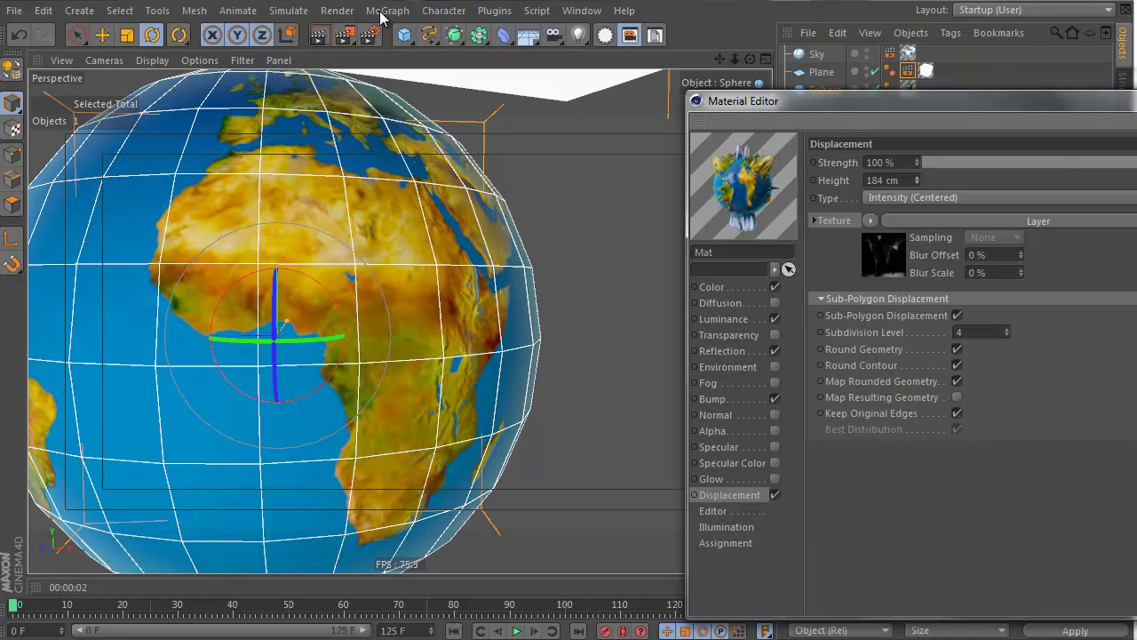
pyautogui.click(317, 36)
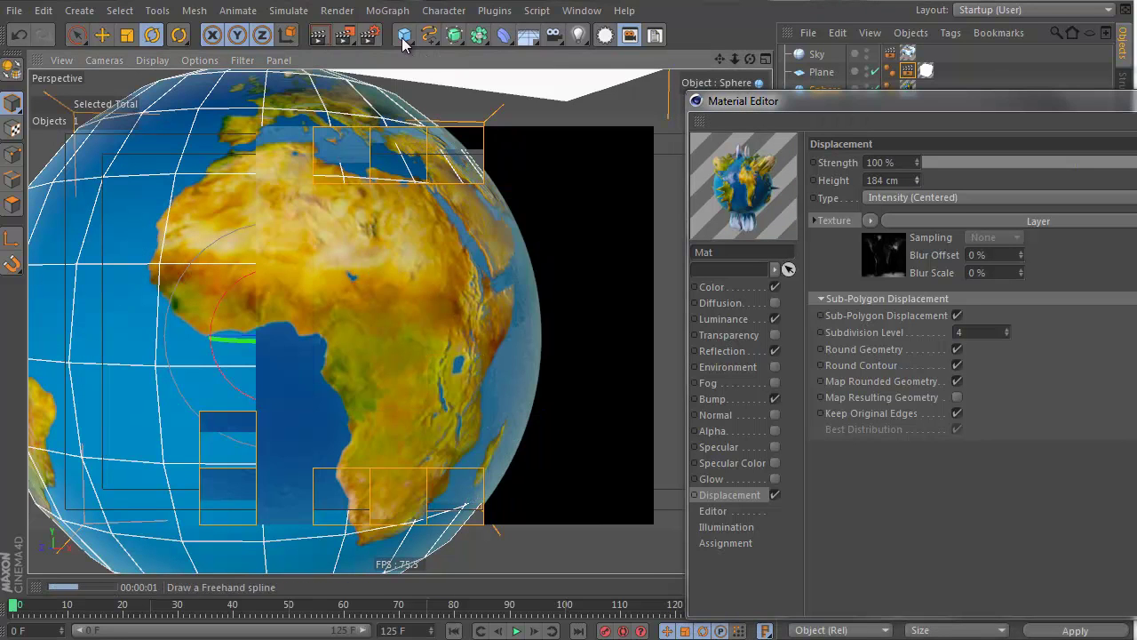
# Step: Convert the Sphere into an editable polygon object and test-render its displacement
pyautogui.moveTo(816, 120); pyautogui.dragTo(814, 306)
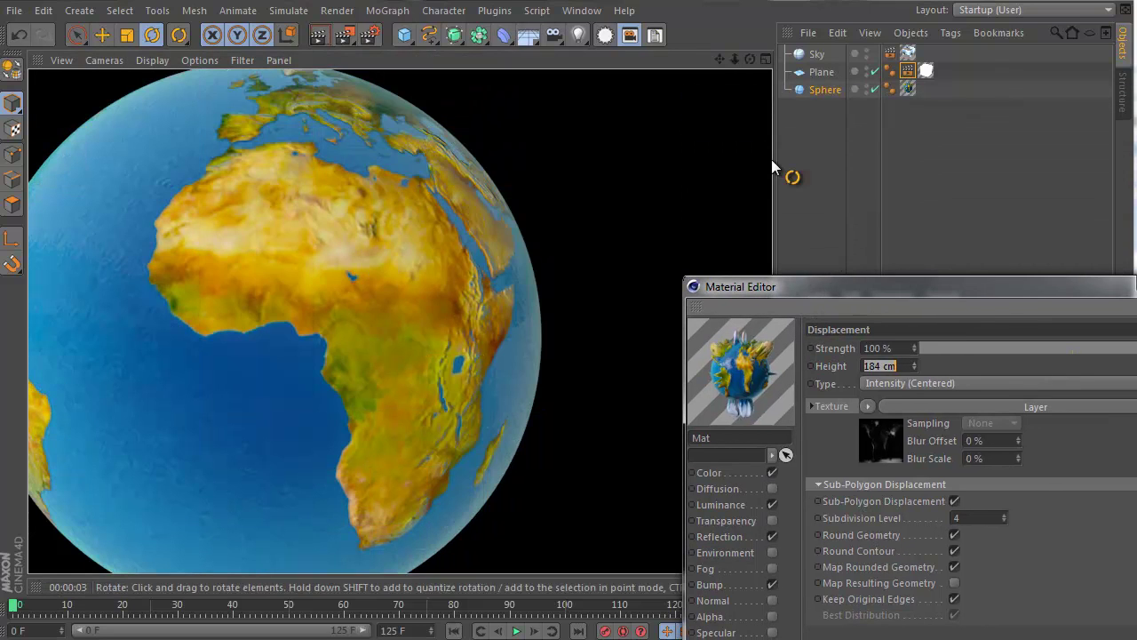
pyautogui.click(807, 90)
pyautogui.press('c')
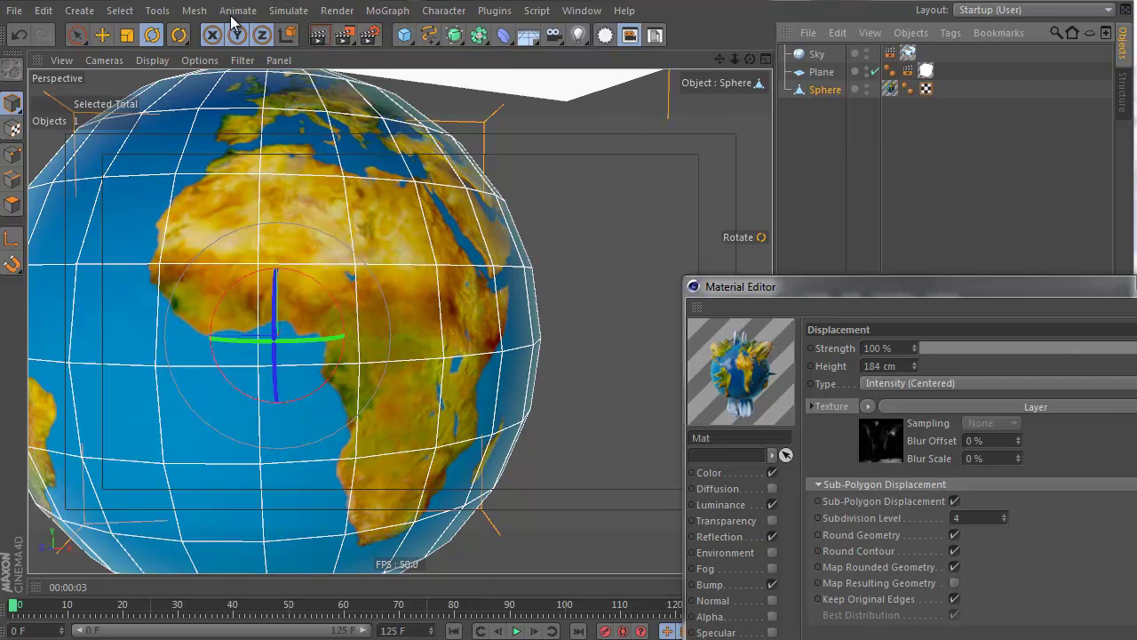
pyautogui.click(317, 36)
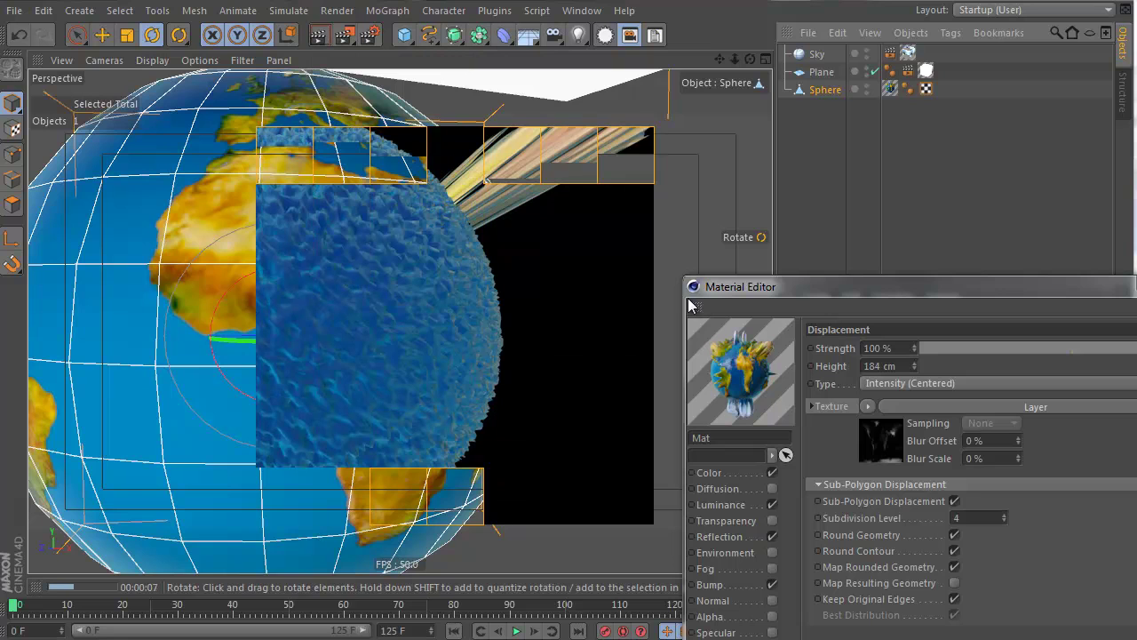
# Step: Set the displacement height to 5 cm and the subdivision level to 5, test-rendering the globe
pyautogui.click(906, 365)
pyautogui.write('5')
pyautogui.press('Return')
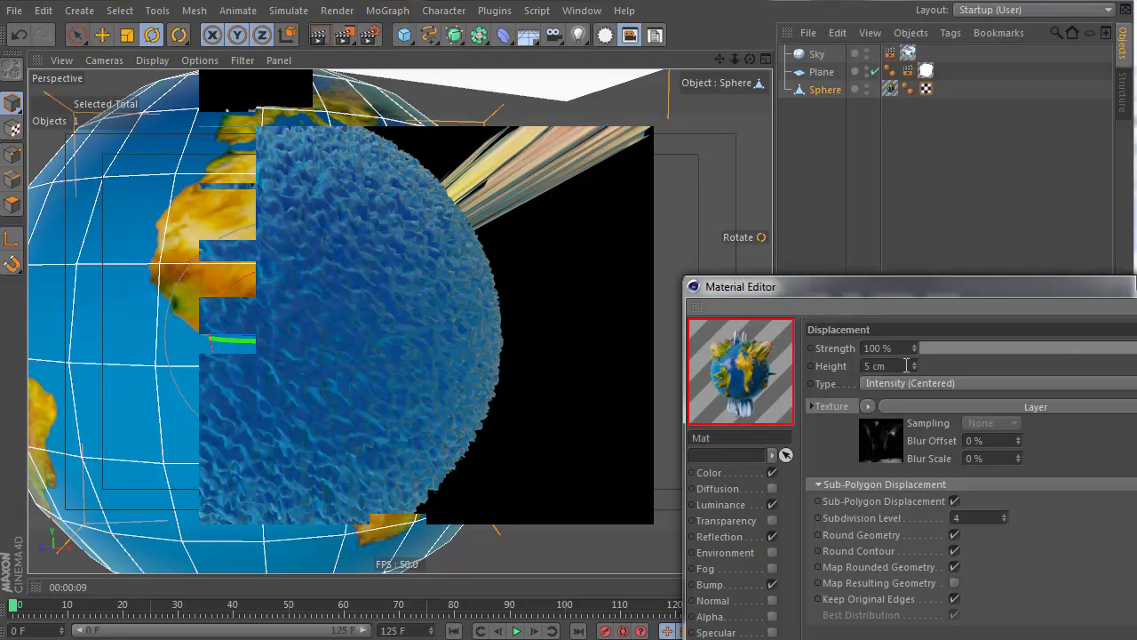
pyautogui.click(320, 37)
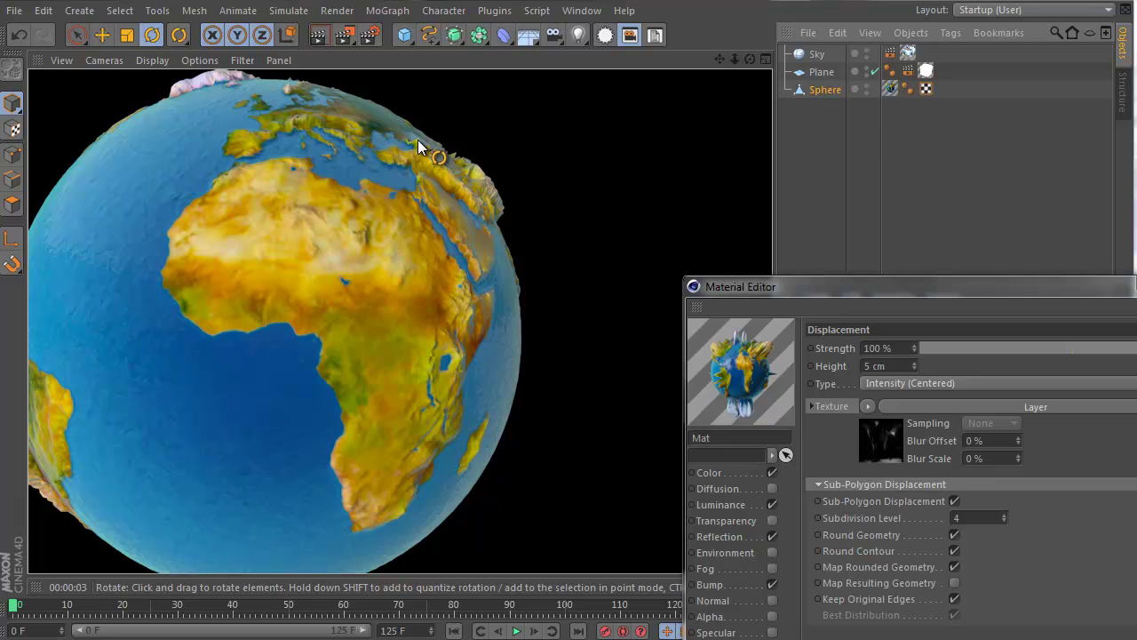
pyautogui.click(983, 520)
pyautogui.write('5')
pyautogui.press('Return')
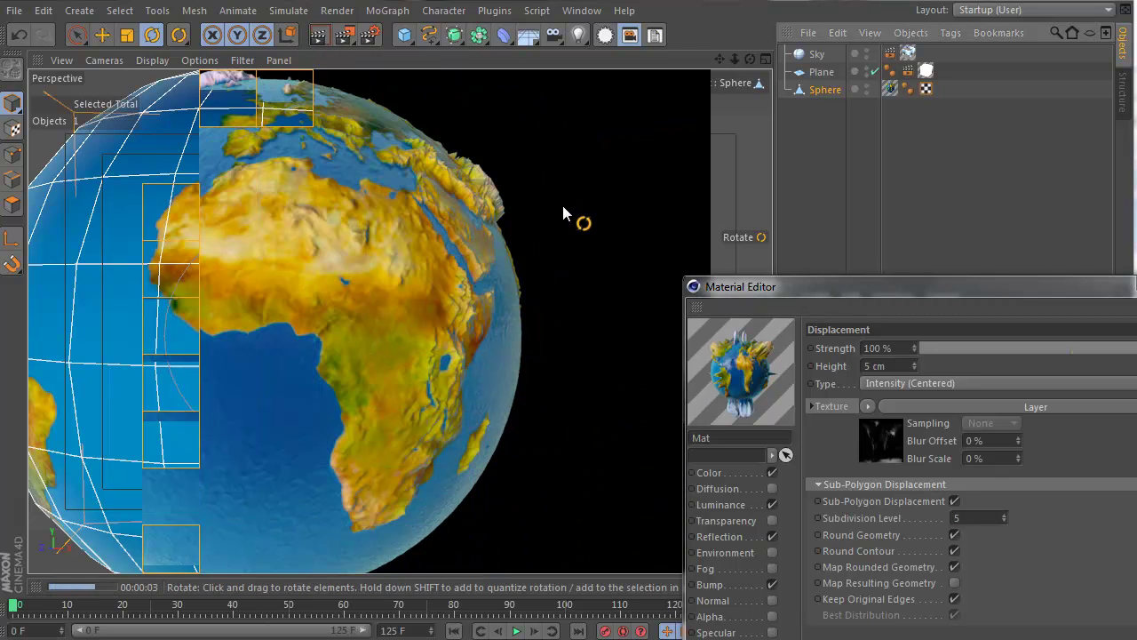
# Step: Hide the Noise and earthspec1k mask layers in the displacement's Layer shader and test-render the globe
pyautogui.click(894, 439)
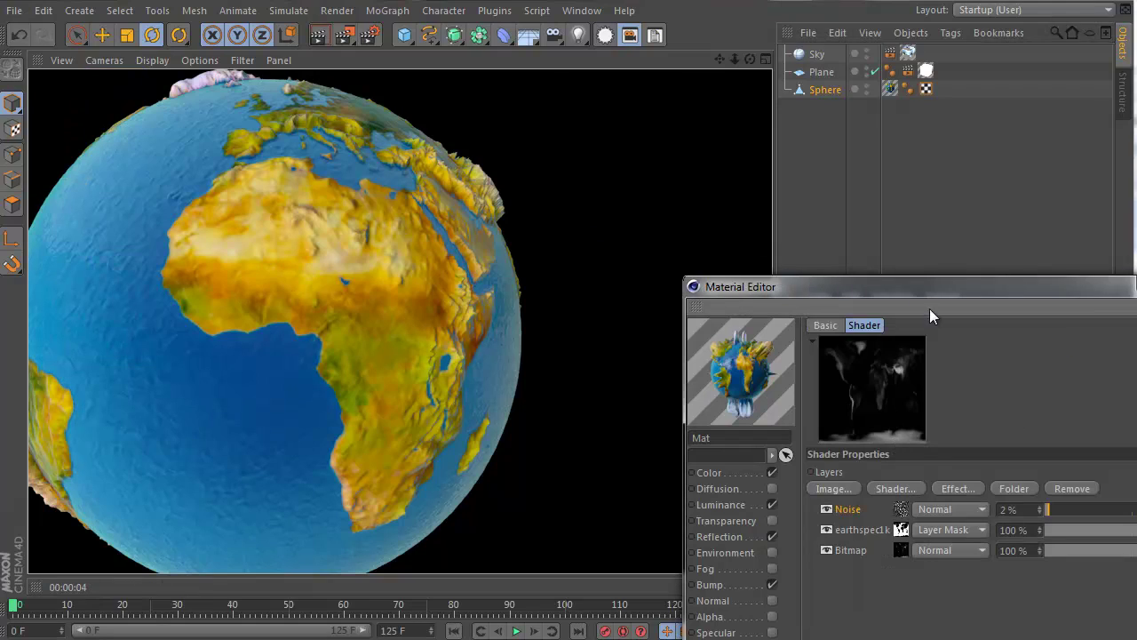
pyautogui.click(901, 529)
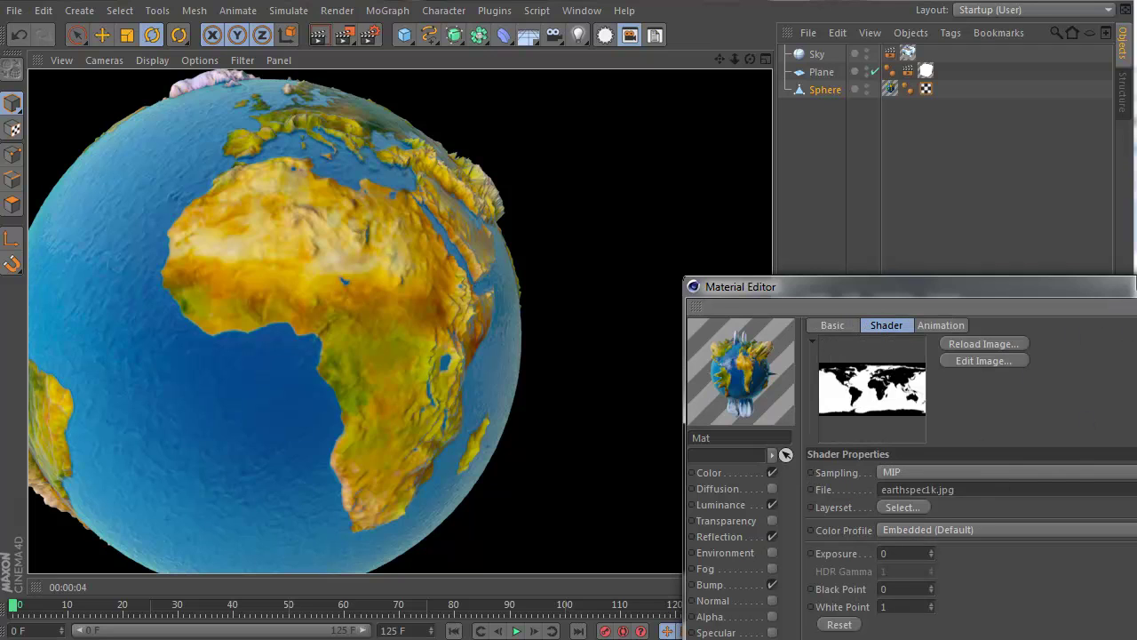
pyautogui.click(1135, 307)
pyautogui.click(825, 525)
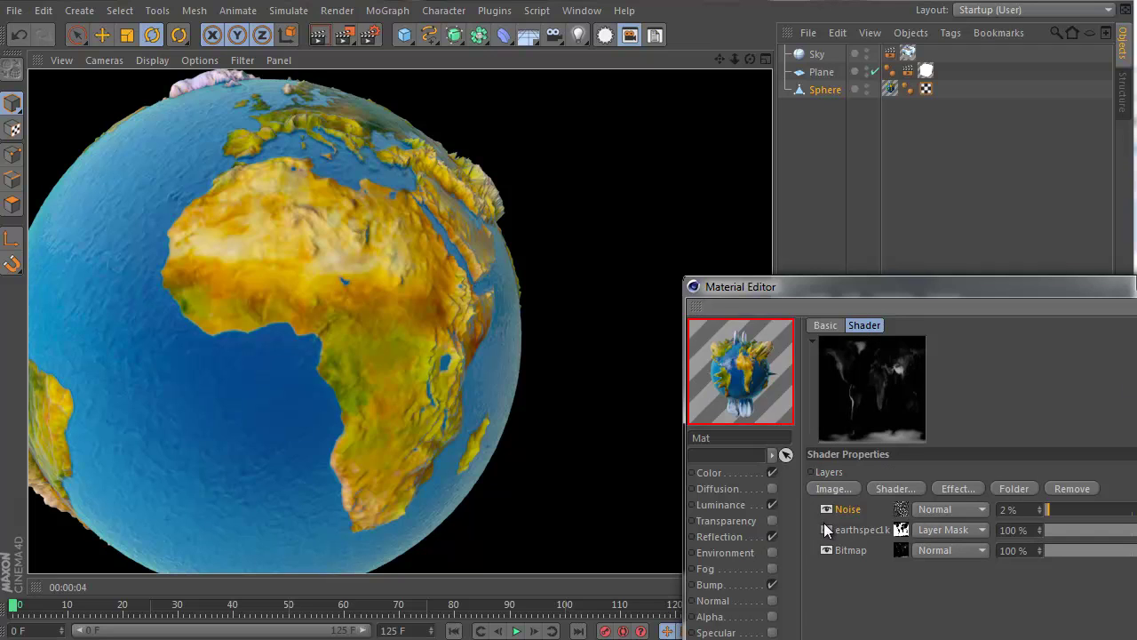
pyautogui.click(827, 509)
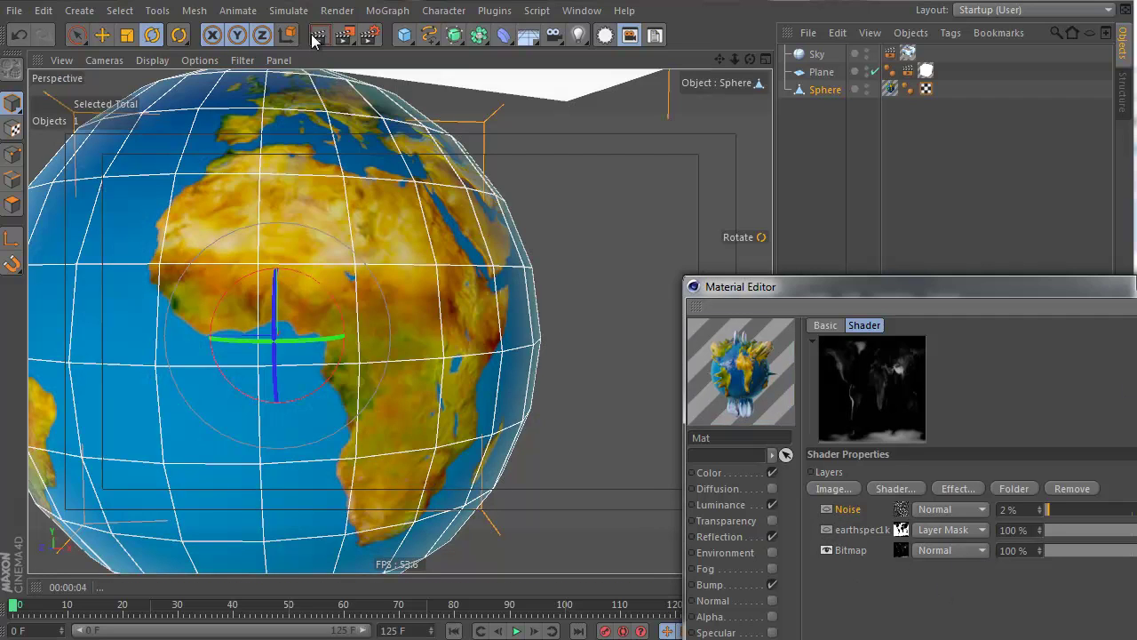
pyautogui.click(316, 38)
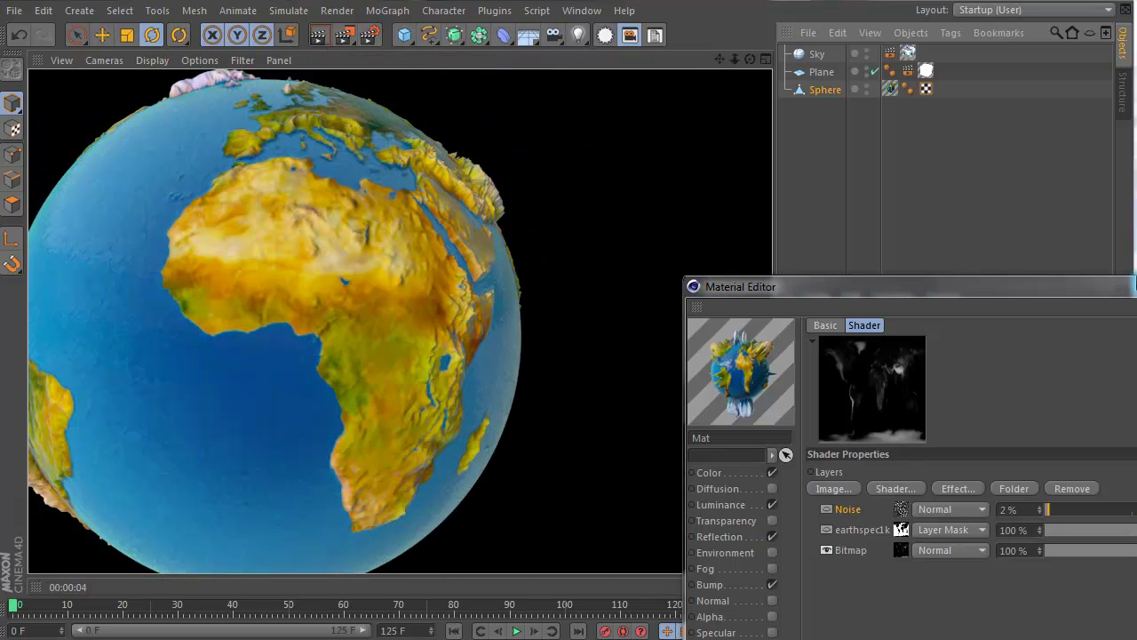
# Step: Set the displacement texture's Blur Offset and Blur Scale to 3 % each and test-render the globe
pyautogui.click(1136, 307)
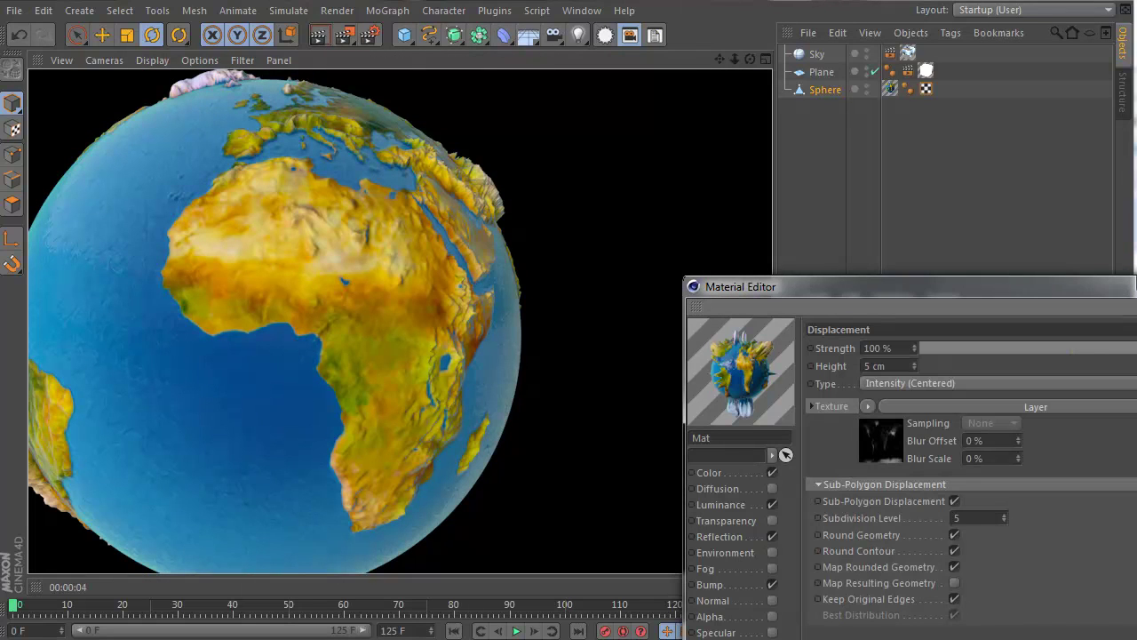
pyautogui.click(1010, 441)
pyautogui.scroll(3, 1010, 441)
pyautogui.click(1003, 456)
pyautogui.scroll(3, 1003, 457)
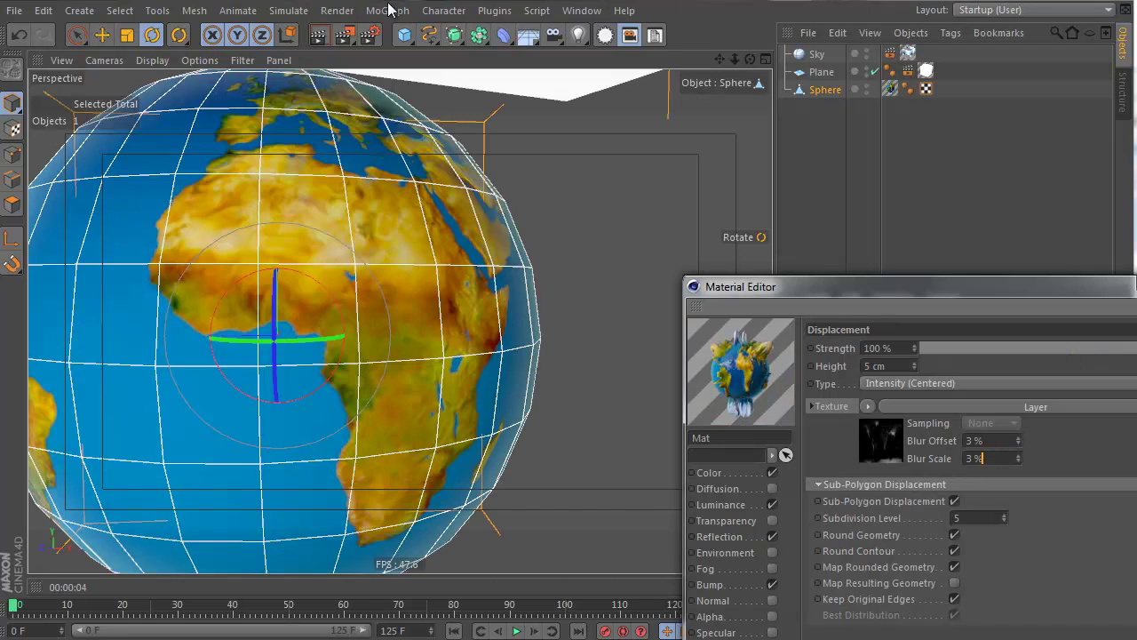
pyautogui.click(325, 36)
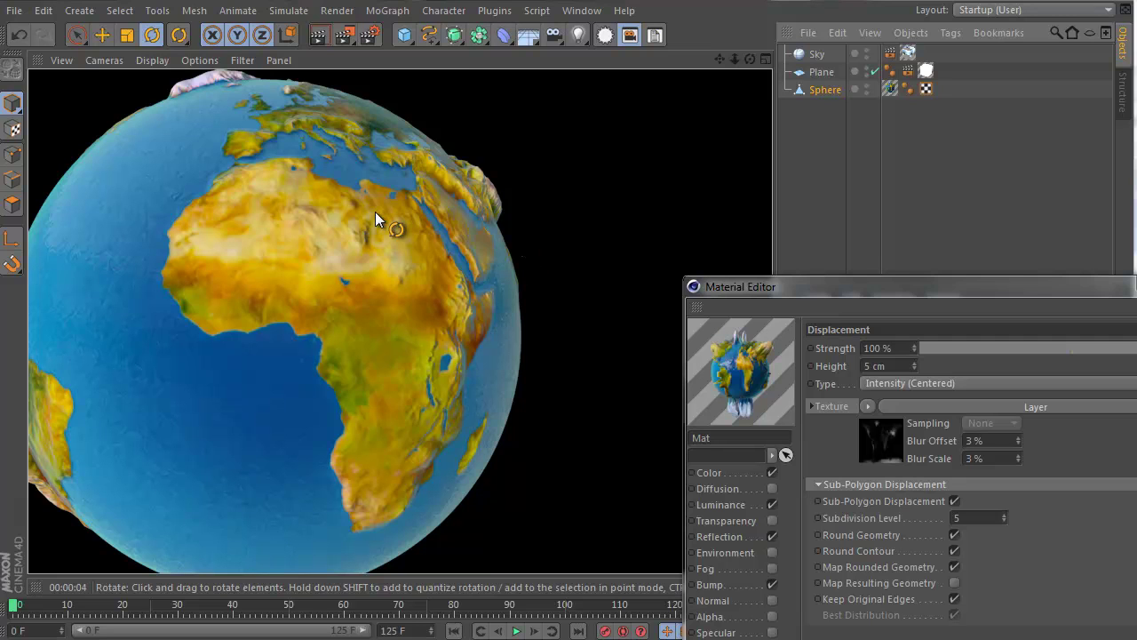
# Step: Add an infinite light aimed diagonally at the globe from beyond its upper-right edge, and test-render the view
pyautogui.moveTo(578, 34); pyautogui.dragTo(782, 122)
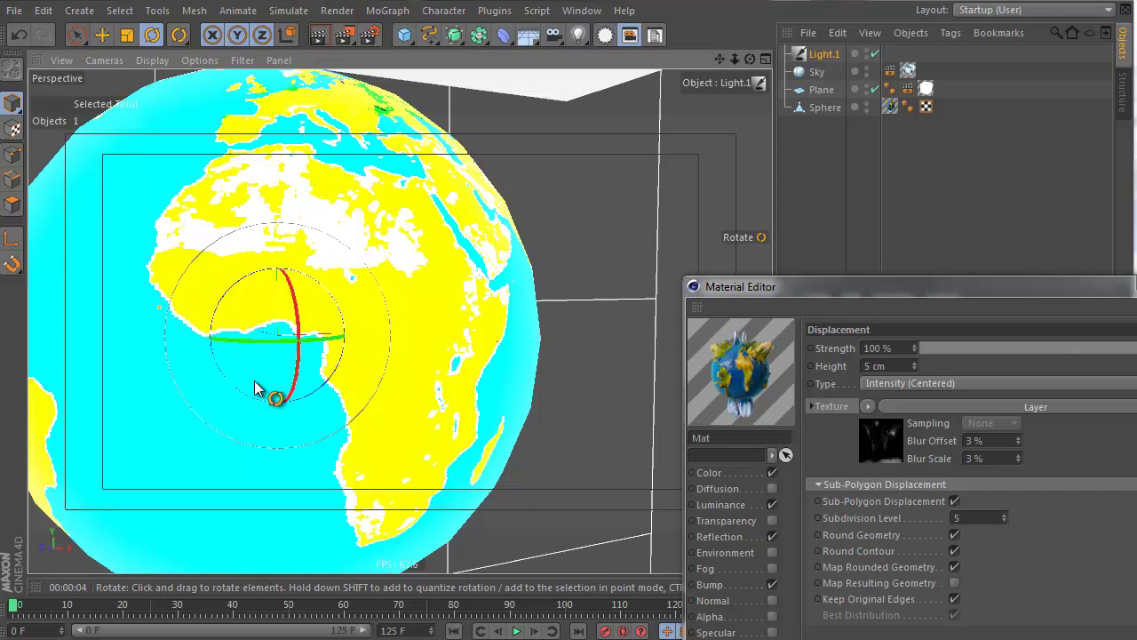
pyautogui.moveTo(255, 389)
pyautogui.mouseDown()
pyautogui.moveTo(335, 355)
pyautogui.moveTo(327, 293)
pyautogui.moveTo(340, 280)
pyautogui.mouseUp()
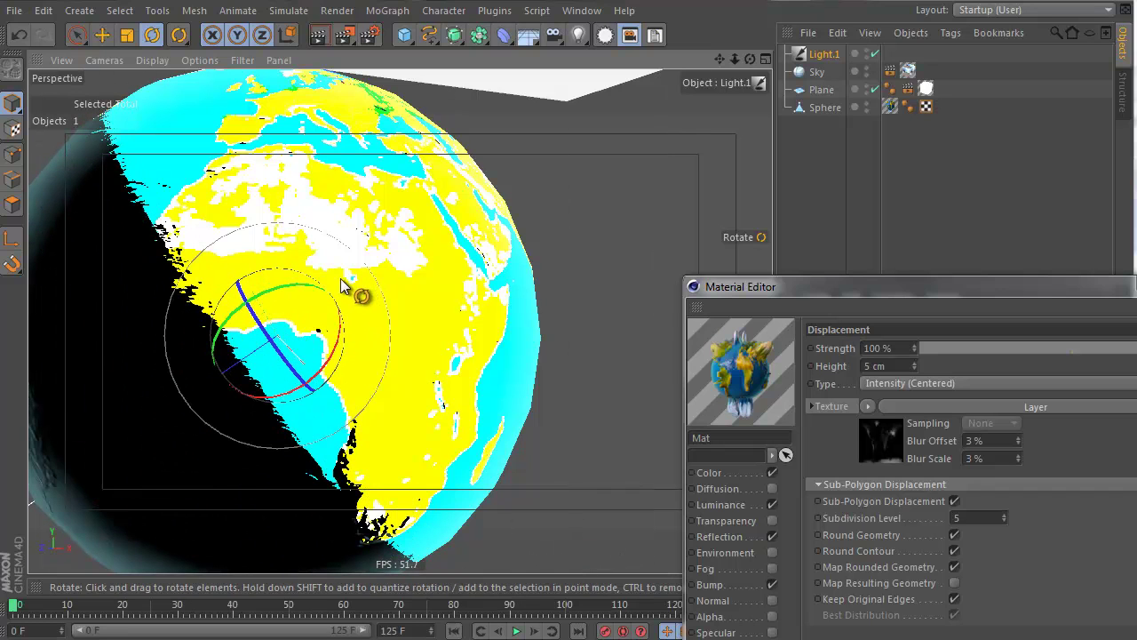
pyautogui.press('e')
pyautogui.moveTo(255, 354); pyautogui.dragTo(607, 191)
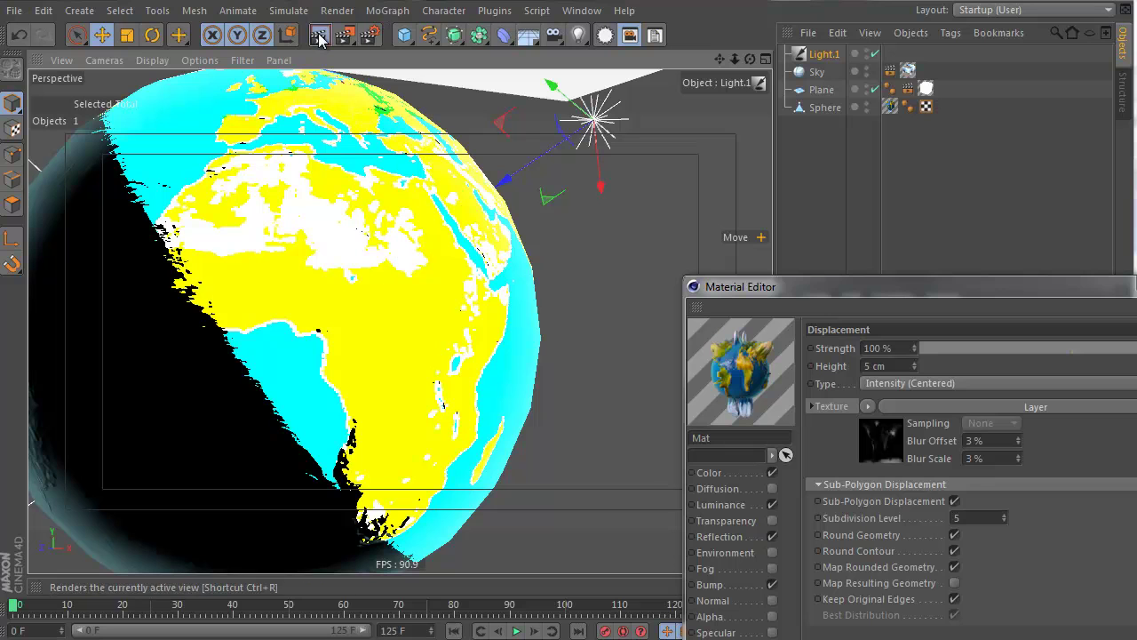
pyautogui.click(318, 40)
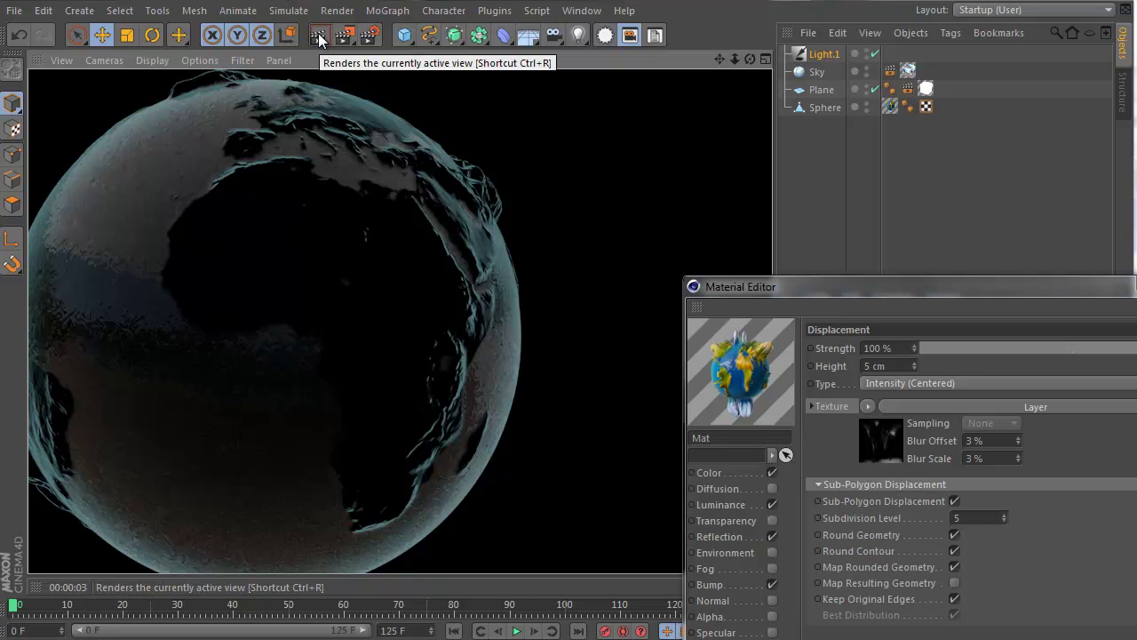
# Step: Close the material settings and set the new light's Falloff to None
pyautogui.moveTo(898, 272); pyautogui.dragTo(835, 207)
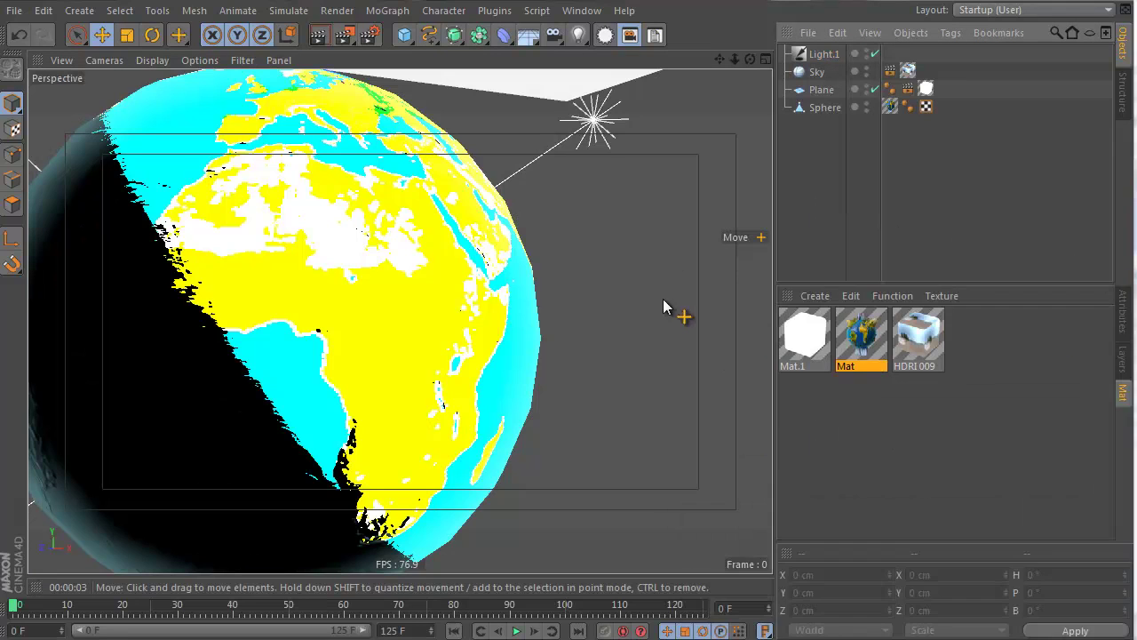
pyautogui.click(830, 52)
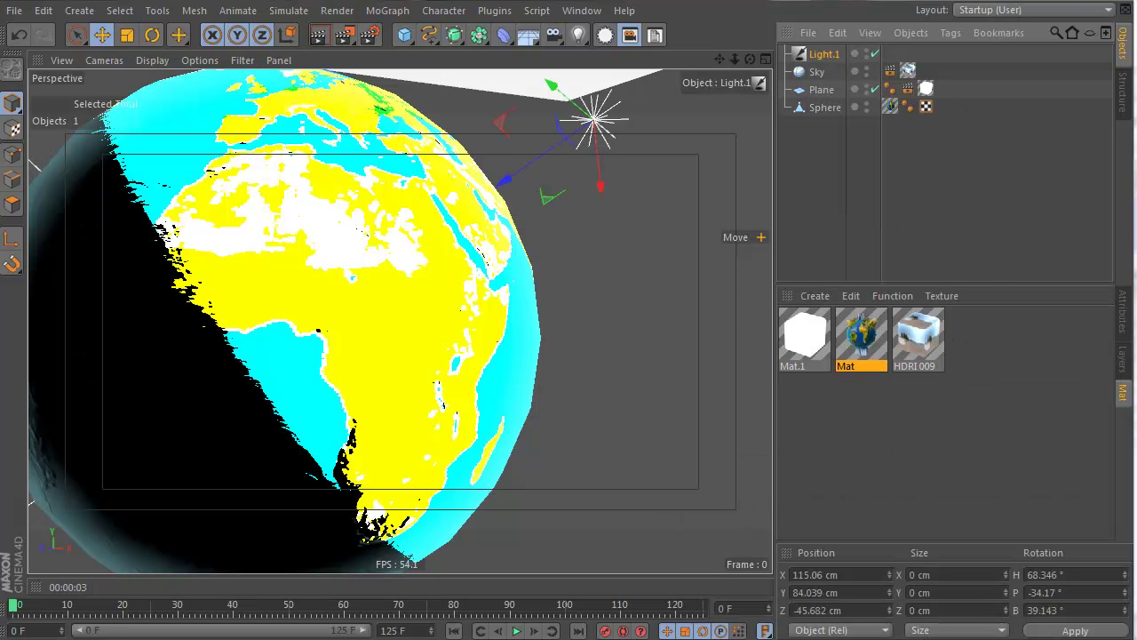
pyautogui.click(1123, 318)
pyautogui.click(944, 338)
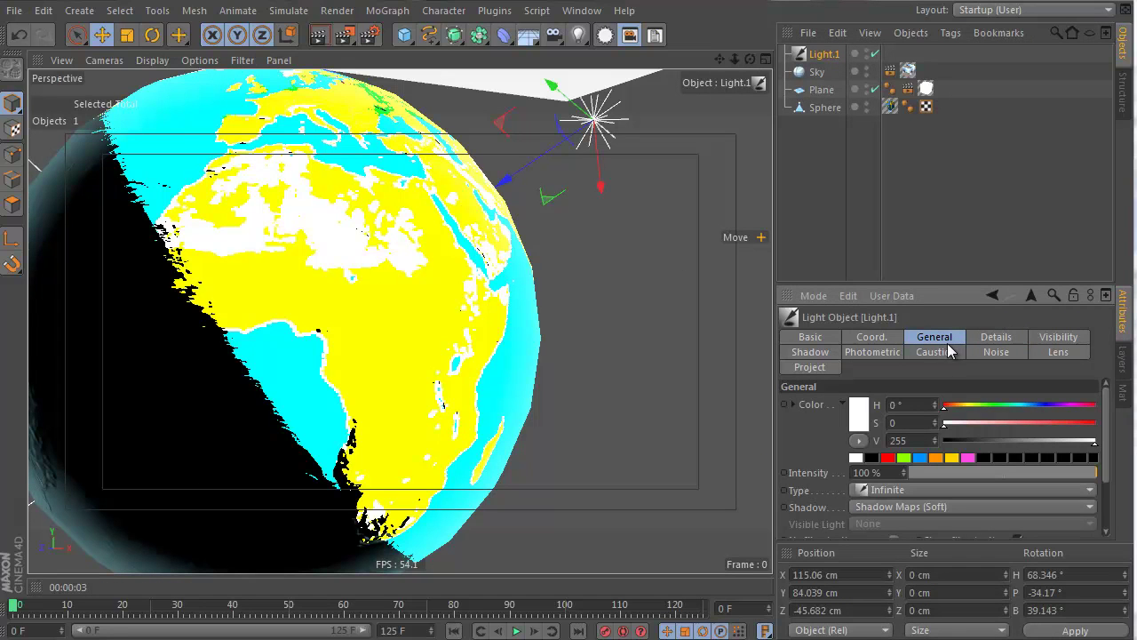
pyautogui.click(986, 345)
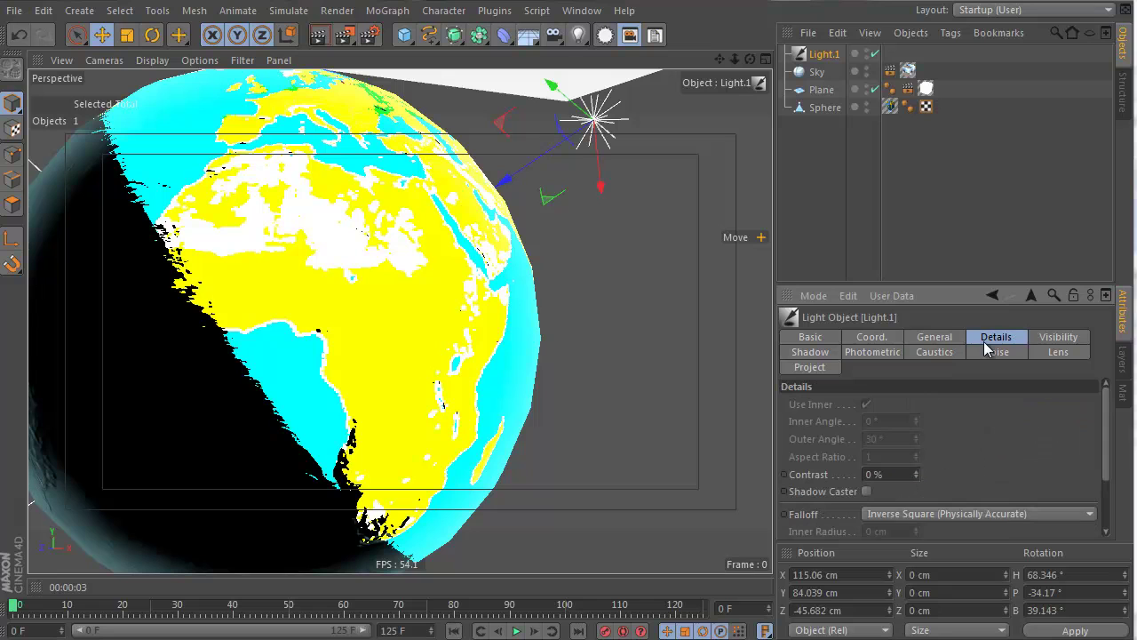
pyautogui.click(973, 515)
pyautogui.click(973, 530)
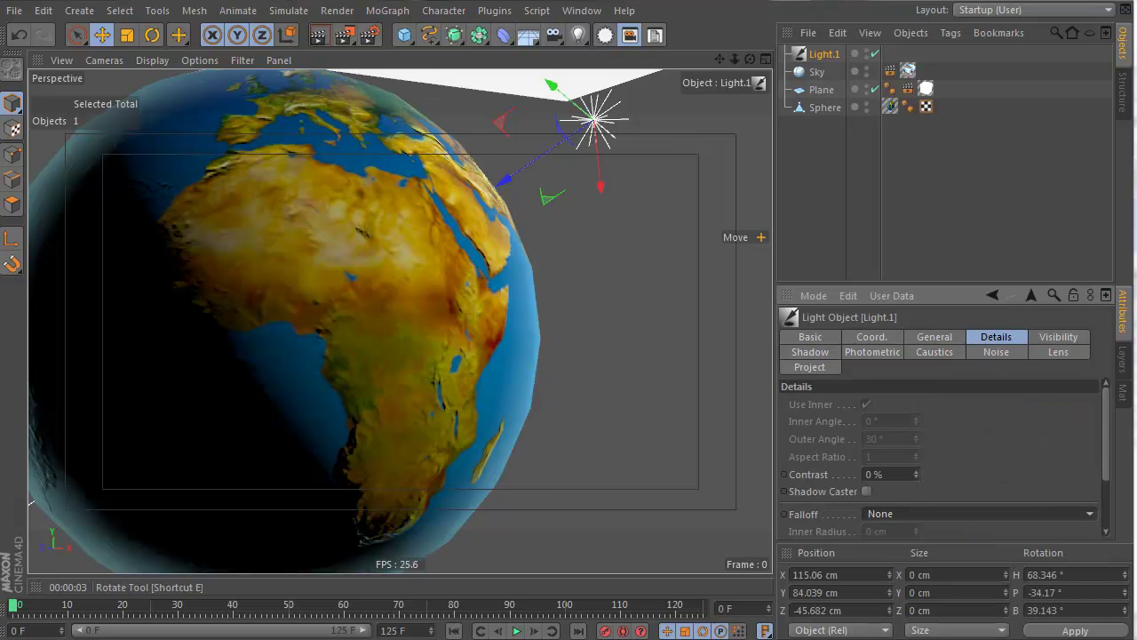
# Step: Test-render the globe, set the infinite light's Shadow to None, and render the view again
pyautogui.click(317, 35)
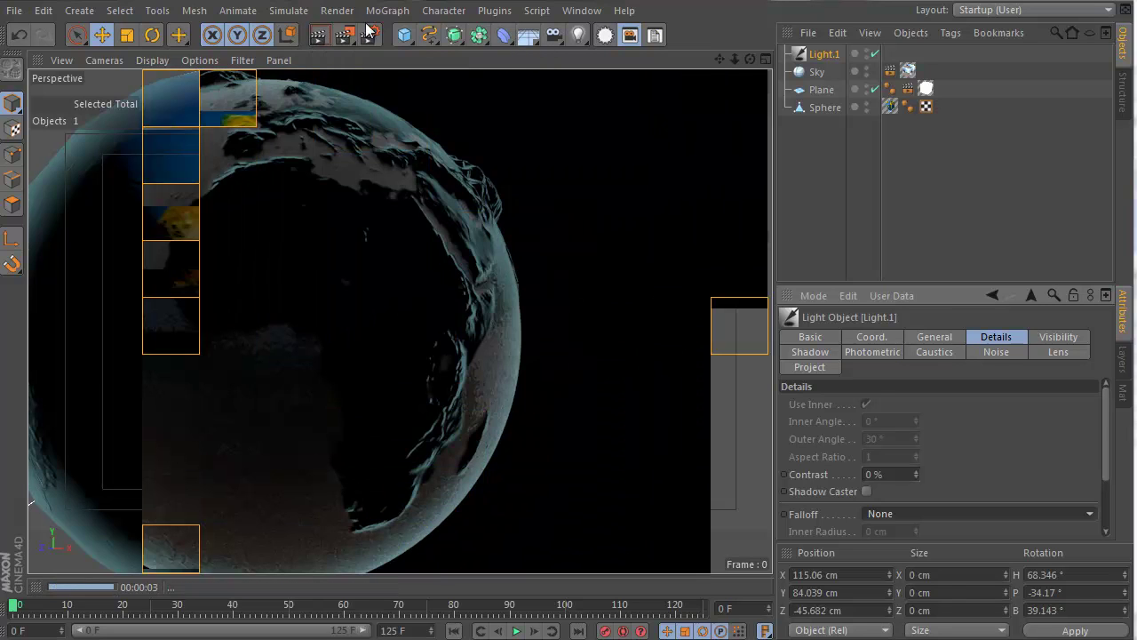
pyautogui.click(943, 336)
pyautogui.moveTo(970, 281); pyautogui.dragTo(972, 149)
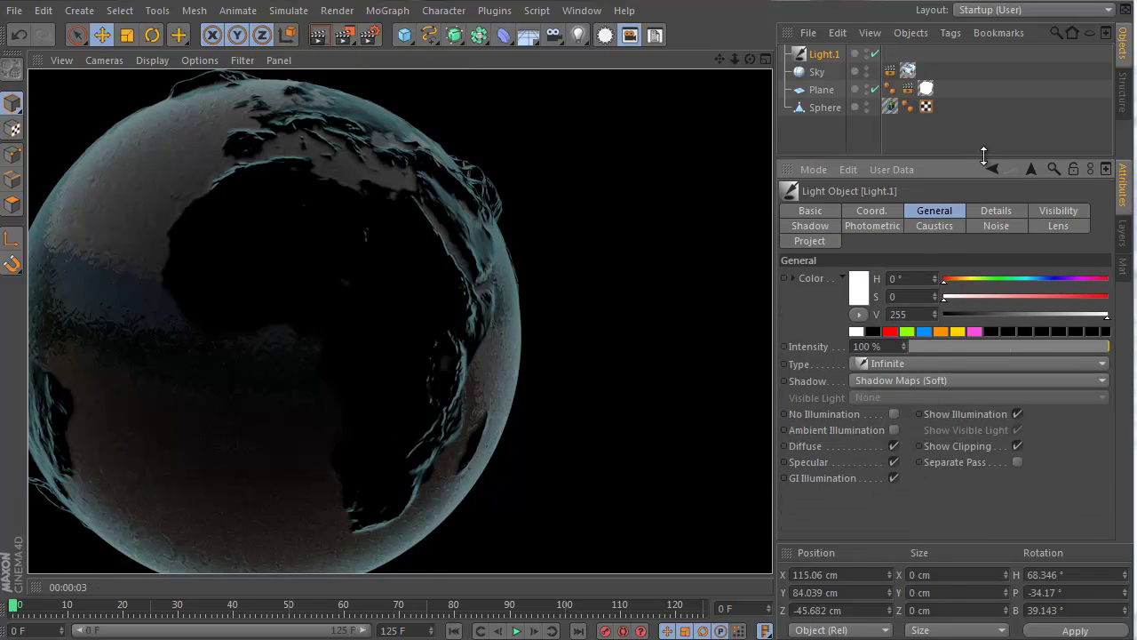
pyautogui.click(936, 371)
pyautogui.click(929, 392)
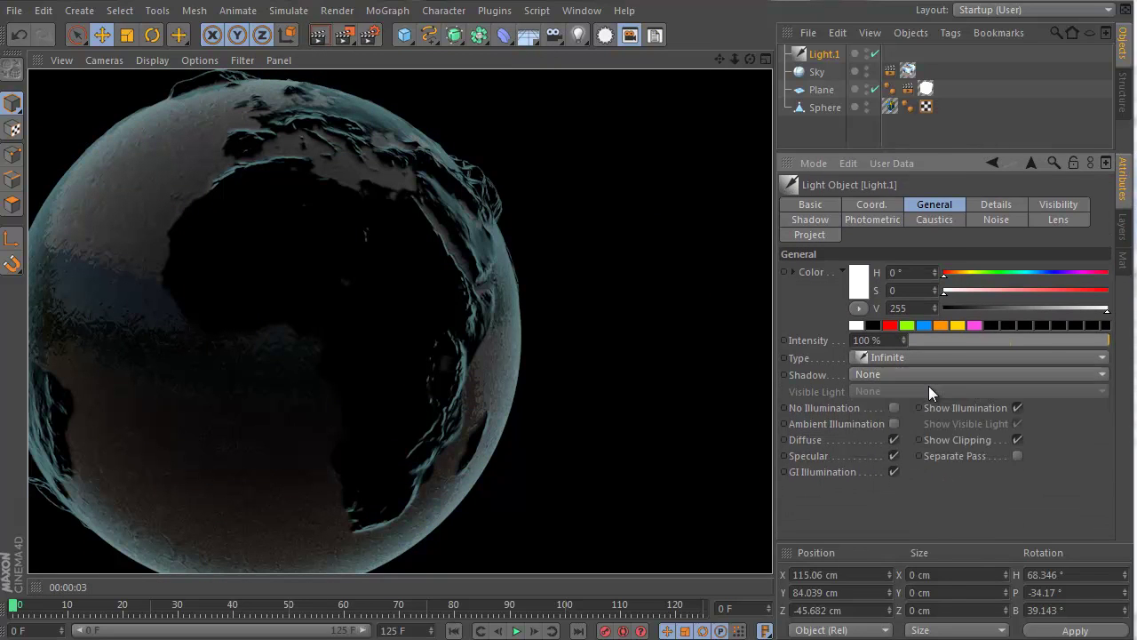
pyautogui.click(319, 36)
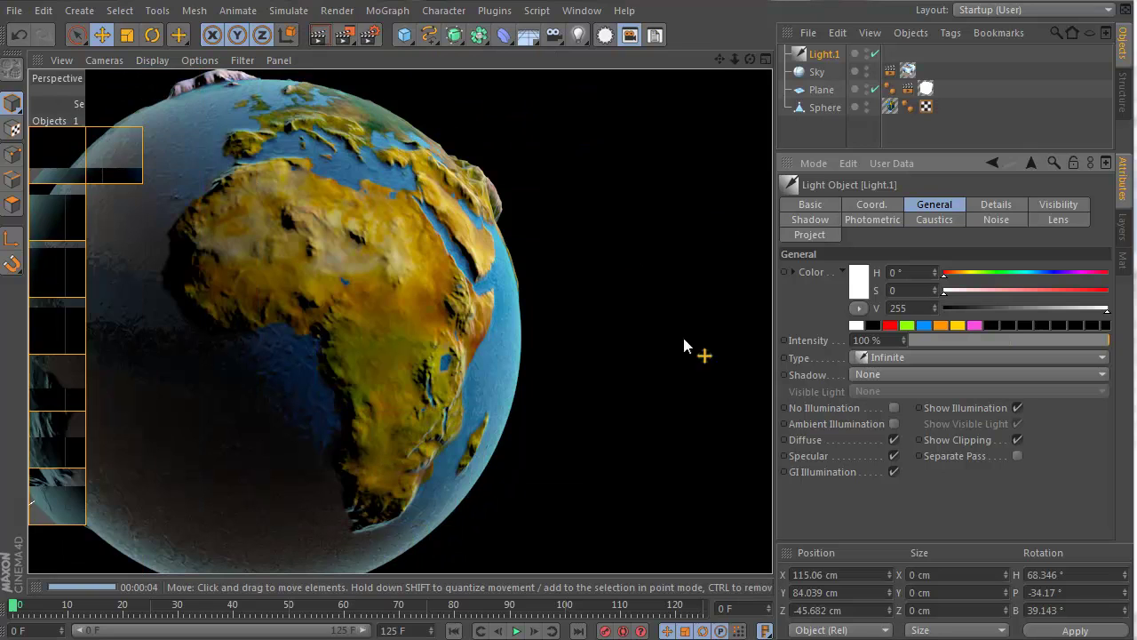
# Step: Add a second light of type Omni at the scene origin and set its Falloff to None
pyautogui.keyDown('alt'); pyautogui.moveTo(438, 265); pyautogui.dragTo(452, 221); pyautogui.keyUp('alt')
pyautogui.click(578, 36)
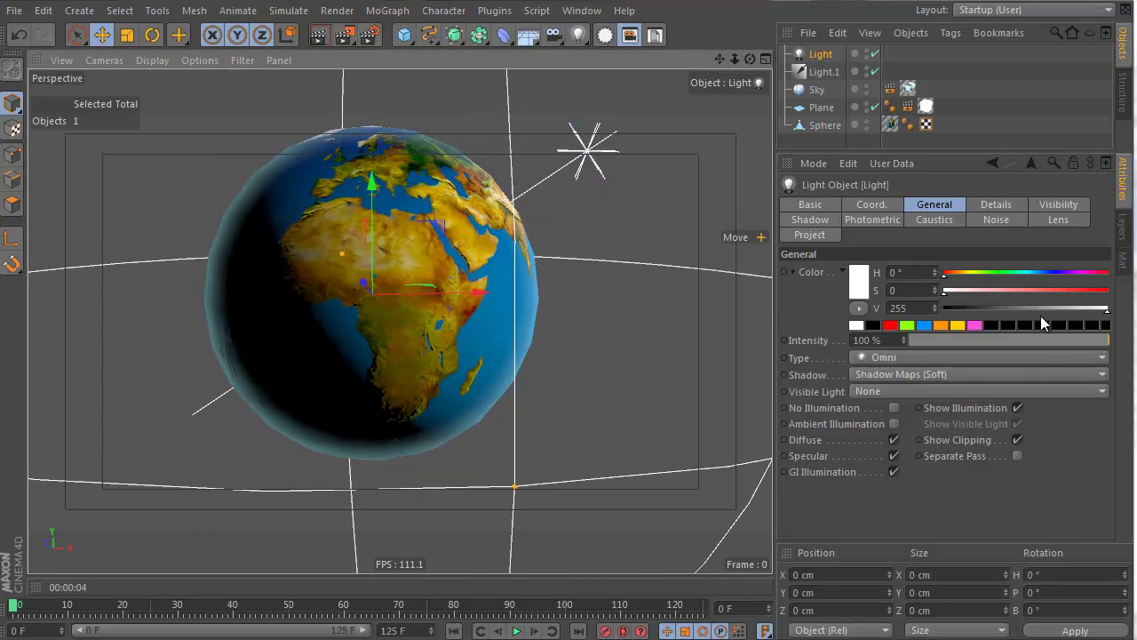
pyautogui.click(995, 206)
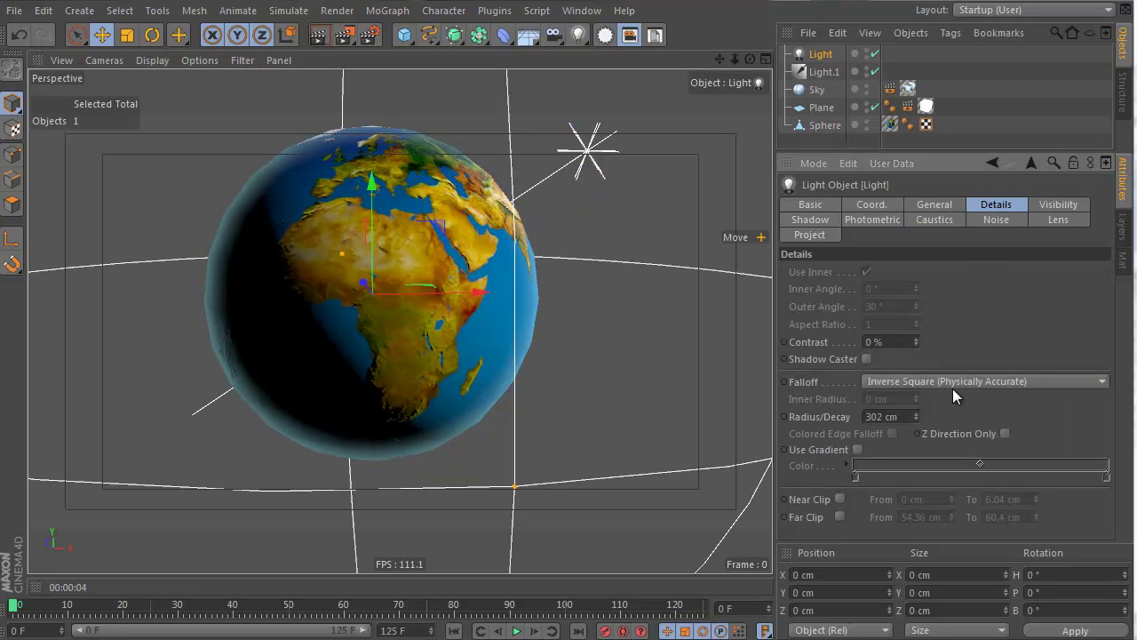
pyautogui.click(952, 386)
pyautogui.click(953, 399)
# Step: Turn on Ambient Illumination for the omni light, reduce its Intensity to 46 %, and test-render the globe
pyautogui.click(954, 210)
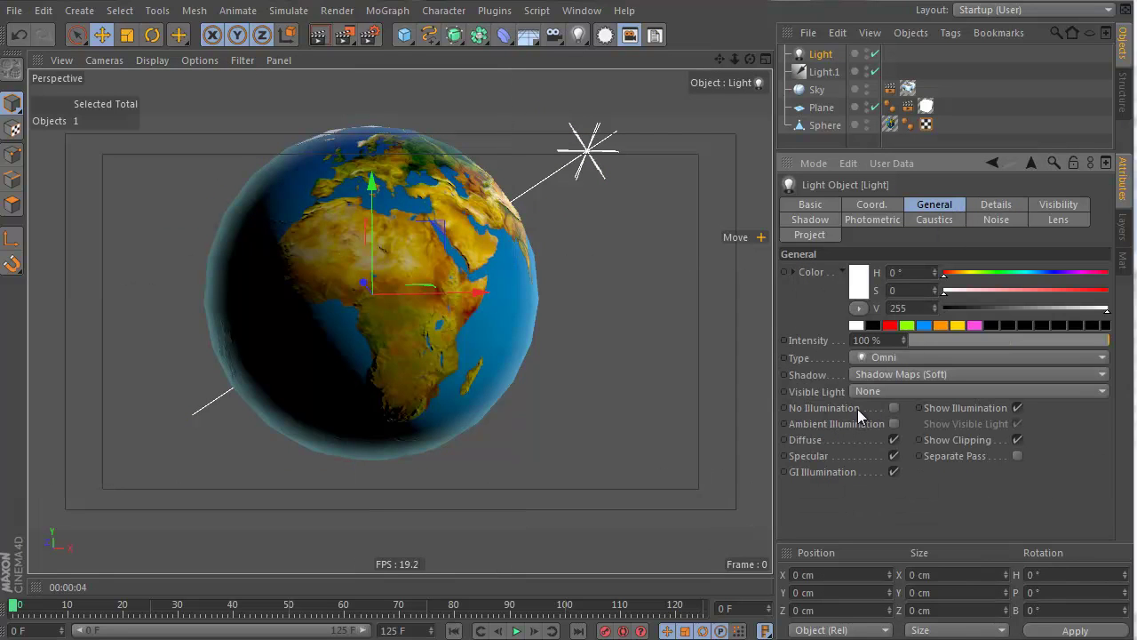
pyautogui.click(893, 424)
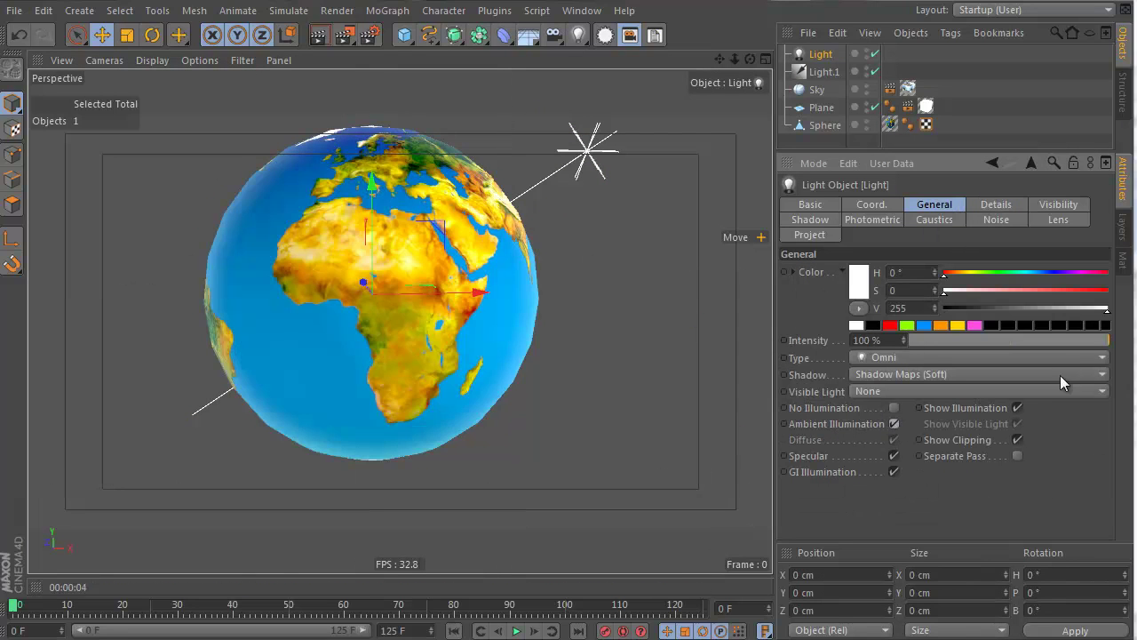
pyautogui.moveTo(1057, 340); pyautogui.dragTo(1001, 340)
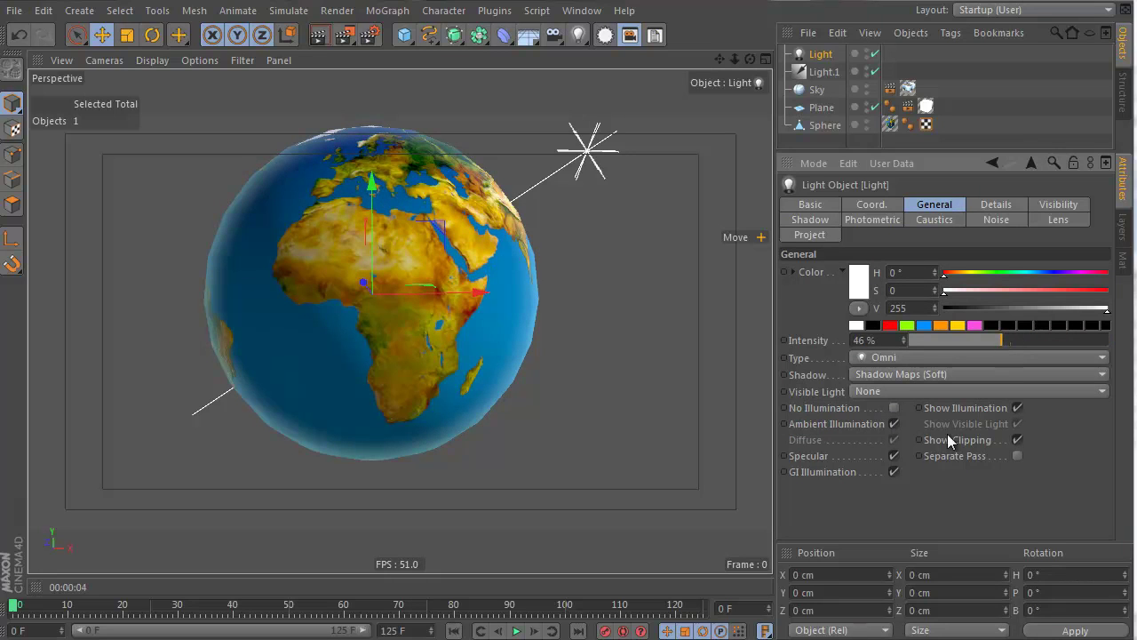
pyautogui.click(325, 39)
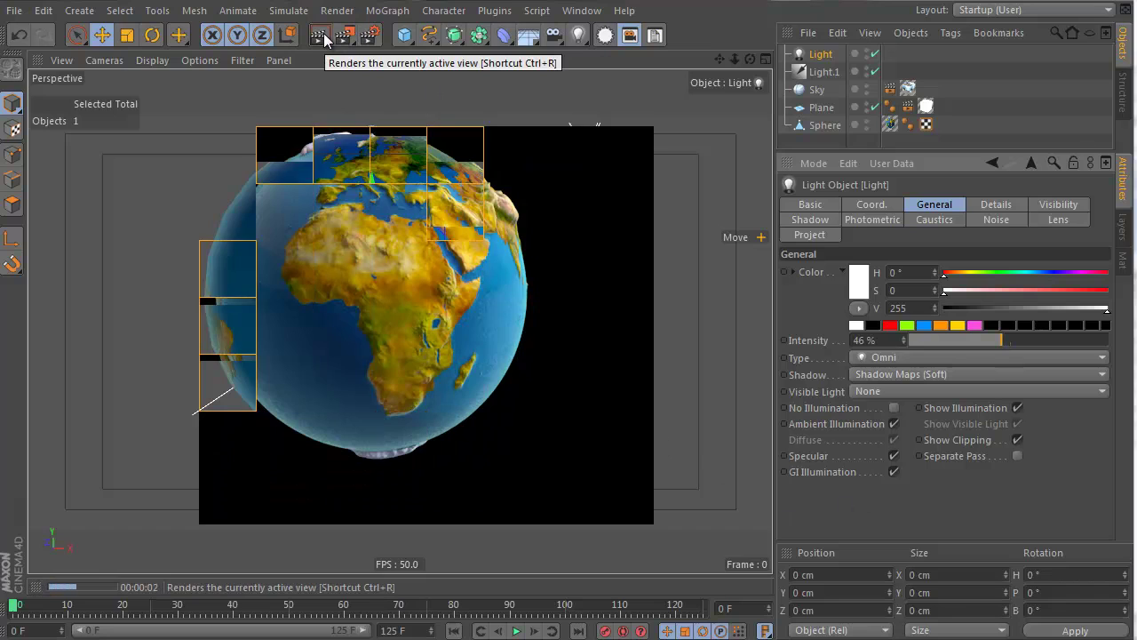